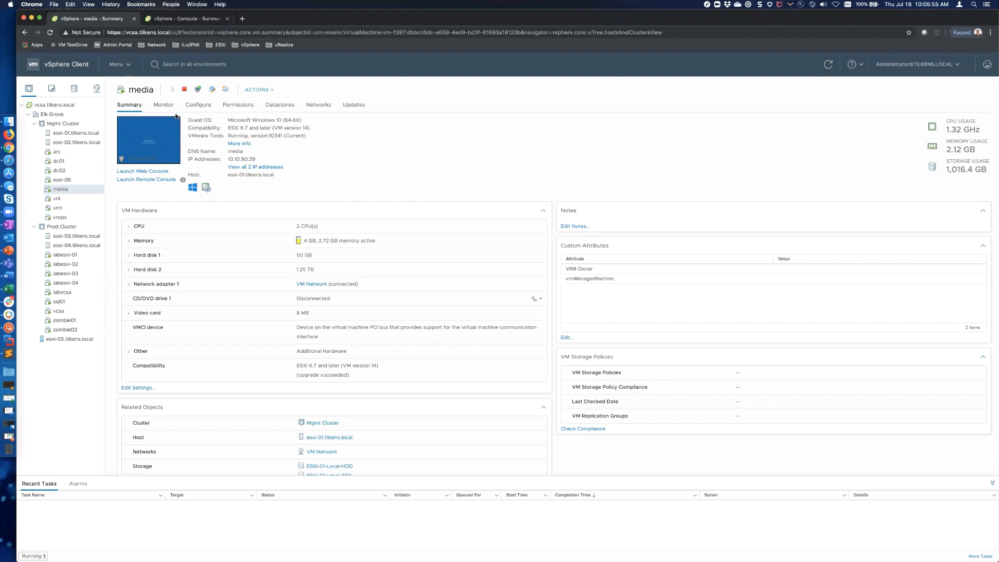
Step: Switch to the Compute cluster summary tab and open a new blank browser tab
click(184, 19)
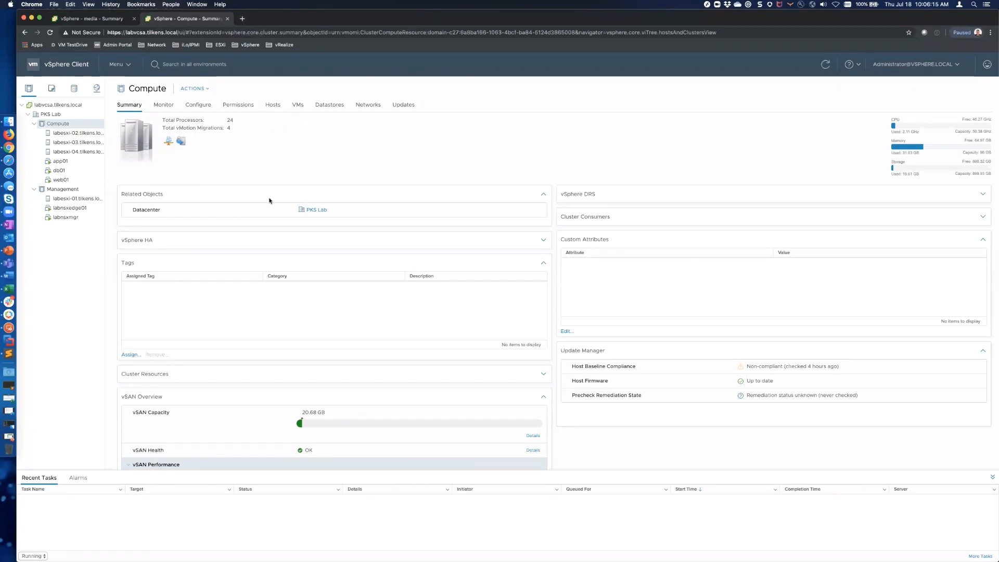
key(super+t)
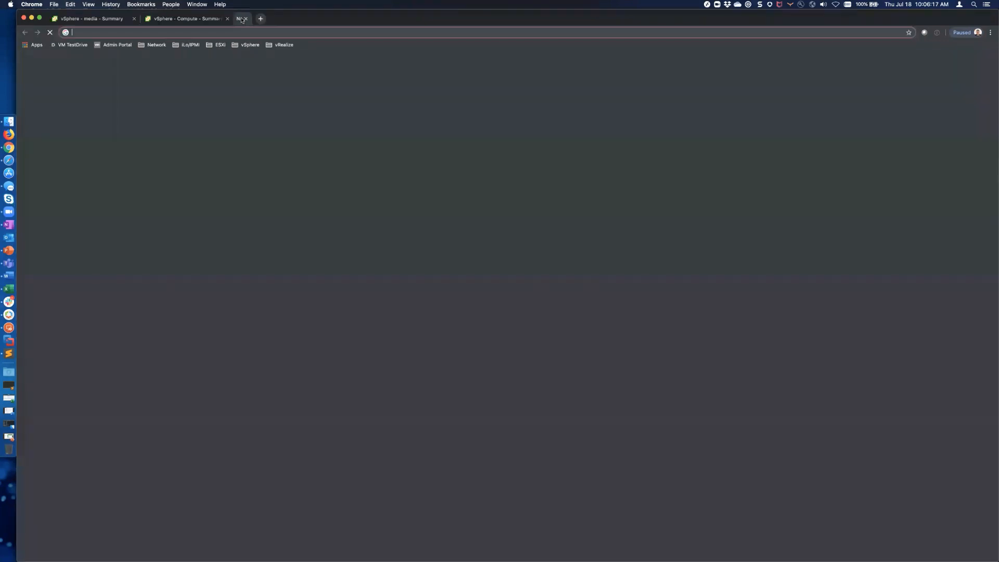
Step: Log in to NSX-T Manager from the Network bookmarks, review its home overview, then close it
click(153, 45)
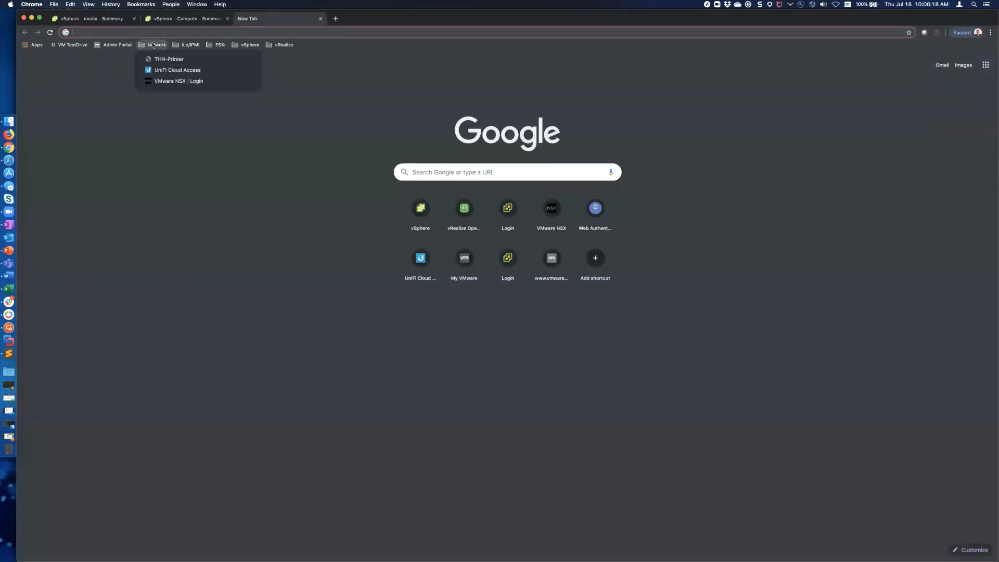
click(171, 81)
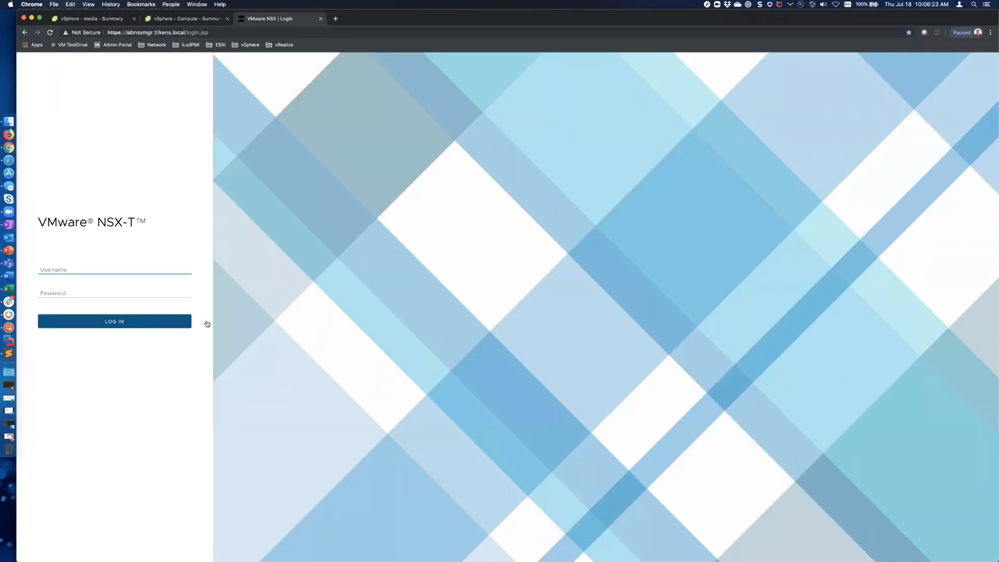
key(Return)
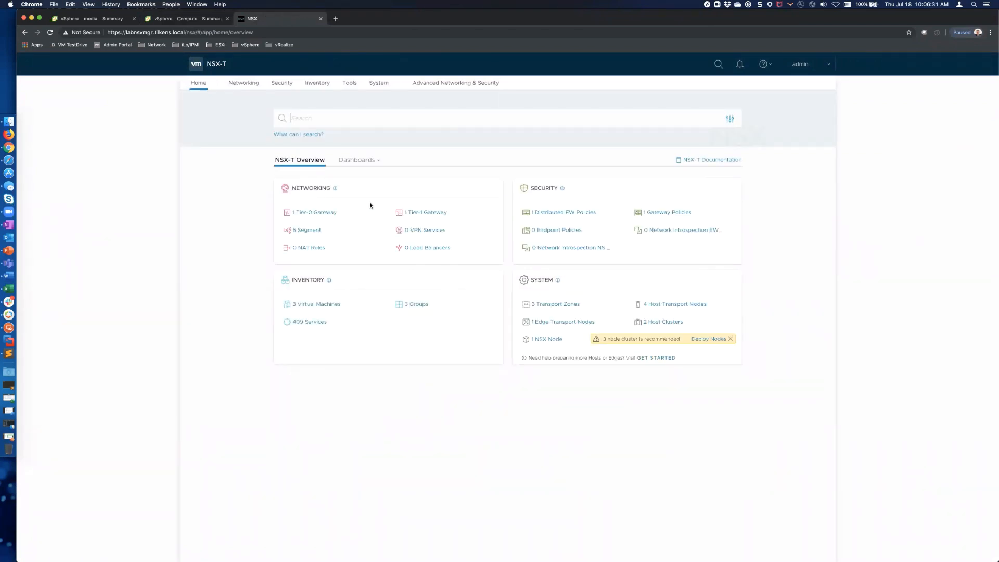
click(165, 19)
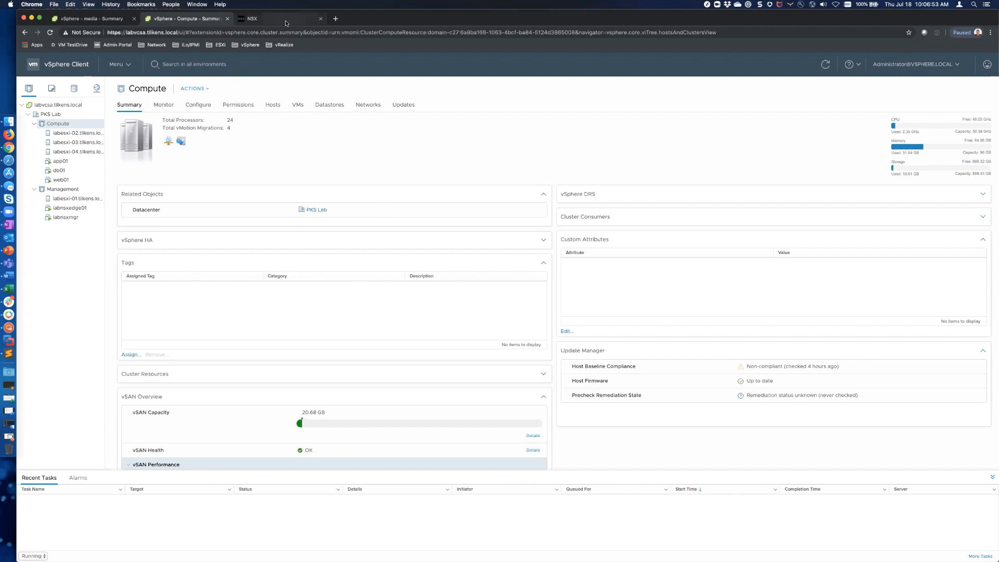
click(296, 21)
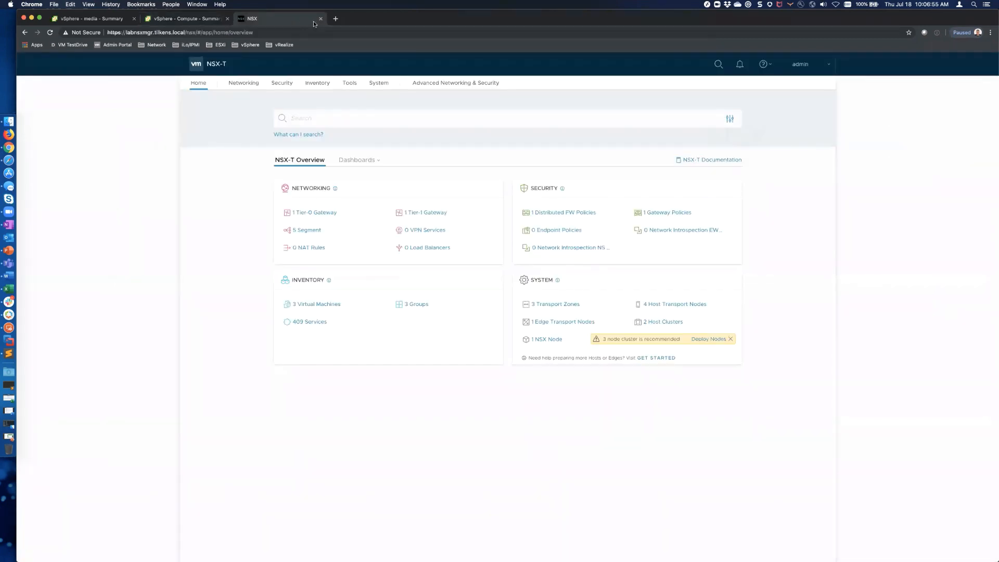
click(320, 19)
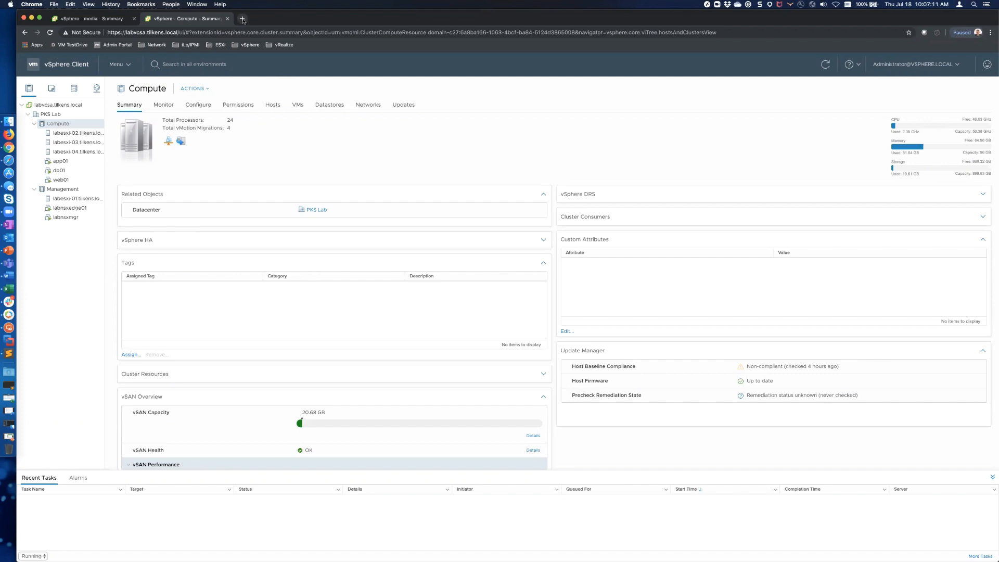
Step: Log in as root to the labvcsa appliance management page on port 5480
click(242, 19)
text(https://)
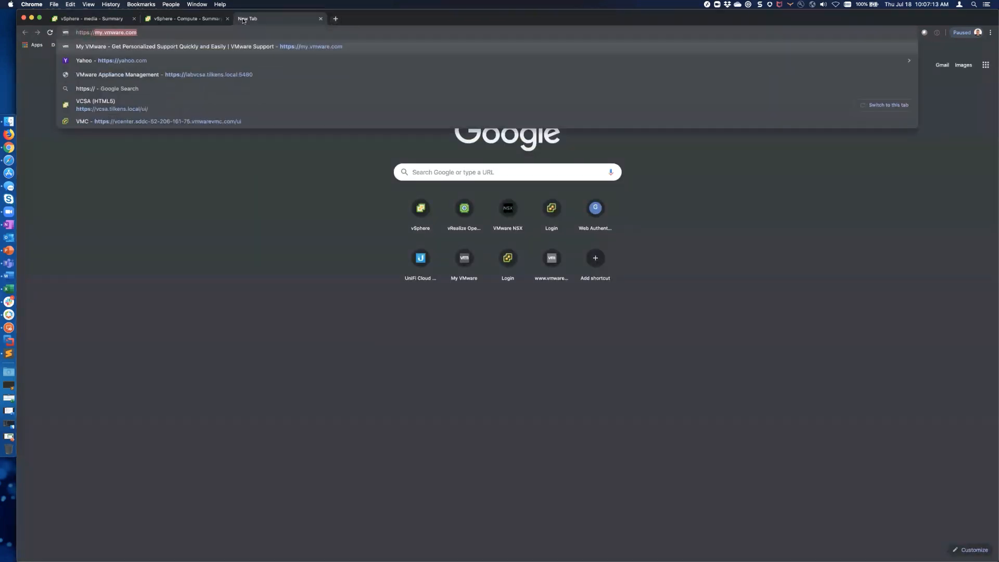
text(la)
key(Return)
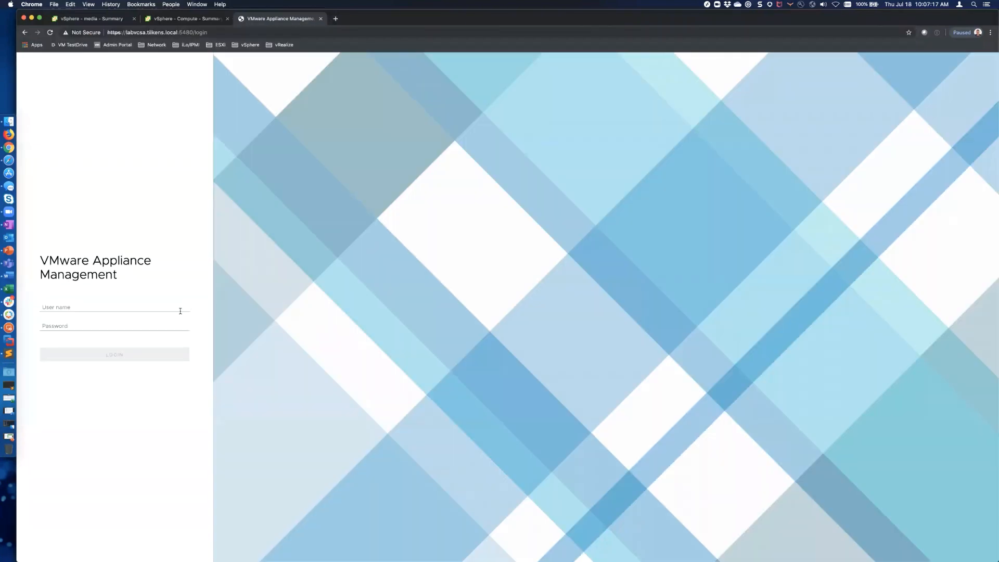
key(super+backslash)
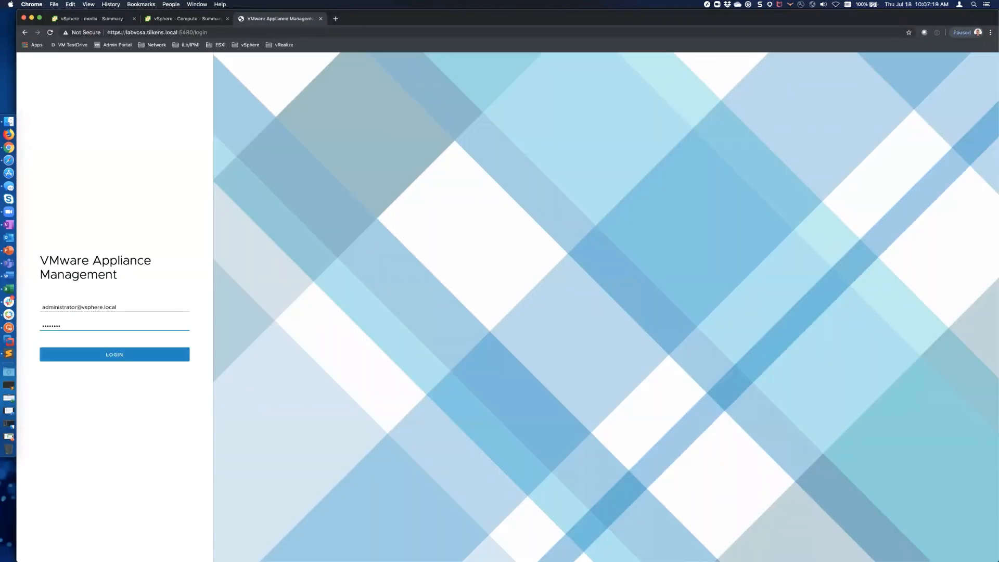
key(shift+Tab)
text(roo)
click(162, 354)
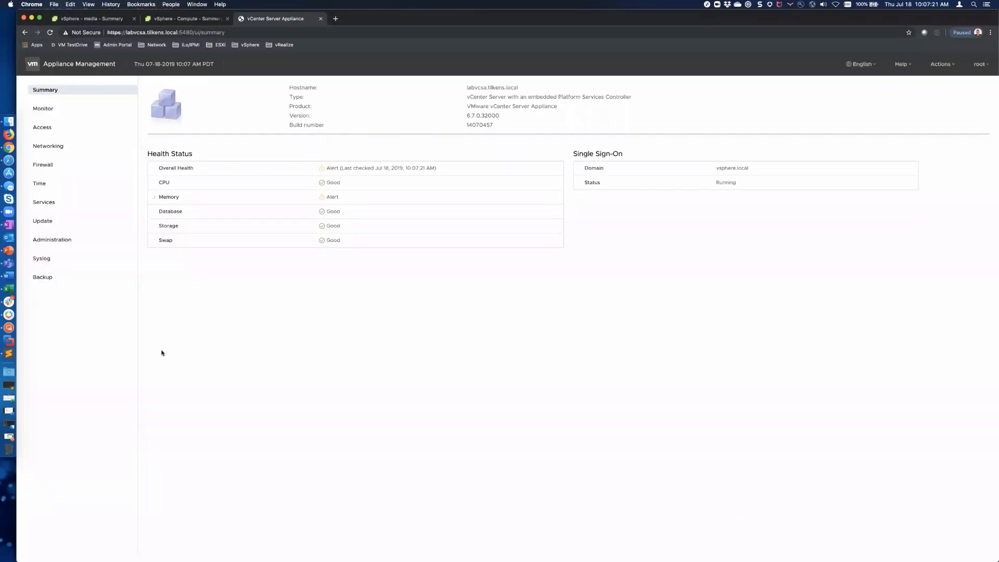
Step: Review the three completed SMB backups, then close the tab and return to the media VM summary
click(52, 277)
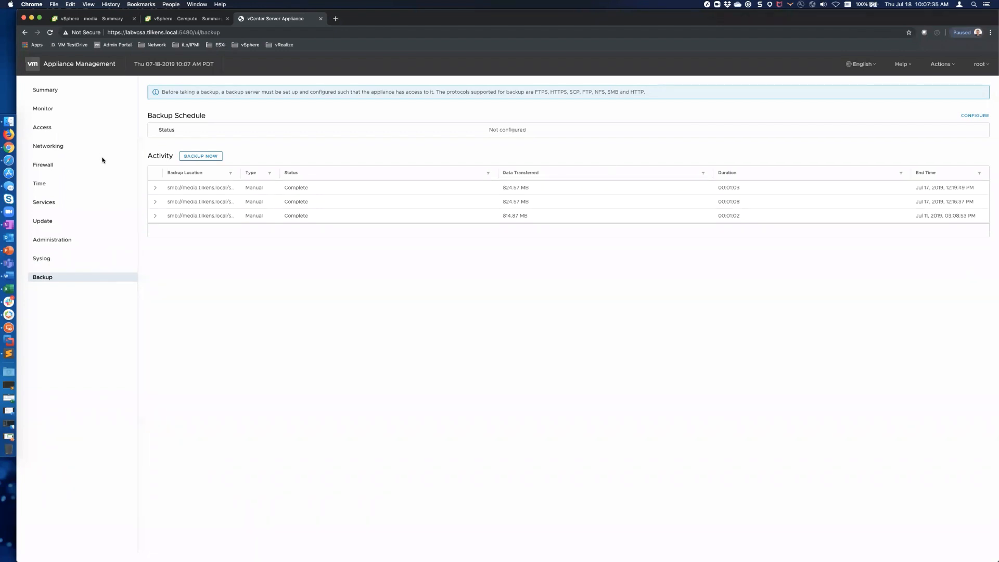
click(321, 18)
click(92, 19)
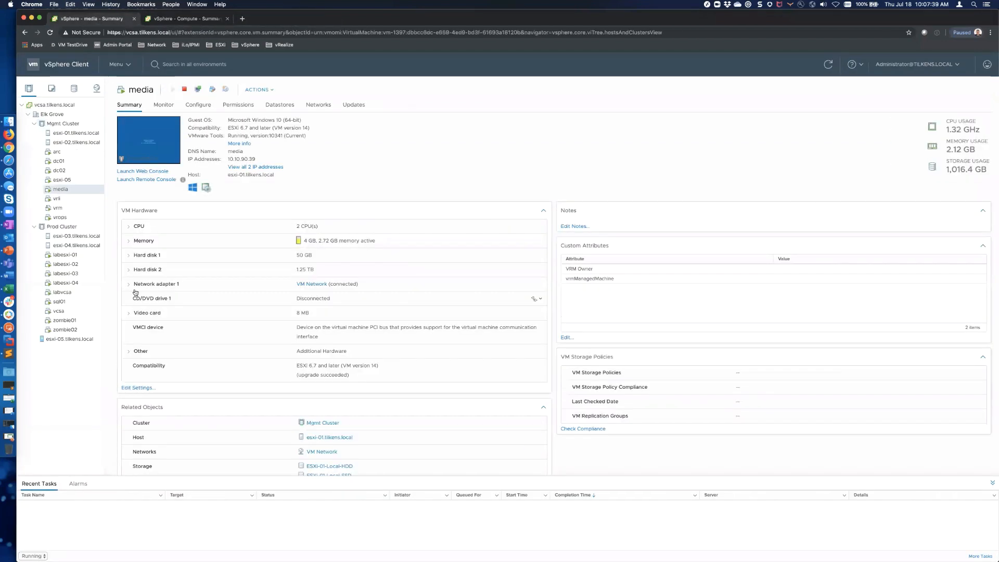
Step: Start powering off the labvcsa VM, then decline the confirmation with No
right_click(61, 293)
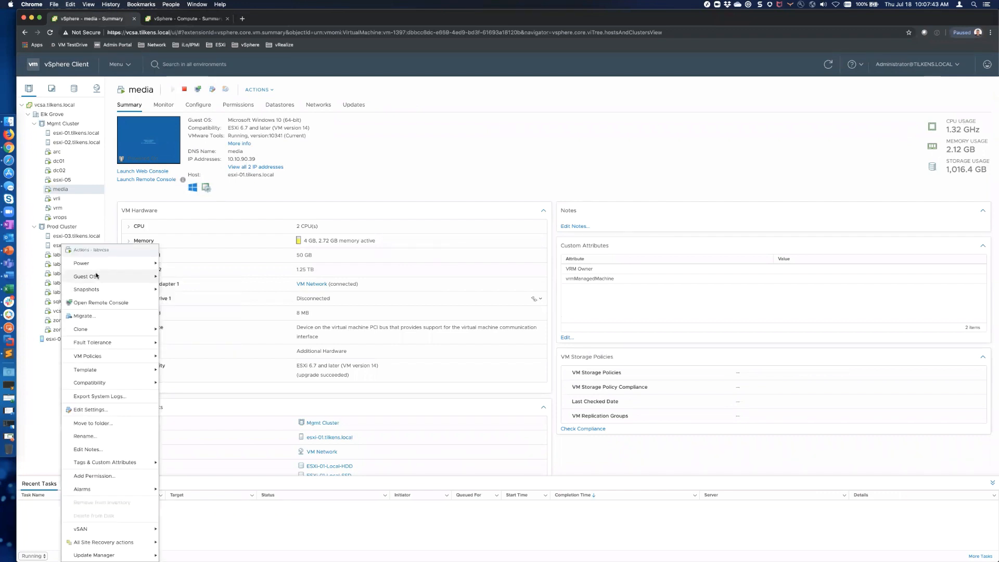
mouse_move(151, 264)
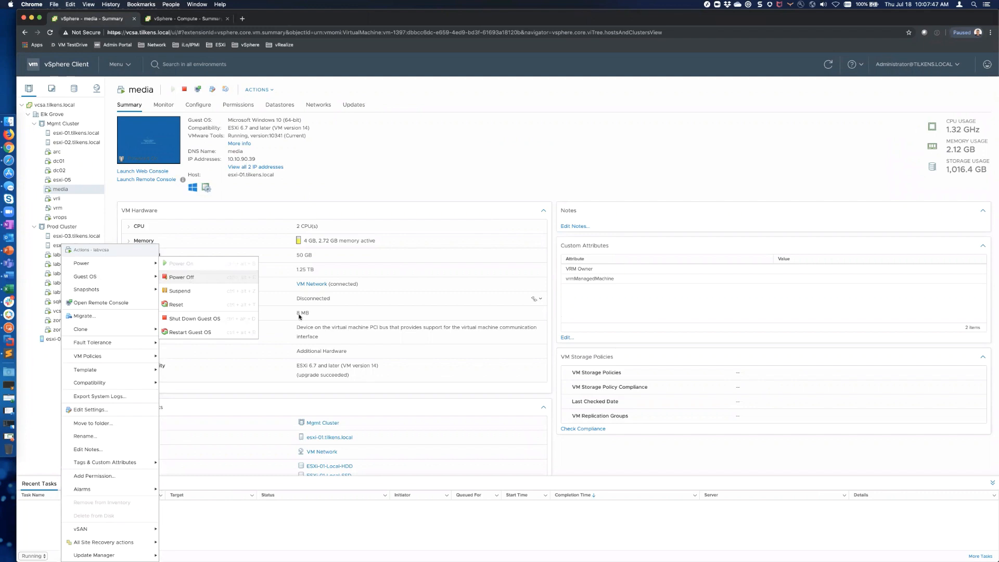
click(193, 280)
click(597, 328)
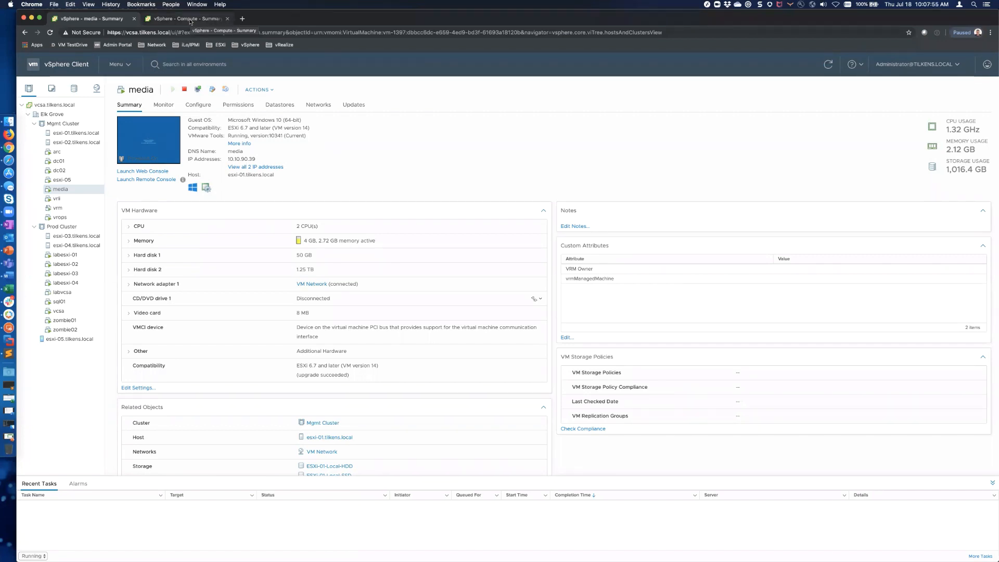
Step: Return to the Compute cluster summary and select hosts labesxi-03 and labesxi-04
click(190, 21)
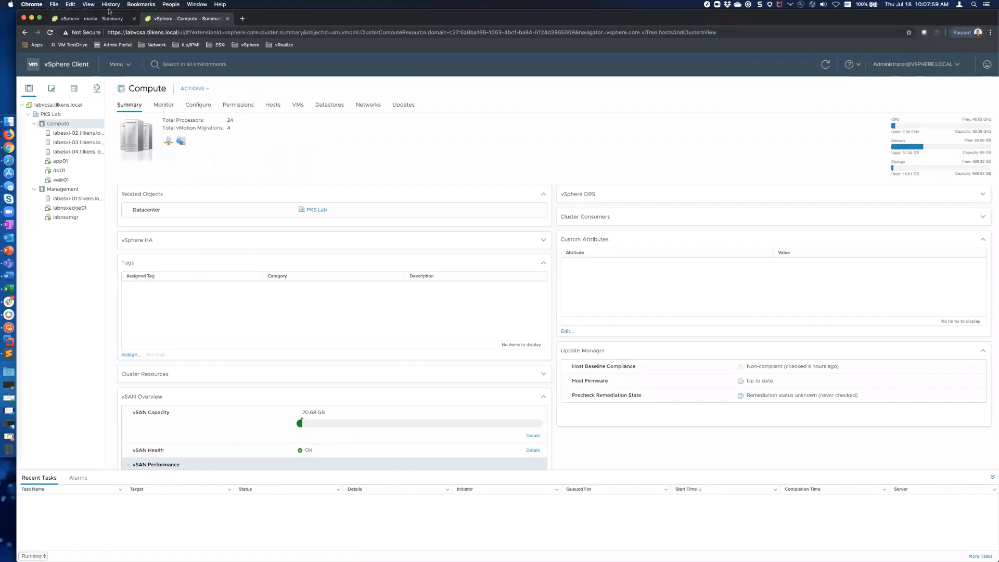
click(95, 20)
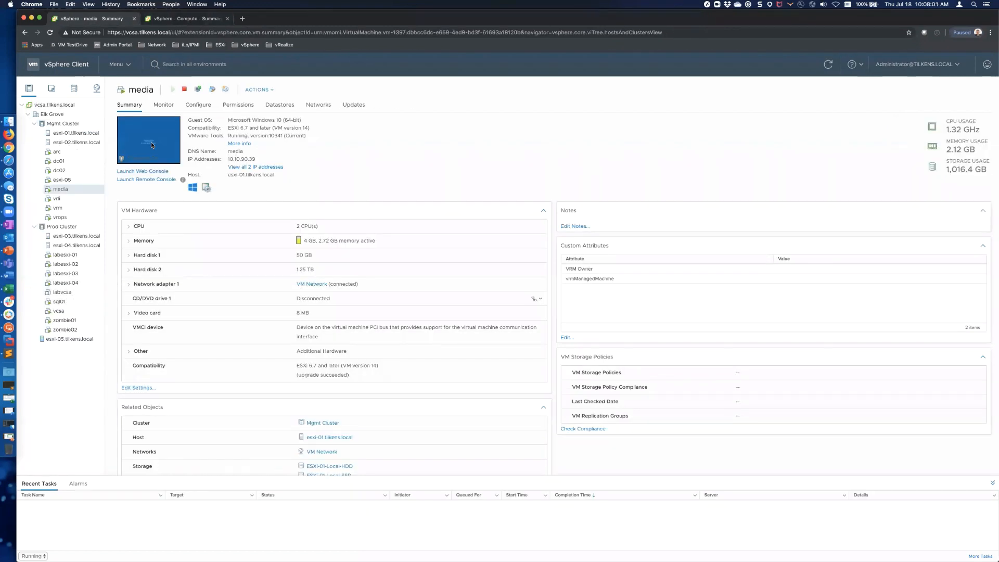
click(191, 18)
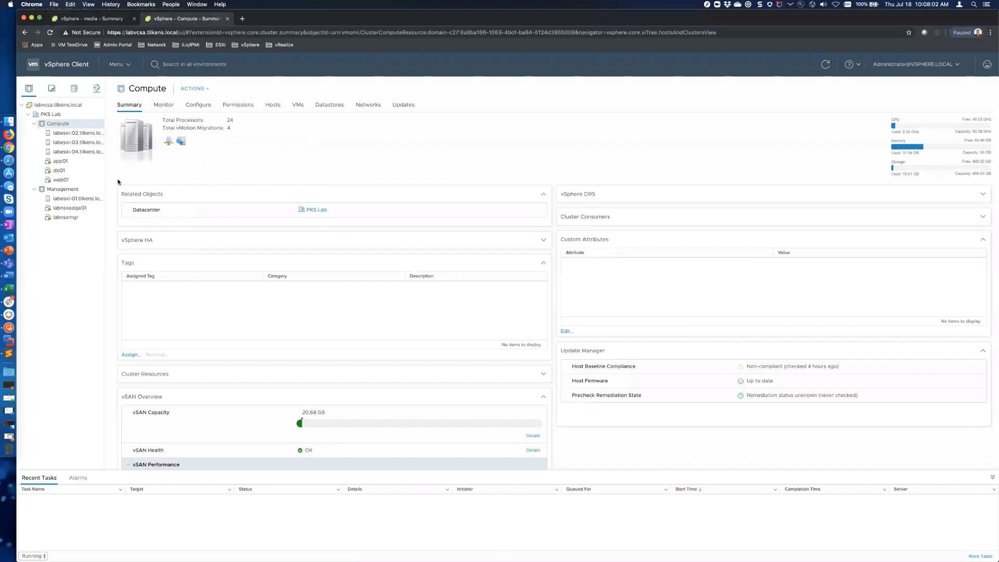
click(79, 144)
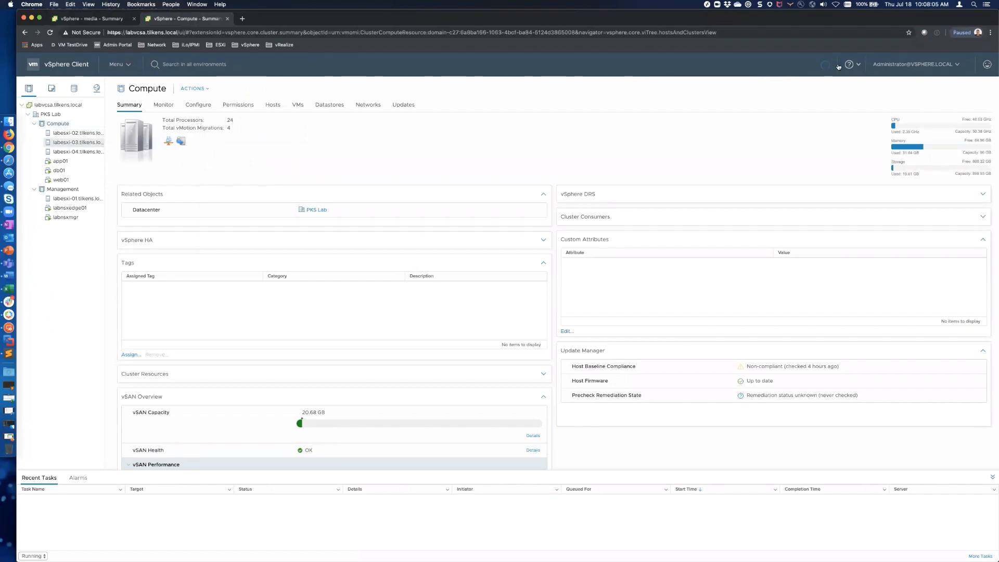
click(75, 153)
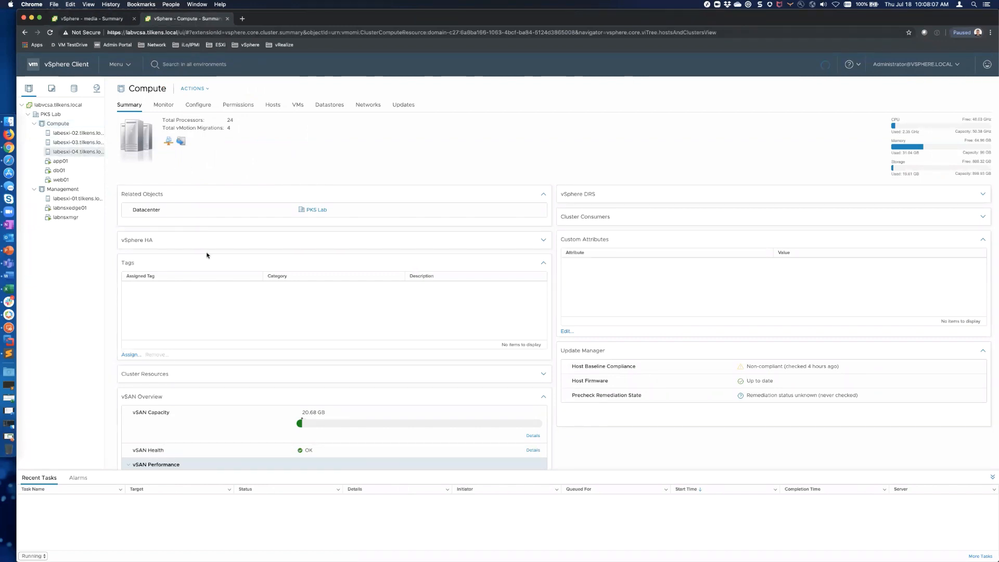
Step: Ping labvcsa.tilkens.local from Terminal, getting 100% packet loss, then return to the browser
key(super+space)
text(t)
key(Return)
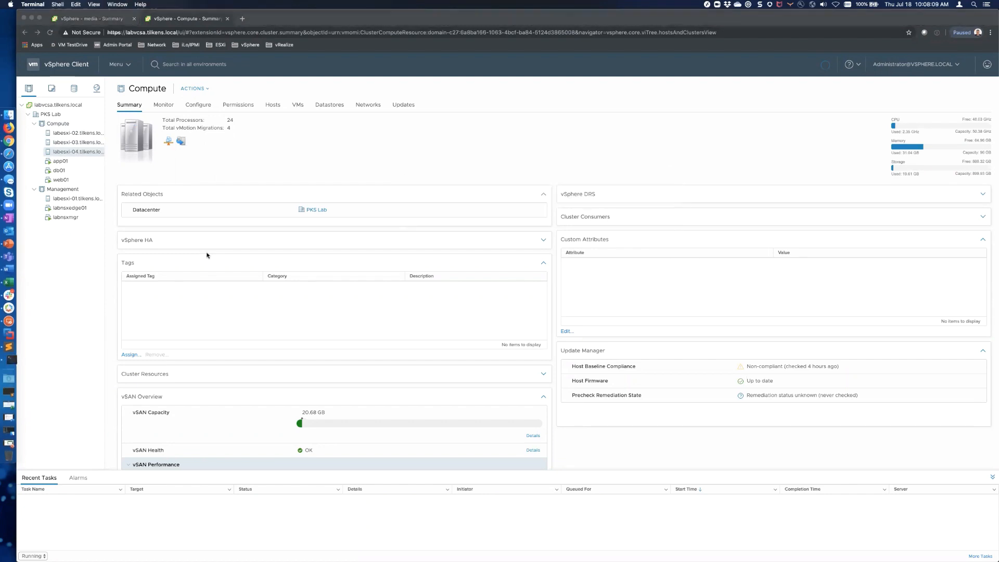
text(ping lab)
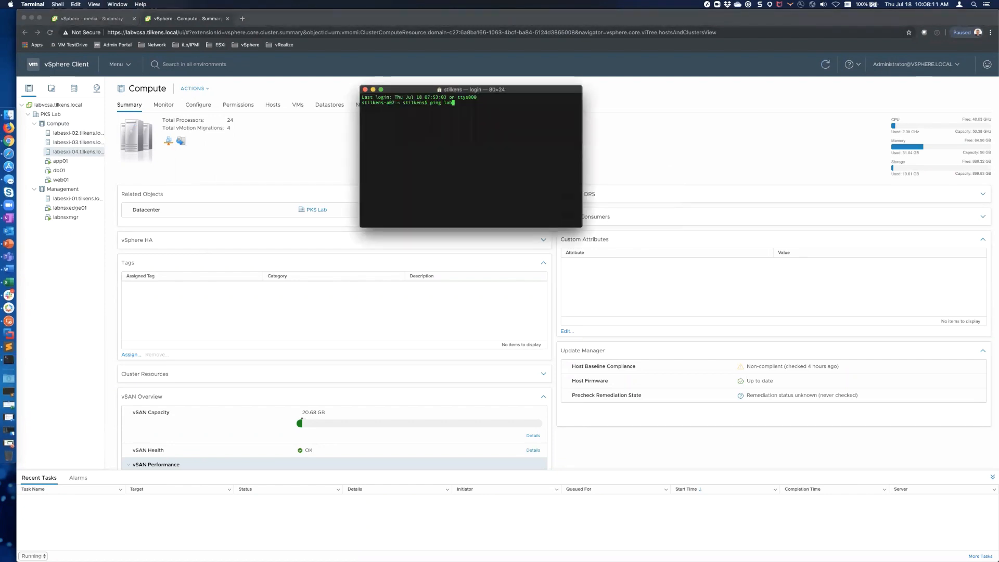
text(vcsa.tilkens.local)
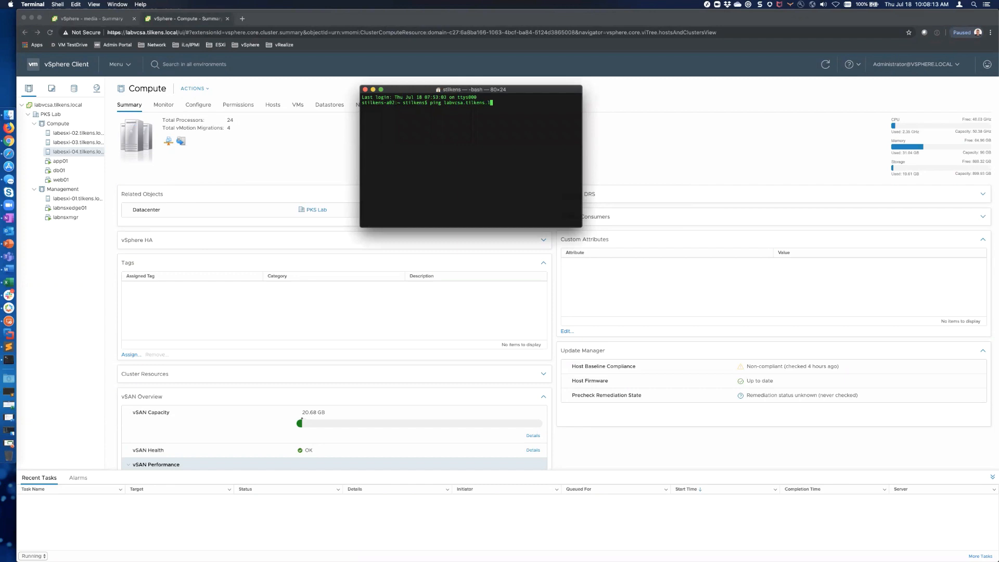
key(Return)
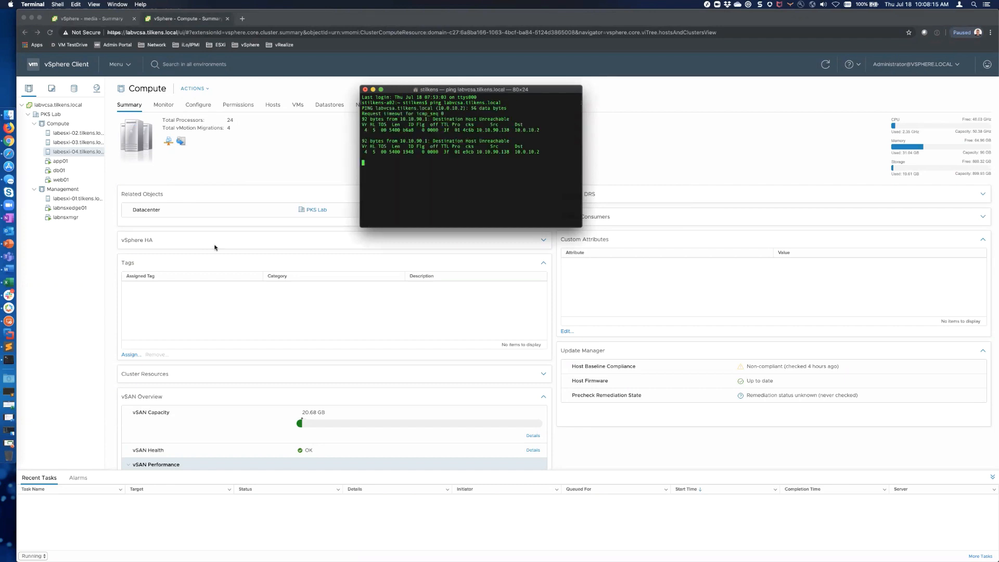
click(342, 207)
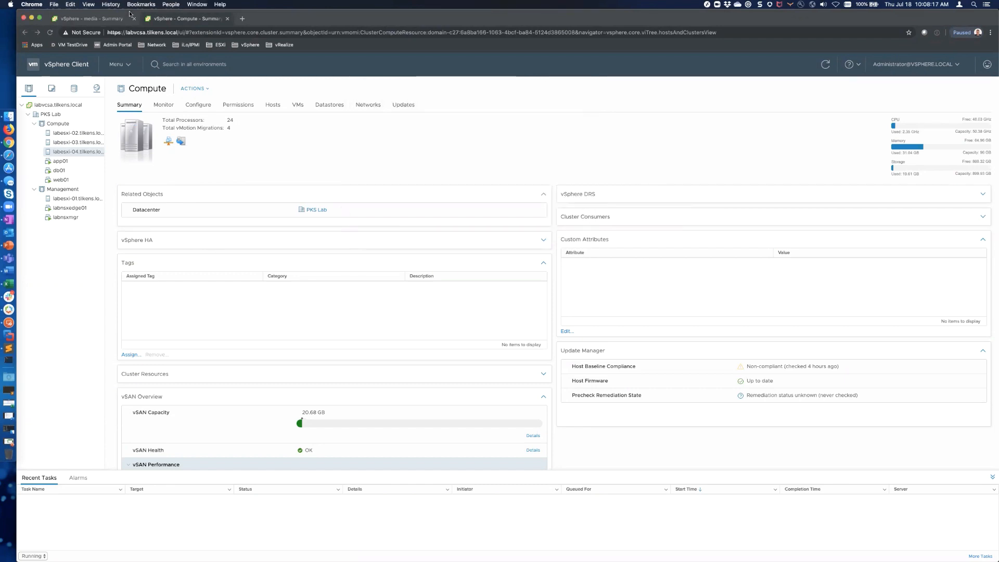
Step: Close the Compute cluster tab and delete the labvcsa VM from disk
click(227, 19)
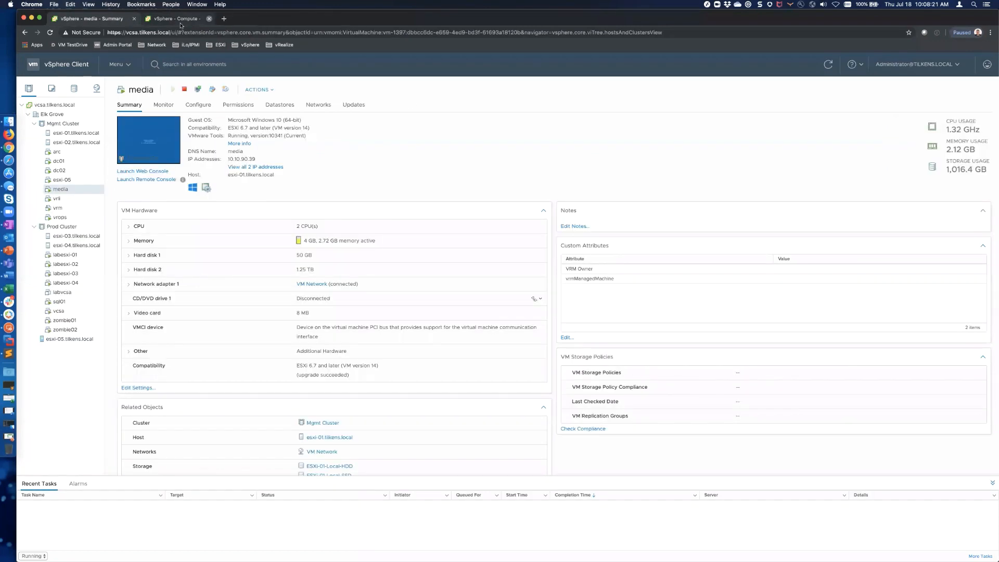
right_click(67, 293)
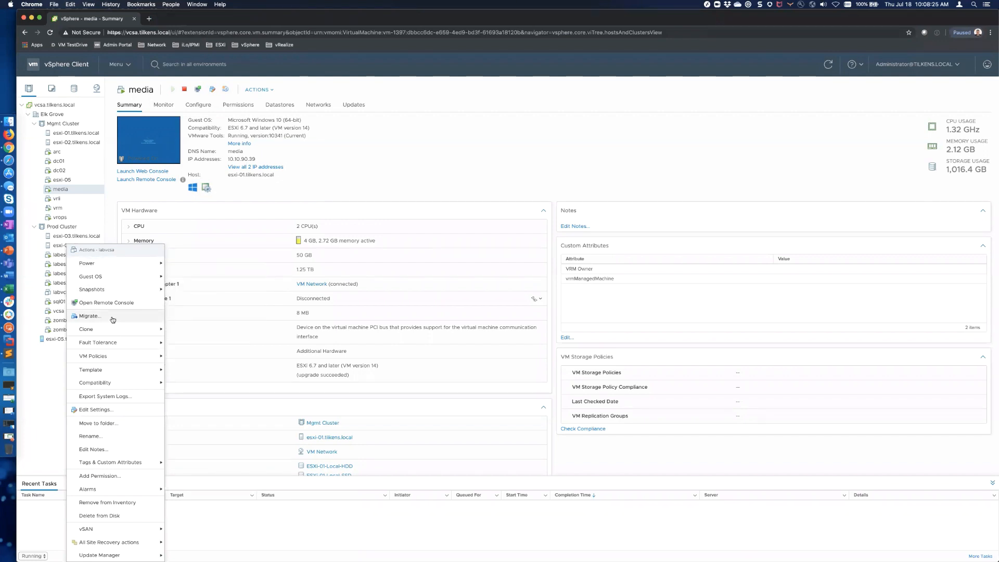
click(111, 515)
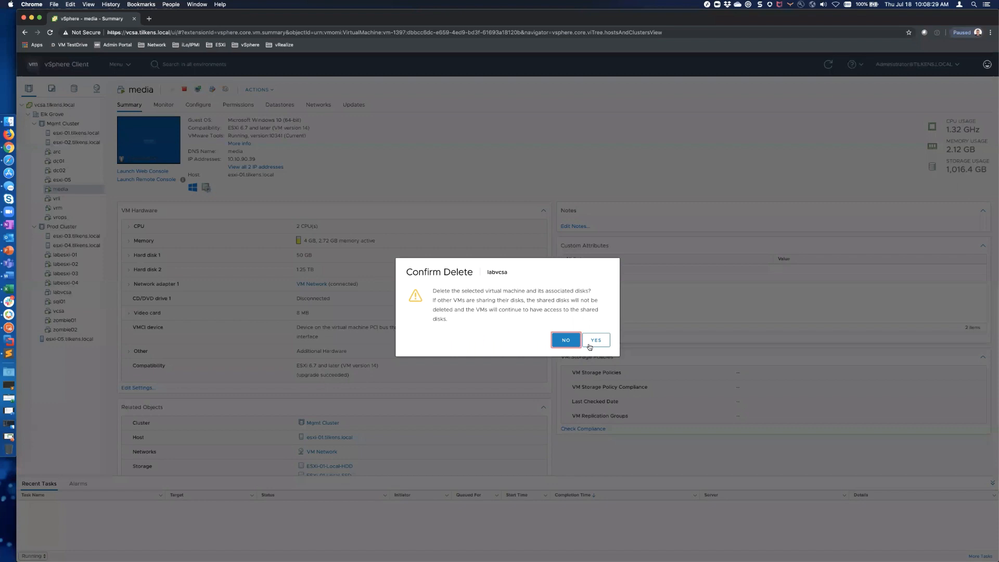
click(596, 341)
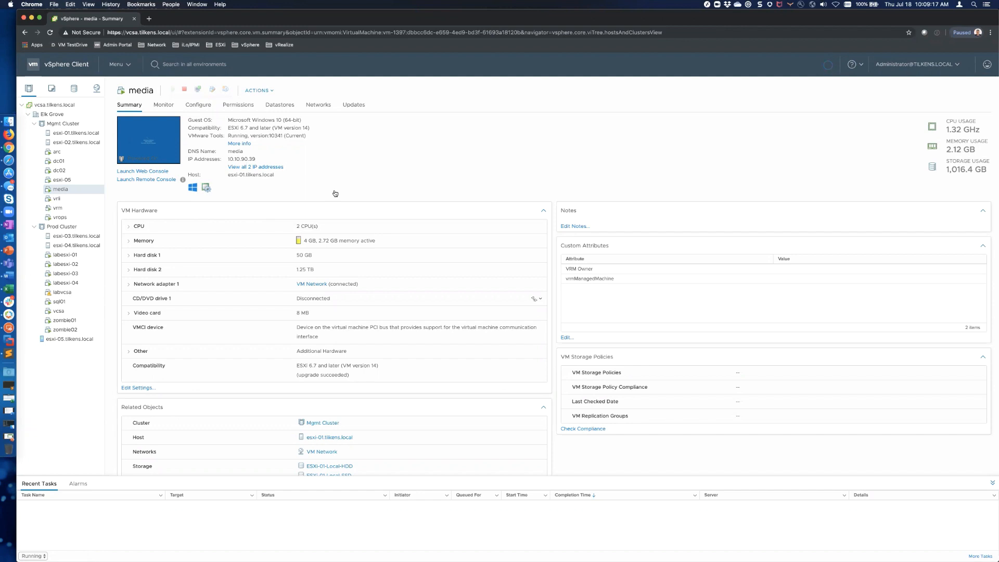
Step: Select vcsa.tilkens.local, then view Mgmt Cluster's issues and alarms, which list no items
click(60, 292)
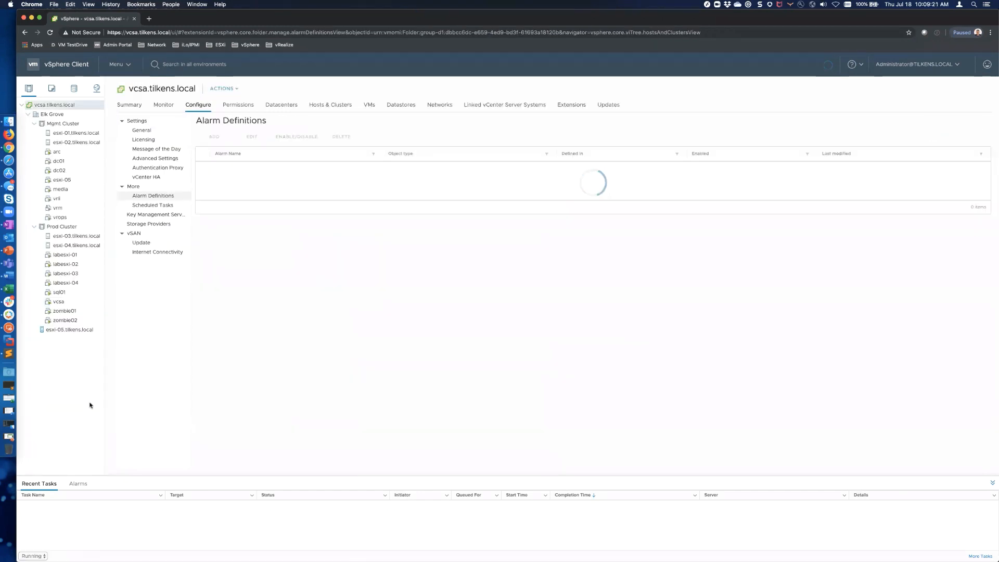
click(59, 125)
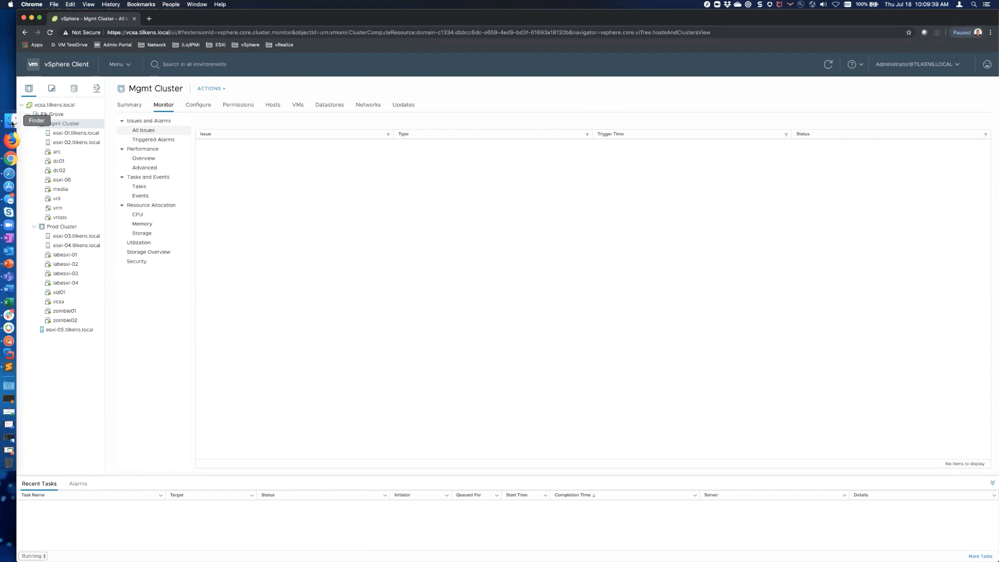
Step: In Finder, browse Macintosh HD > Software > VMware Installs > vCenter > 6.7 and select the VCSA ISO
click(12, 124)
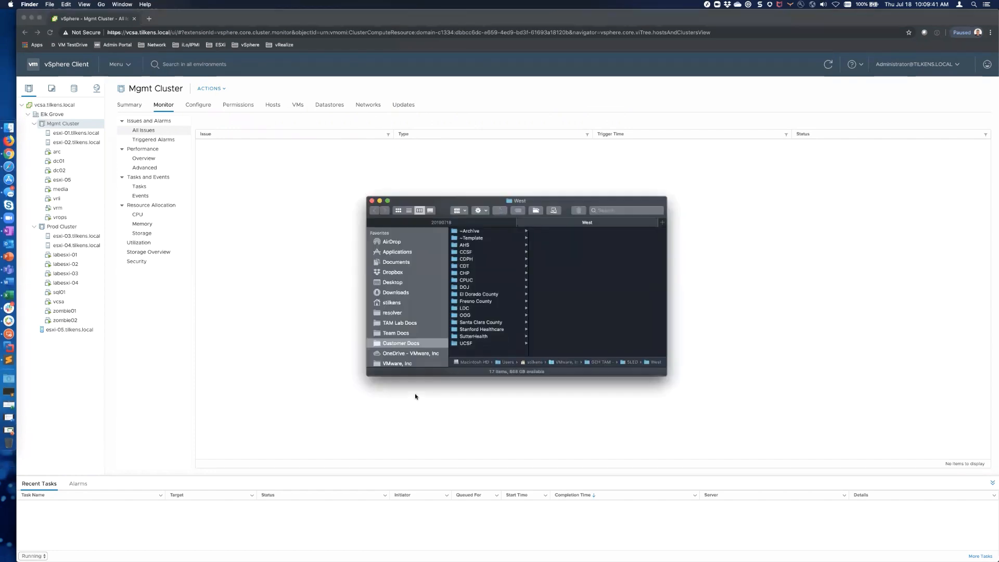
scroll(408, 331, down, 5)
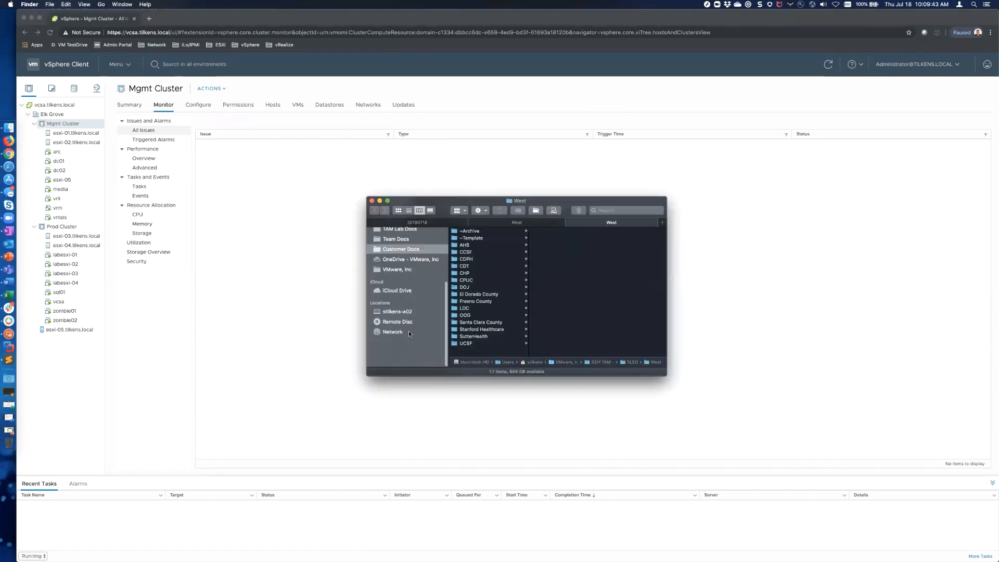
click(393, 345)
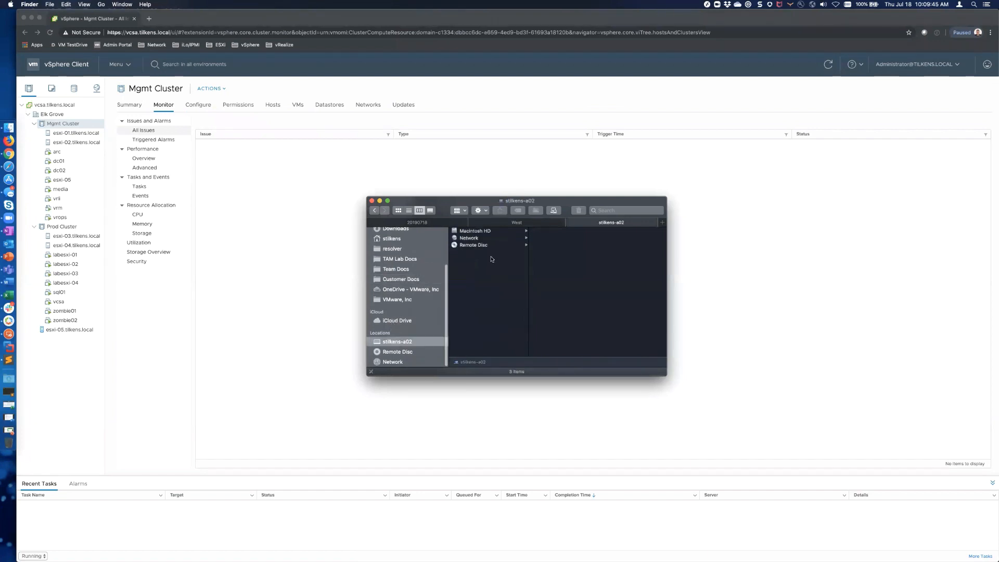
click(475, 231)
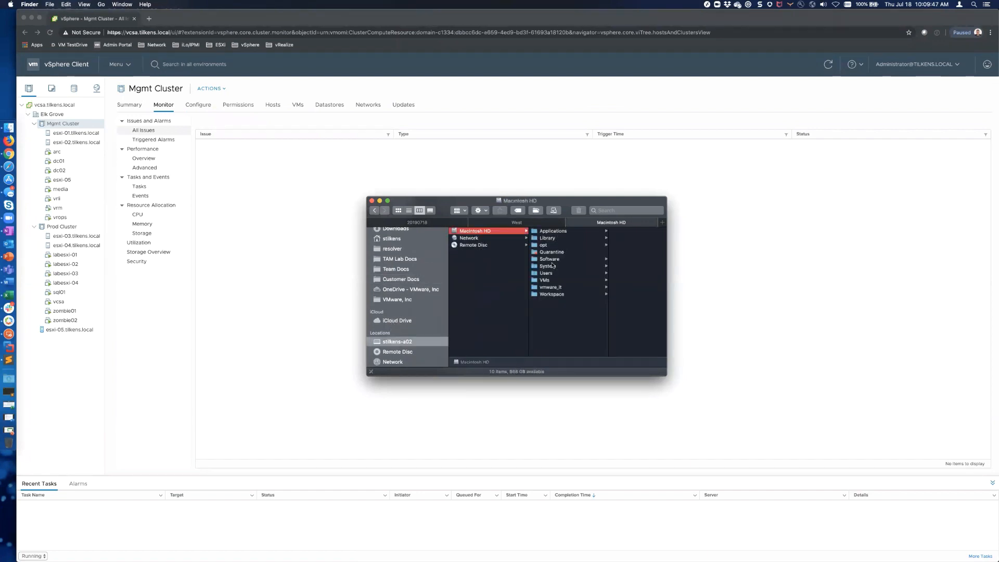
click(549, 258)
click(613, 245)
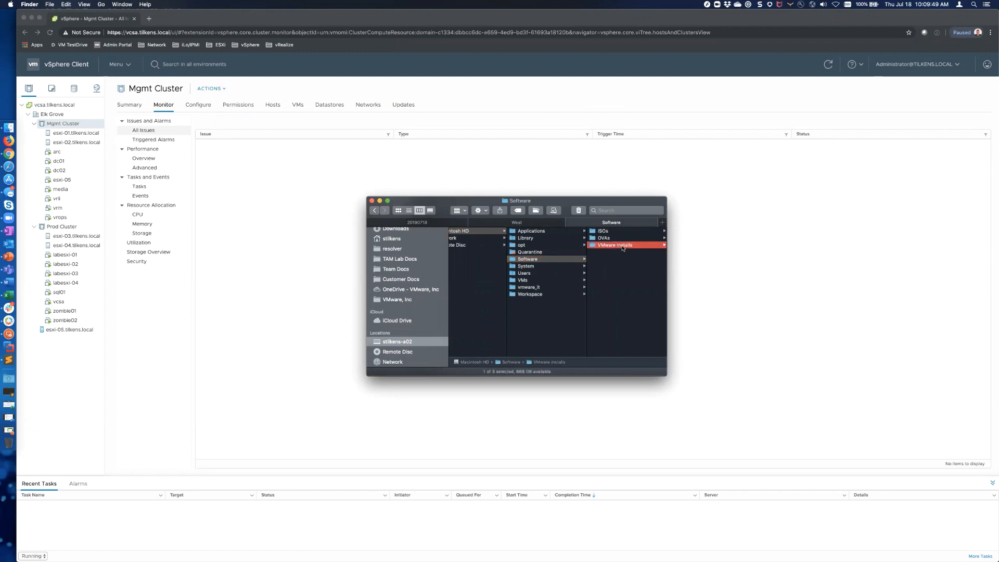
click(615, 246)
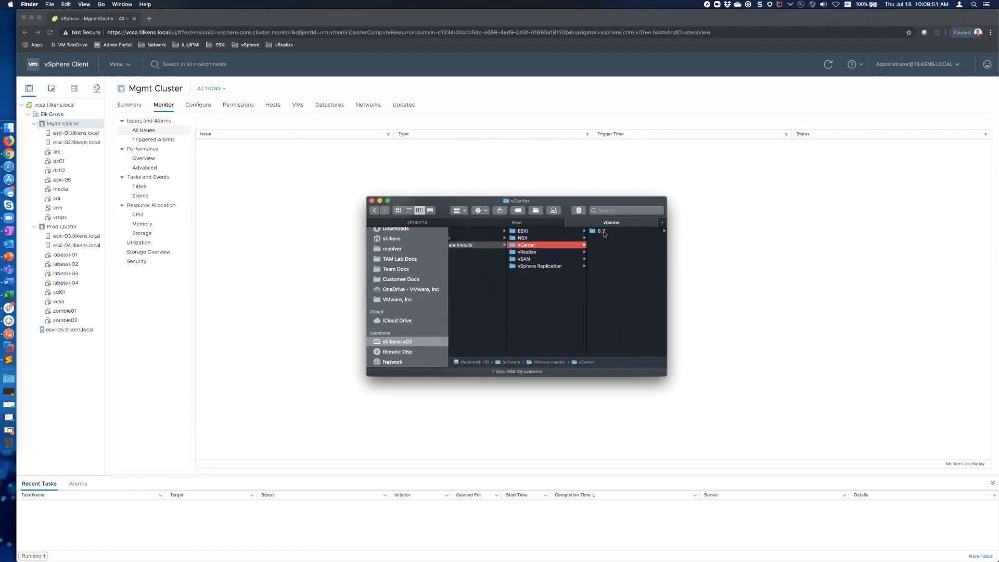
click(605, 232)
click(622, 231)
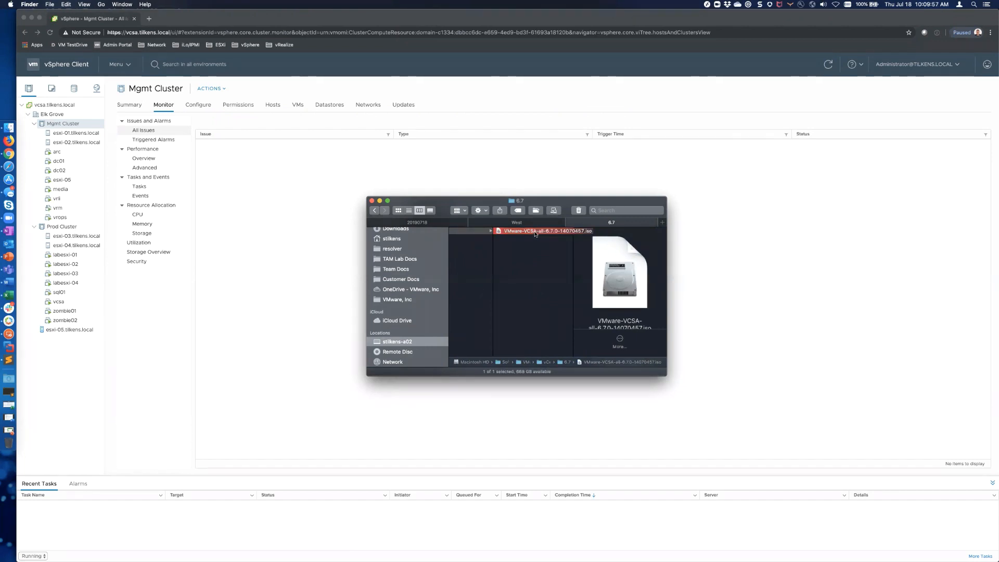
Step: Mount the ISO with DiskImageMounter and launch Installer.app from vcsa-ui-installer/mac, allowing it to open
right_click(536, 234)
mouse_move(664, 245)
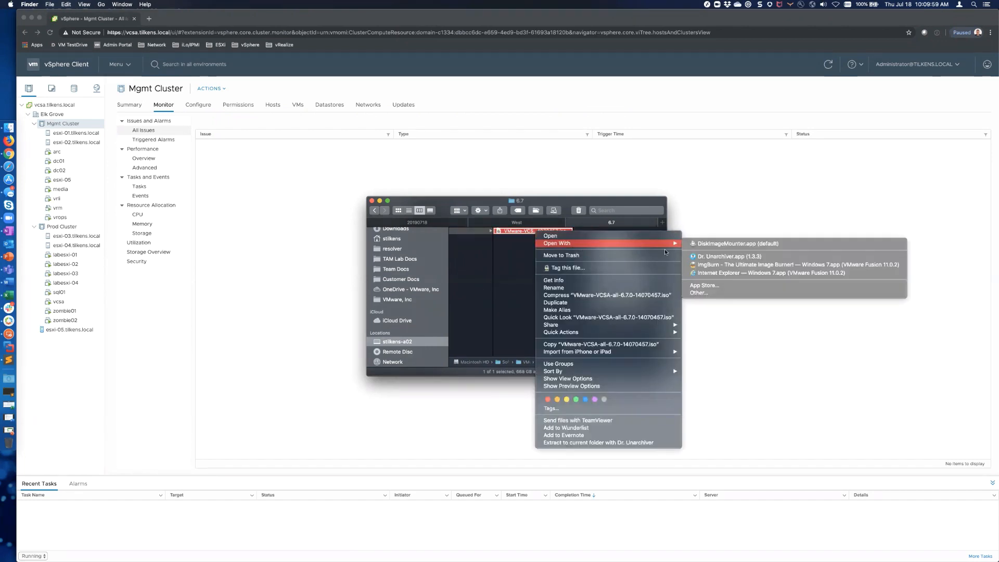
click(724, 243)
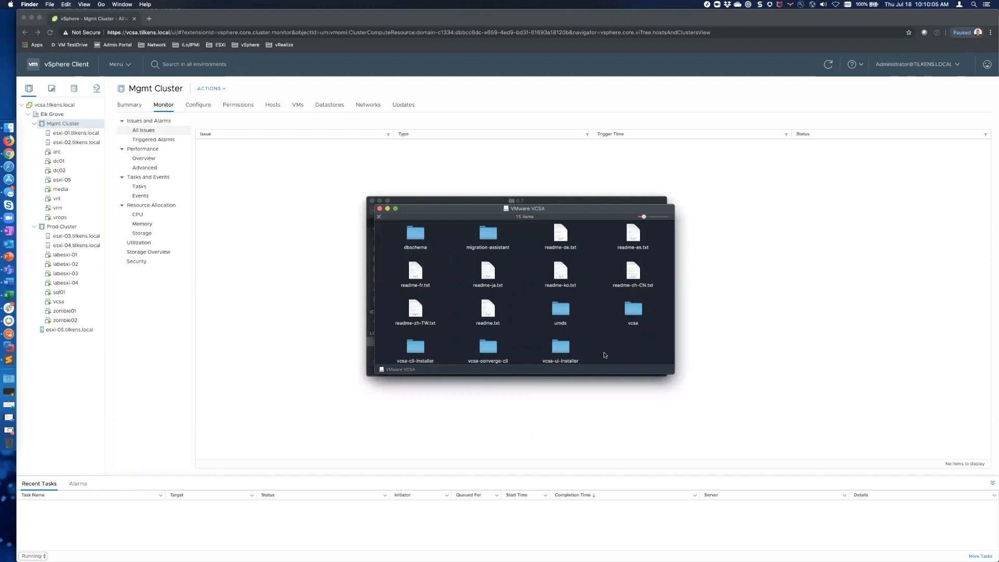
scroll(603, 349, down, 1)
double_click(560, 338)
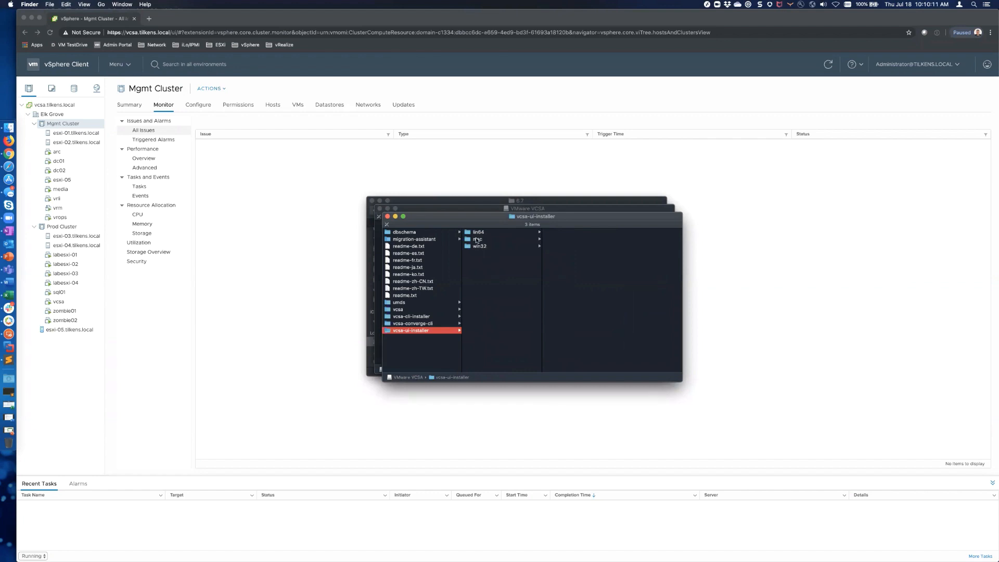
click(478, 239)
double_click(566, 233)
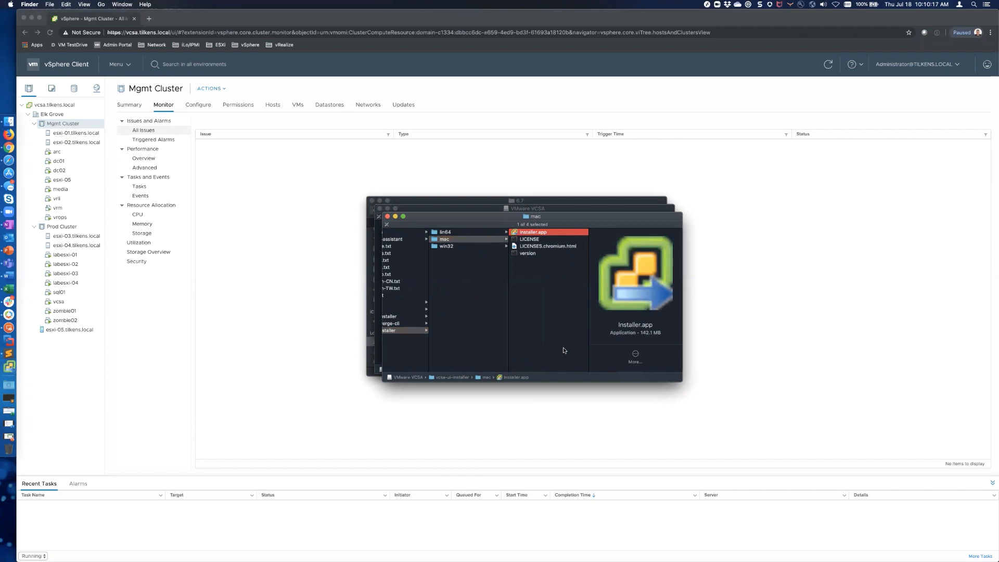
click(584, 196)
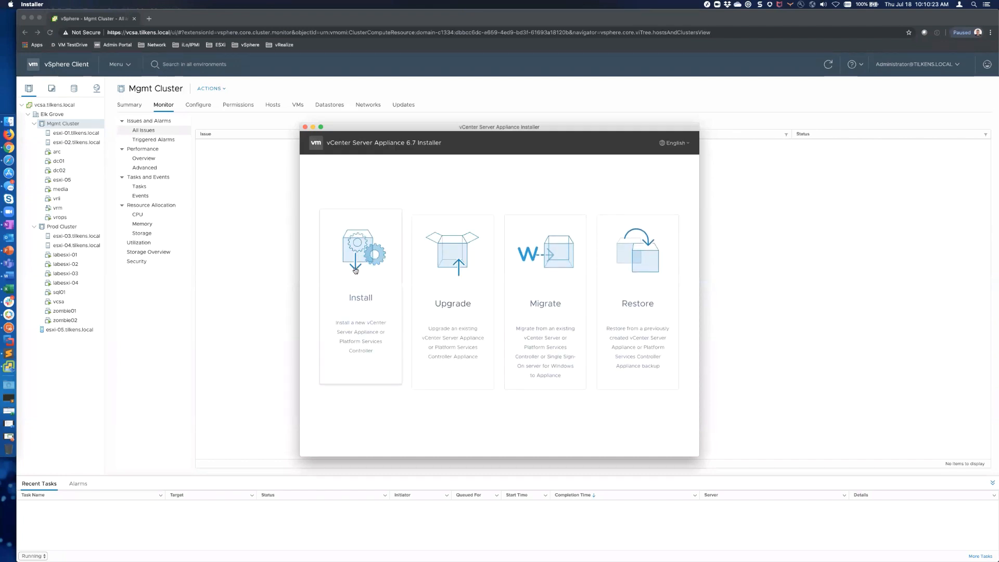
Step: Start a Restore, move past the introduction and accept the license agreement
click(643, 260)
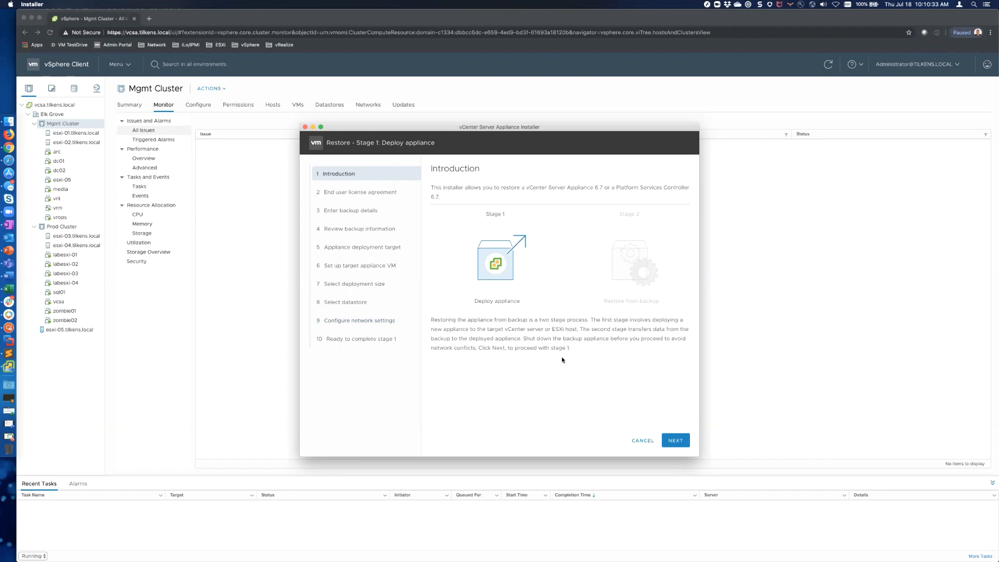
click(677, 440)
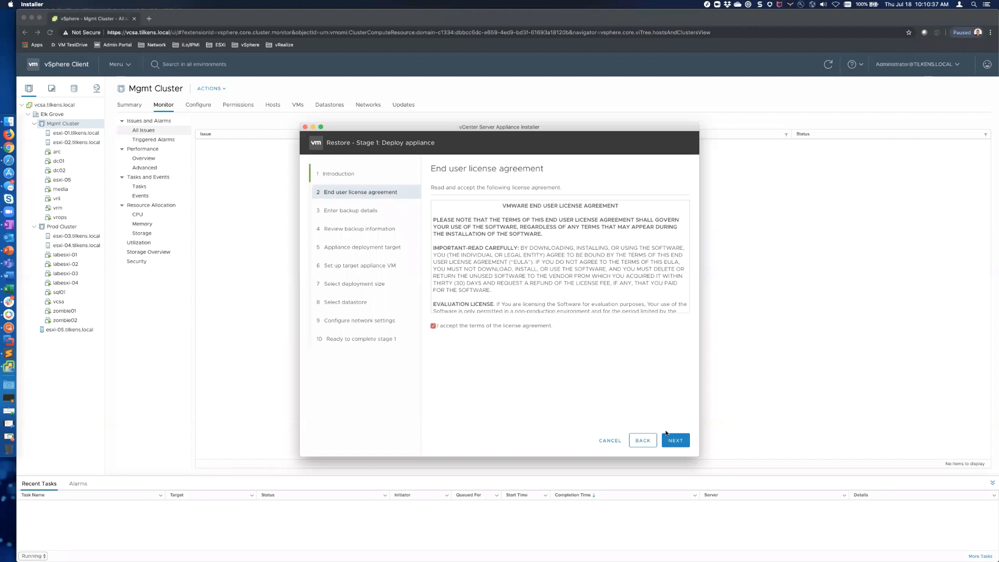
click(667, 435)
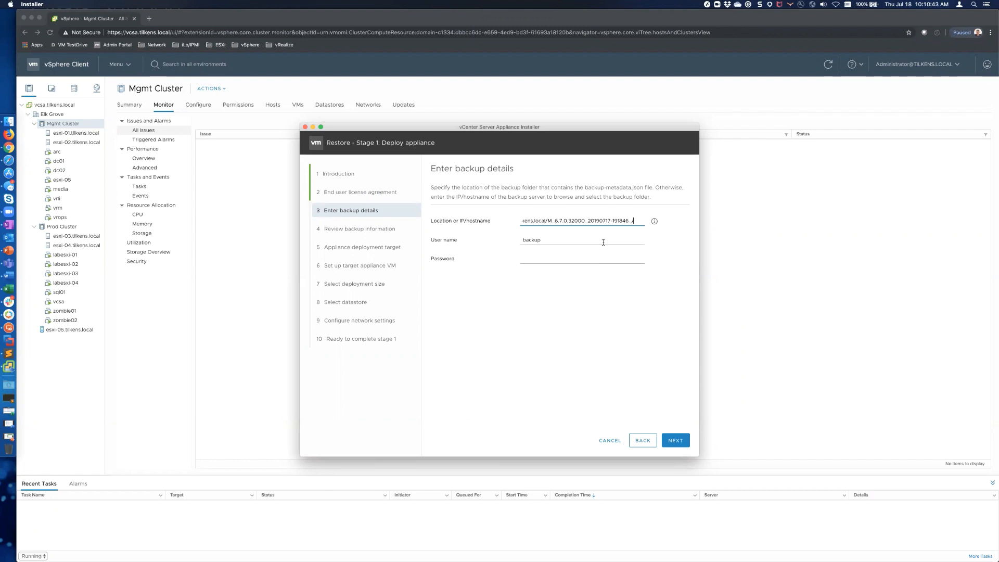
Step: Set the backup location to ftp://media.tilkens.local/vcsa, enter the backup password and browse the server
key(Up)
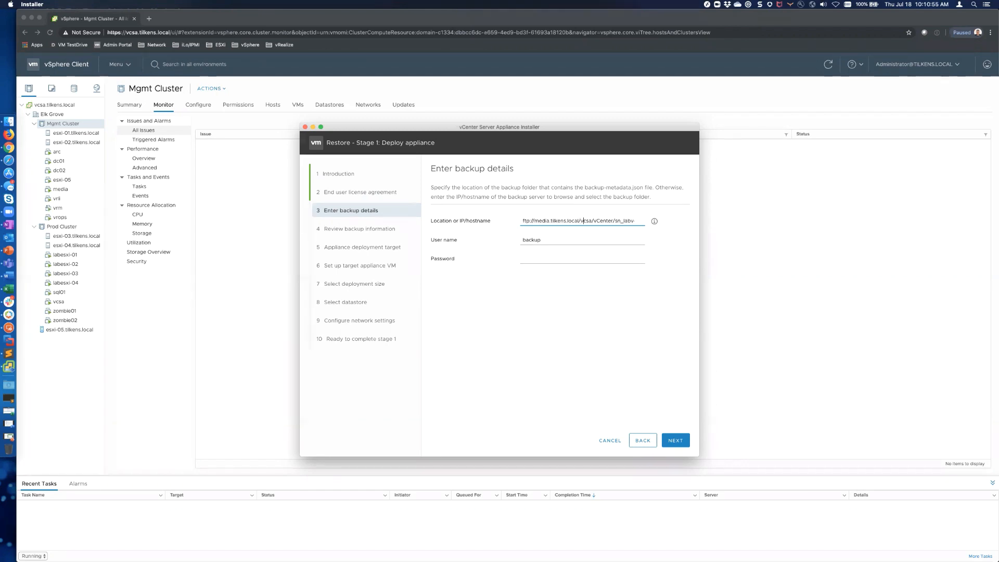
key(super+a)
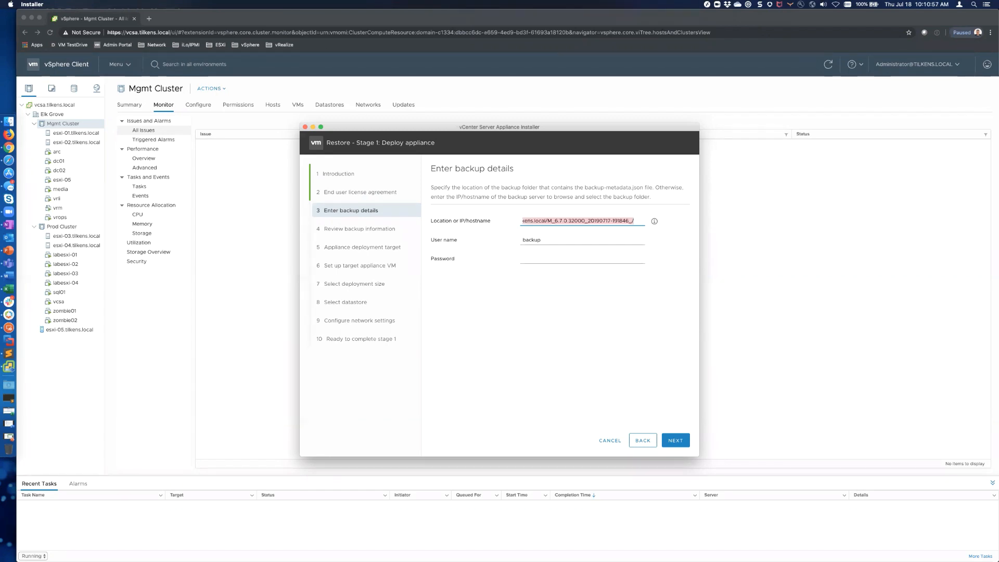
key(super+v)
click(536, 253)
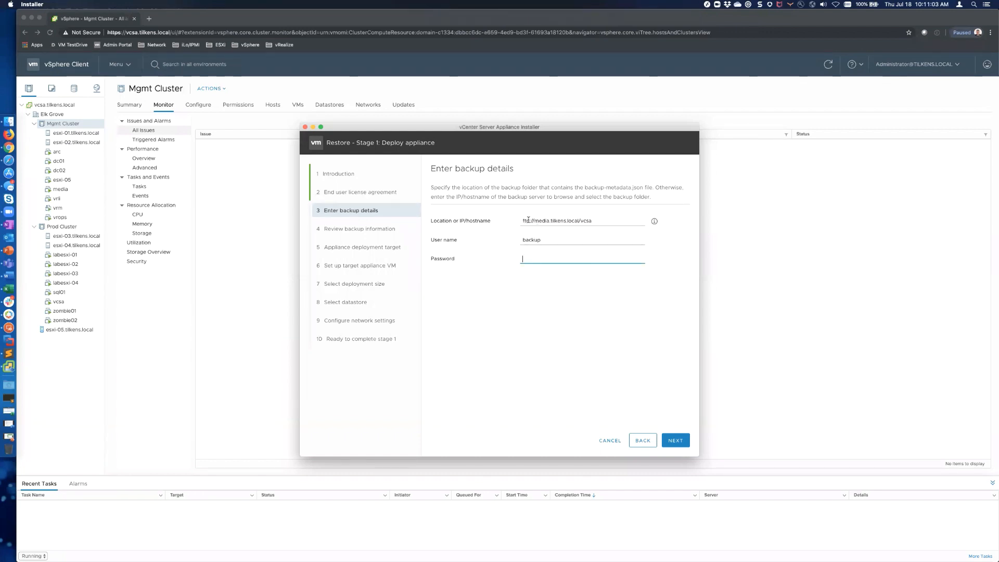
click(529, 223)
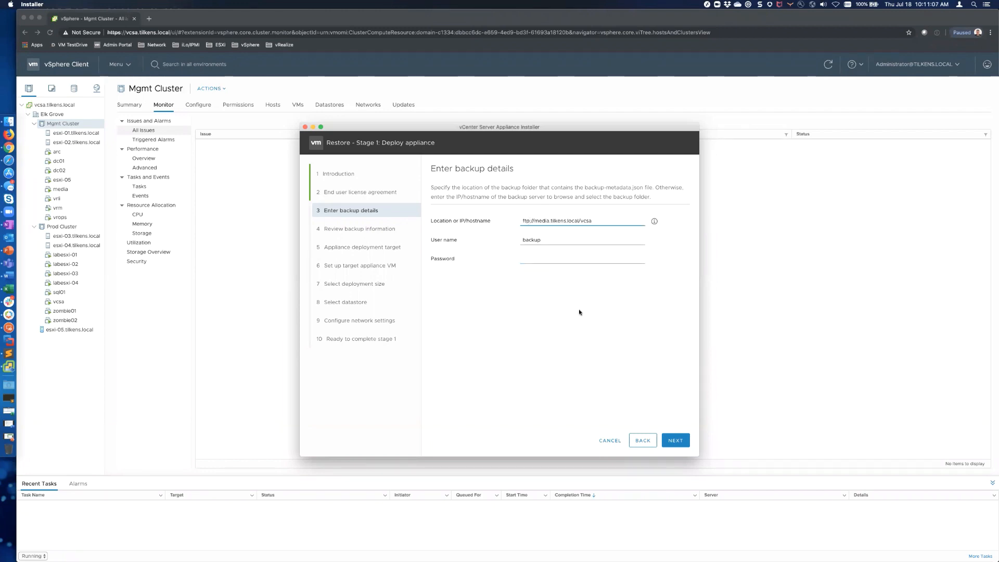
key(BackSpace)
key(BackSpace)
key(BackSpace)
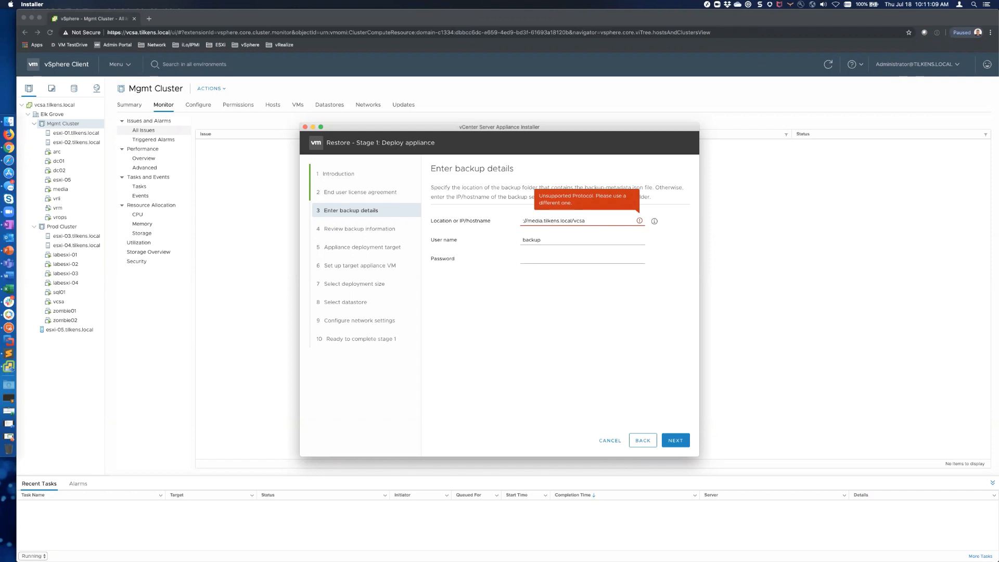
text(smb)
key(BackSpace)
key(BackSpace)
key(BackSpace)
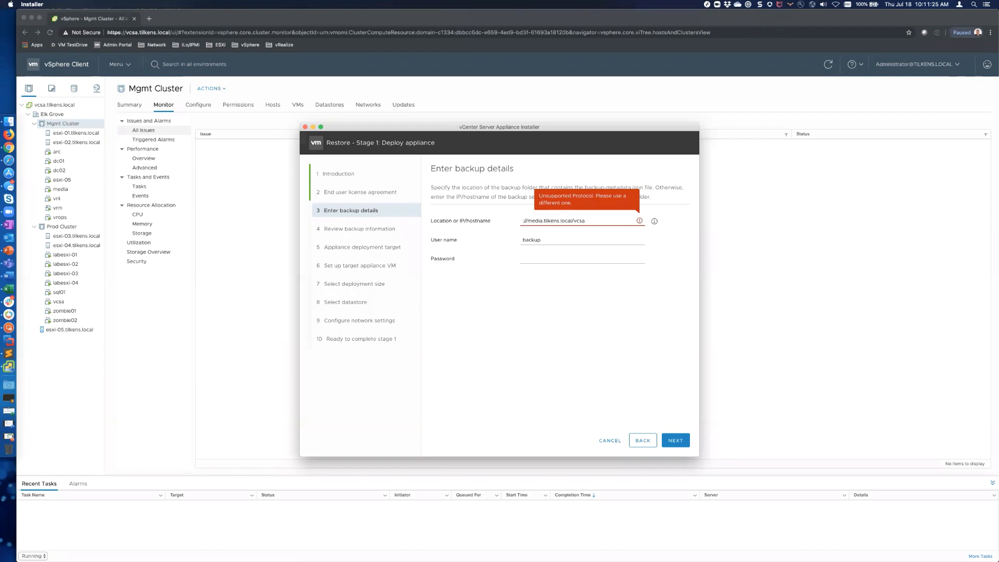
text(ftp)
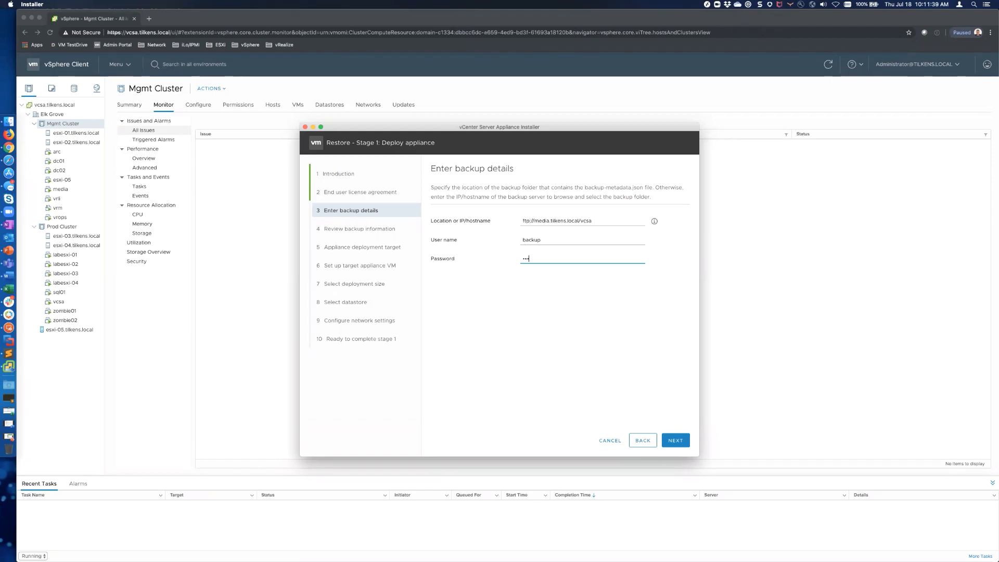
text(••••)
click(674, 440)
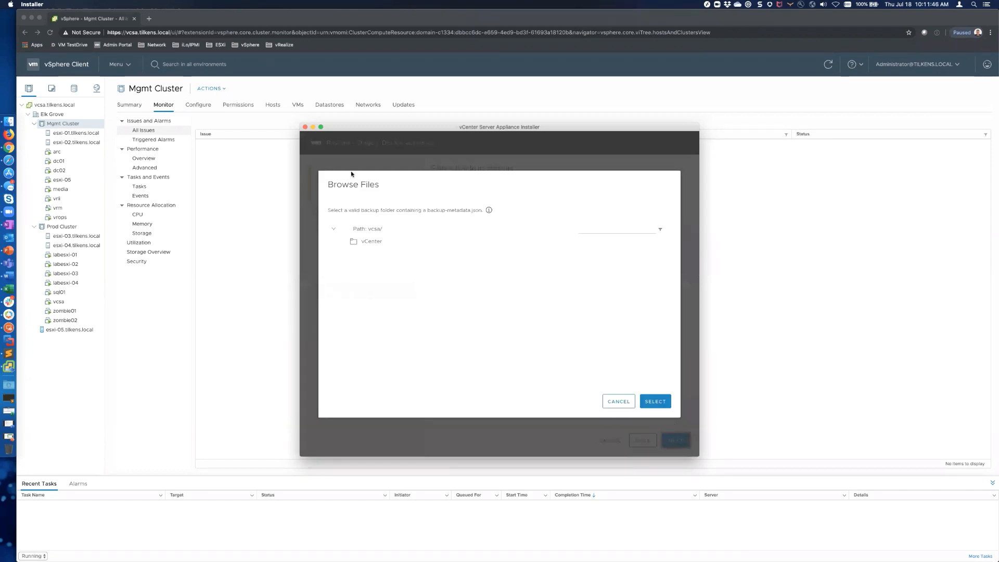
Step: Select the 20190717 backup folder (M_6.7.0.32000) as the restore source and continue
click(369, 243)
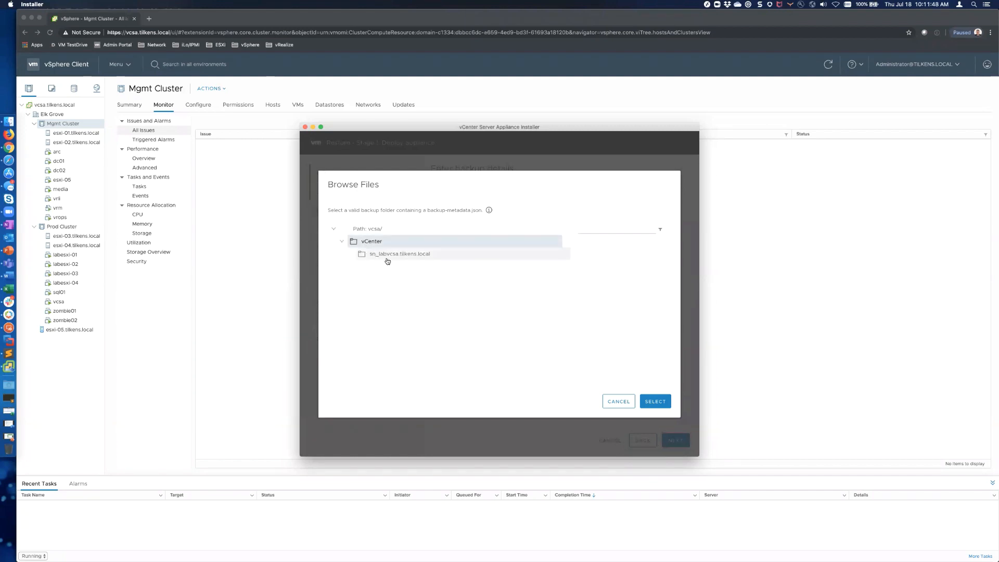
click(388, 257)
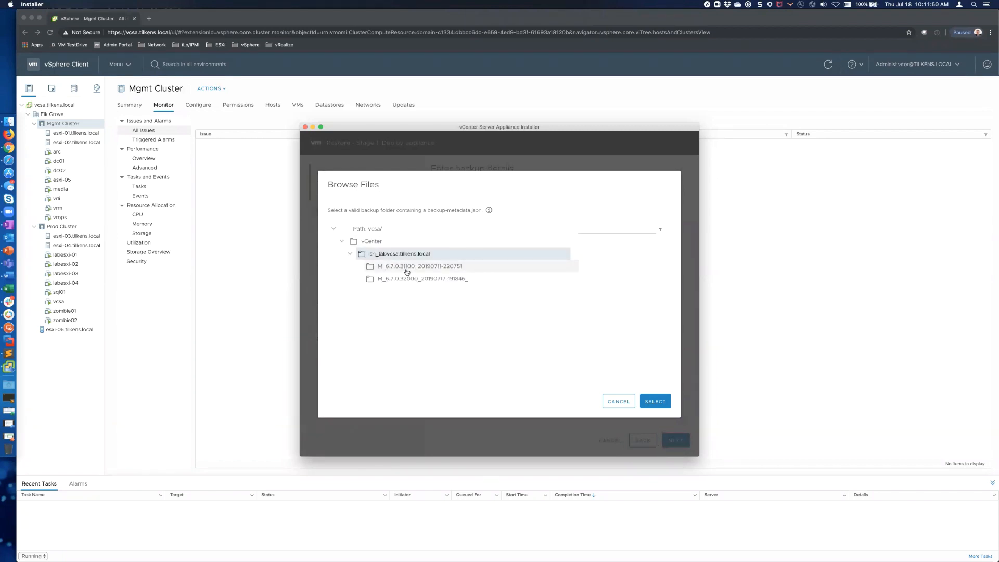
click(407, 270)
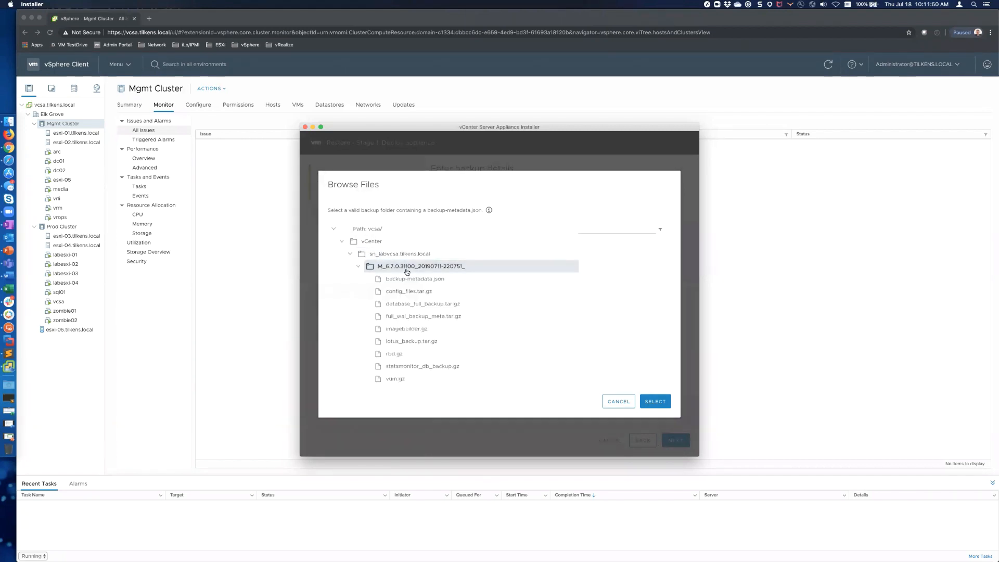
click(359, 267)
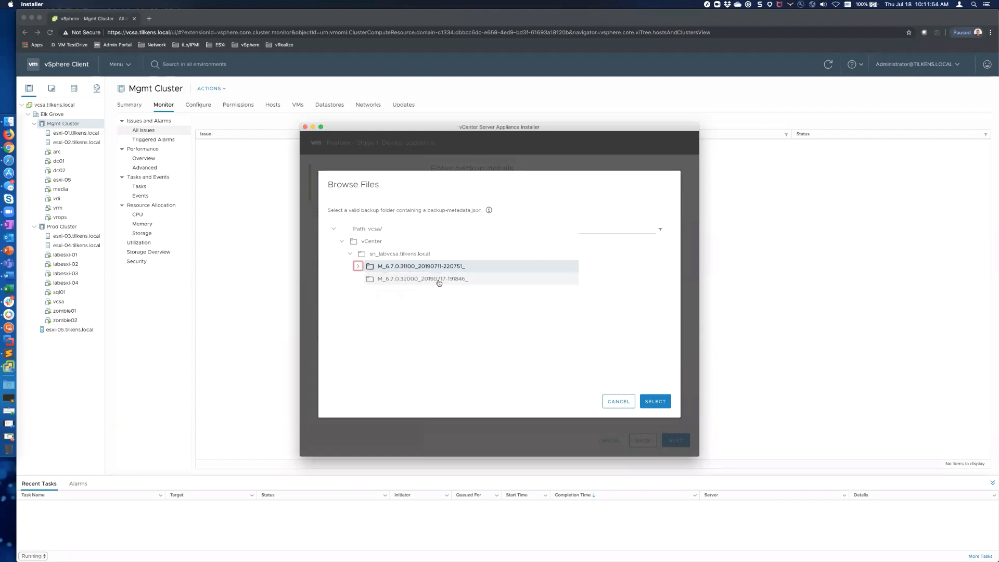
click(439, 281)
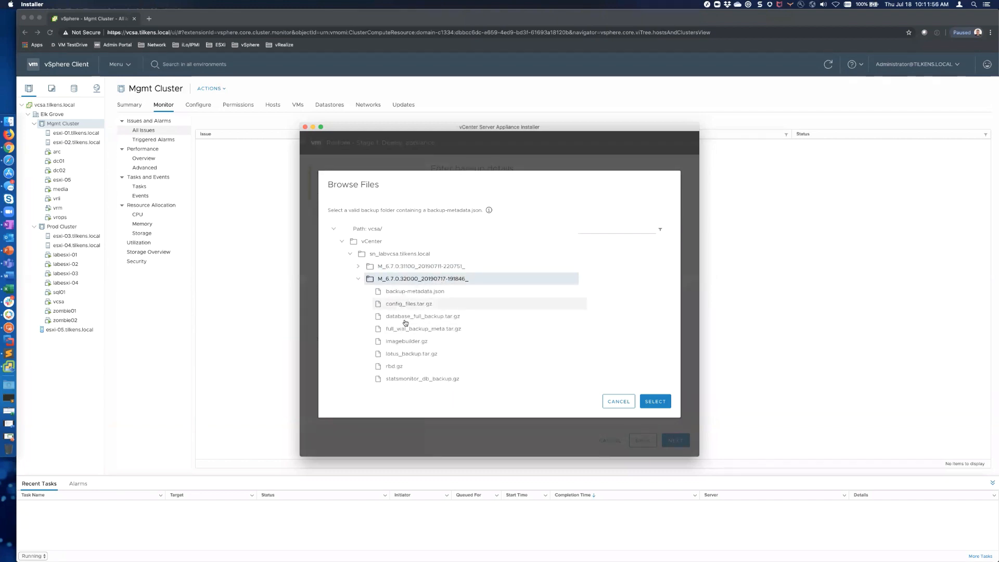
click(656, 401)
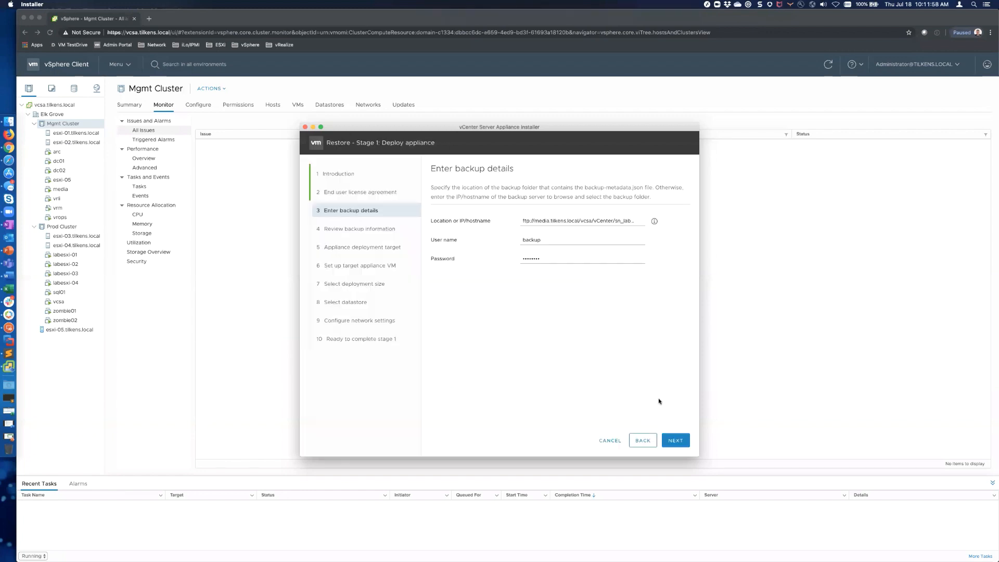
click(671, 437)
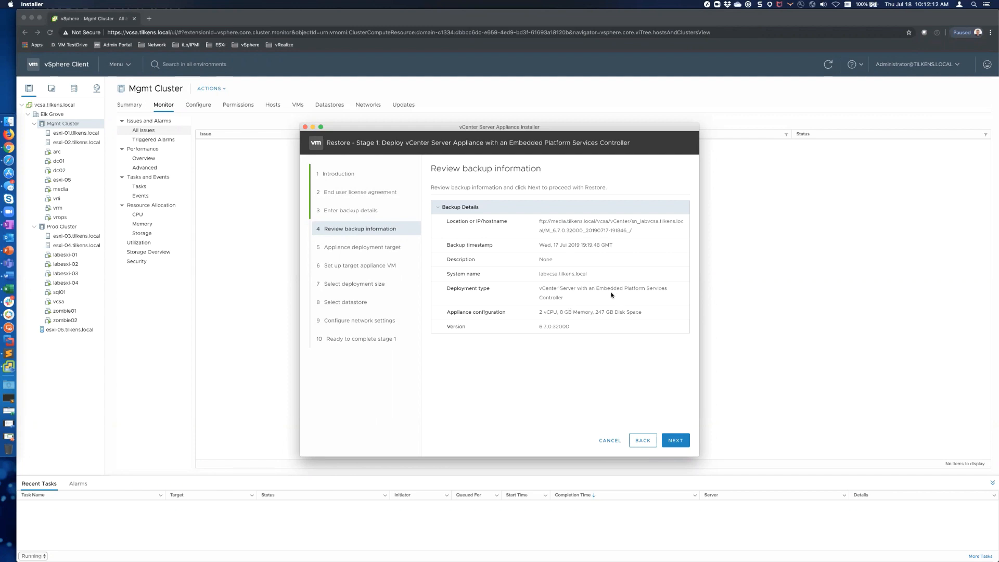
click(676, 440)
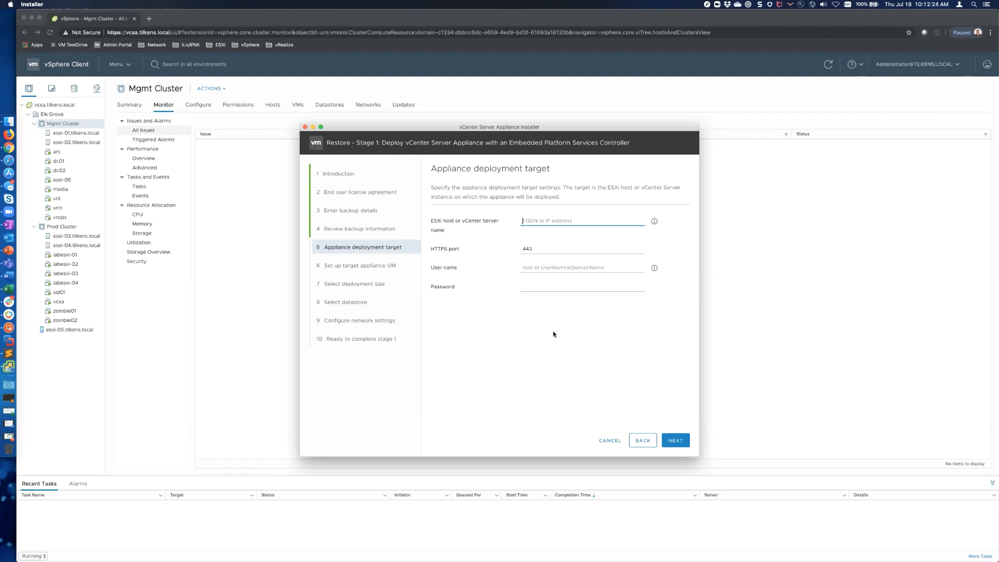
text(vcsa)
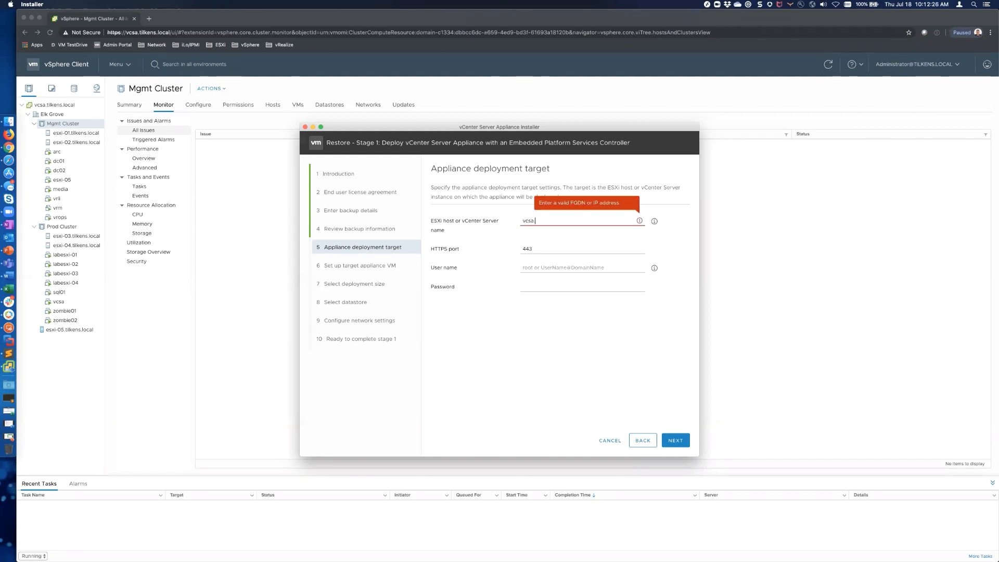
text(.tilkens.local)
key(Tab)
key(Tab)
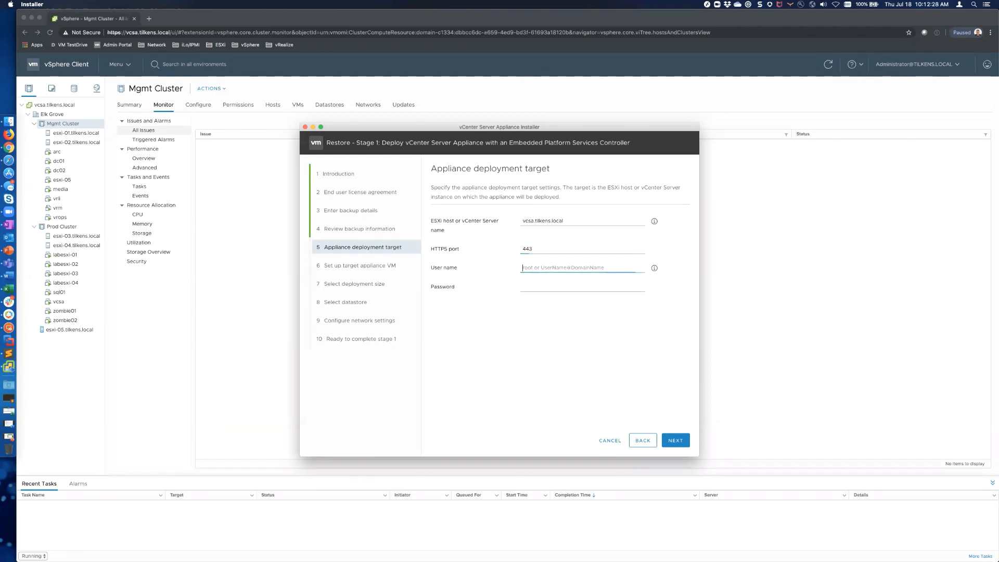
text(administrator@vsphere.local)
key(Tab)
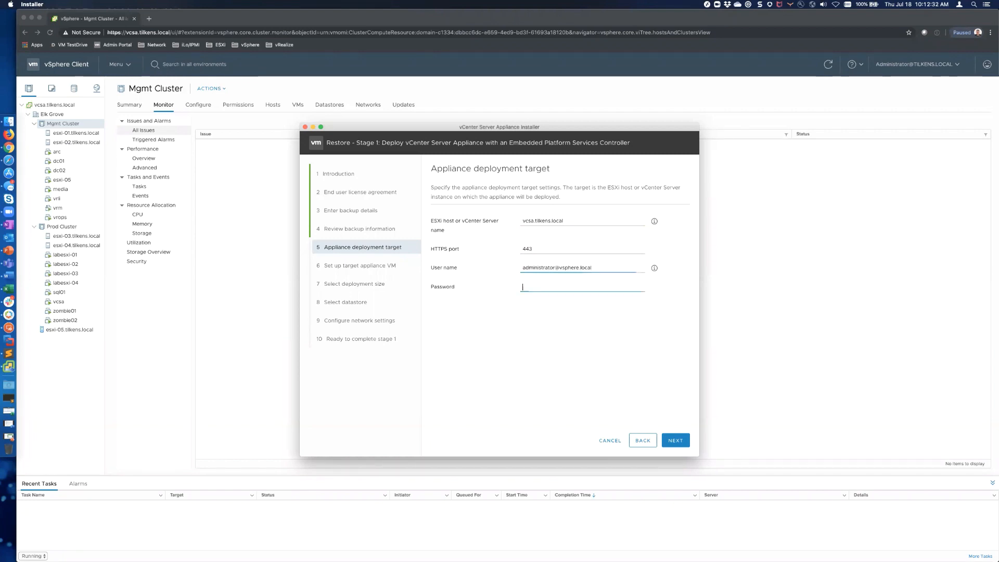
text(********)
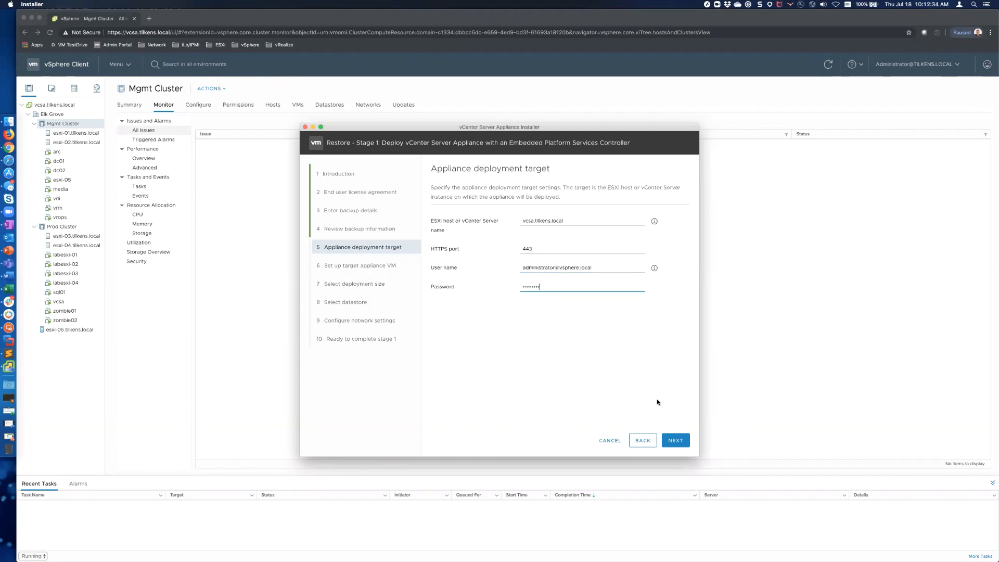
click(679, 440)
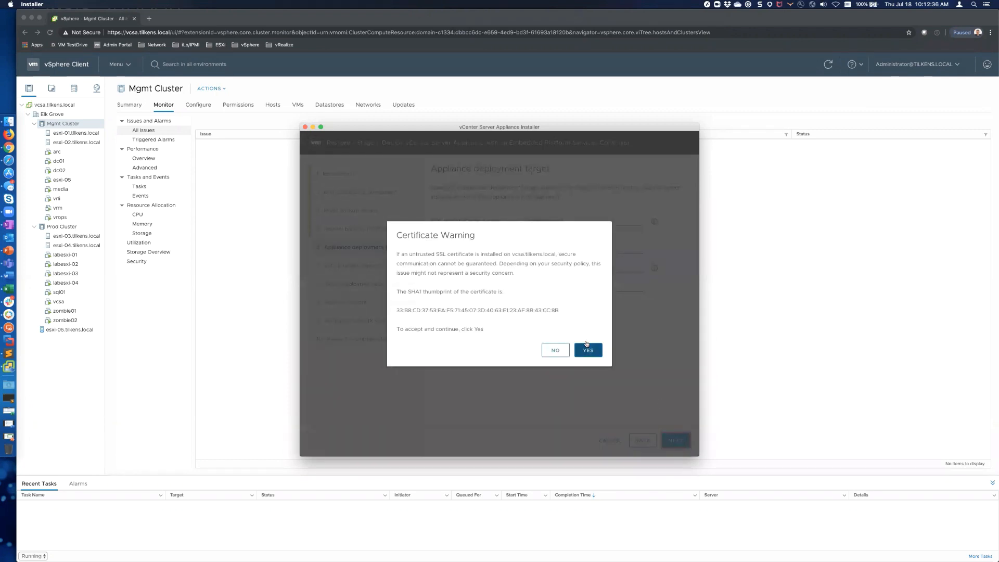
click(588, 349)
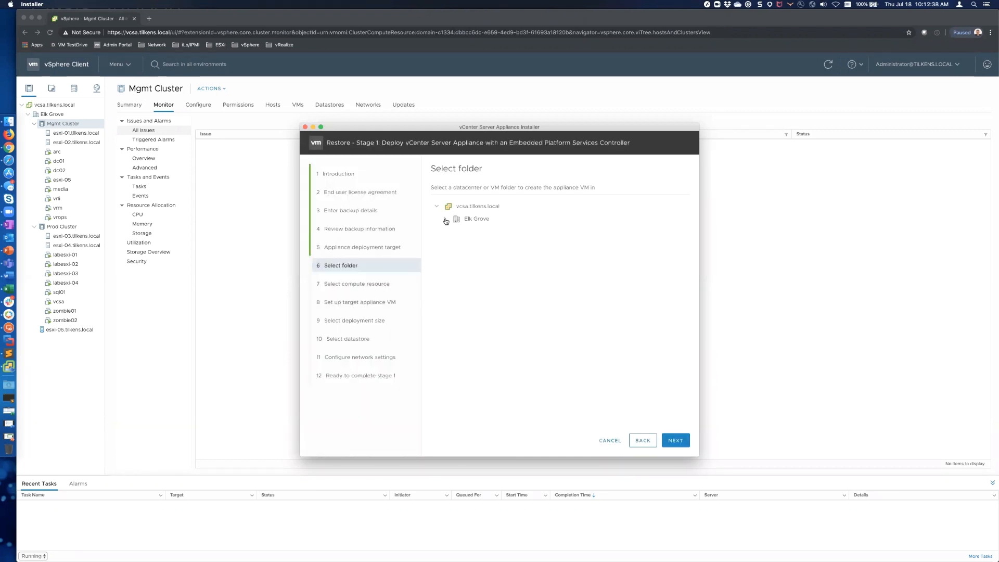
Step: Place the appliance in the Elk Grove Management folder on Prod Cluster
click(445, 219)
click(487, 294)
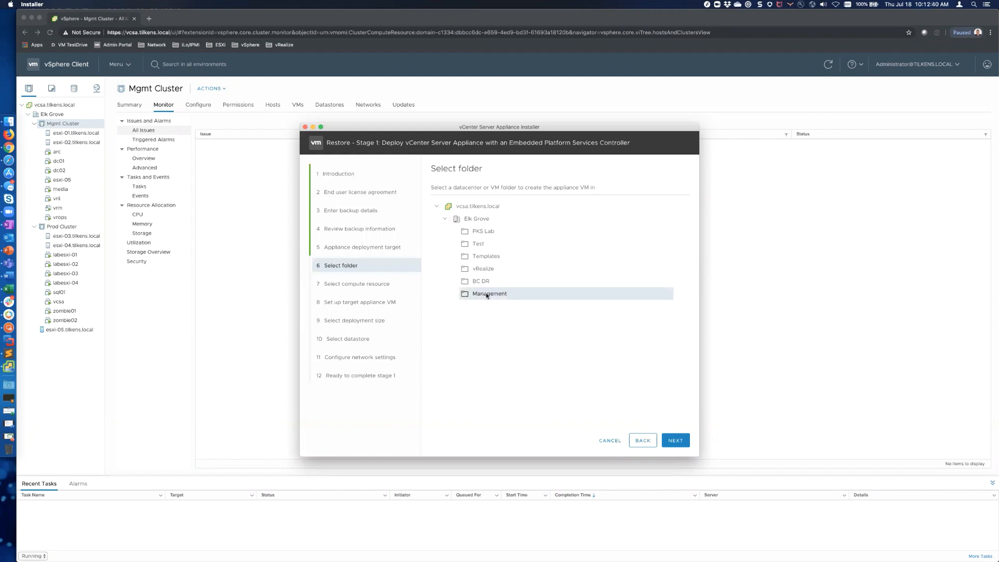
click(671, 446)
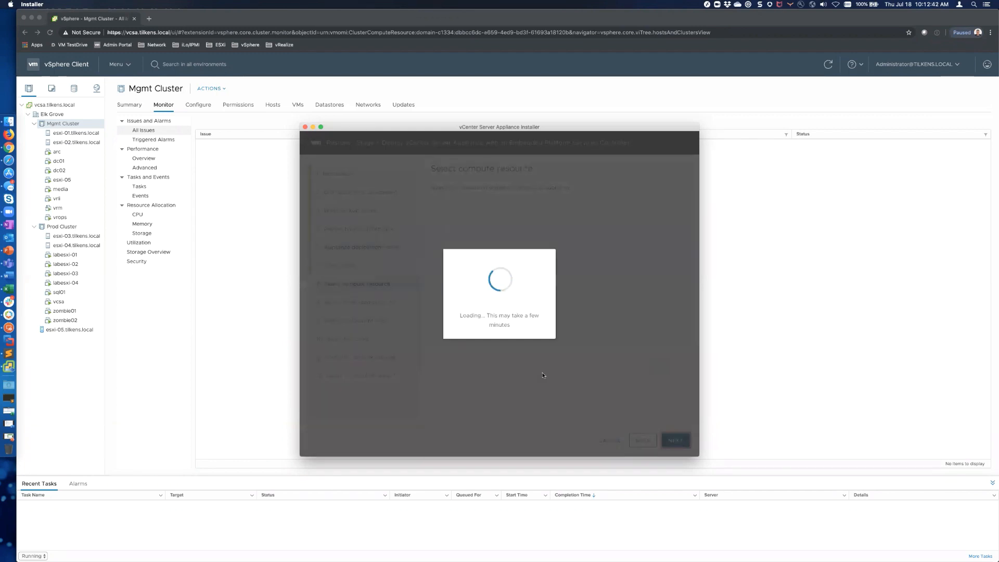
click(477, 244)
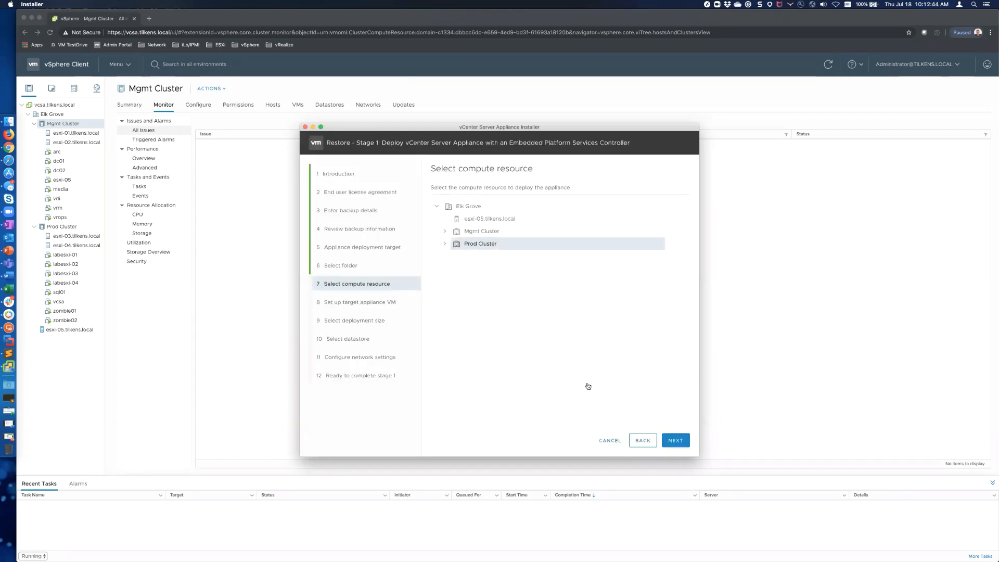
click(675, 441)
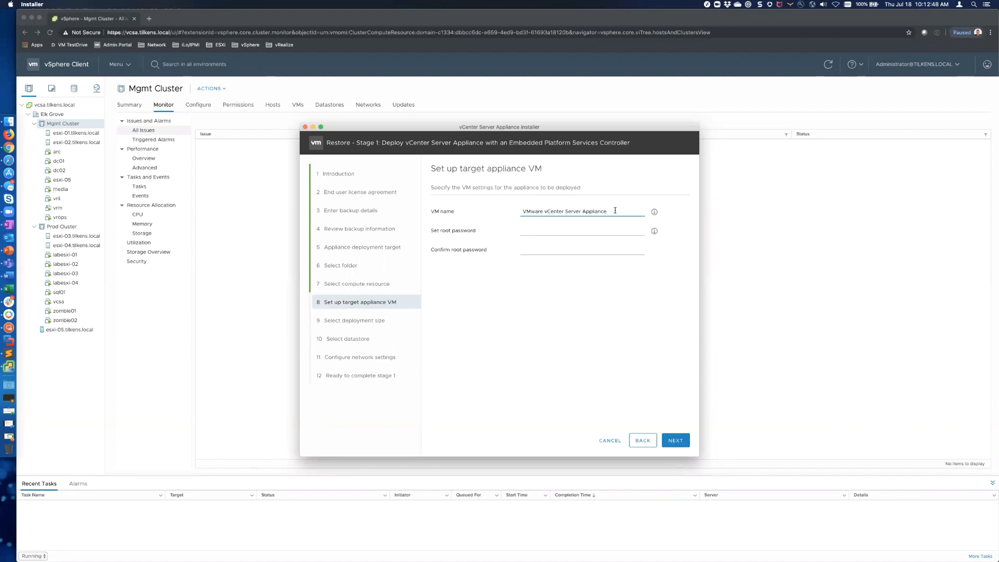
Step: Name the appliance VM labvcsa and set and confirm its root password
drag(615, 210, 519, 210)
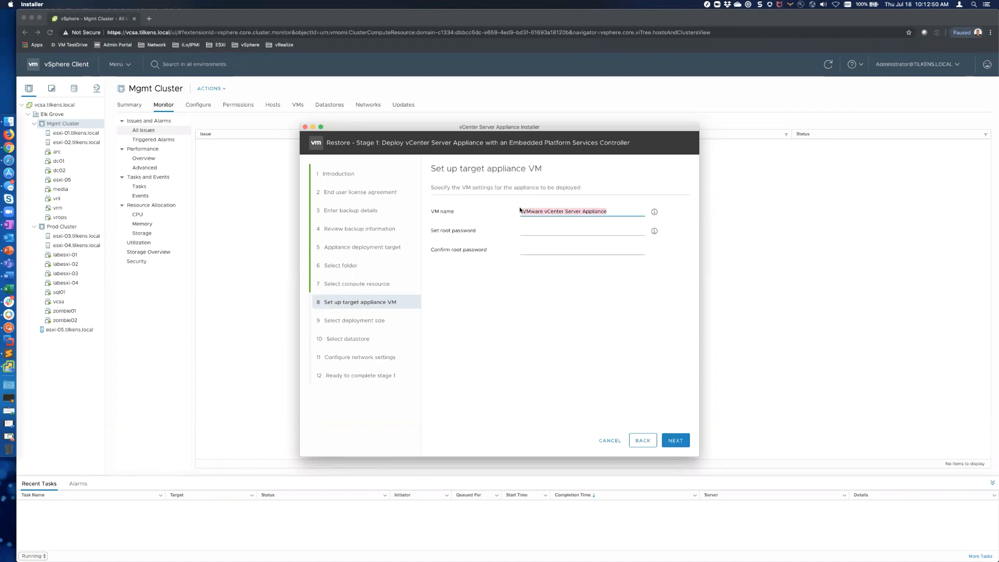
text(labvcsa)
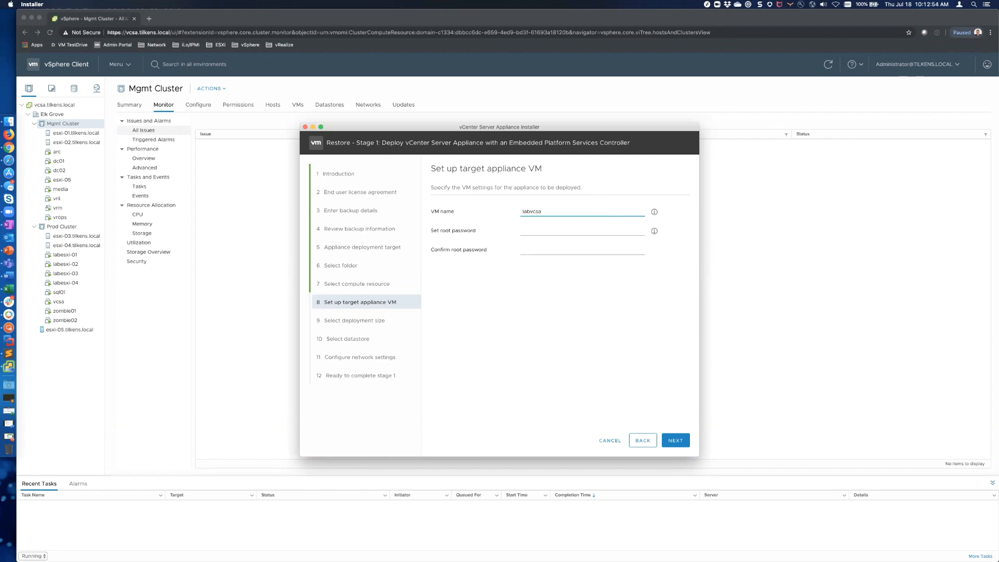
key(Tab)
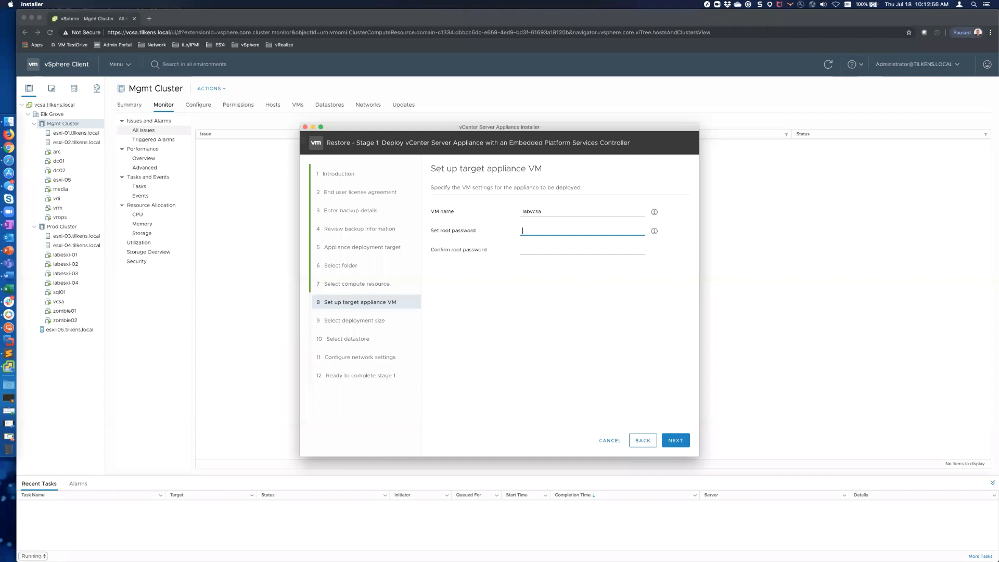
text(••••••••)
key(Tab)
text(••••••••)
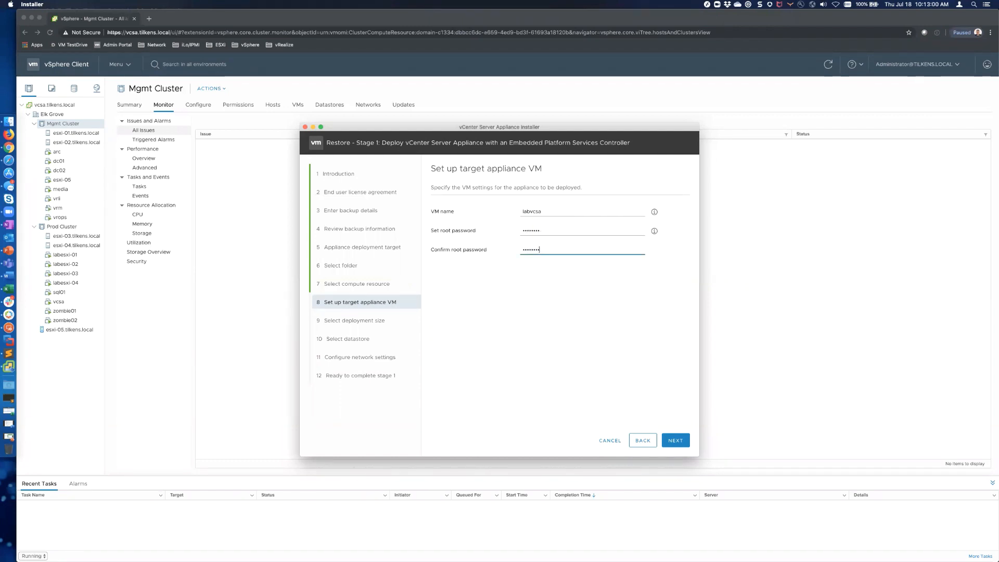
click(675, 441)
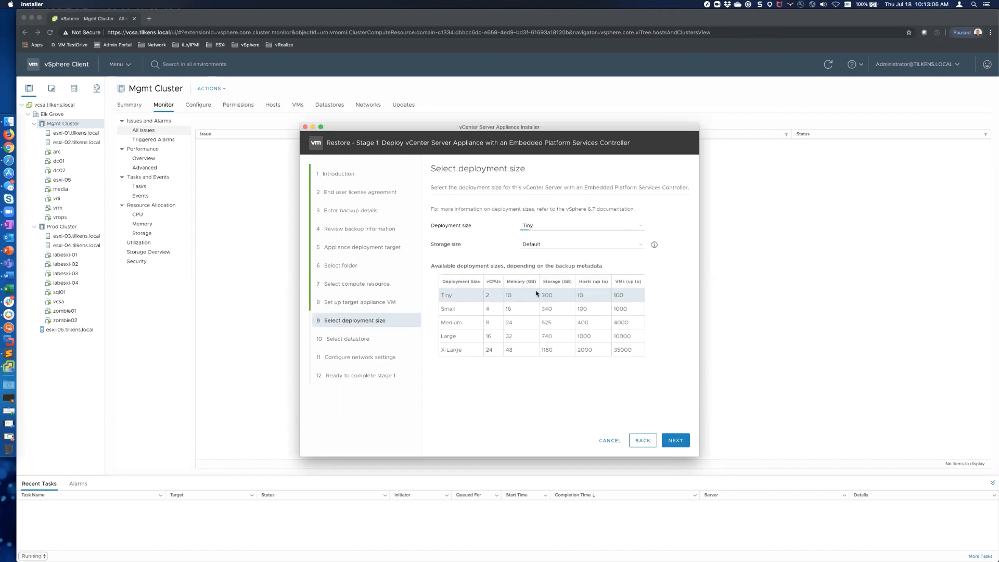
Step: Keep the Tiny deployment size and enable thin disk mode on vsanDatastore
click(675, 440)
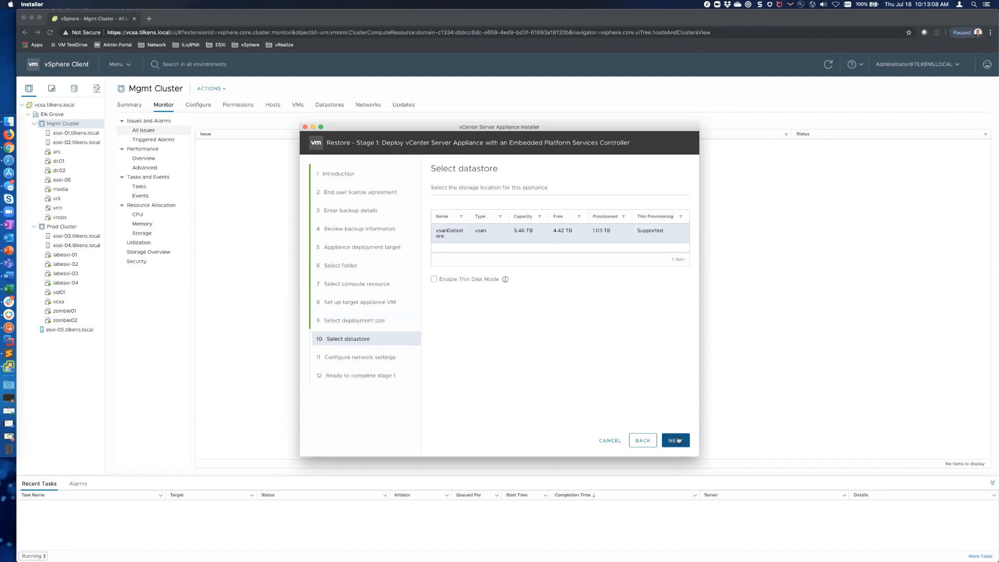
click(434, 279)
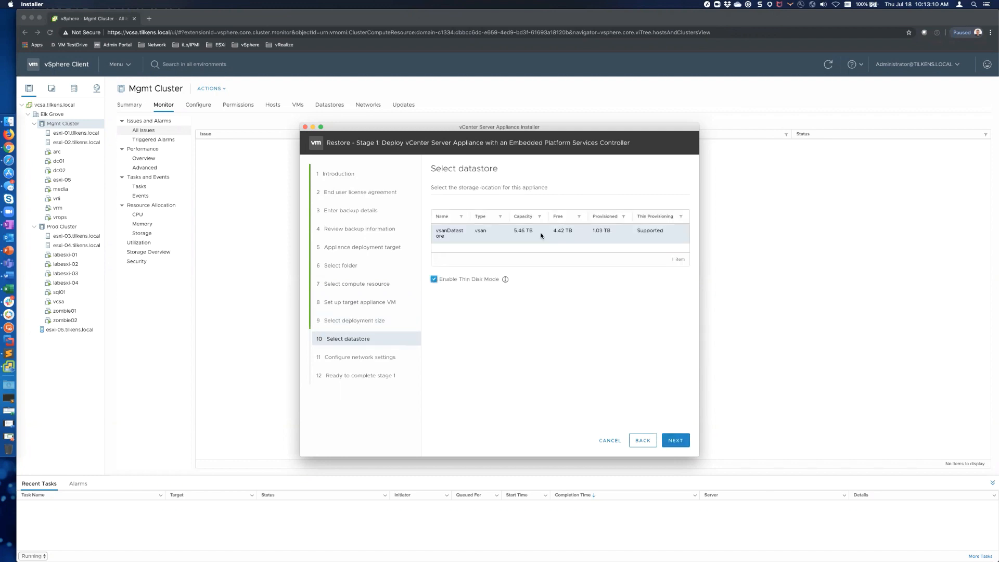
click(675, 441)
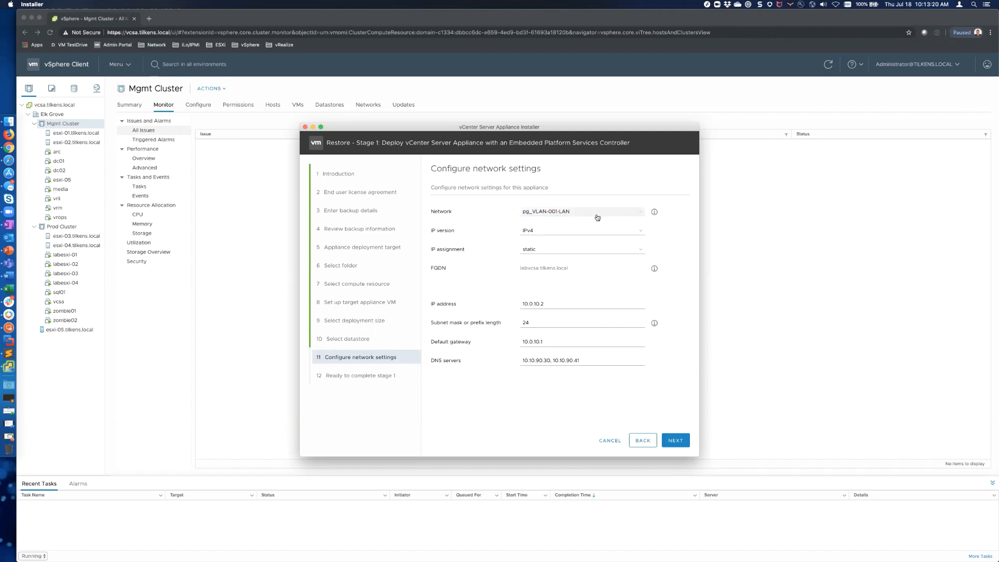
Step: Set the appliance network to pg_VLAN-010-NestedMgmt and proceed to the stage 1 summary
mouse_move(655, 212)
click(642, 215)
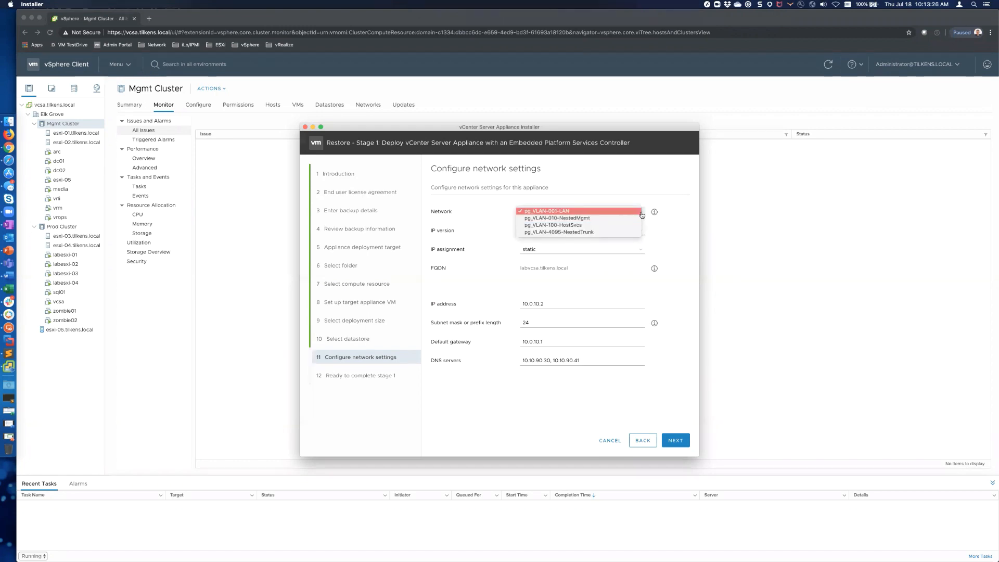
click(596, 219)
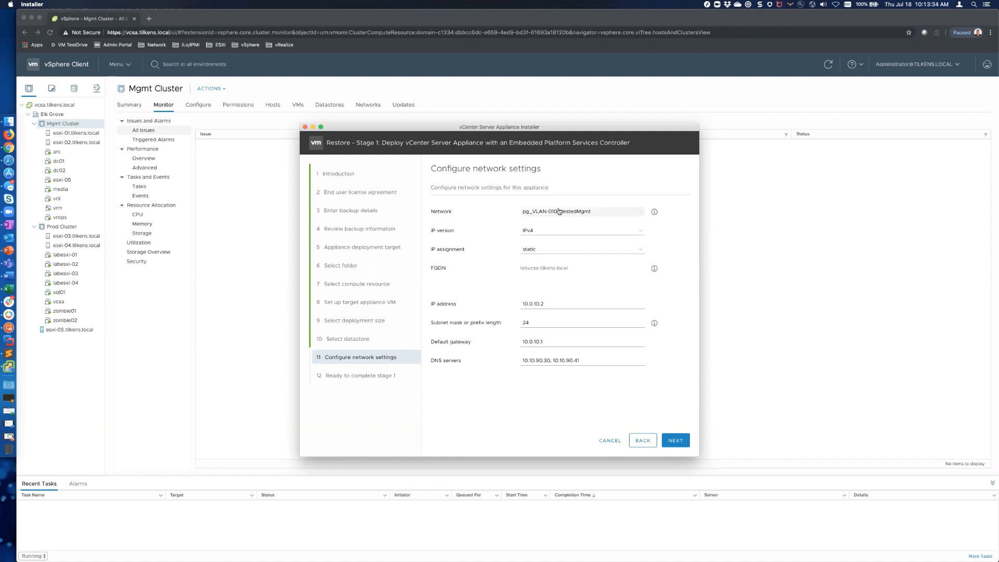
click(644, 213)
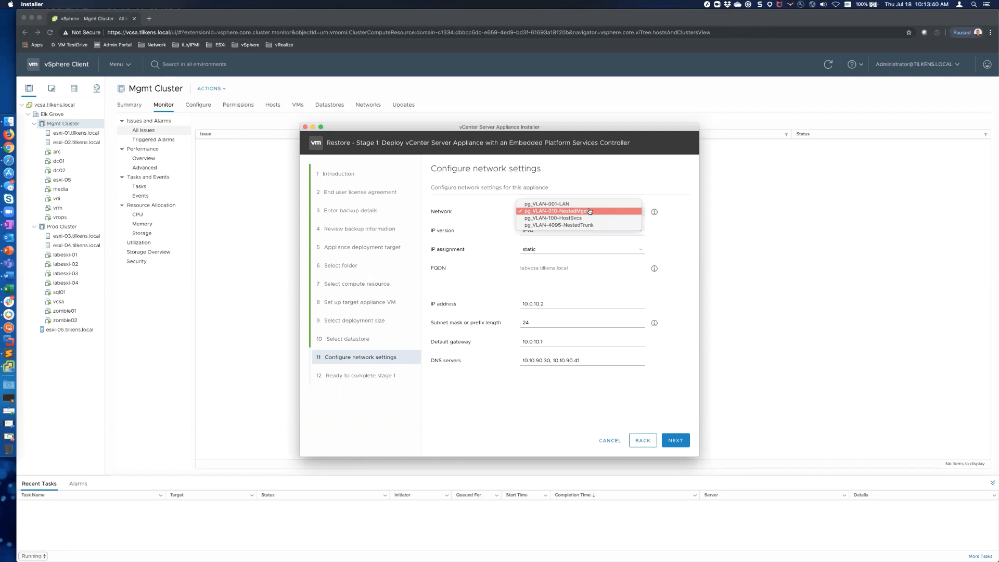
click(587, 211)
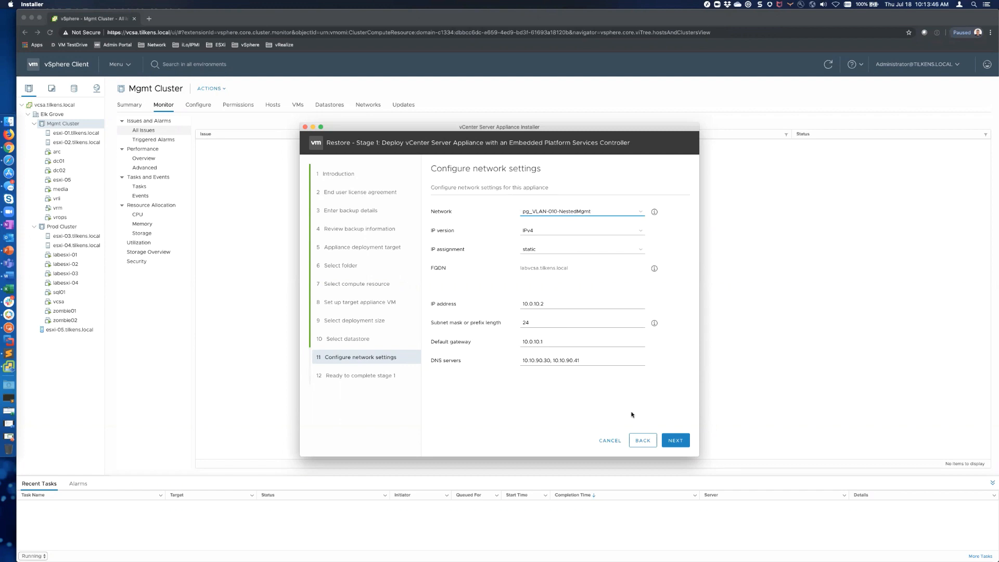
click(673, 441)
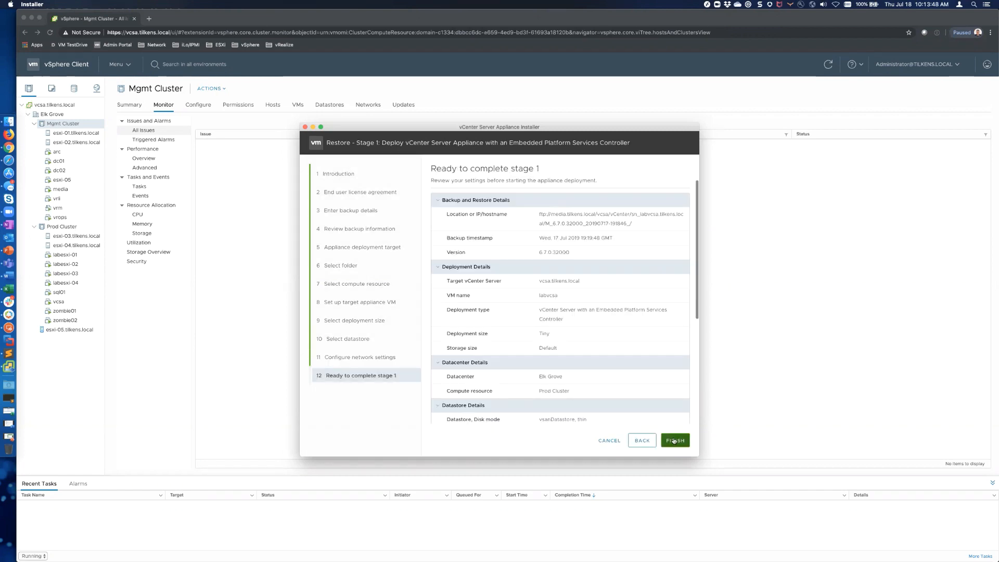
Step: Finish stage 1 to begin deploying the appliance, then open a new Chrome tab
click(674, 441)
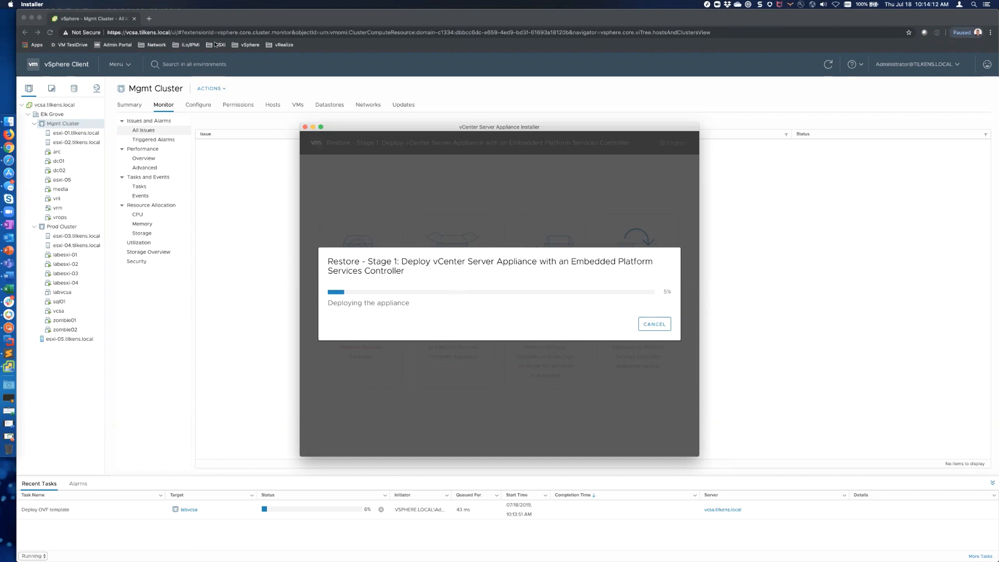
click(181, 21)
click(148, 20)
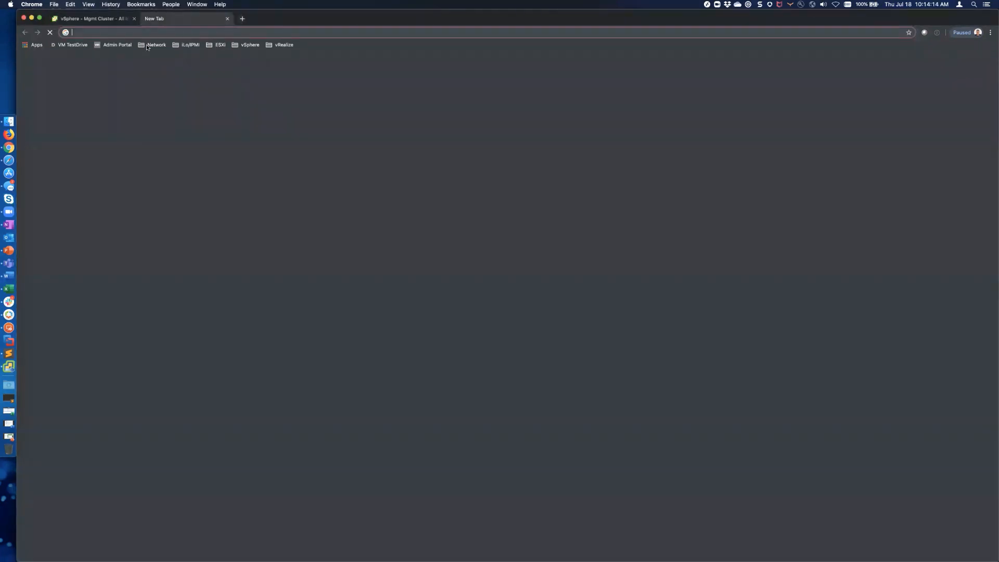
Step: Log in to NSX Manager and view System > Fabric > Compute Managers, where labvcsa shows Down
click(153, 44)
click(179, 81)
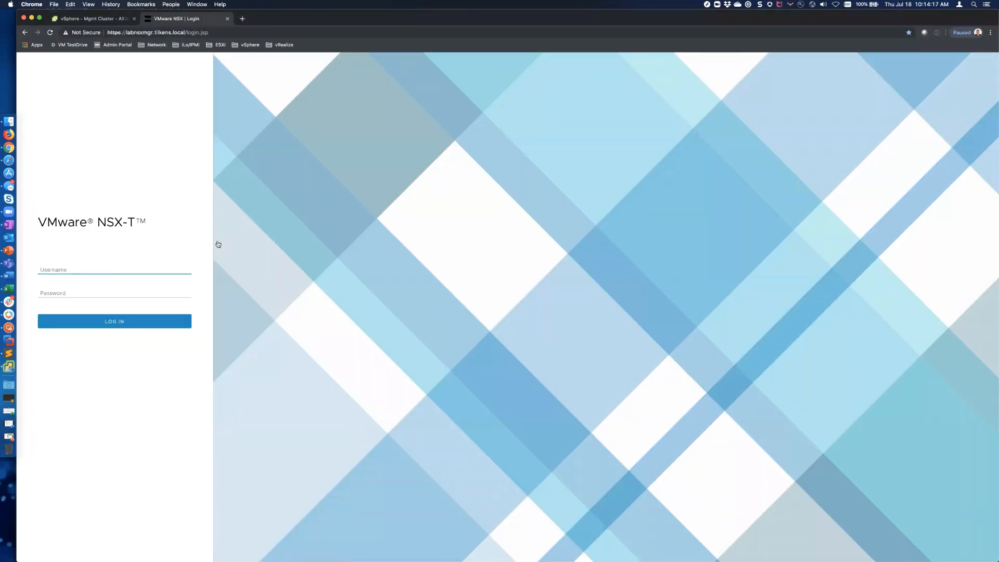
key(Return)
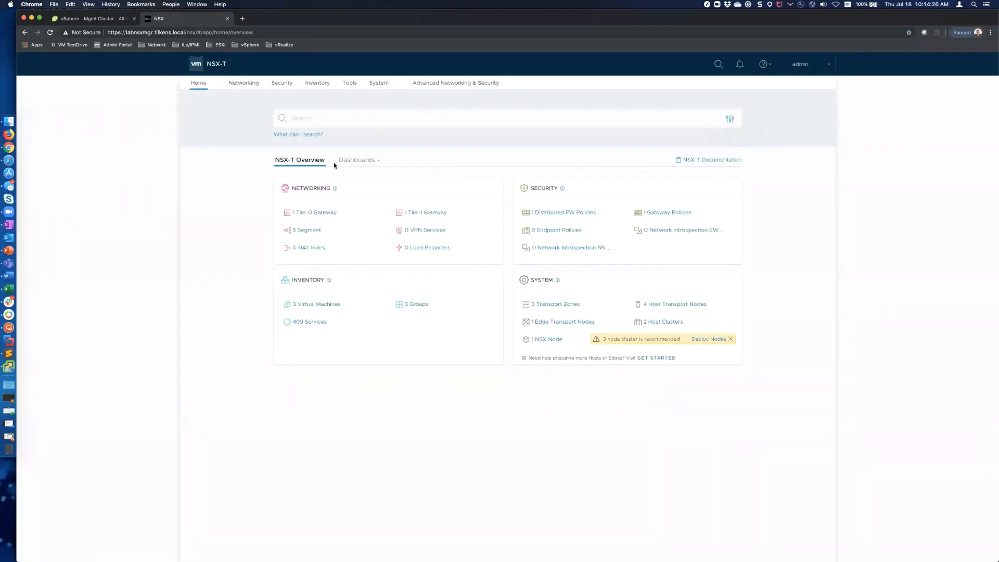
click(253, 85)
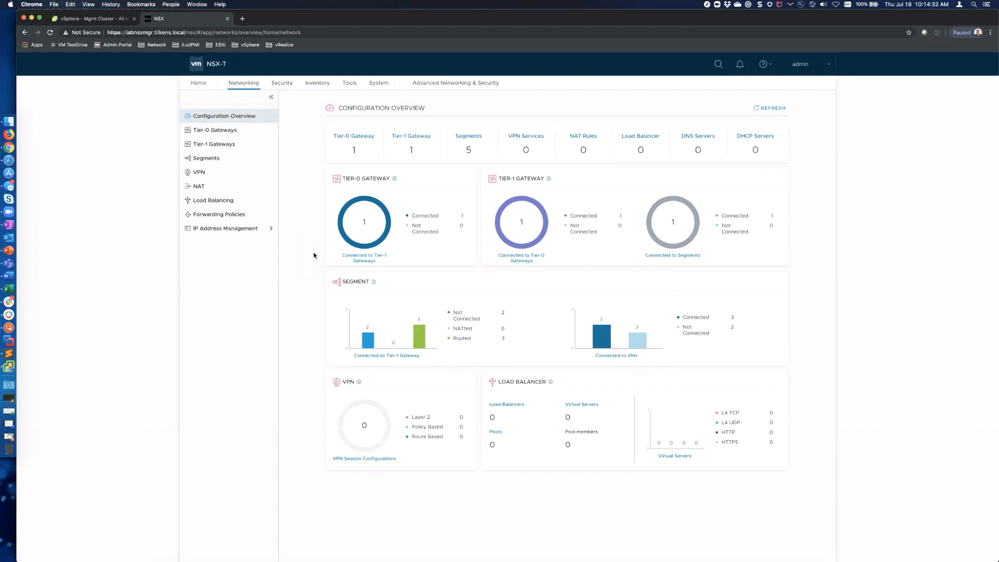
click(379, 84)
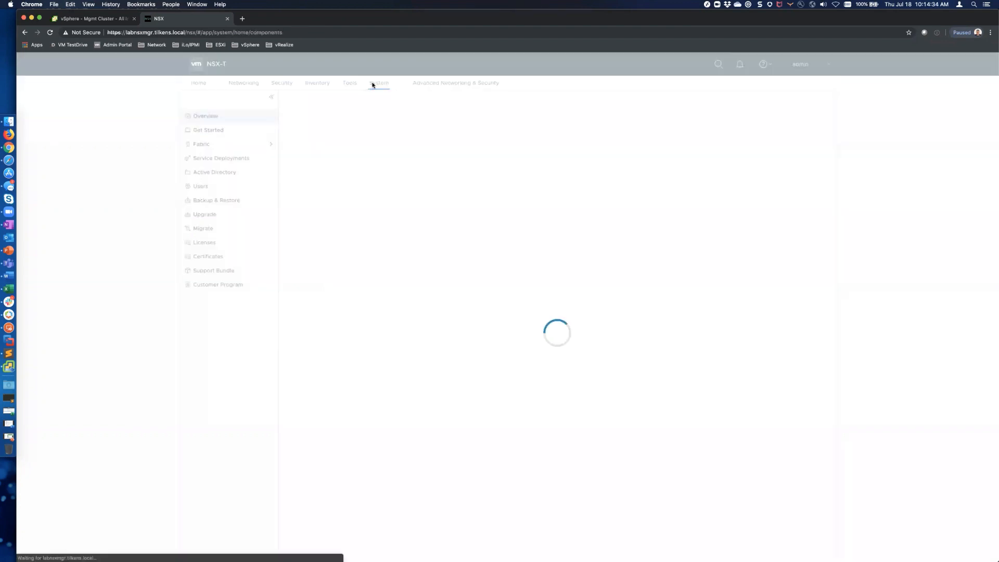
click(266, 148)
click(235, 201)
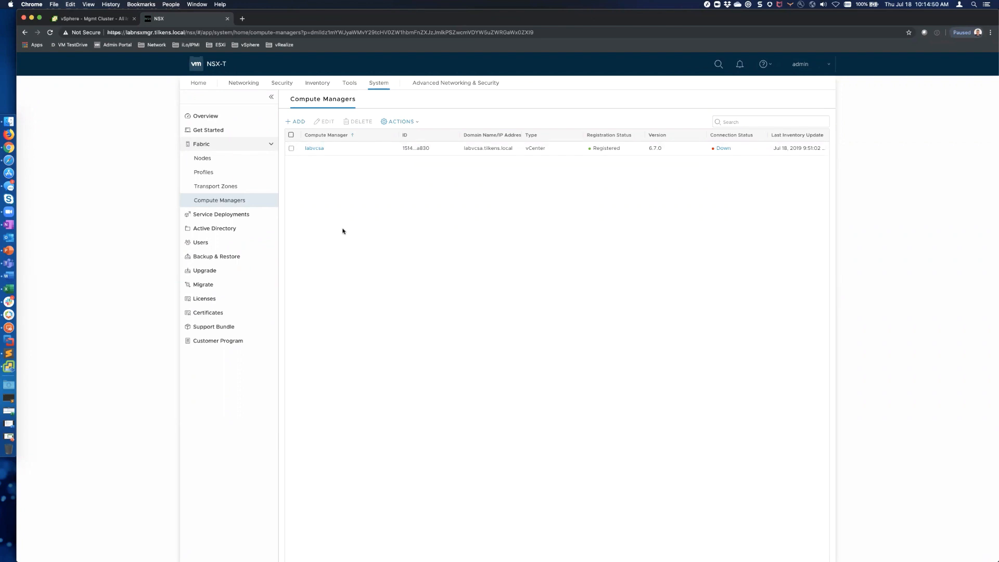
click(99, 21)
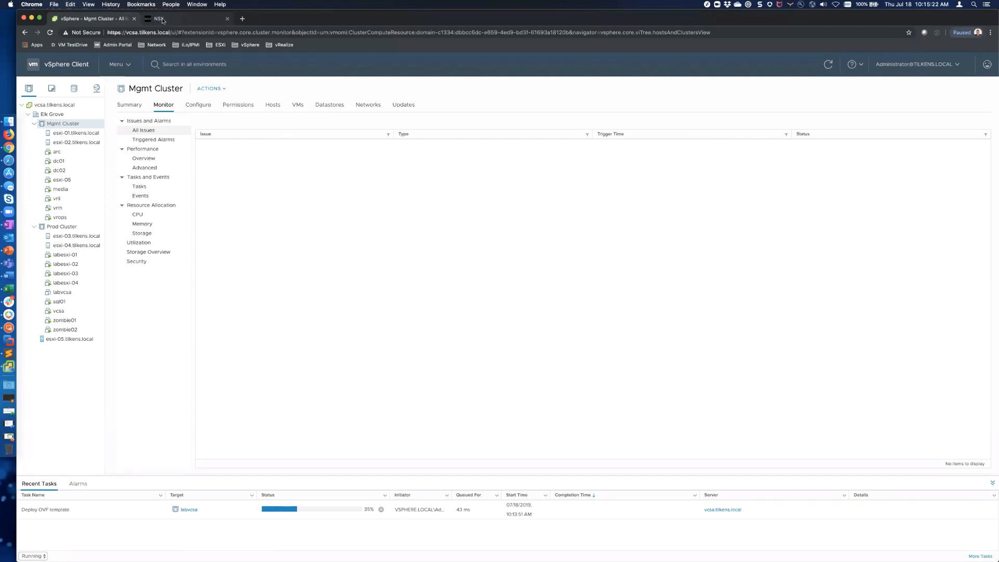
Step: Check the installer's deployment progress at 34%, then open a new Chrome tab
key(super+Tab)
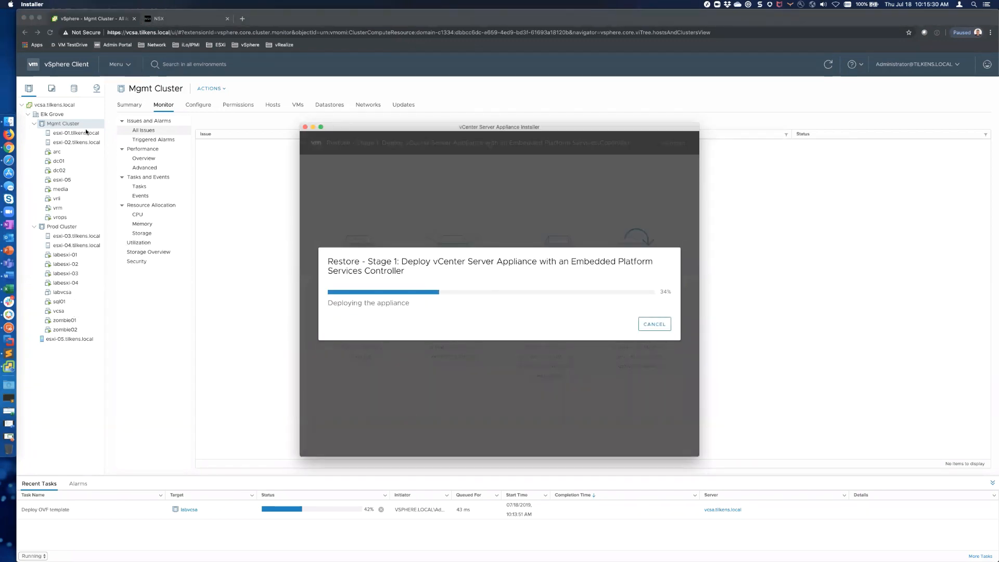
click(205, 334)
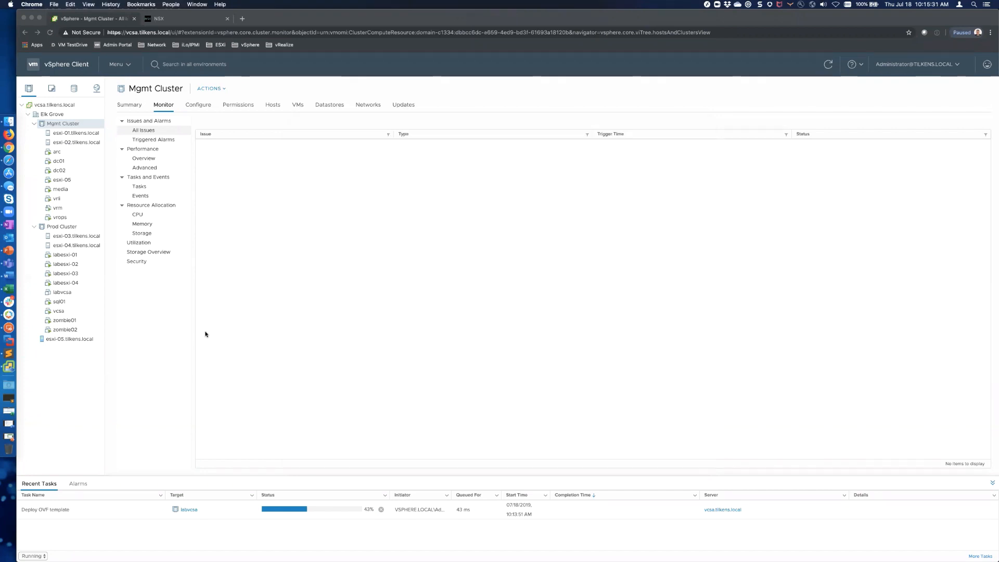
click(242, 18)
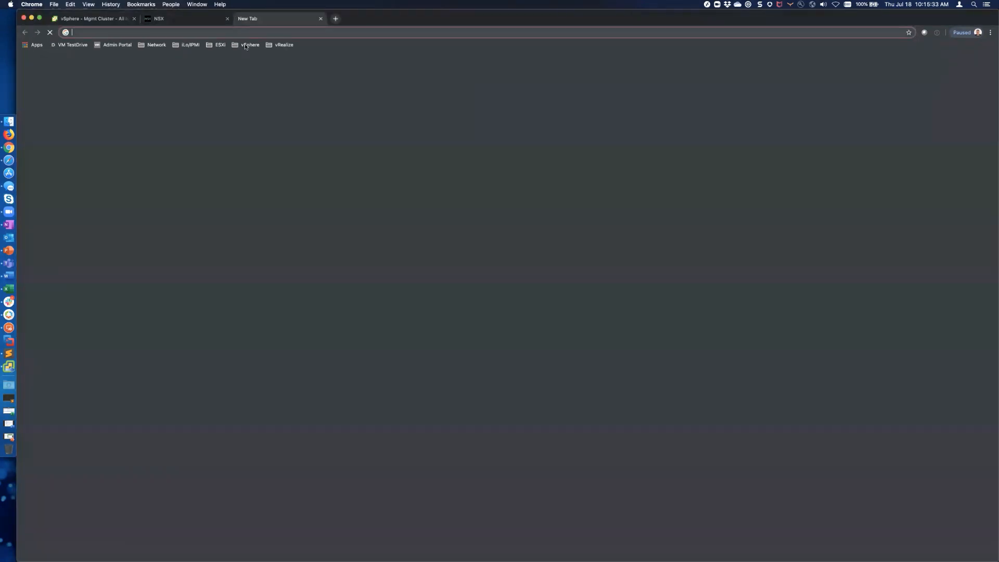
Step: Sign in to the appliance management page on port 5480 as root
click(245, 46)
click(254, 56)
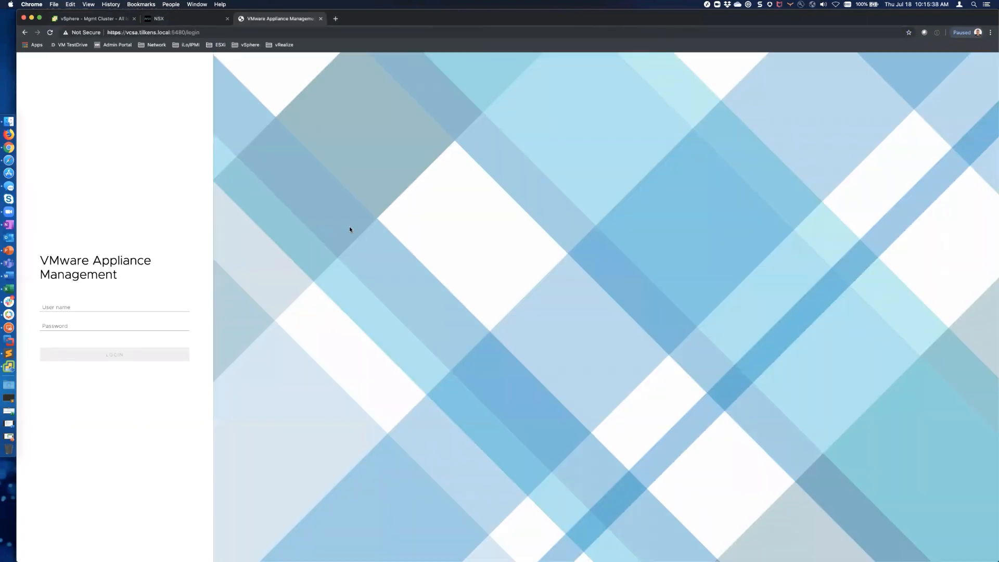
key(super+backslash)
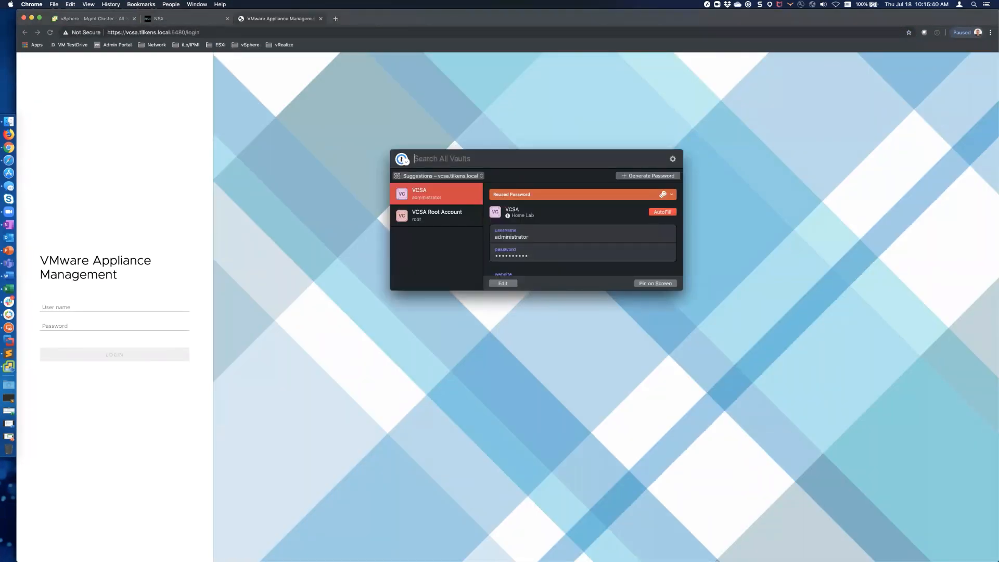
key(Return)
text(root)
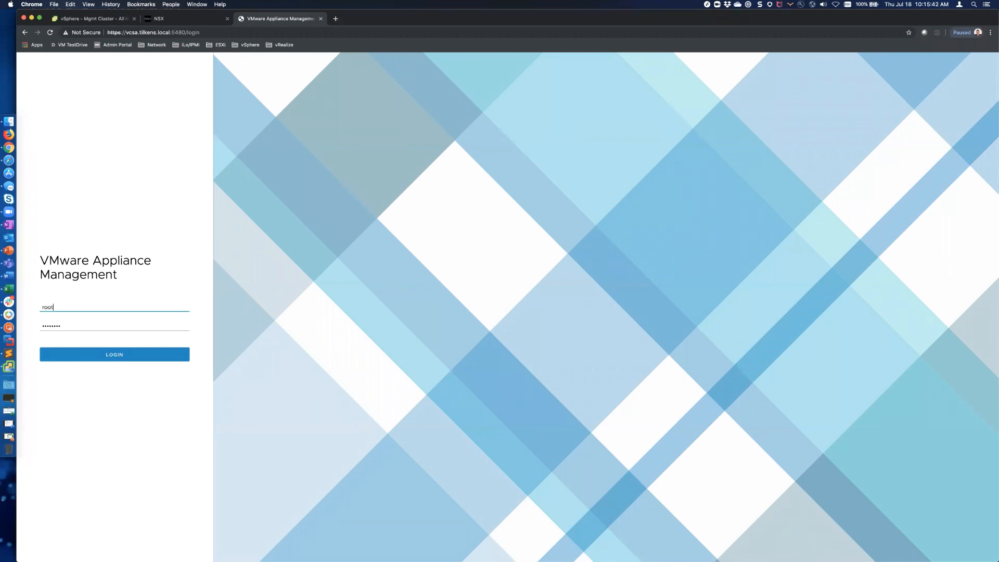
key(Return)
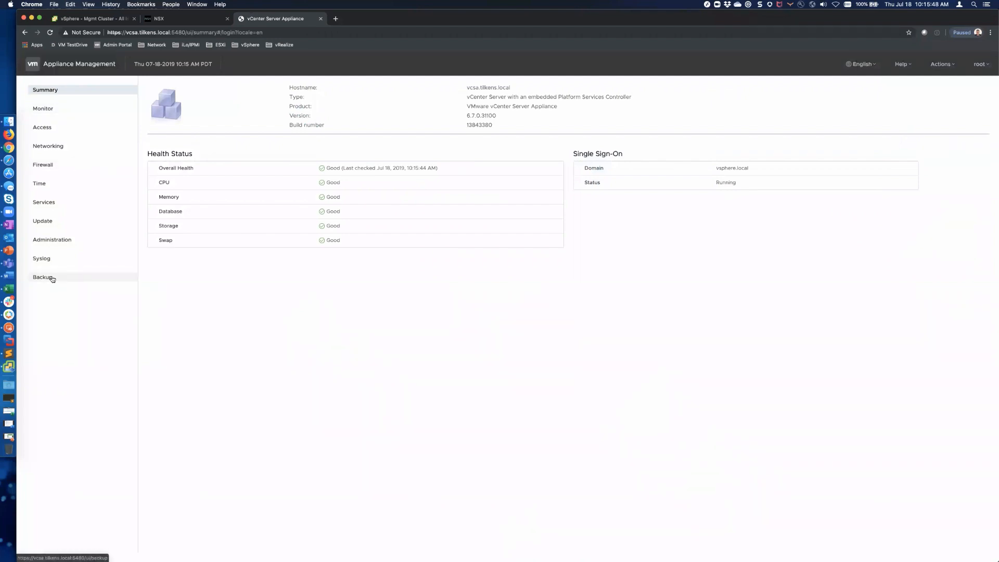
Step: Review the daily 6:00 PM FTP backup schedule and open the Backup Now form
click(52, 279)
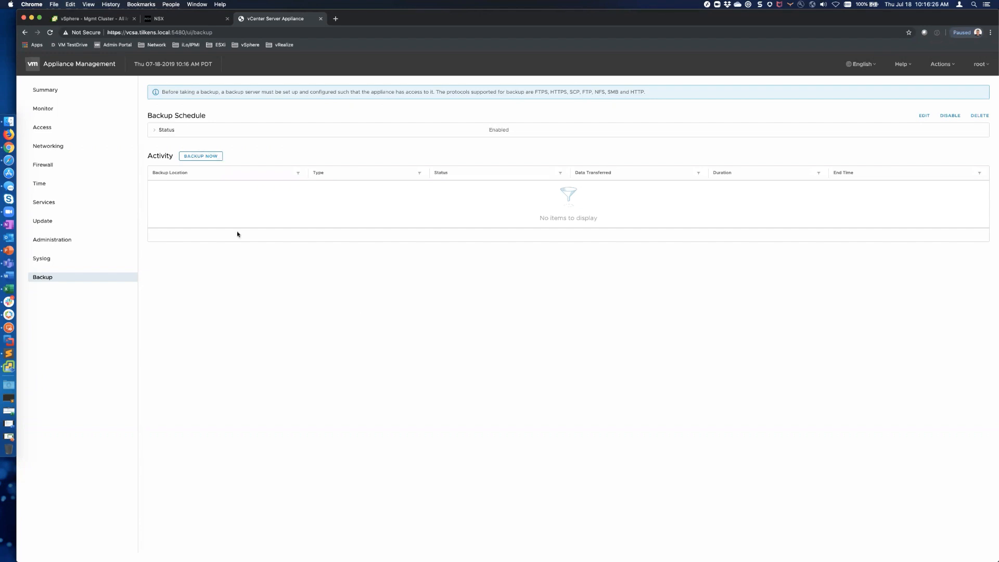
click(155, 131)
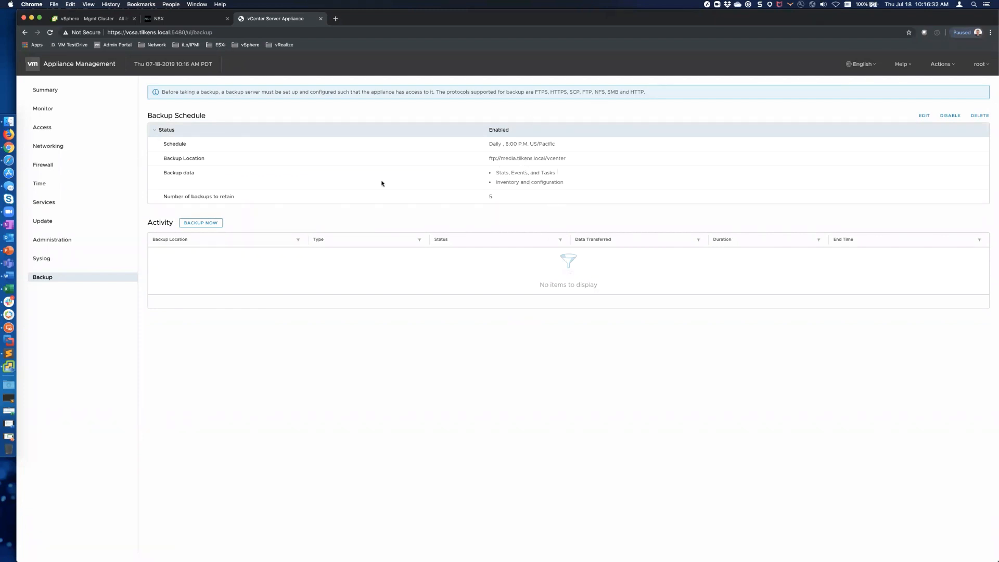
click(206, 224)
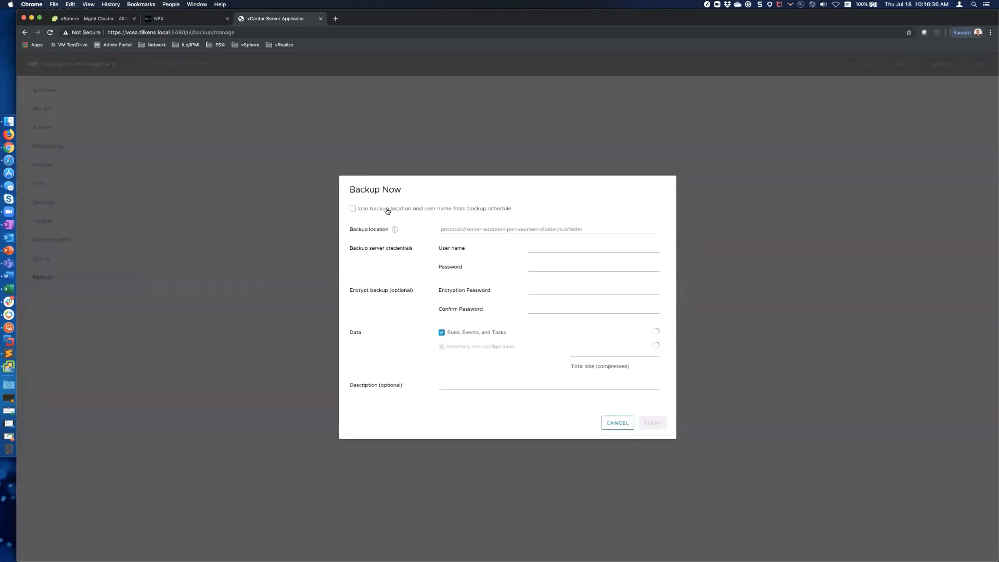
Step: Enter backup location smb://media.tilkens.local/share/vcsa with the backup server's user name and password
click(466, 230)
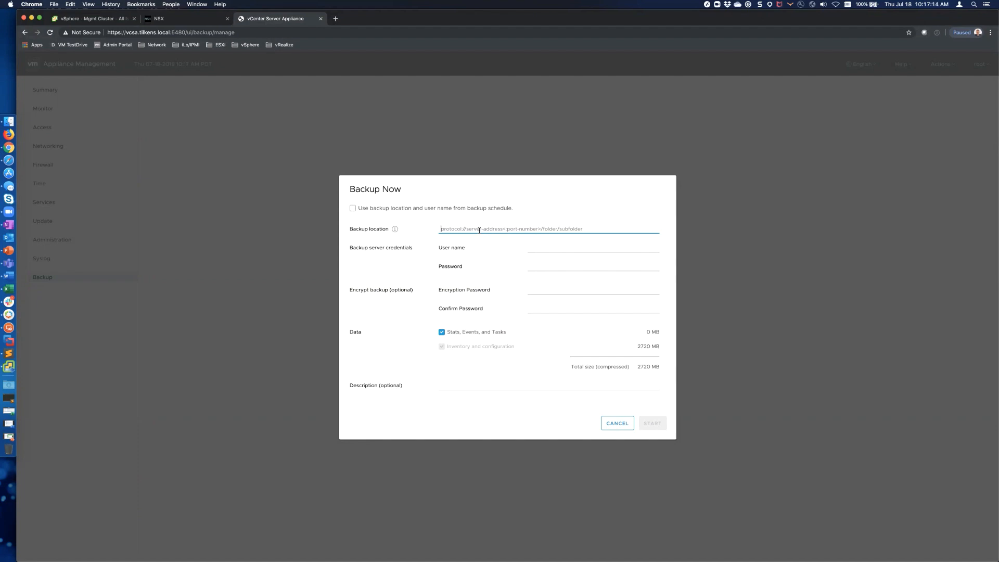
text(smb)
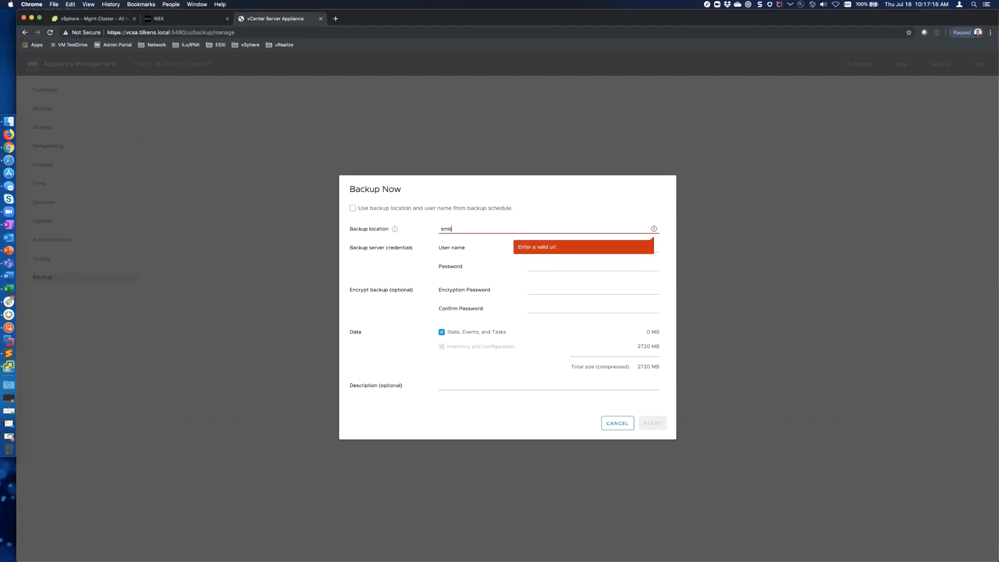
text(://)
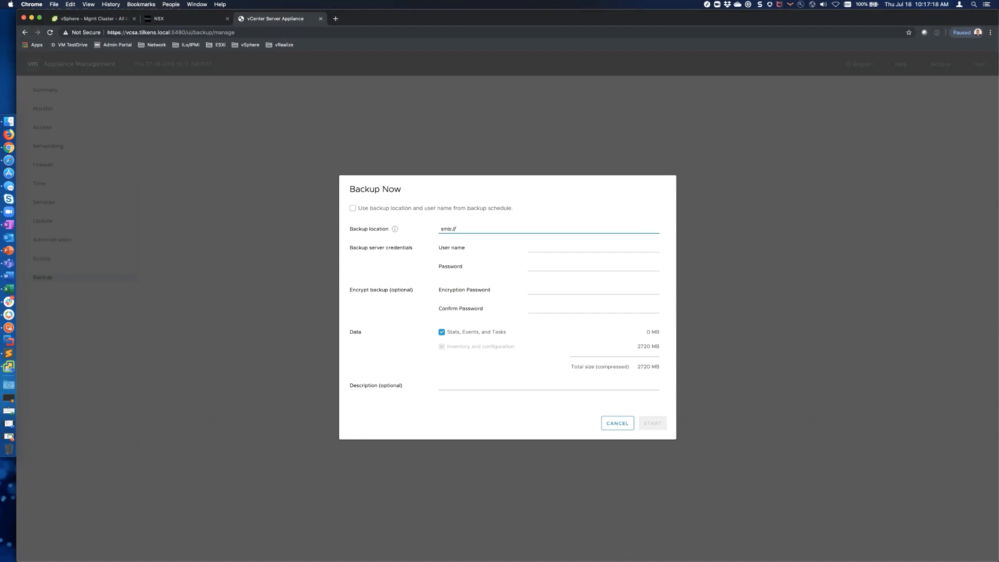
text(media.tilkens.local/share/vcsa)
click(528, 245)
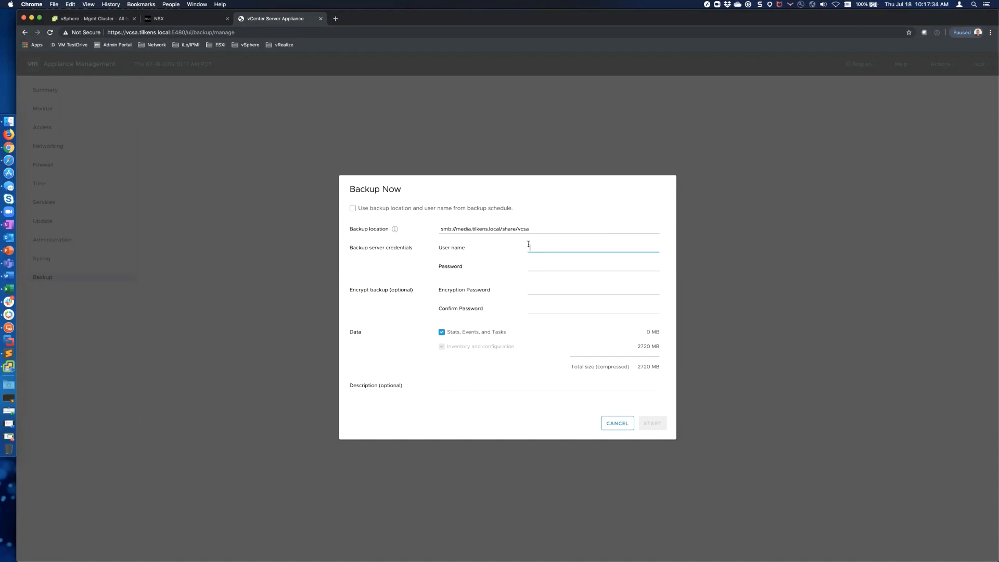
text(administrator)
key(Tab)
text(•••••••)
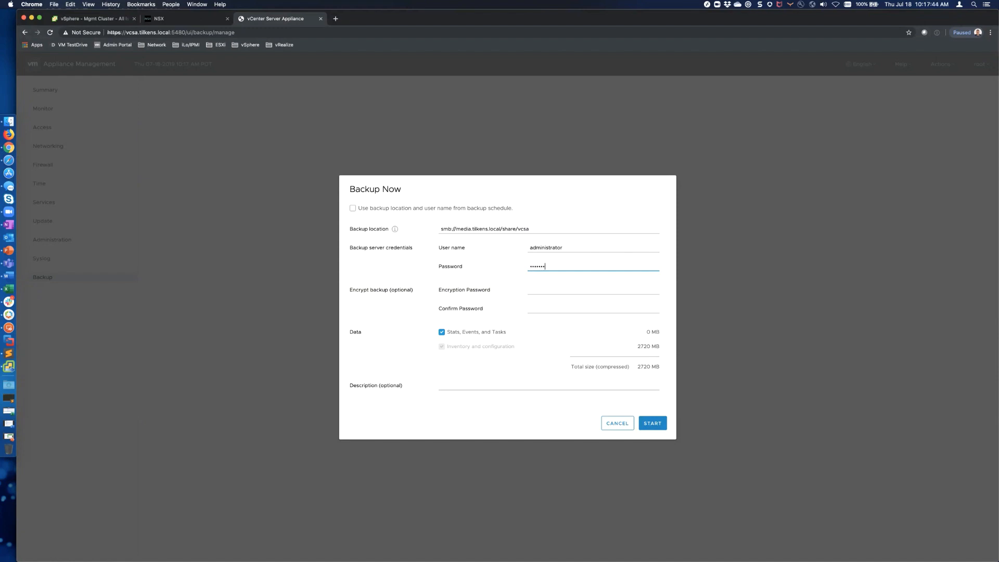
Step: Keep stats, events and tasks included, describe the backup as 'Test for TAM Lab', and start it
click(545, 287)
click(531, 307)
click(443, 333)
click(462, 332)
click(498, 386)
text(TEs)
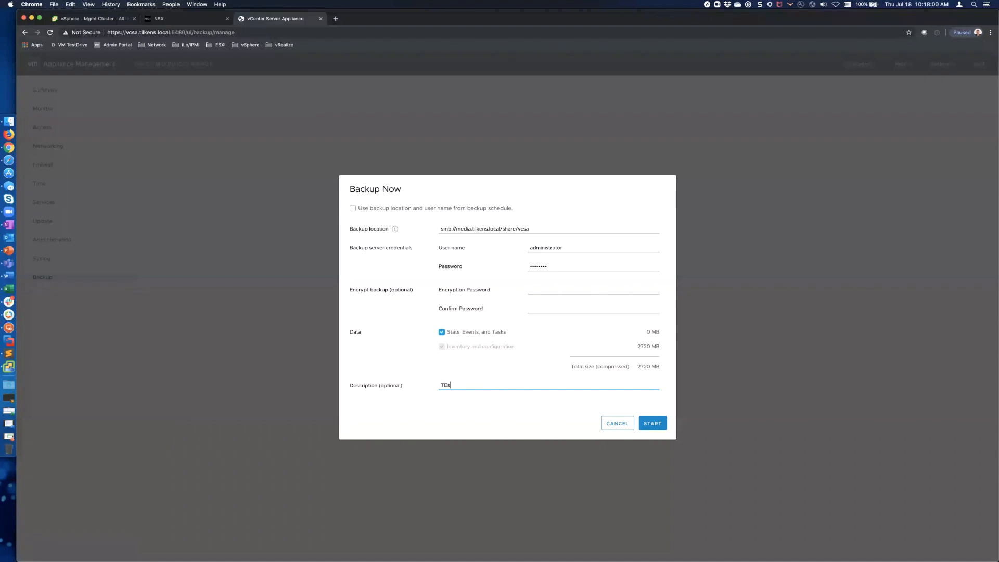
text(st for TAM Lab)
click(653, 424)
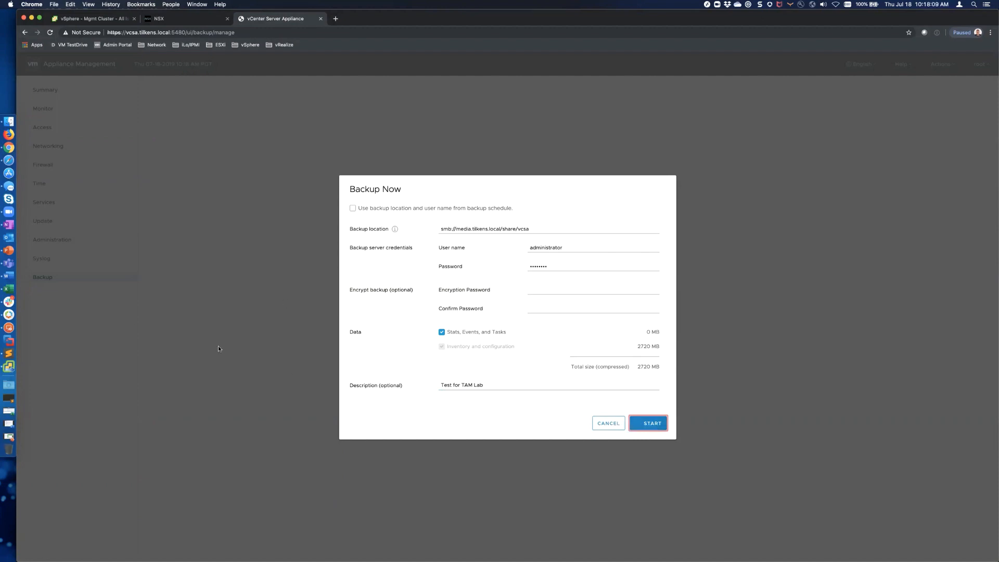
key(super+Tab)
key(super+Tab)
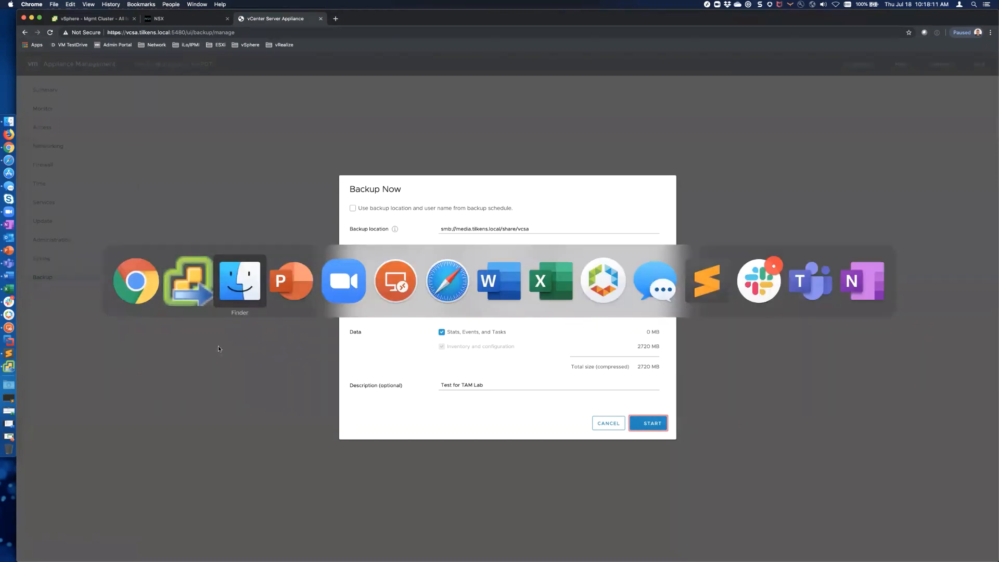
Step: Connect to smb://media.tilkens.local/share and open Backup, showing FTP, Plex, vcsa and WindowsImageBackup
key(super+k)
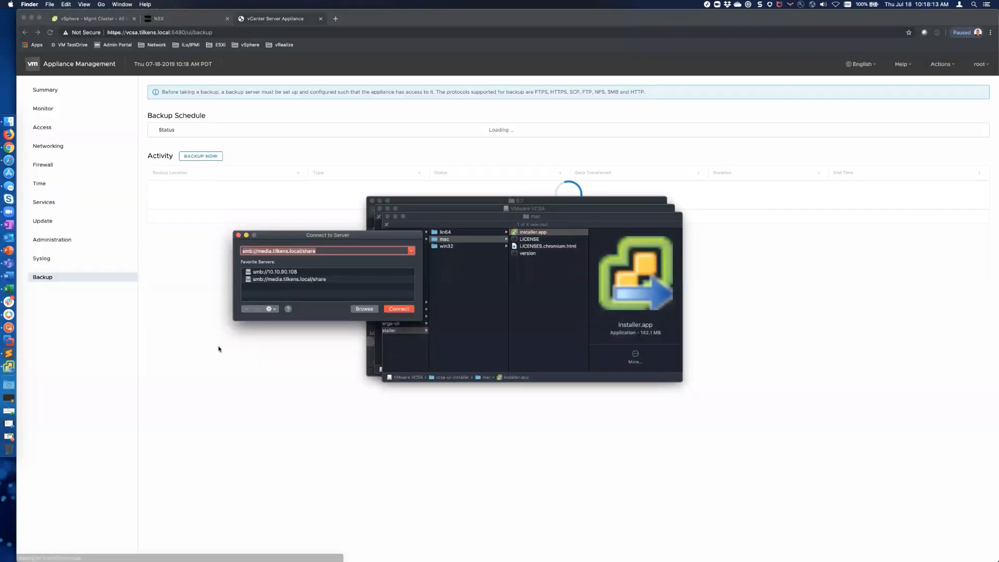
key(Return)
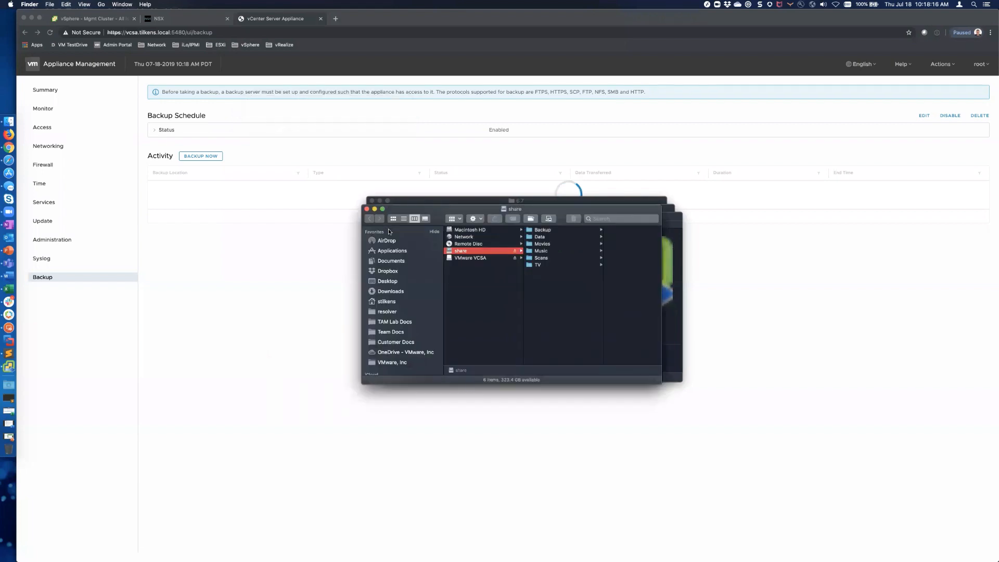
click(546, 230)
click(547, 231)
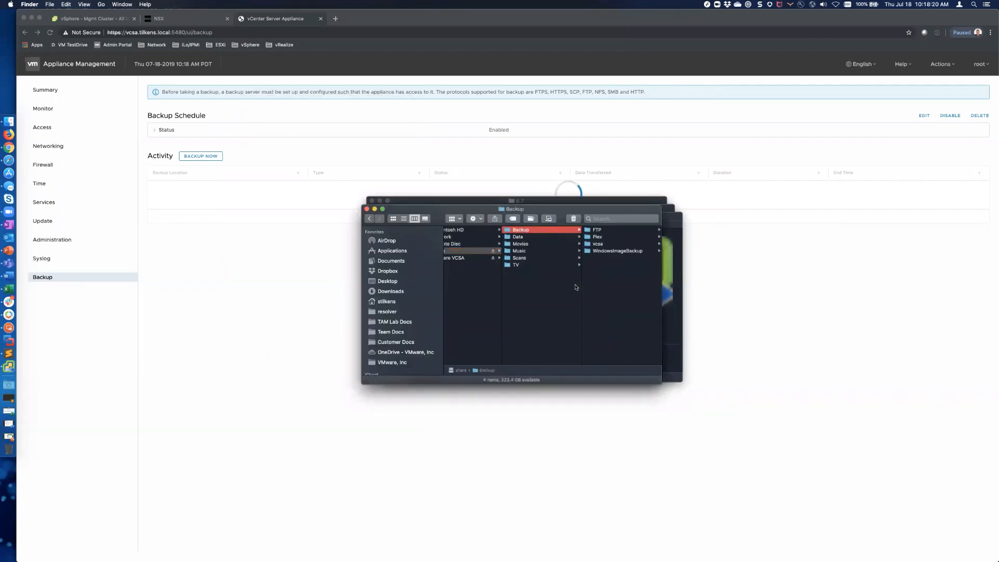
click(555, 294)
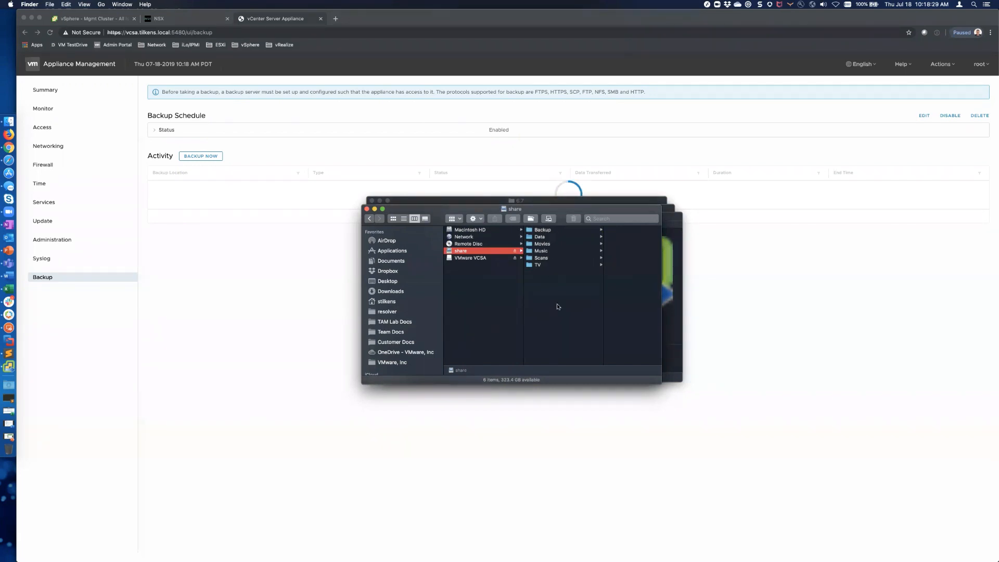
click(541, 230)
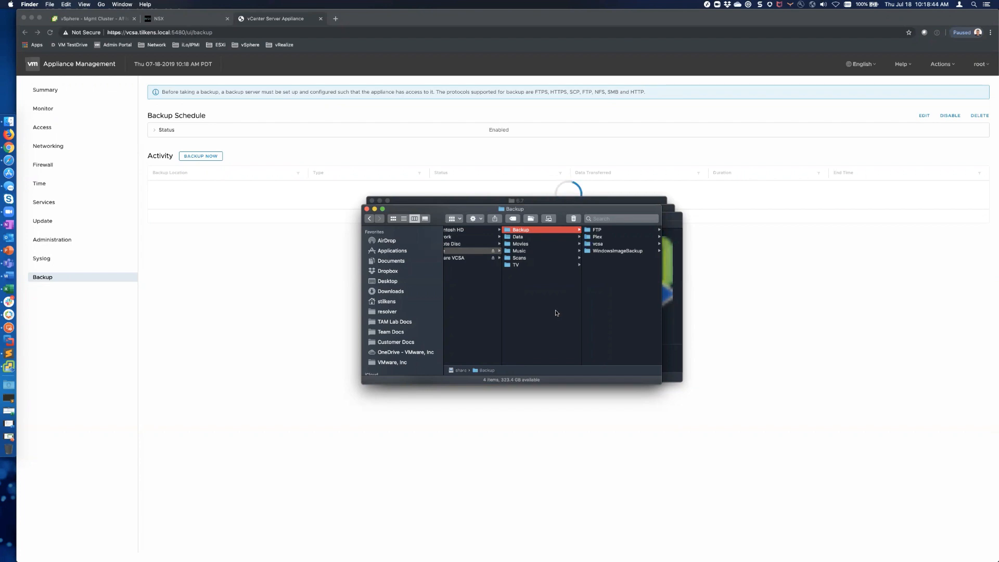
key(super+Tab)
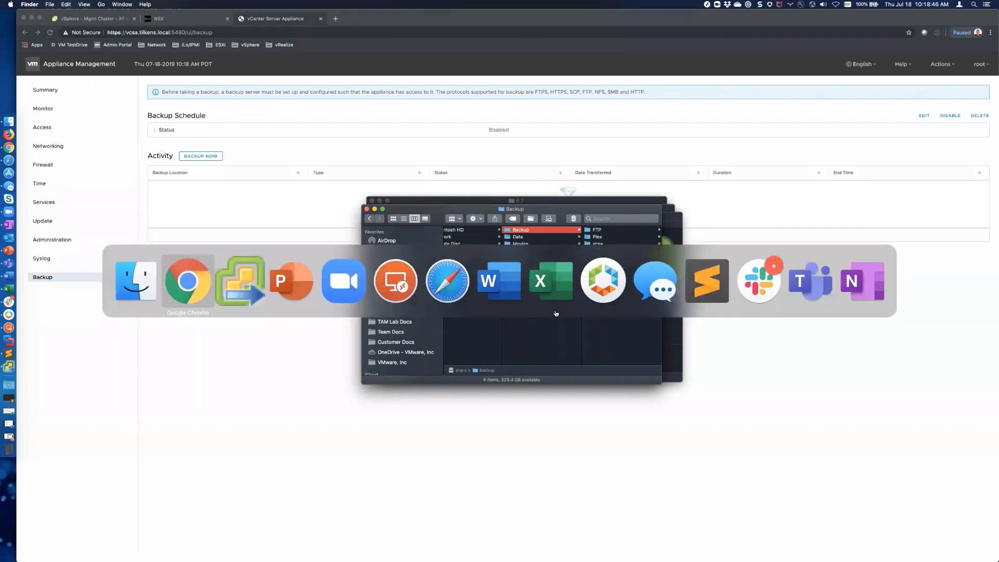
Step: Check that installer restore Stage 1 reads 90%, then bring the browser's Backup page forward
key(super+Tab)
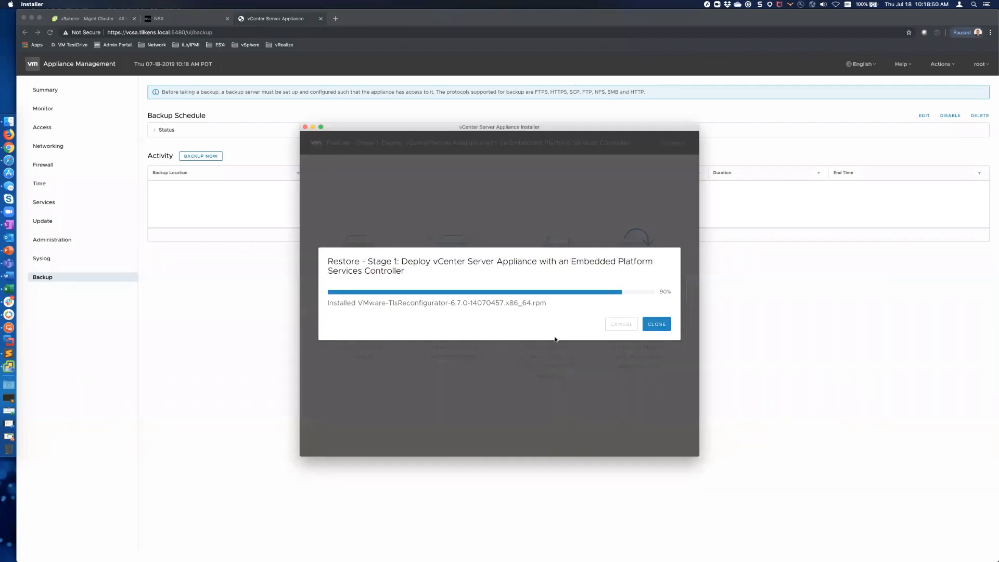
key(super+Tab)
click(216, 296)
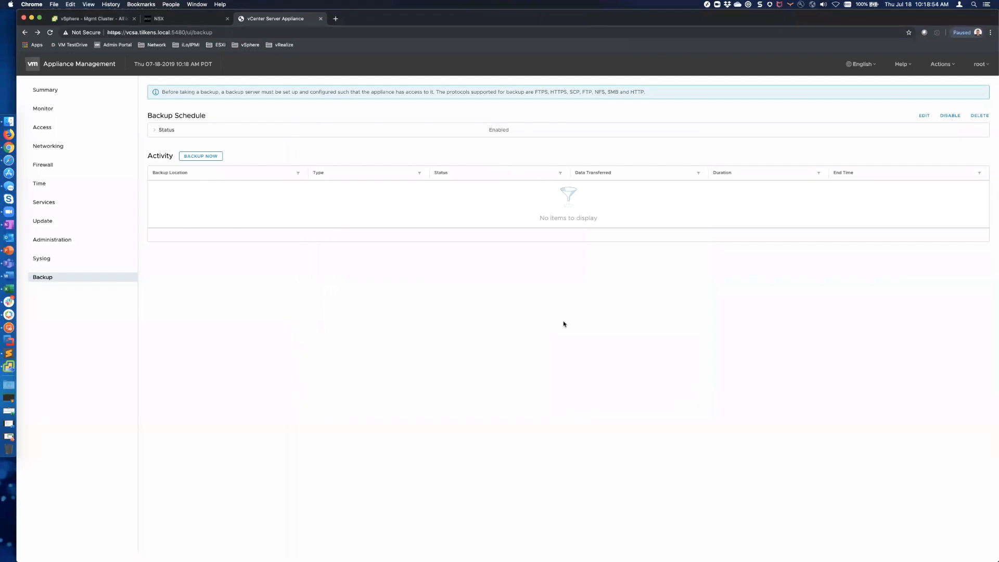
Step: Reload the Backup page and expand the daily 6:00 PM schedule, which keeps 5 backups
click(51, 32)
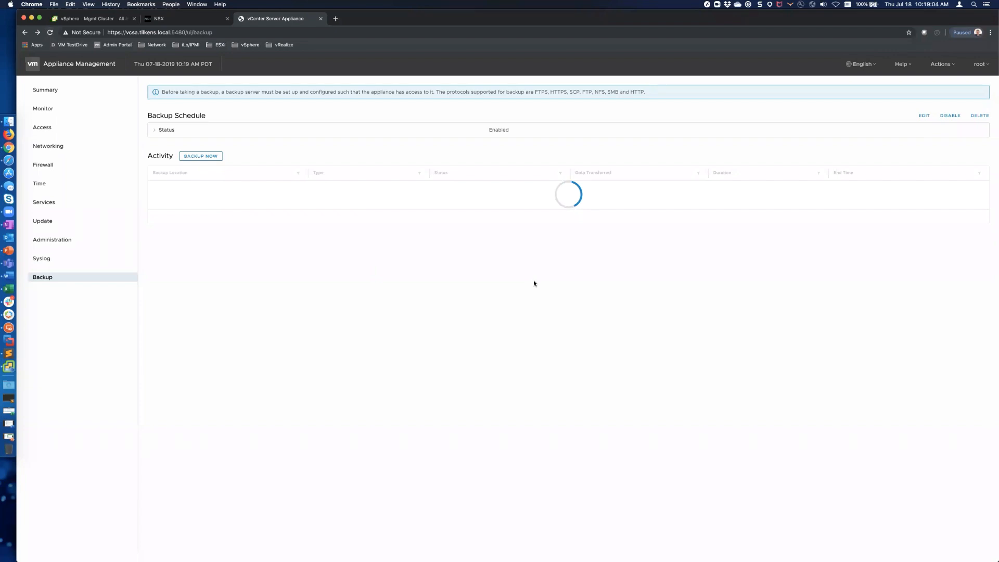
click(154, 130)
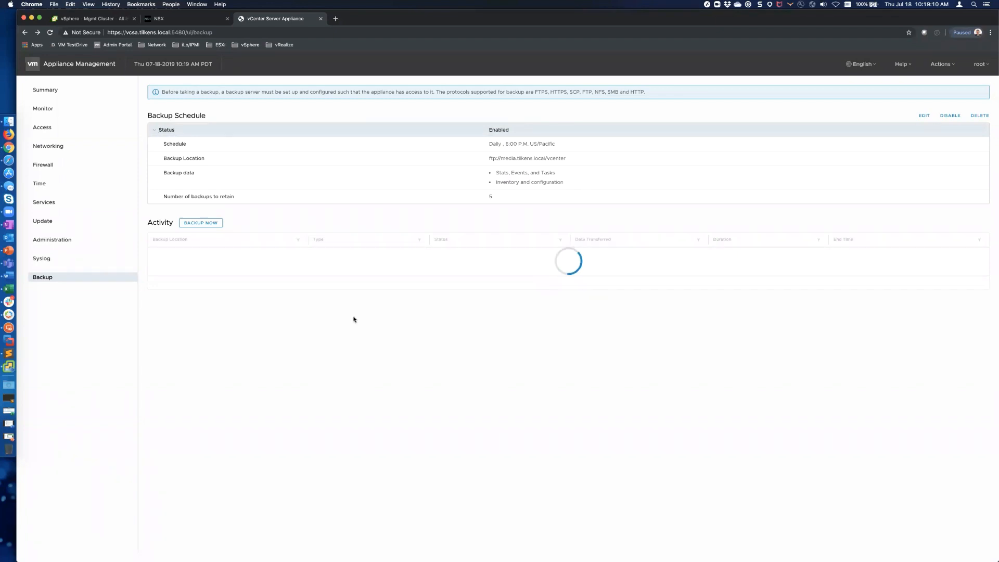
key(super+Tab)
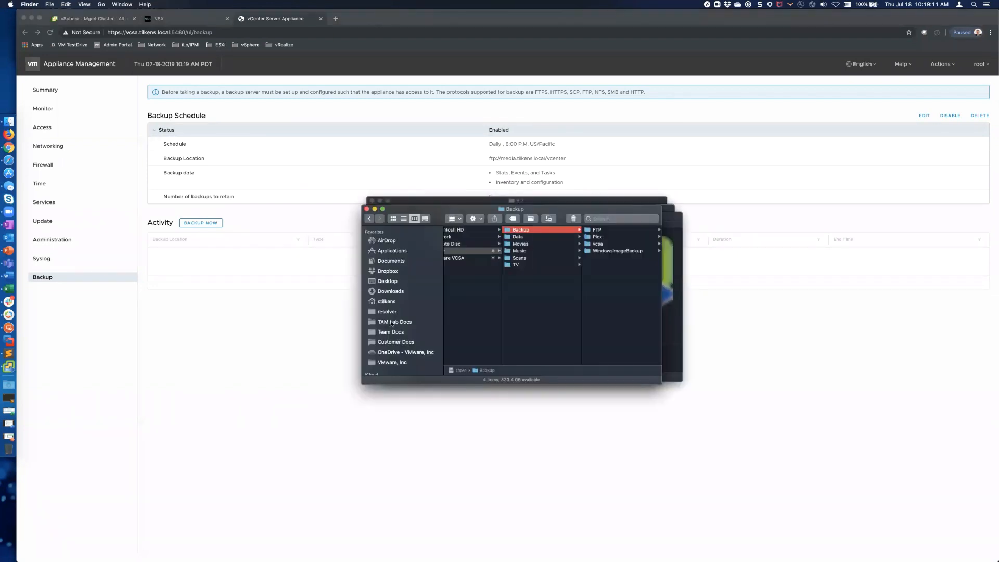
Step: Look through the share's vcsa and Movies folders, then return to the appliance Backup page
click(600, 244)
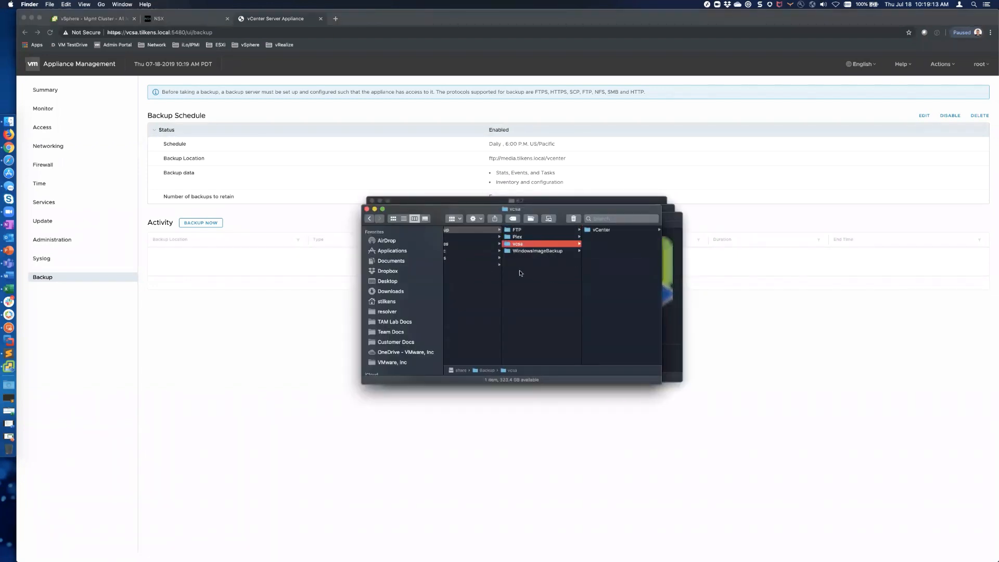
scroll(505, 266, left, 2)
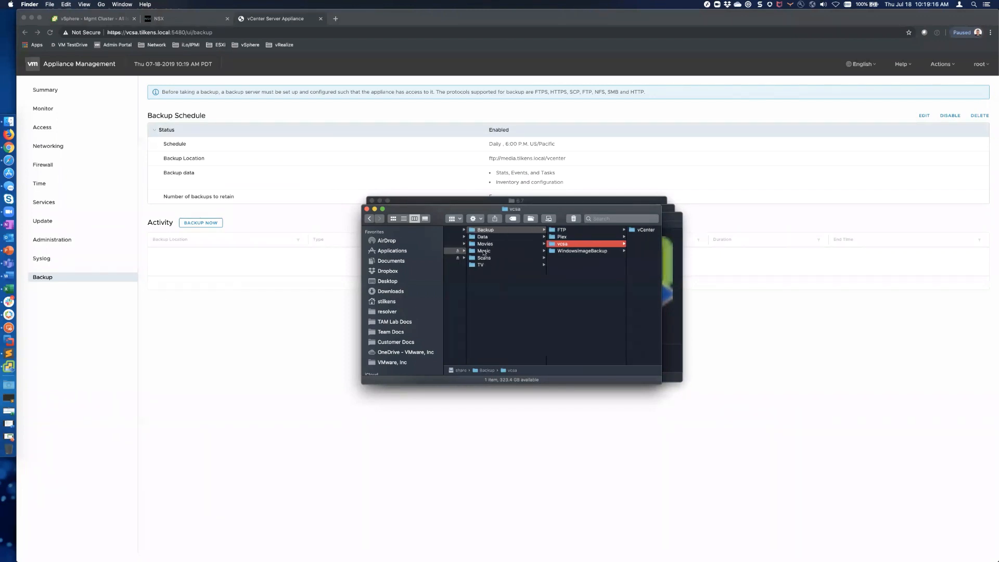
click(487, 244)
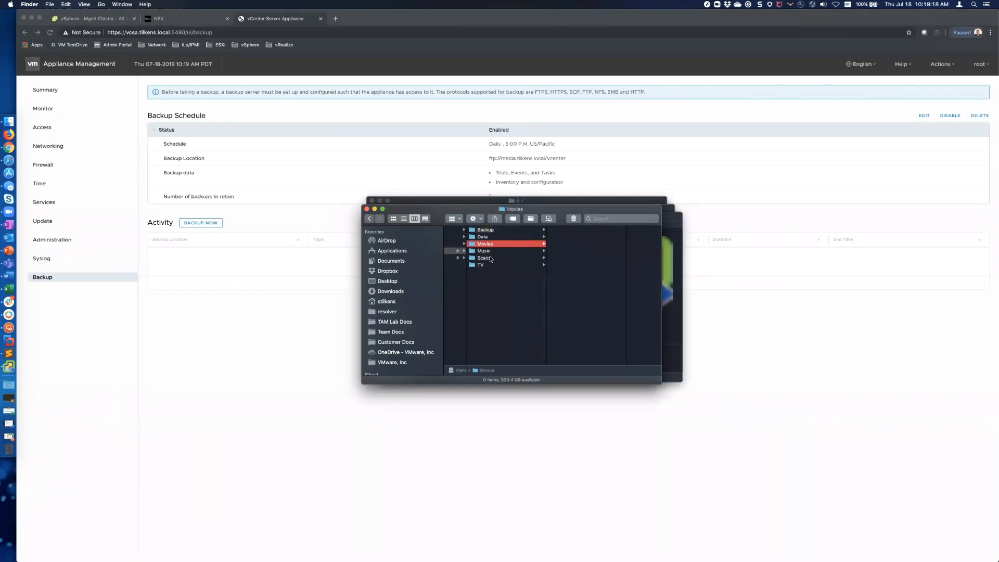
click(485, 230)
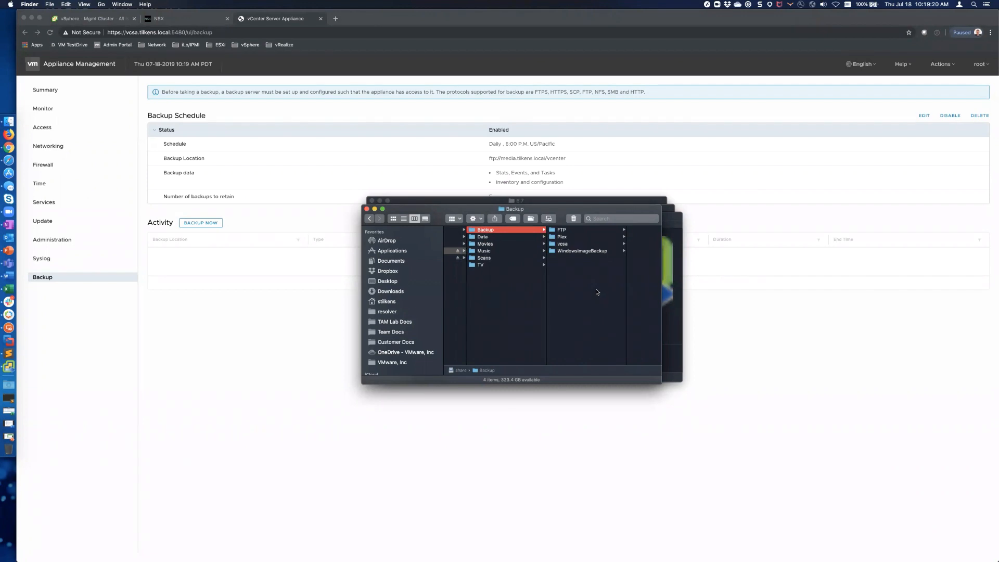
click(286, 392)
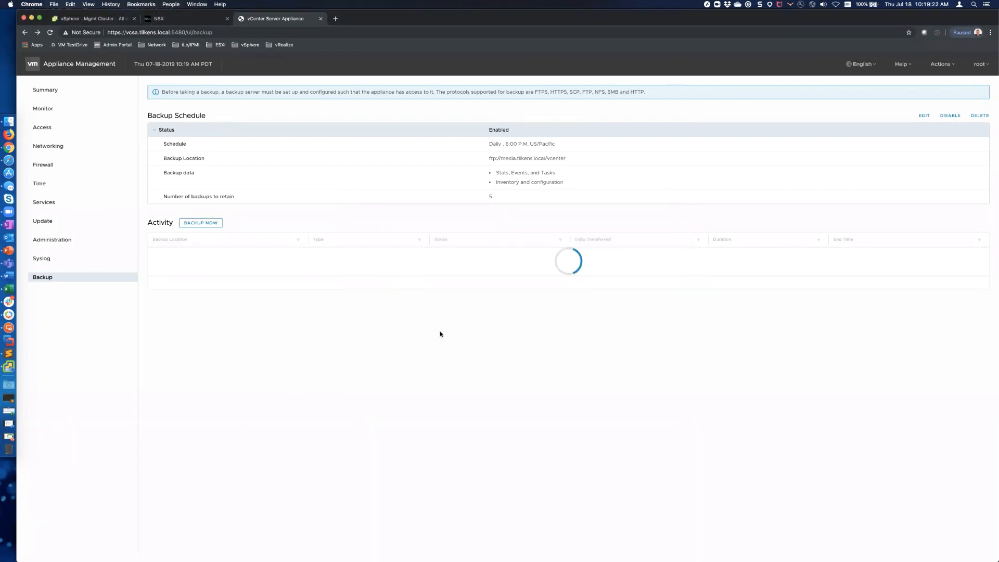
Step: Glance at the installer's restore progress, then return to the appliance Backup page
key(super+Tab)
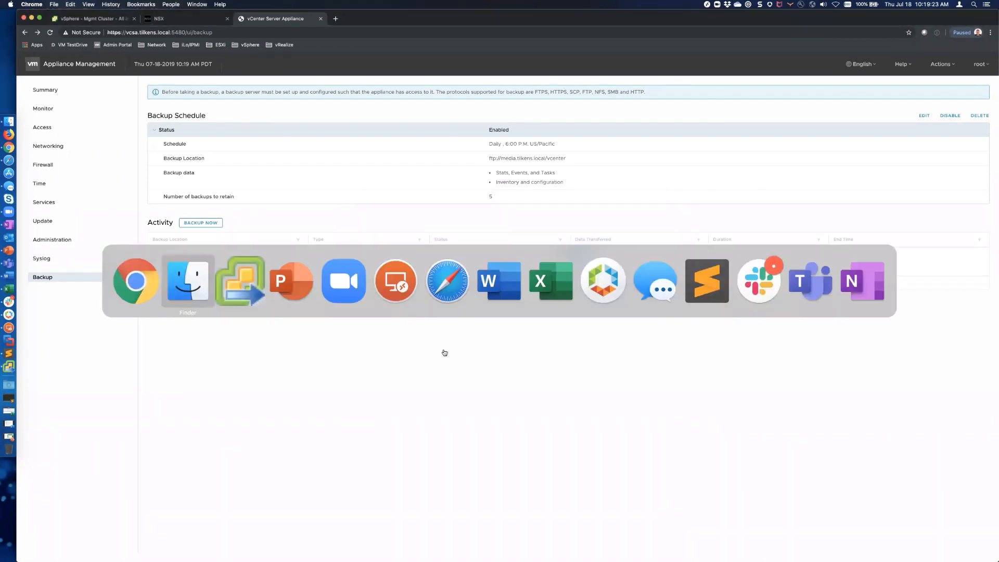
key(super+Tab)
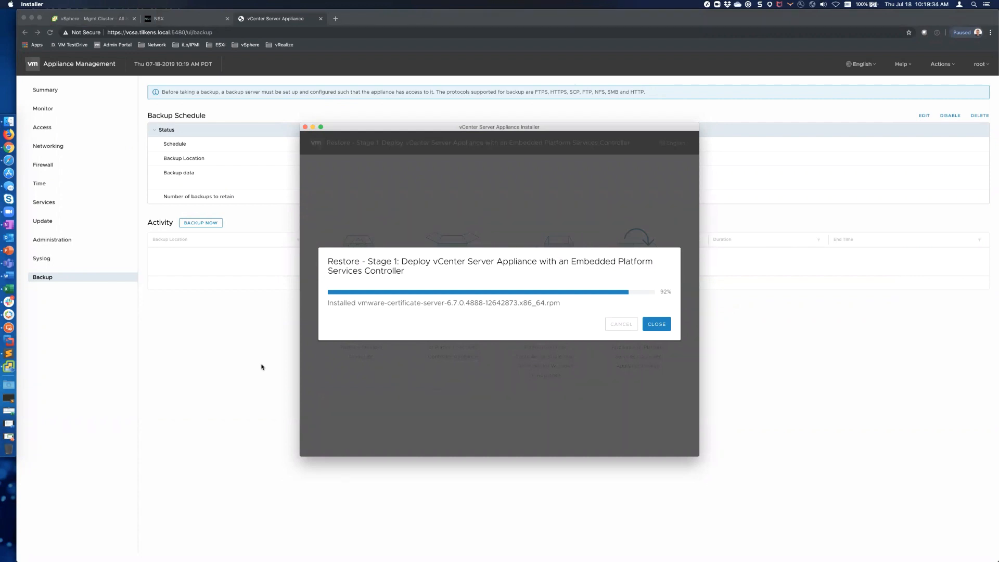
click(261, 367)
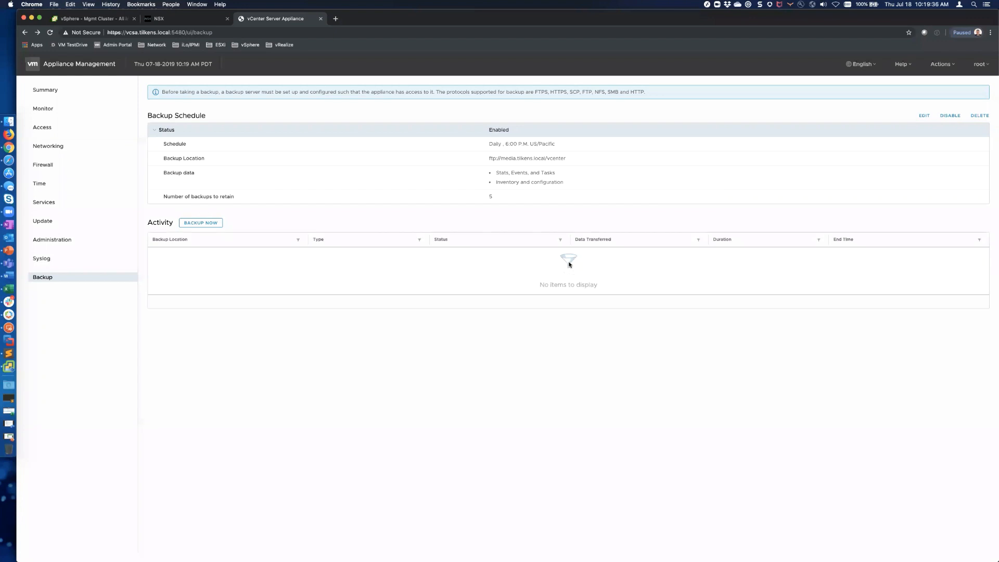
Step: View the BACKUP NOW form's backup location, cancel it, and see restore at 92%
click(203, 223)
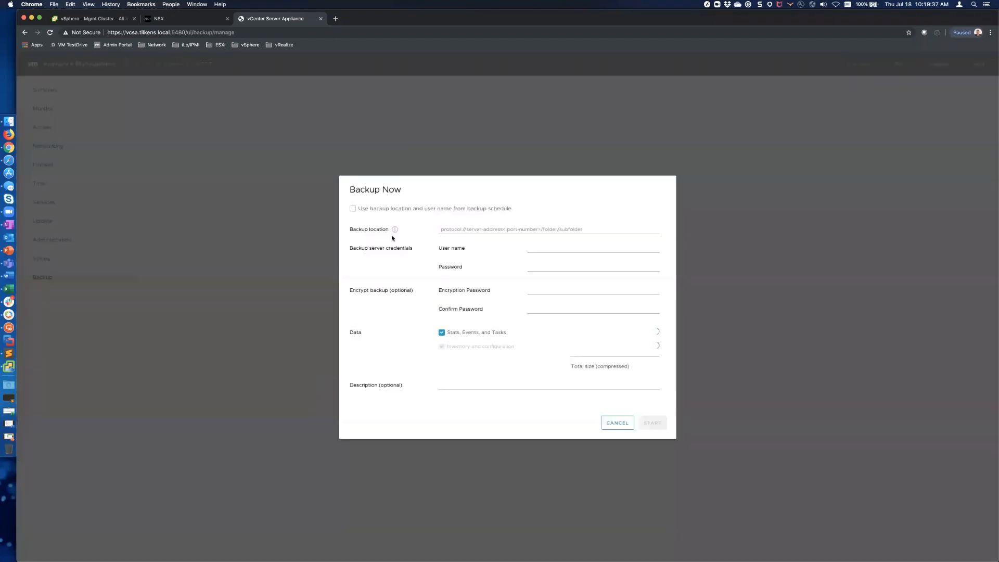
click(445, 229)
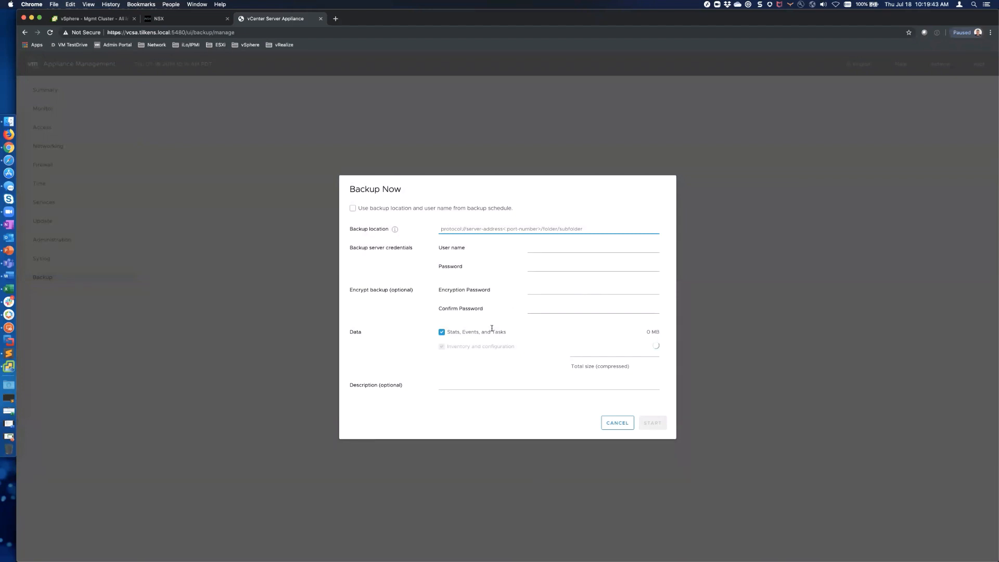
click(618, 423)
key(super+Tab)
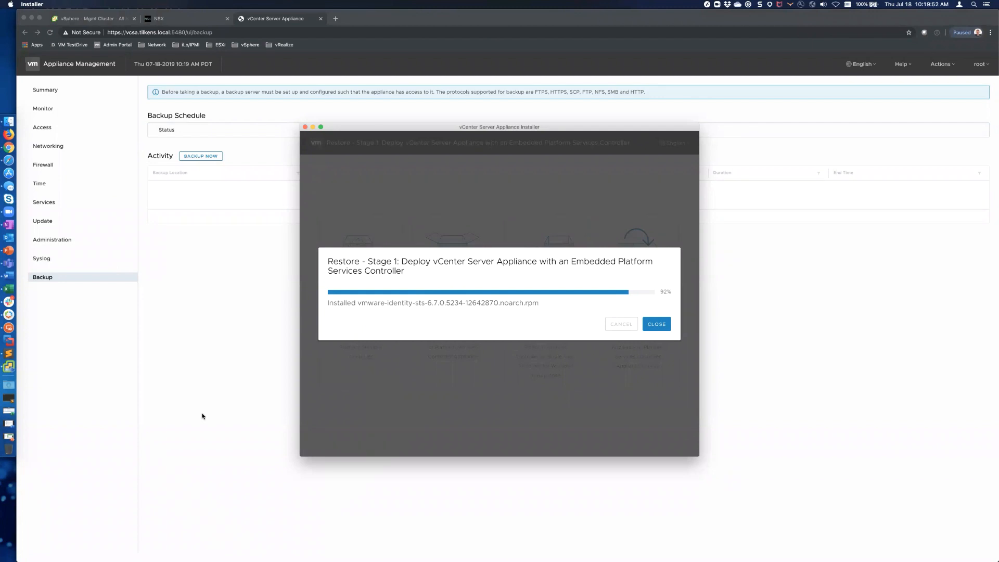
key(super+Tab)
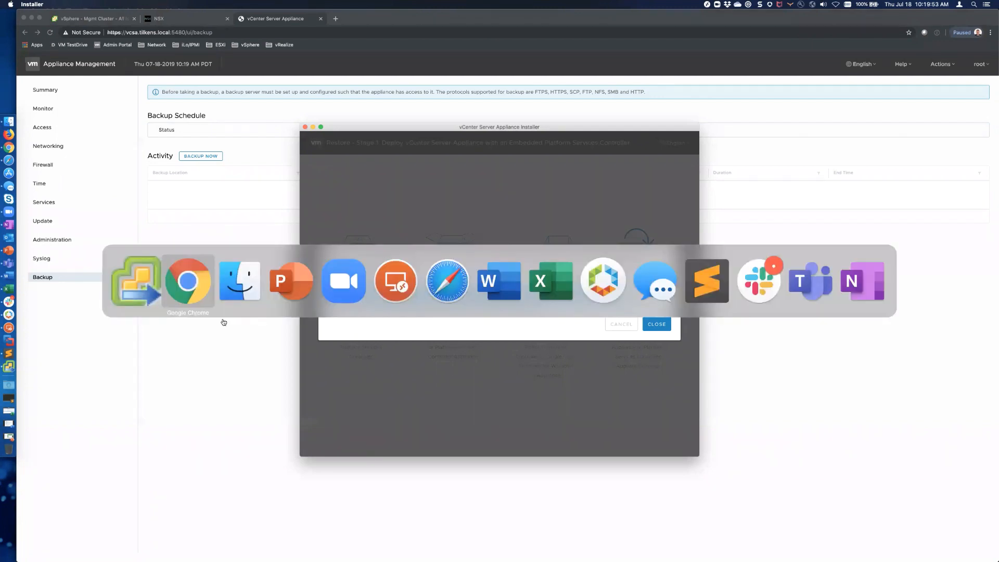
Step: Open vcsa › vCenter › sn_labvcsa.tilkens.local › M_6.7.0 backup folder, then see restore at 93%
key(super+Tab)
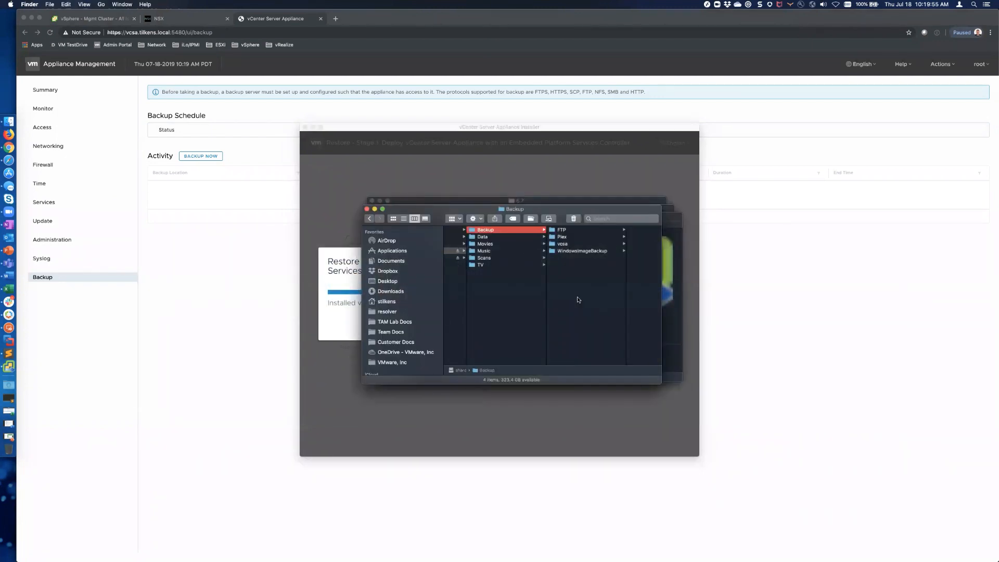
click(568, 244)
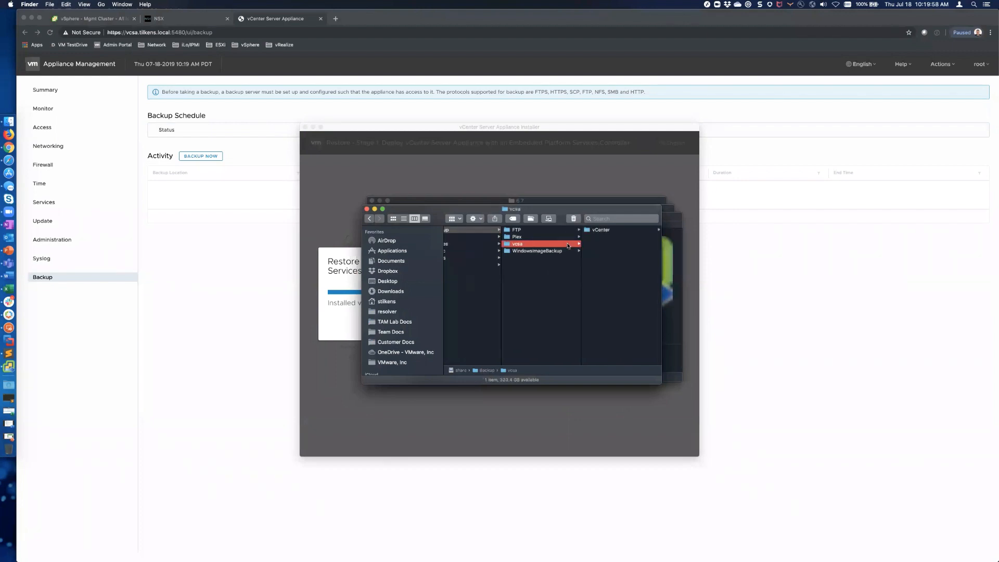
click(603, 230)
click(610, 230)
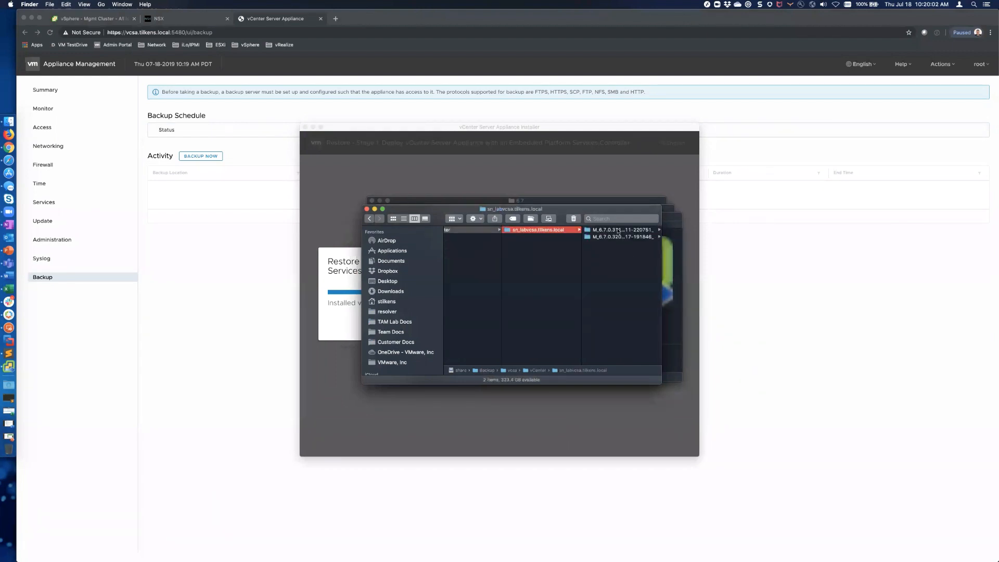
click(622, 230)
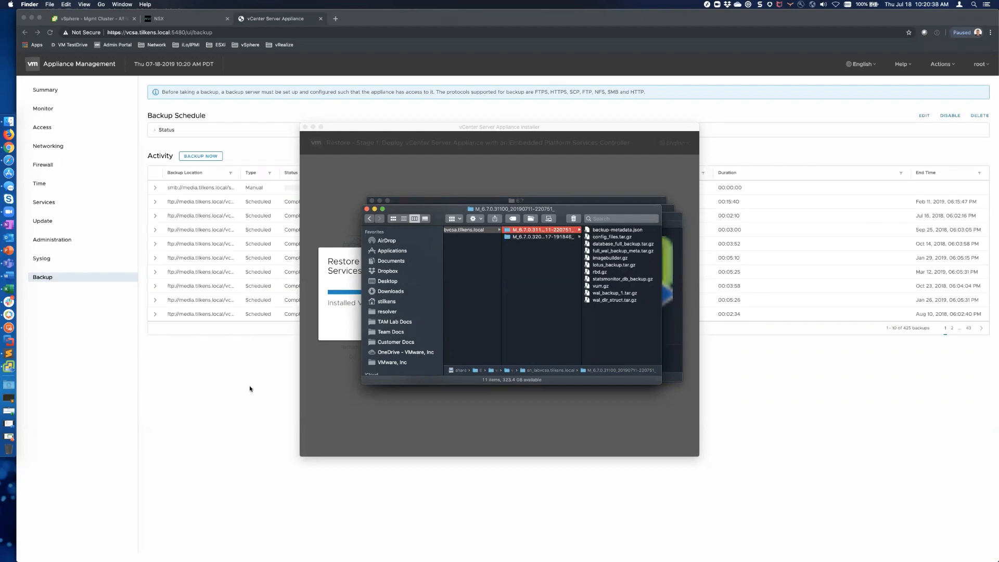
key(super+Tab)
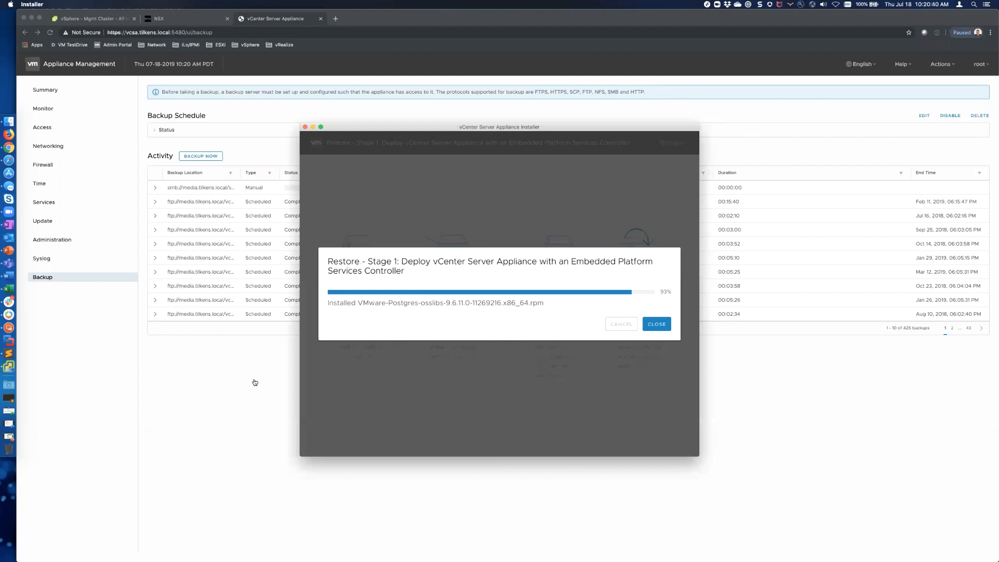
Step: Confirm the manual SMB backup sits at 0% in Activity, then return to Finder's 11 backup files
key(super+Tab)
key(super+Tab)
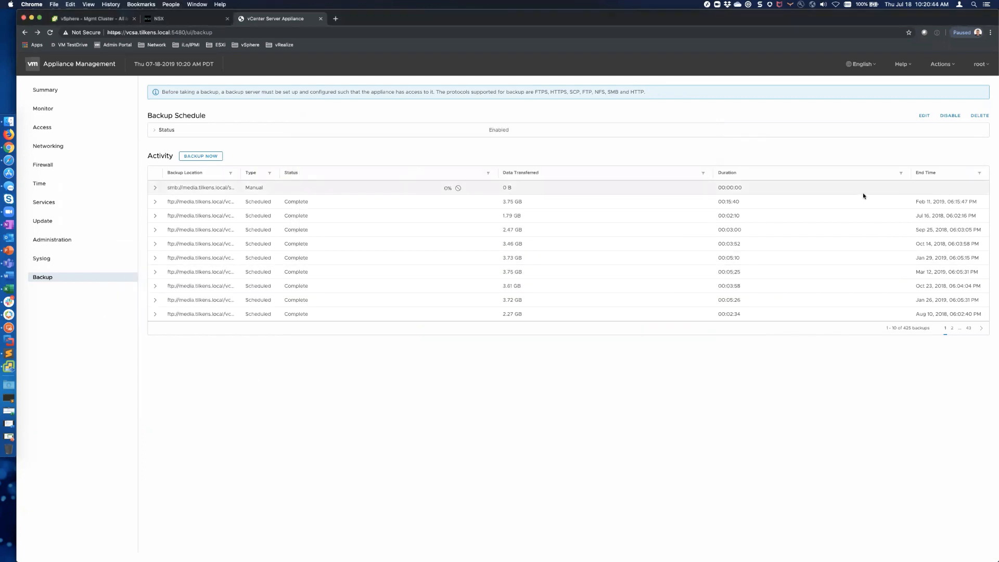
key(super+Tab)
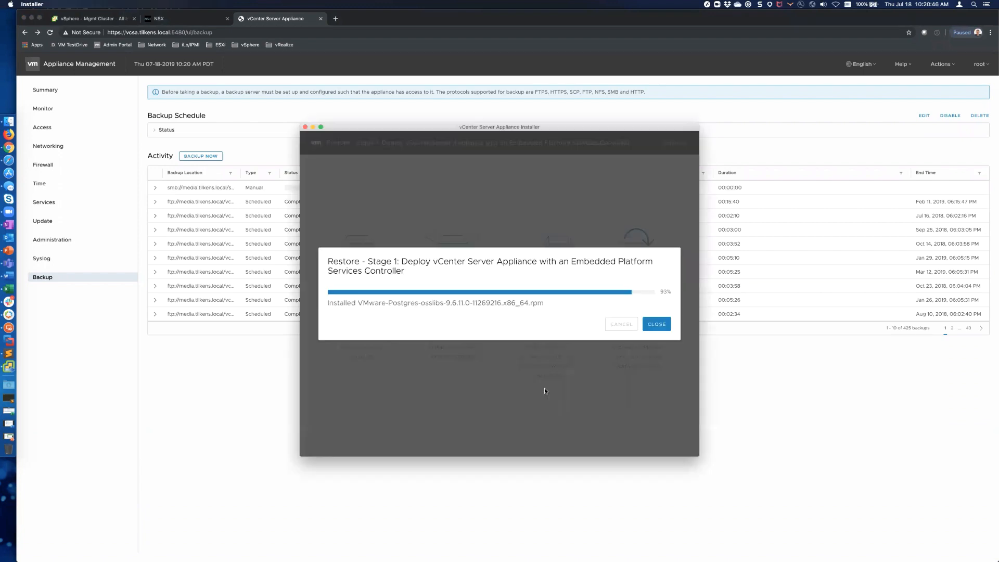
key(super+Tab)
key(super+Tab)
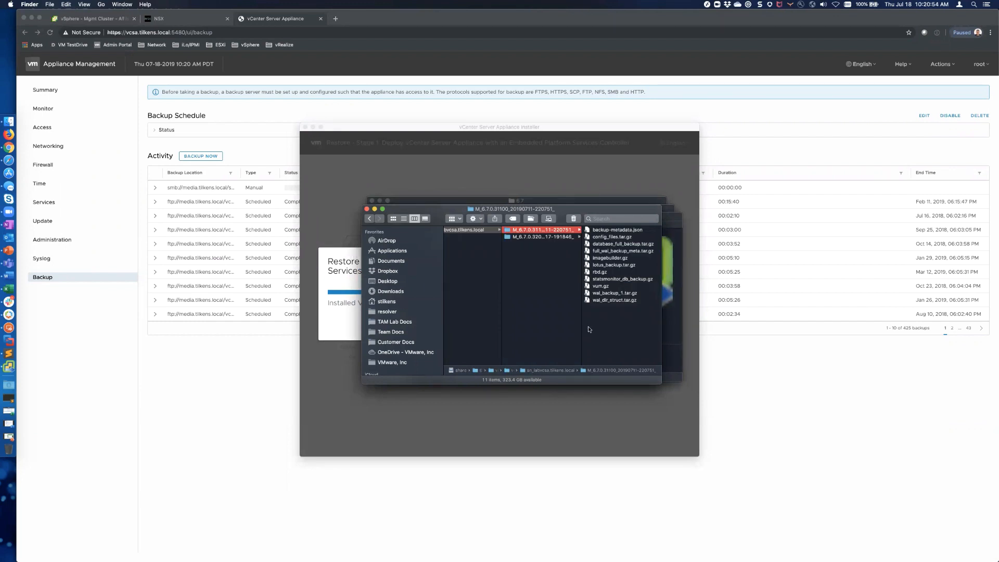
Step: Open backup-metadata.json in Sublime Text, highlight Version 6.7.0.31100, then close the file
click(612, 231)
right_click(524, 232)
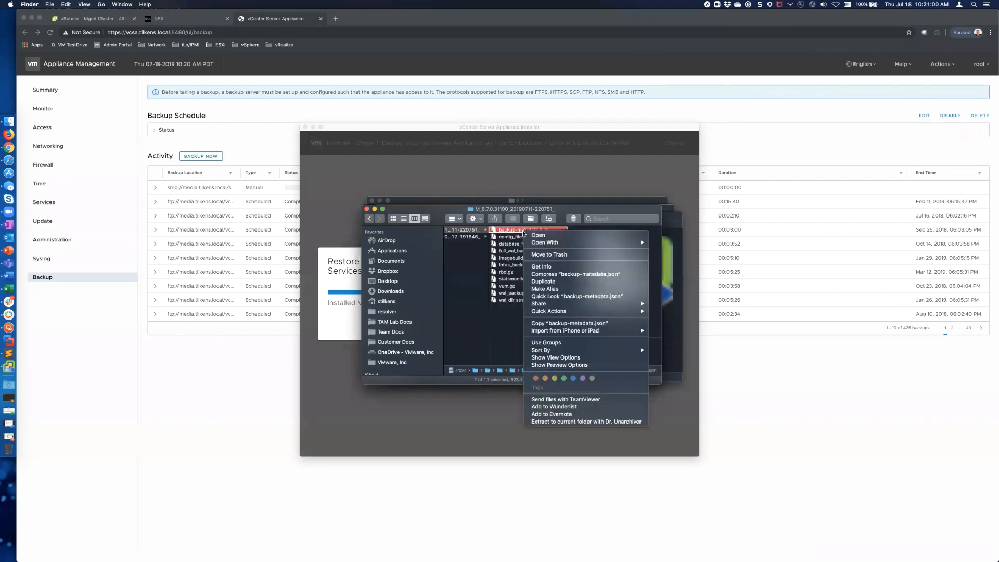
mouse_move(627, 243)
click(671, 243)
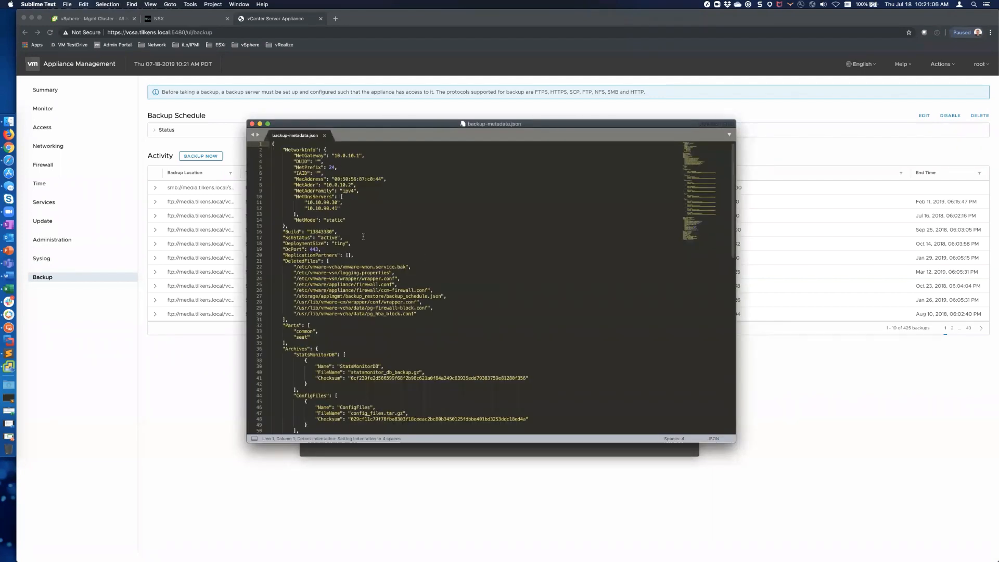
scroll(343, 224, down, 3)
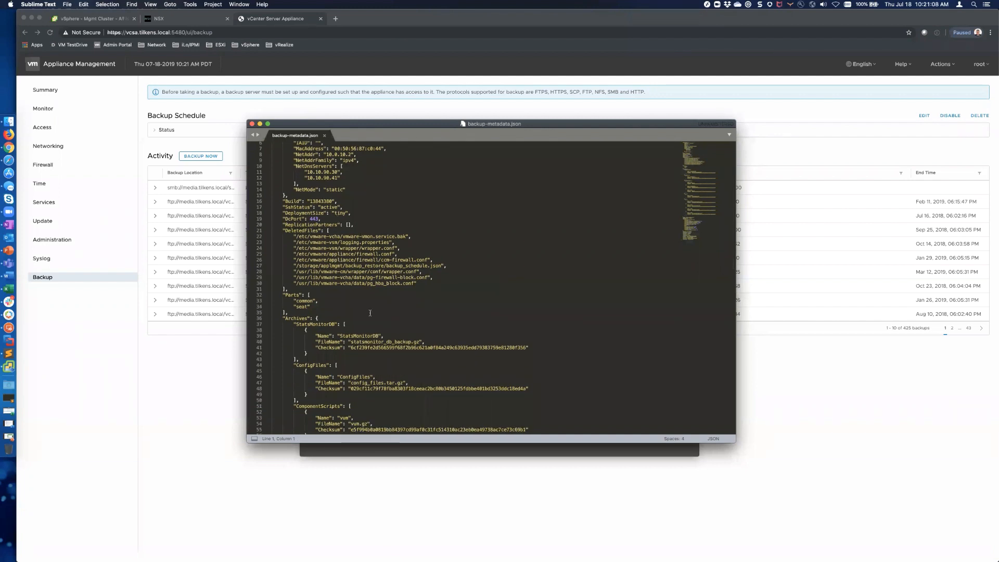
scroll(337, 219, down, 15)
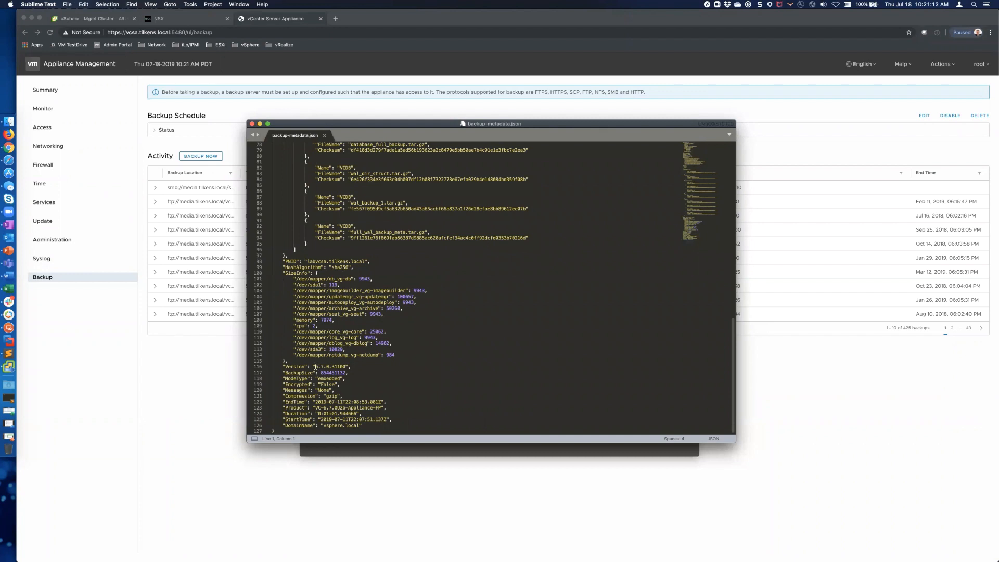
drag(316, 368, 347, 367)
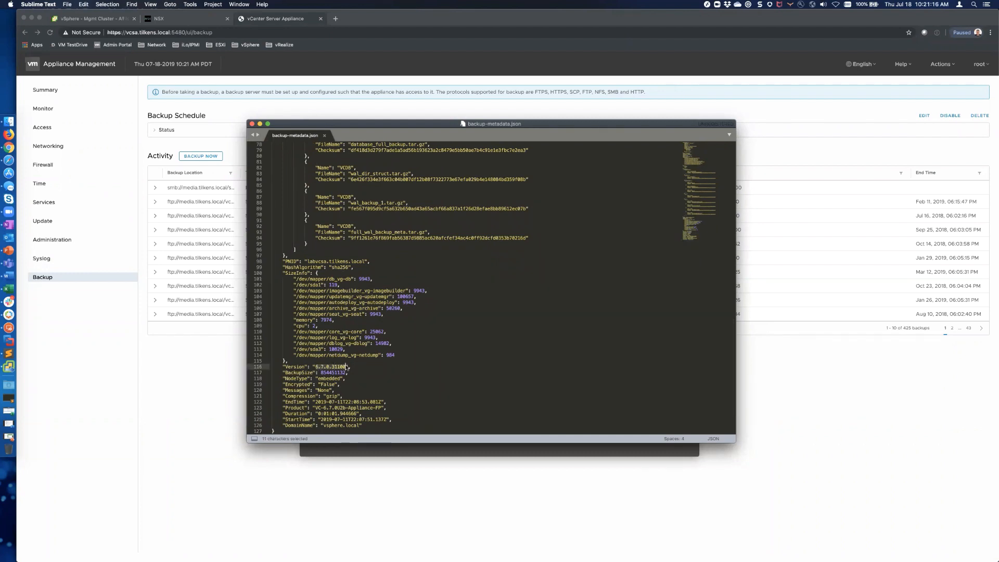
scroll(391, 169, up, 13)
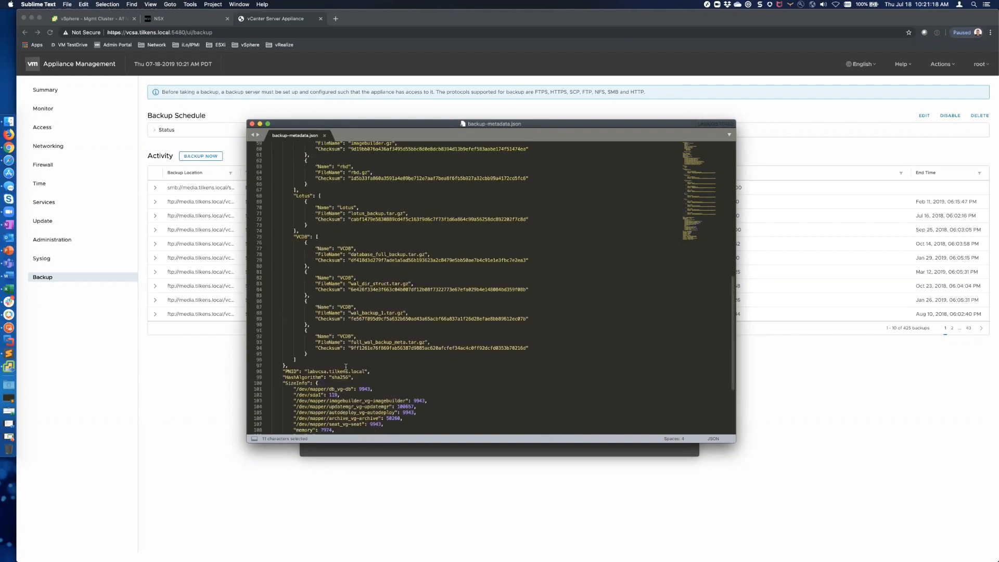
scroll(370, 156, up, 13)
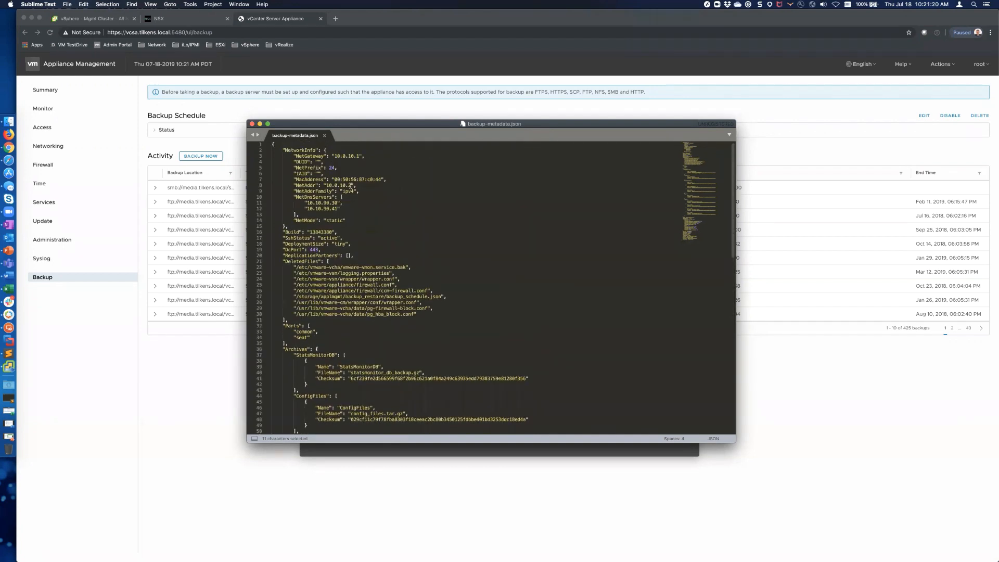
click(325, 135)
scroll(535, 284, left, 10)
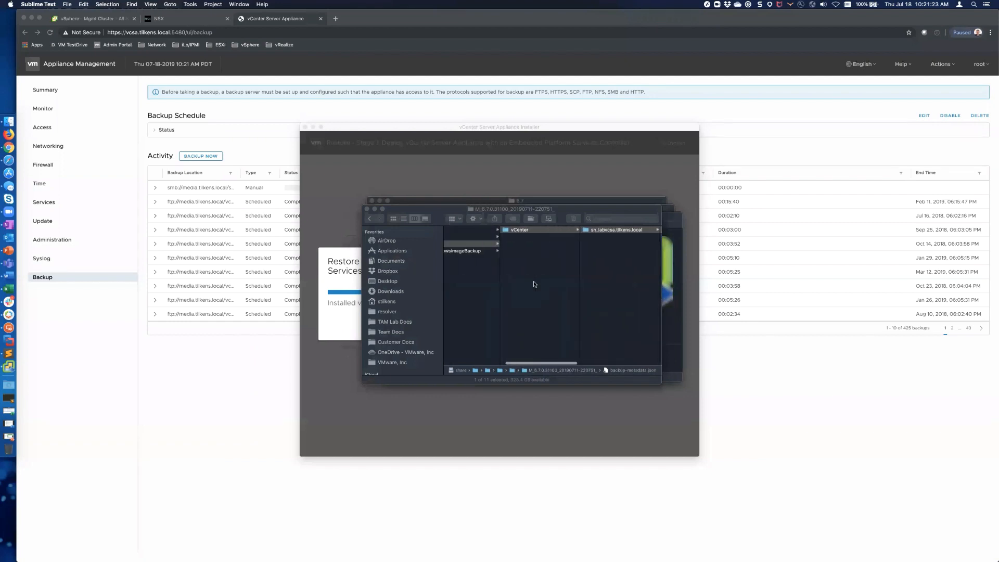
scroll(523, 282, left, 4)
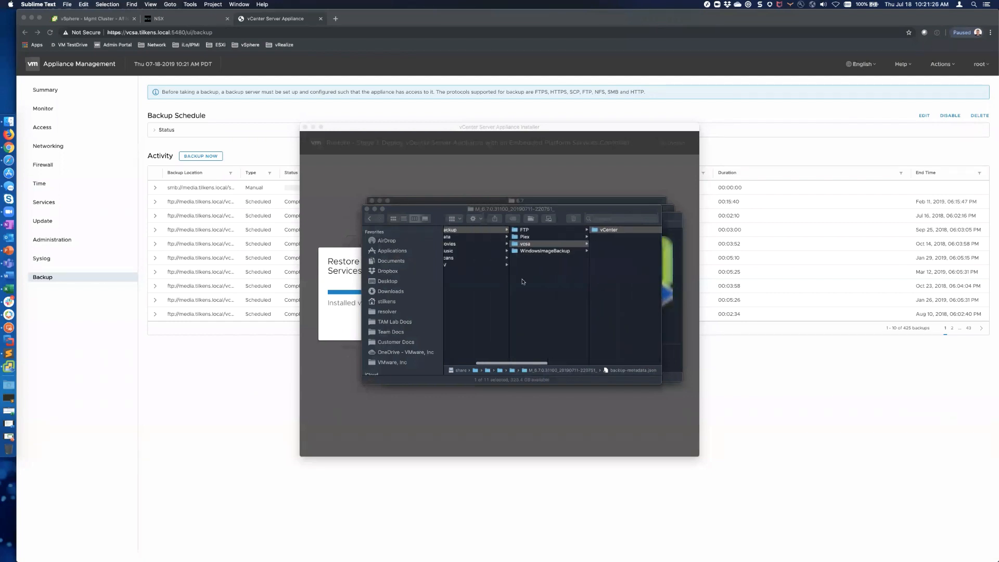
click(524, 233)
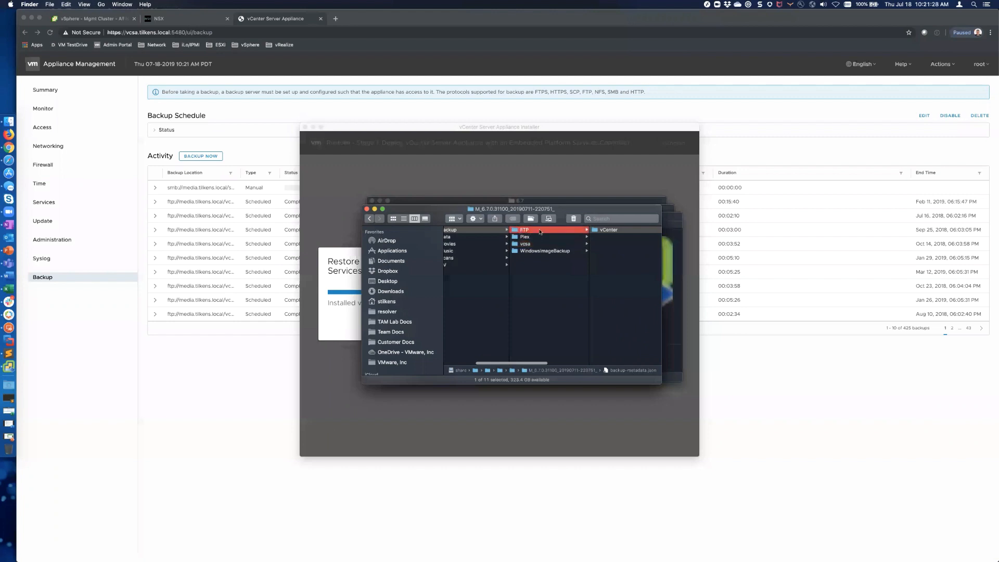
click(596, 237)
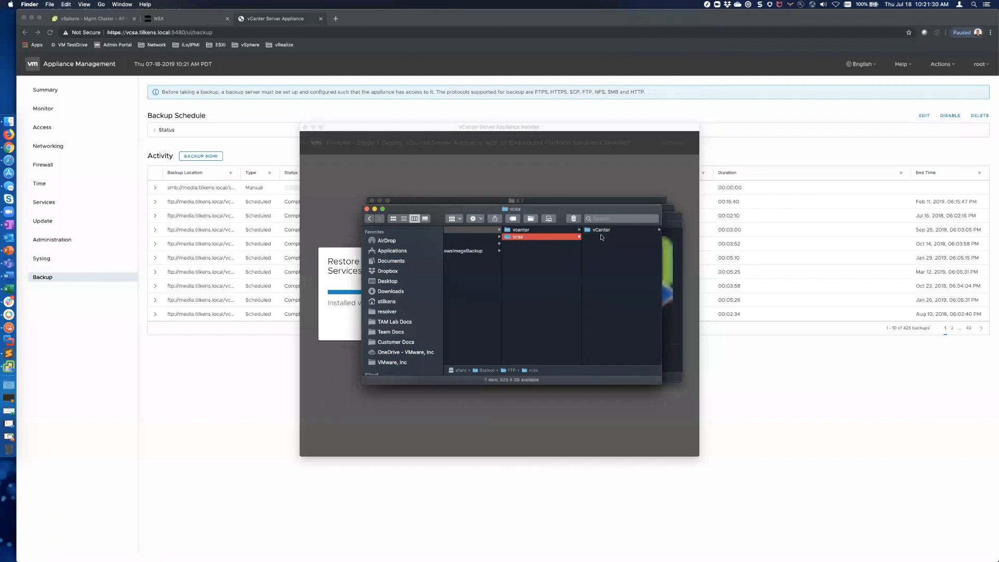
click(603, 231)
click(612, 232)
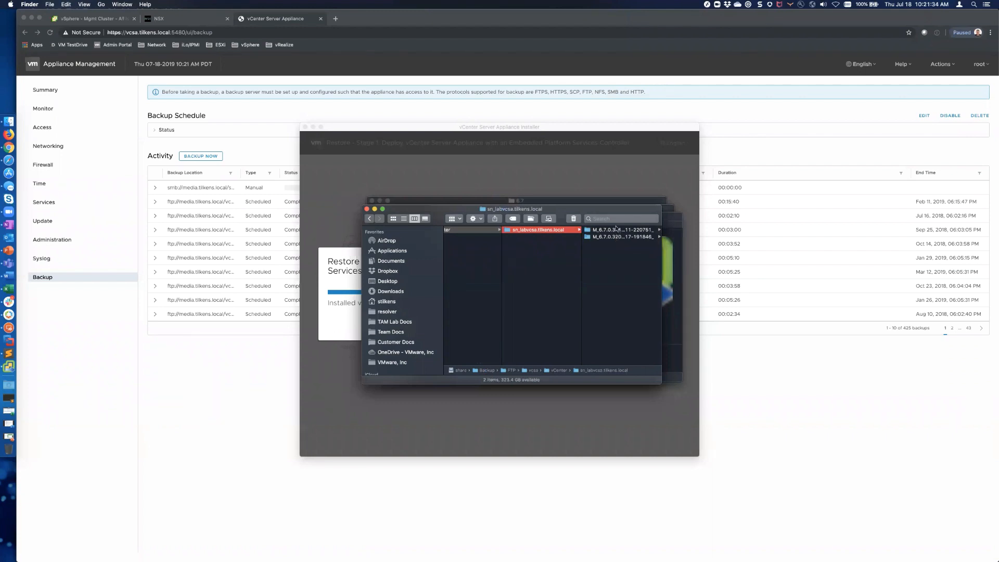
click(616, 230)
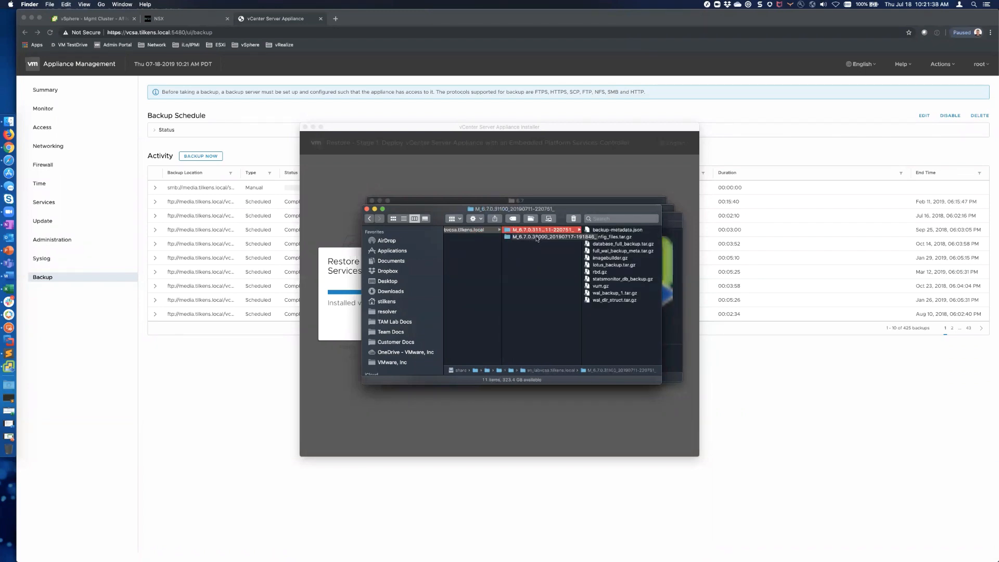
click(537, 238)
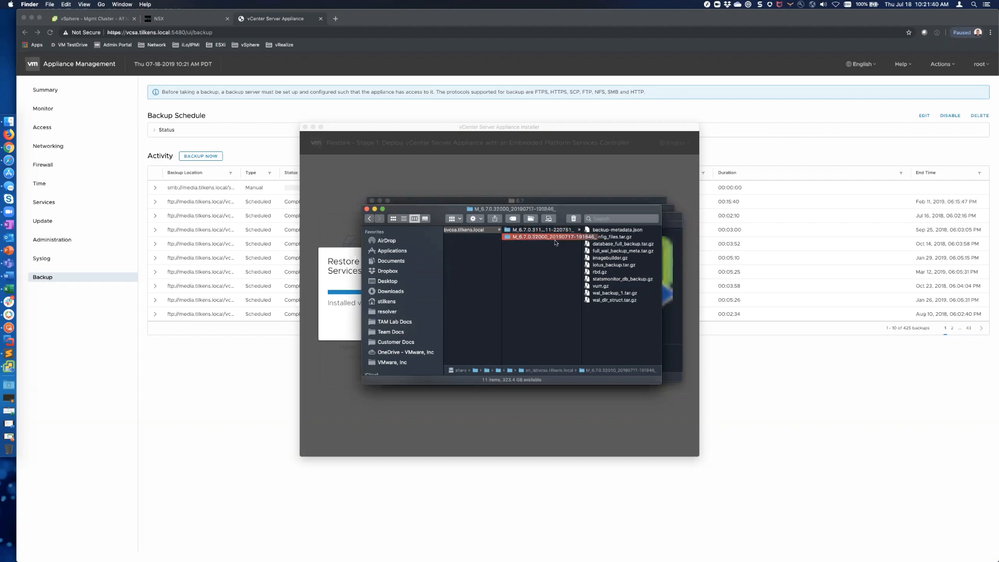
Step: Open this backup-metadata.json in Sublime Text and highlight version 6.7.0.32000 and build 14070457
right_click(614, 231)
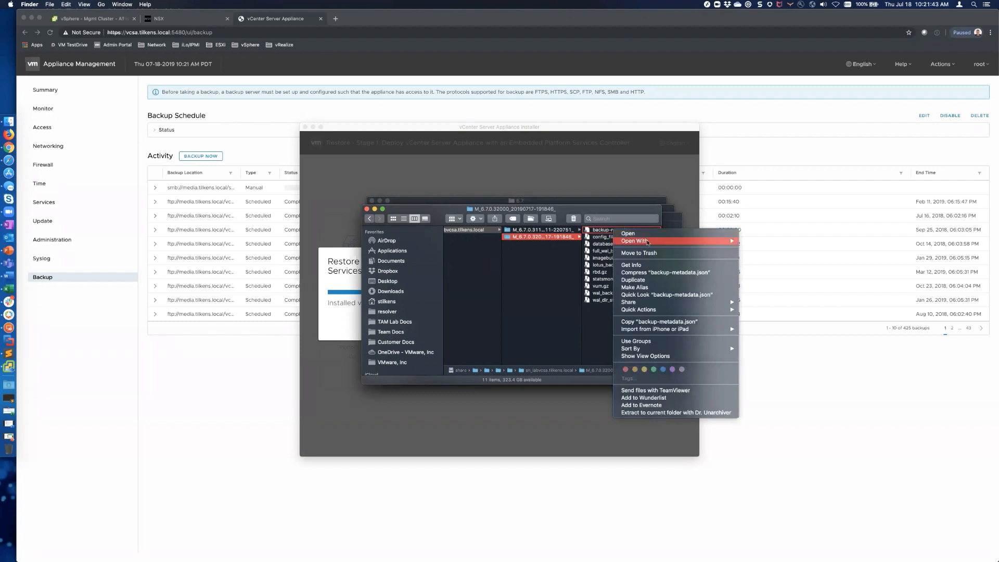
mouse_move(648, 241)
click(785, 242)
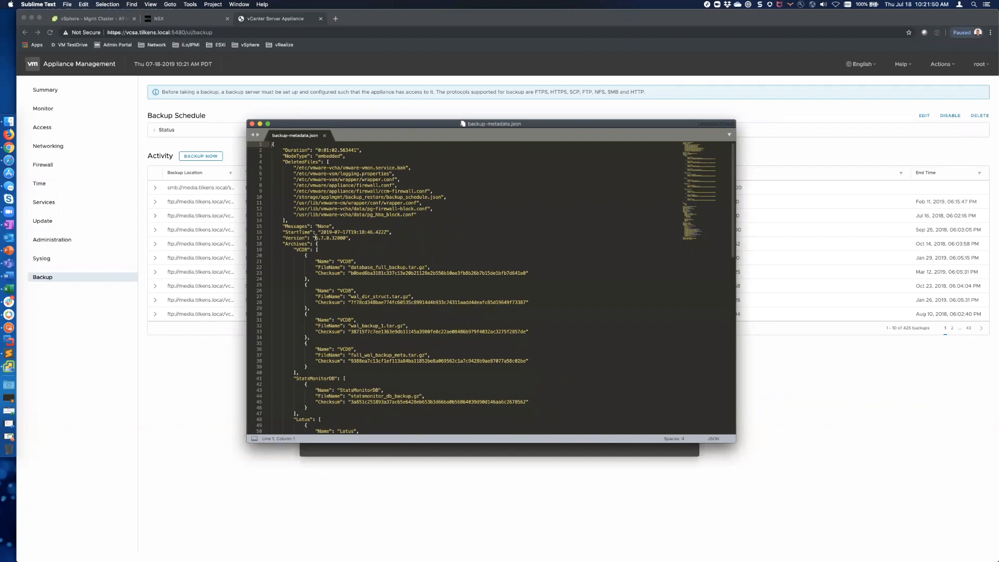
drag(316, 238, 346, 238)
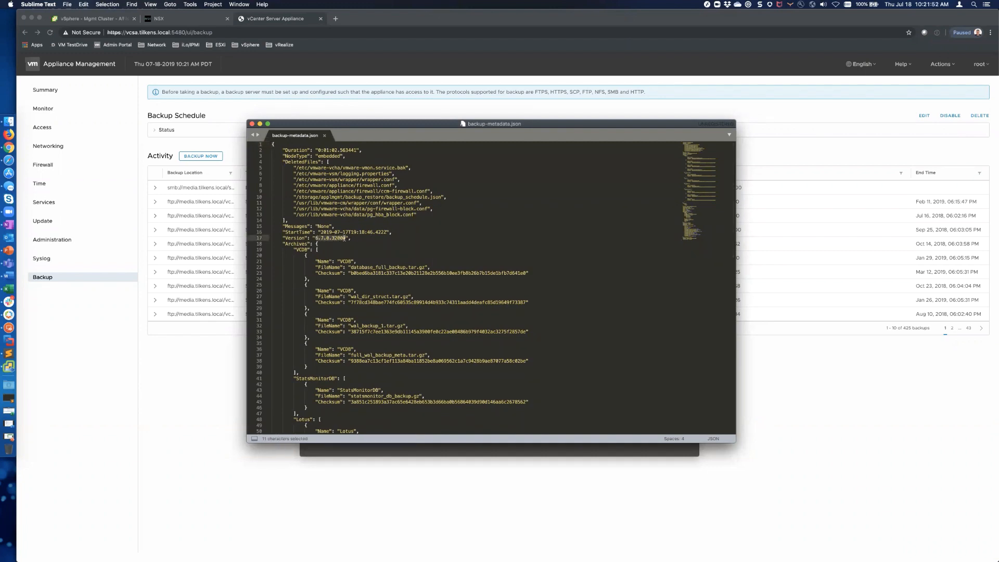
scroll(345, 237, down, 15)
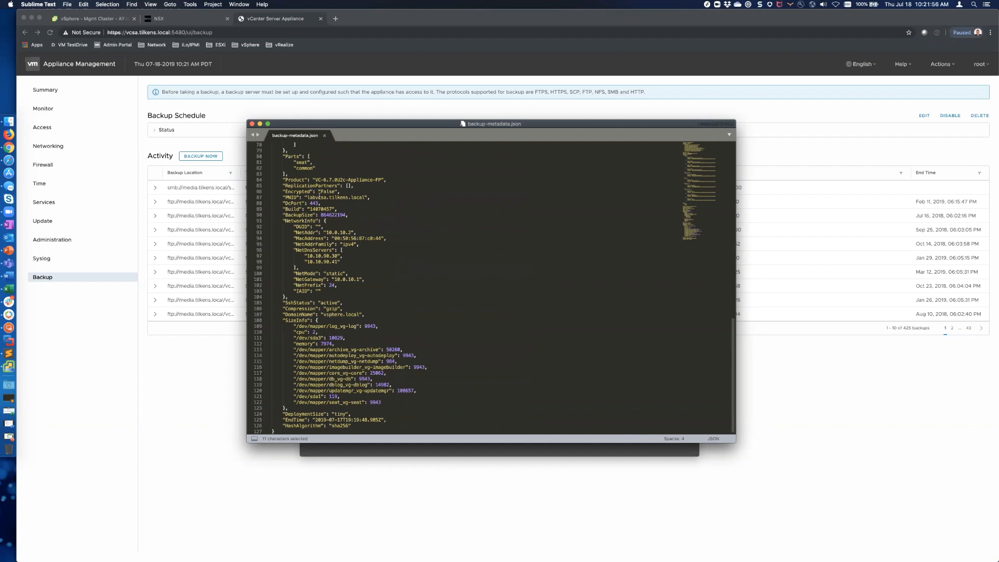
drag(311, 208, 331, 208)
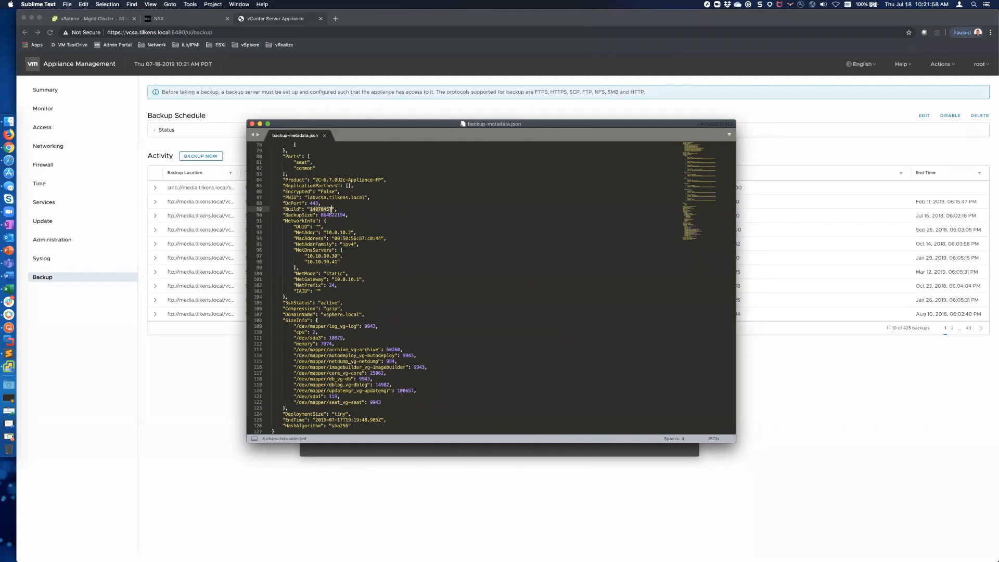
click(336, 19)
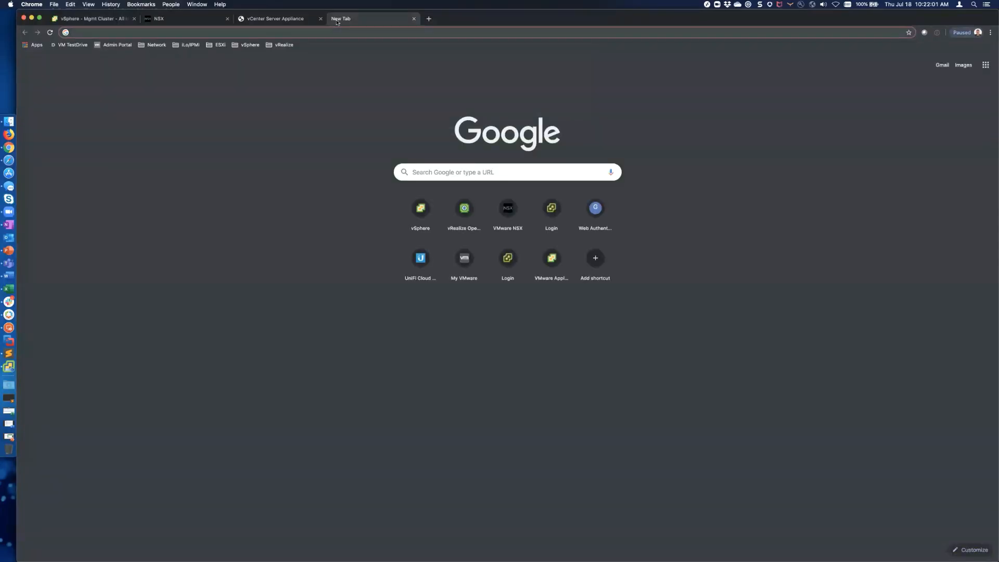
Step: Load my.vmware.com and sign in to My VMware with saved credentials
text(my.vmware.com)
key(Return)
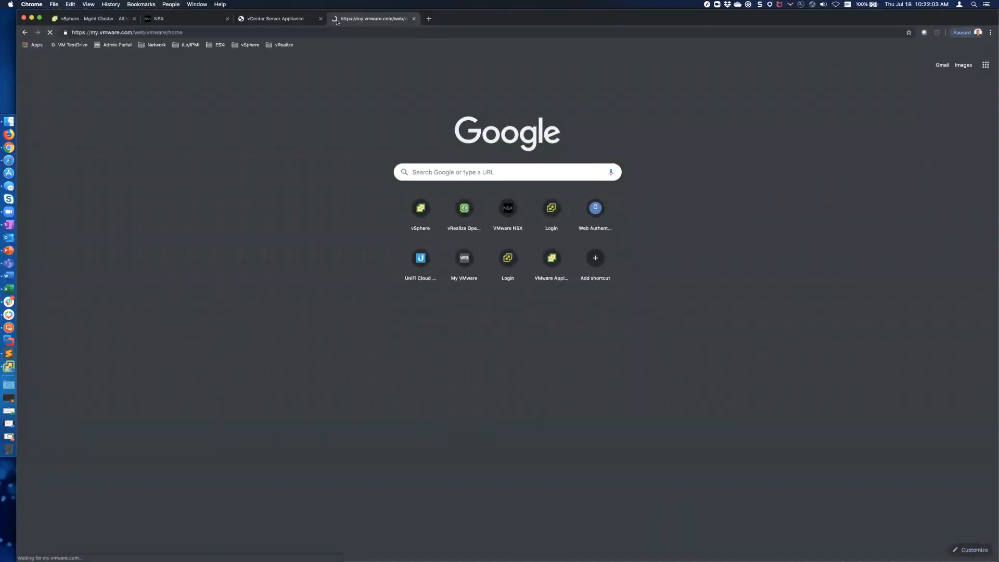
click(691, 65)
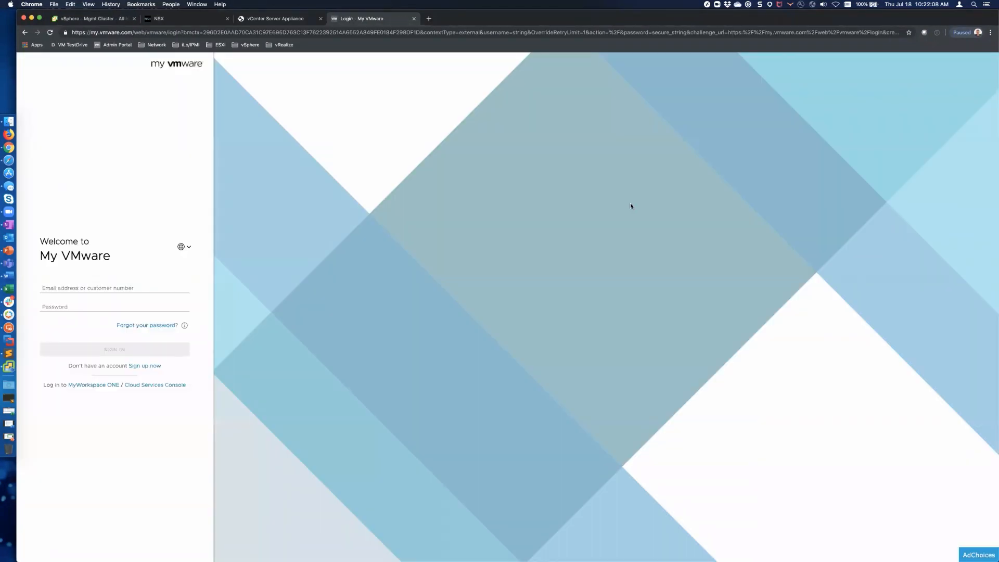
key(super+backslash)
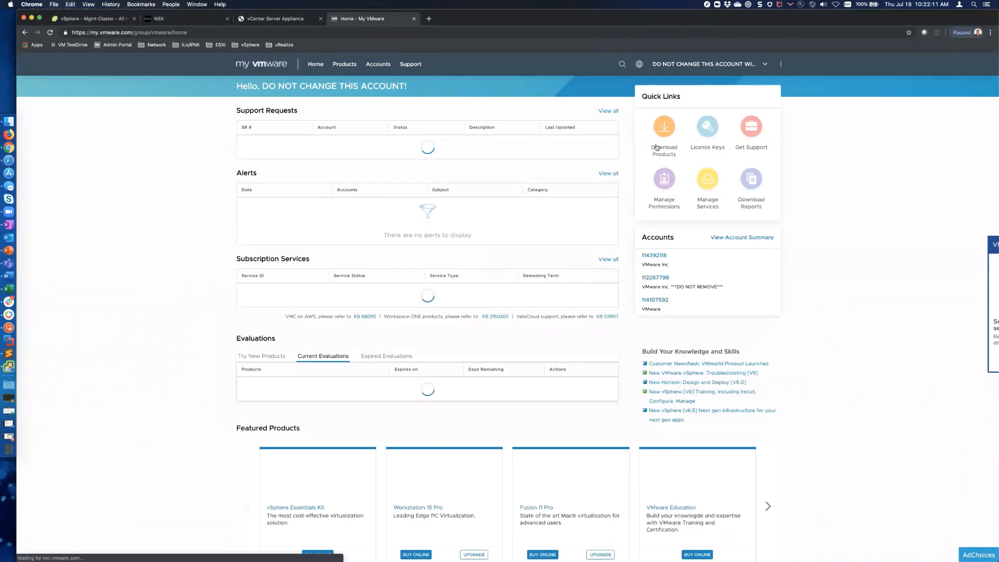
Step: Browse All Products > vCloud Suite > vCenter Server 6.7U2c and select the appliance ISO's build 14070457
click(657, 148)
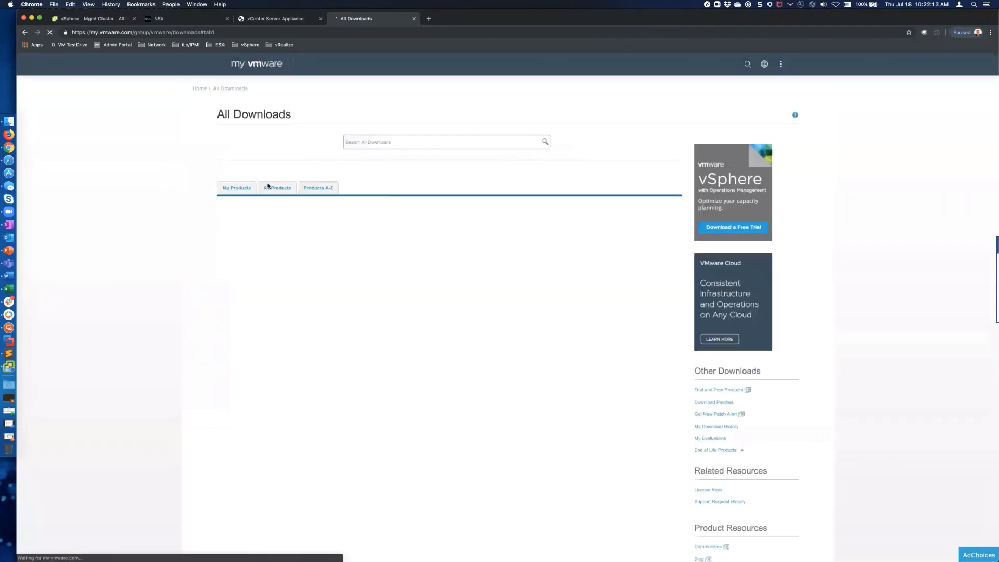
click(271, 178)
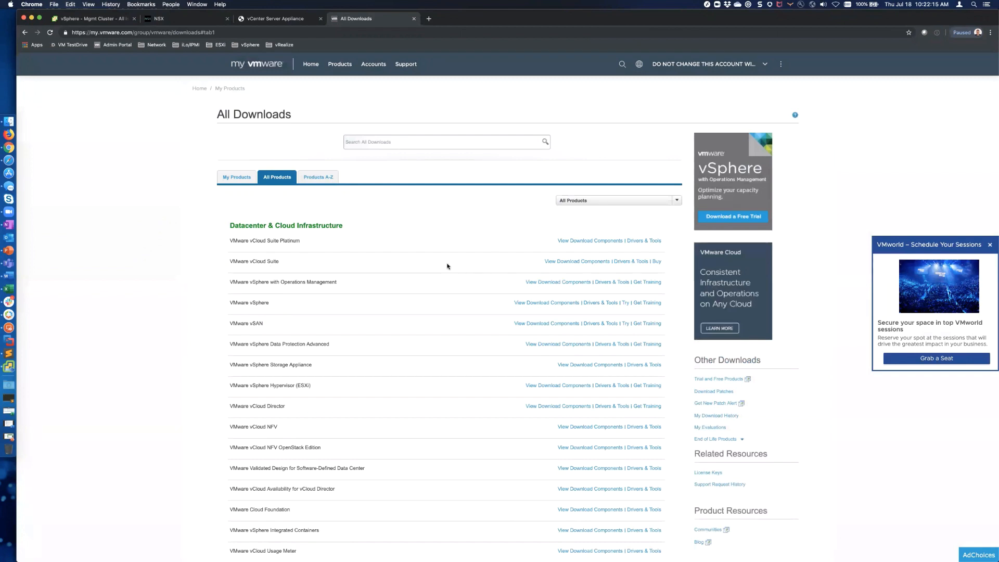
click(575, 261)
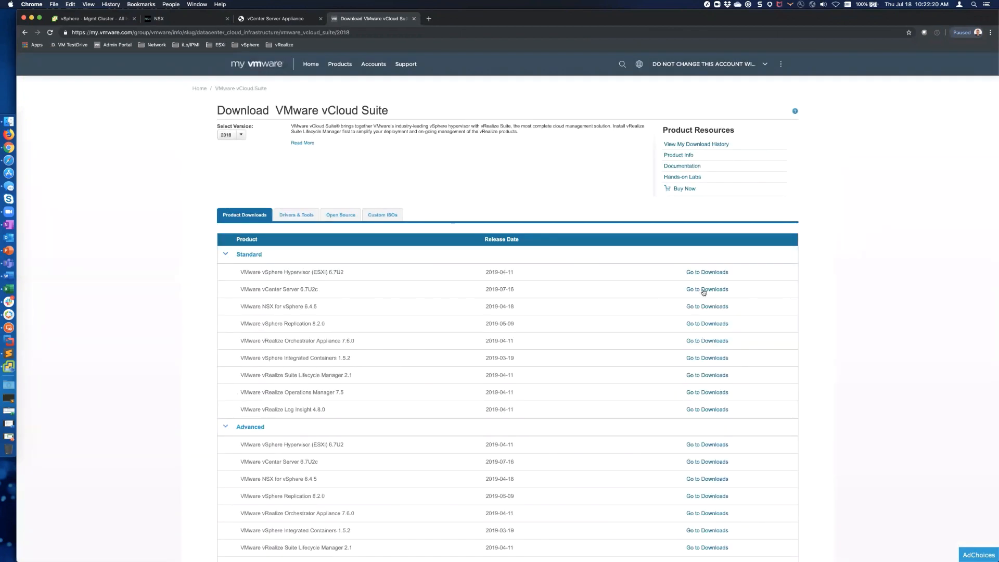
click(704, 290)
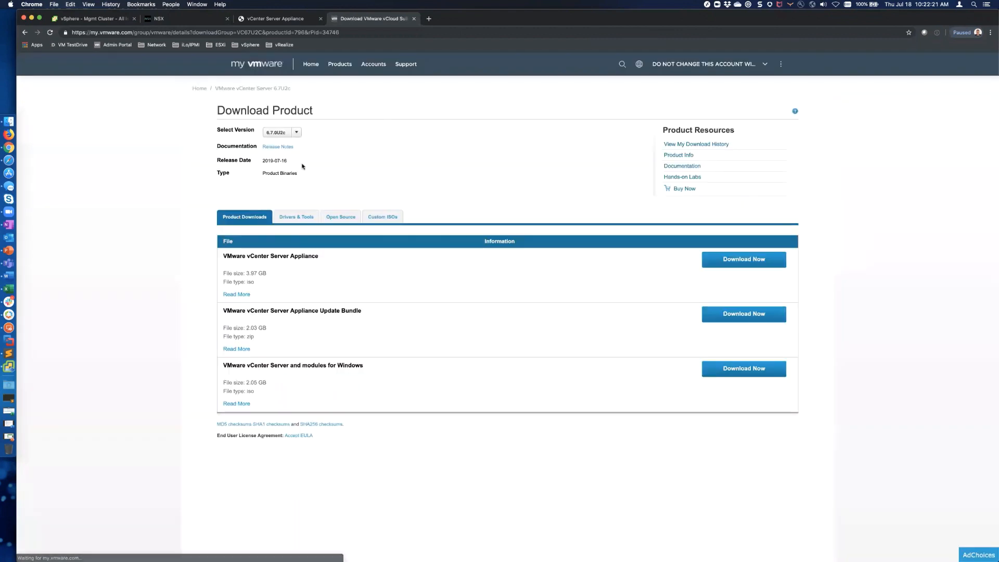
click(237, 295)
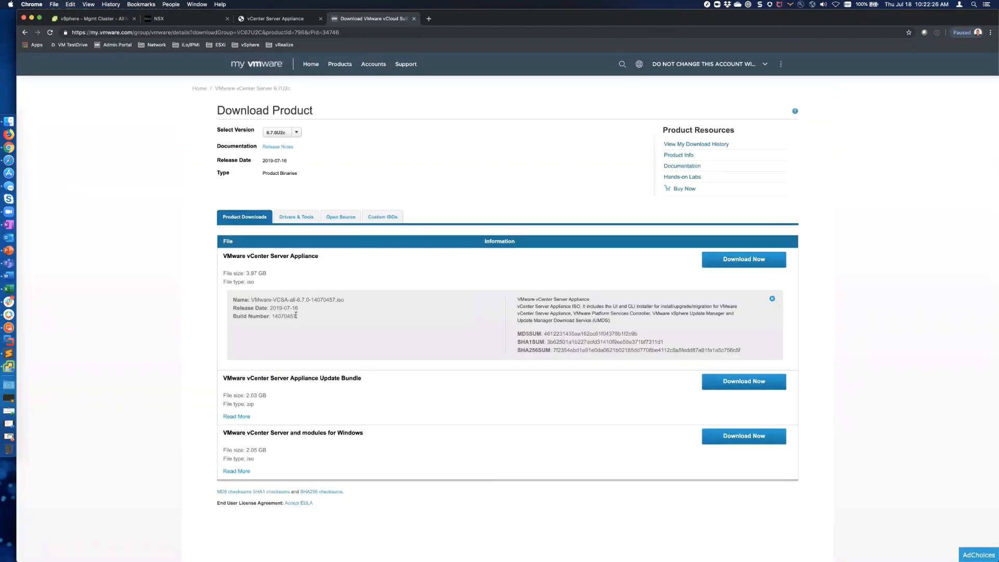
drag(296, 316, 269, 315)
Step: Place Sublime Text beside the download page to compare the backup's build number
key(super+Tab)
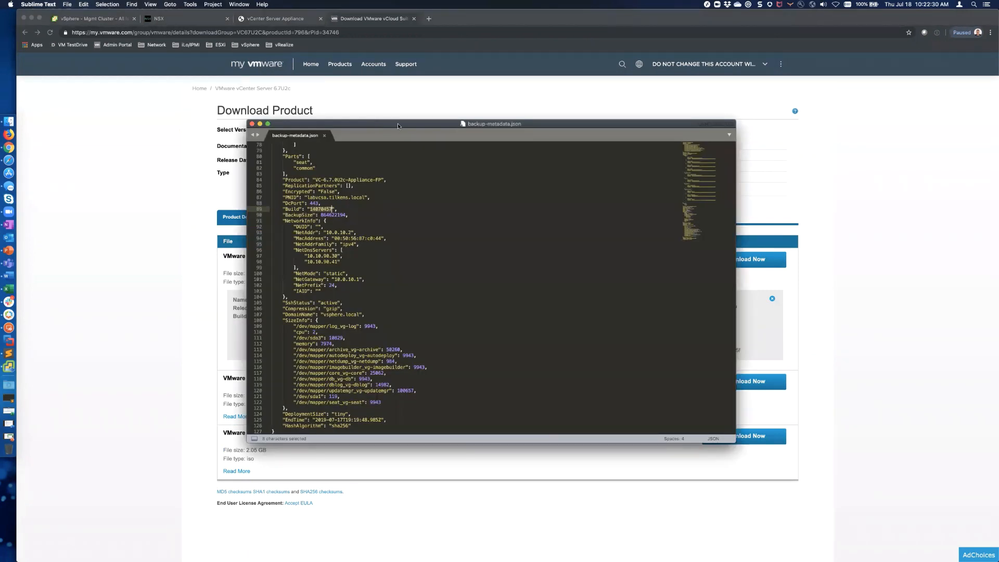
drag(374, 123, 520, 124)
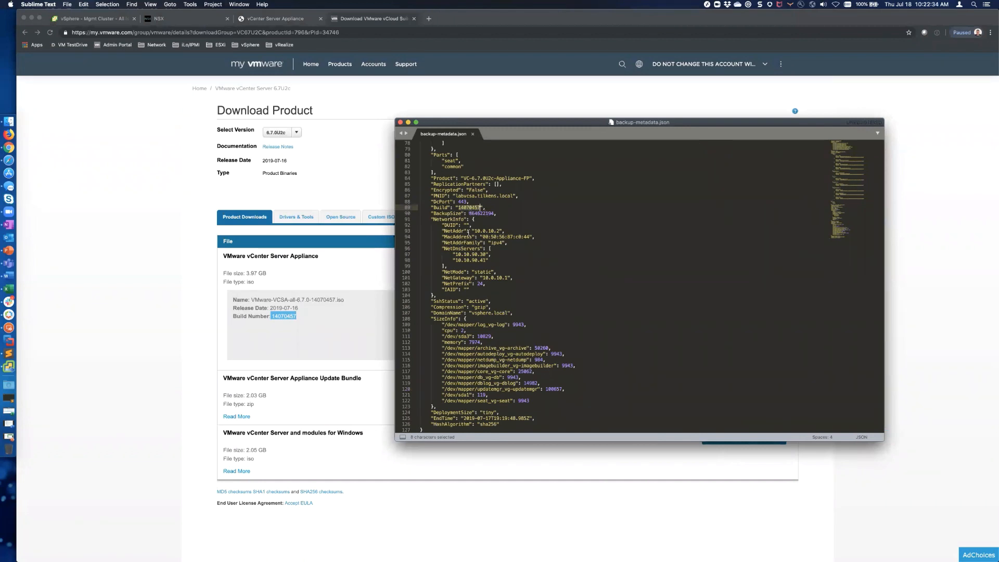
click(307, 138)
Step: Switch the download page to version 6.7.0U2a and select its build 13643870
click(296, 133)
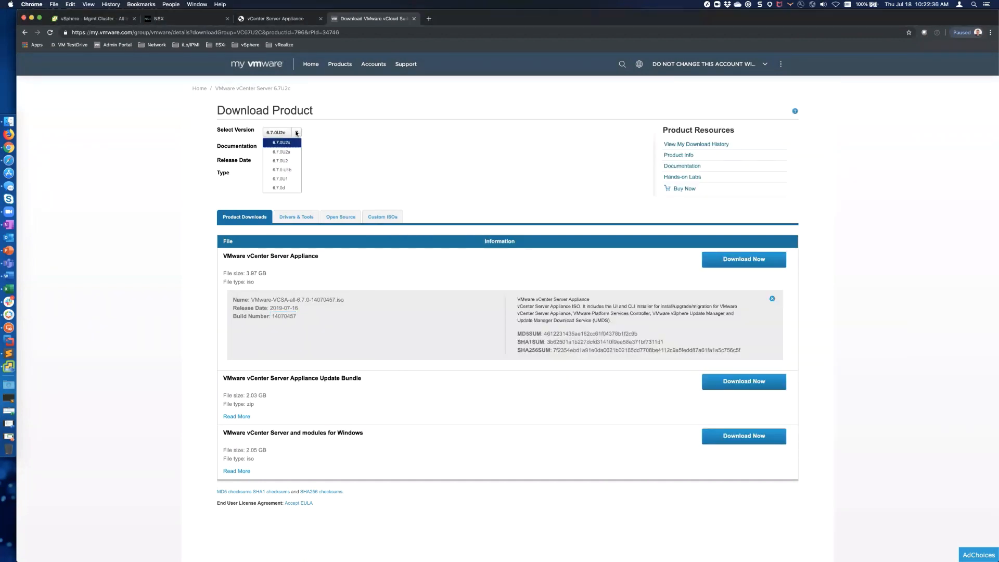
click(287, 151)
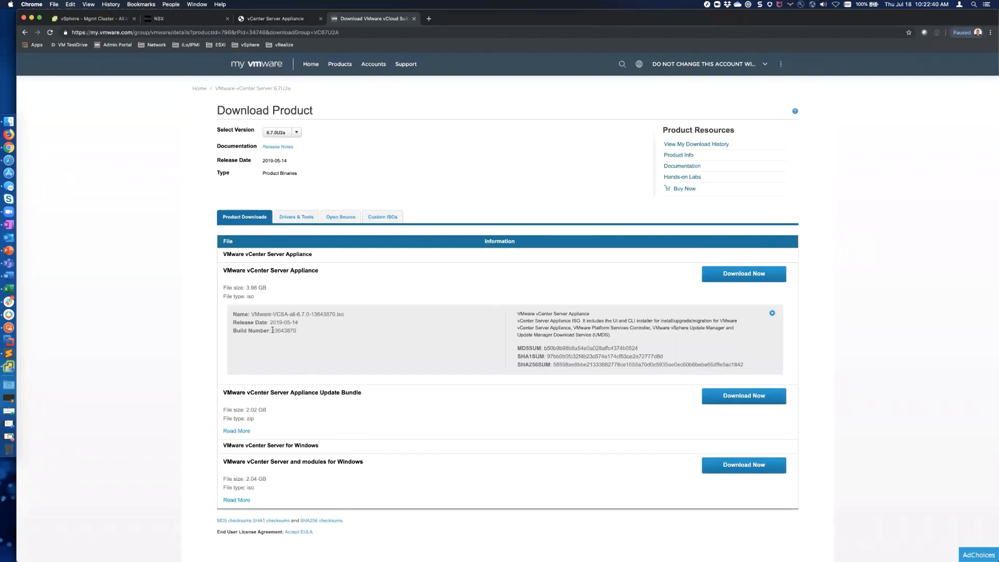
double_click(287, 330)
Step: Close backup-metadata.json in Sublime Text and switch away from the editor
key(super+Tab)
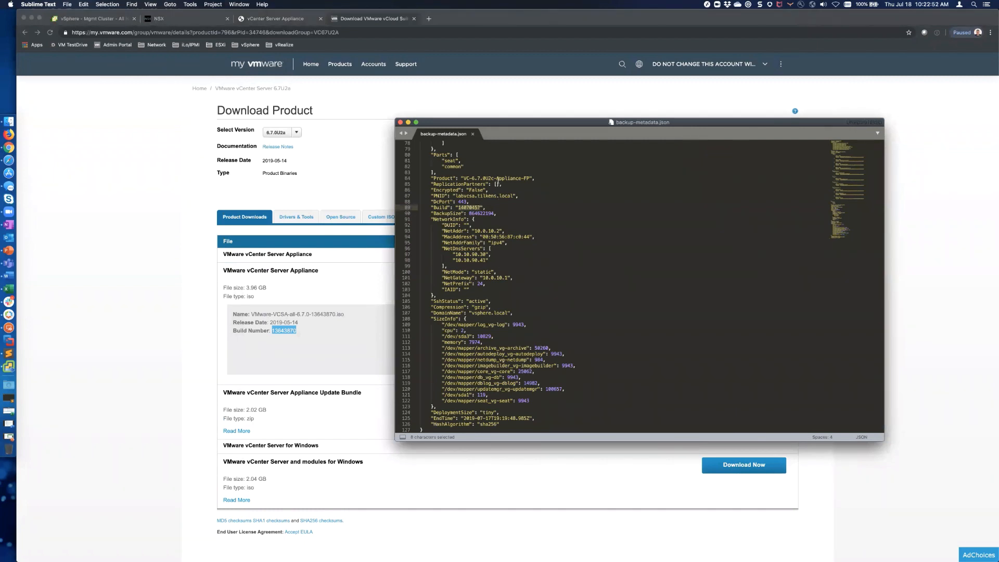
click(473, 135)
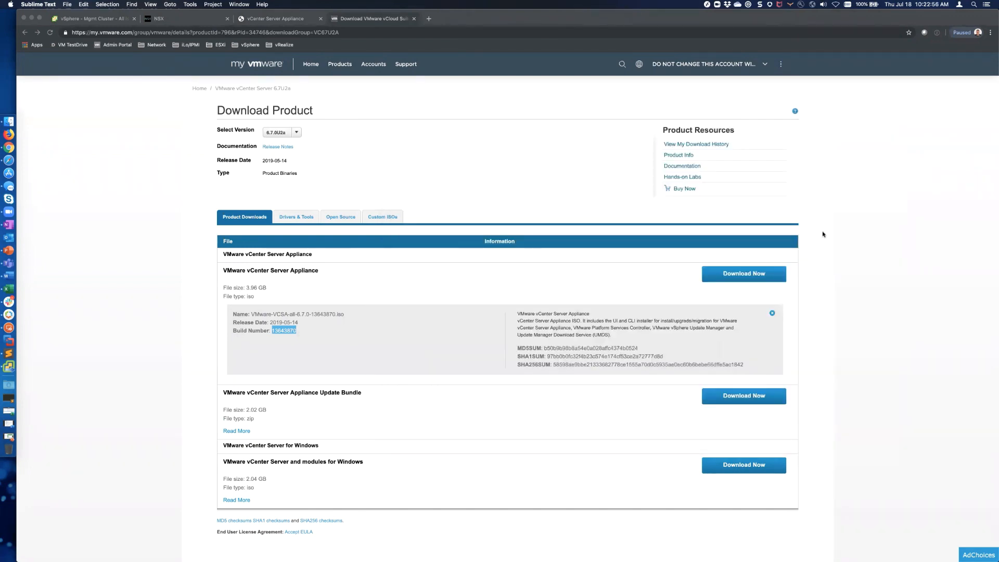
key(super+Tab)
key(super+Tab)
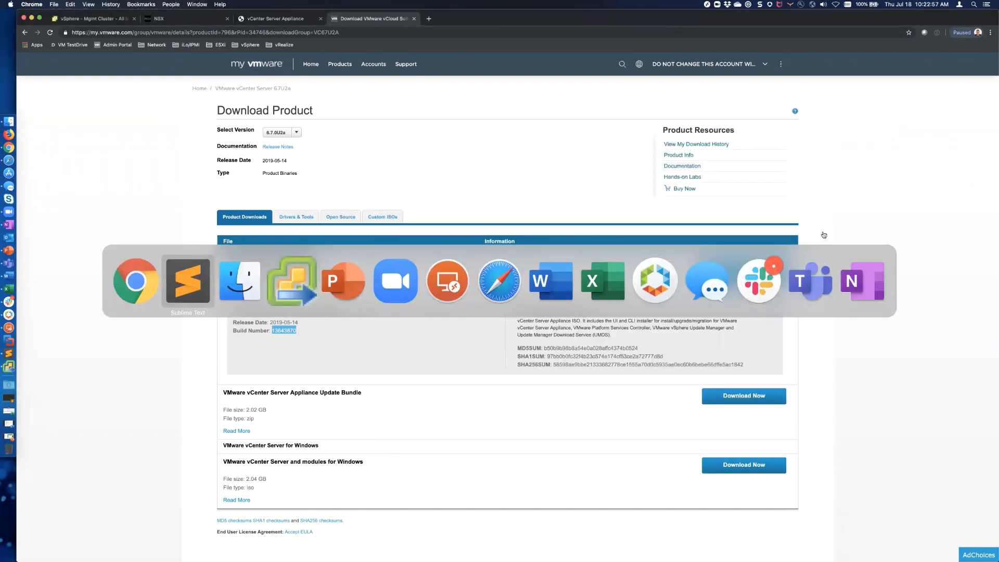
key(super+Tab)
key(super+Tab)
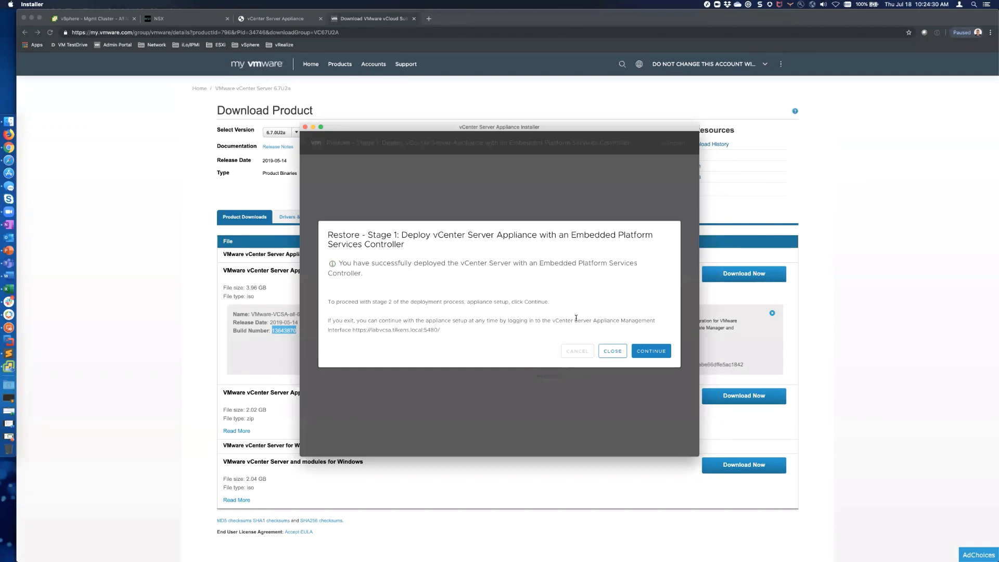
Step: Look at the Mgmt Cluster Monitor in the vSphere Client, check the installer, then return to the browser
click(101, 20)
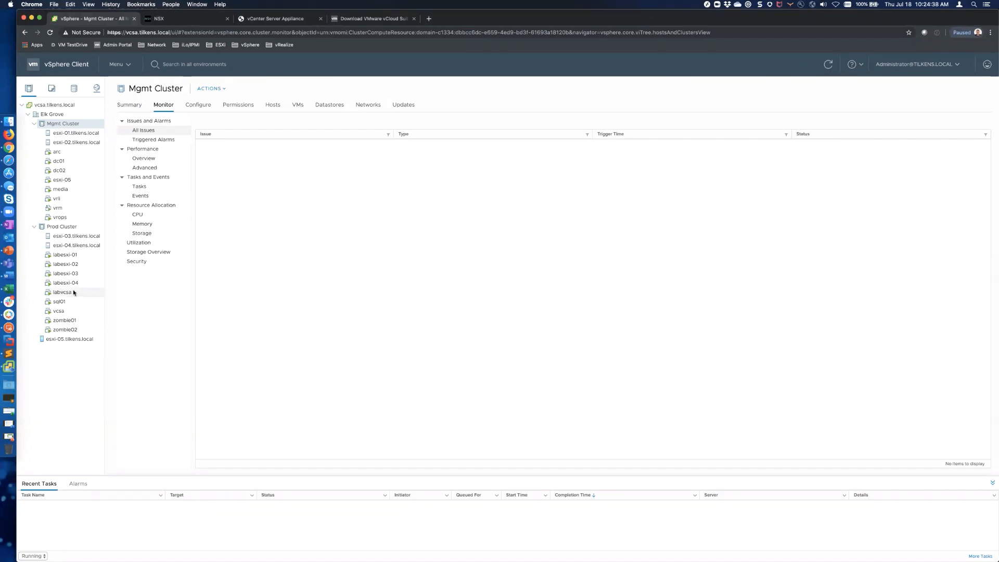
key(super+Tab)
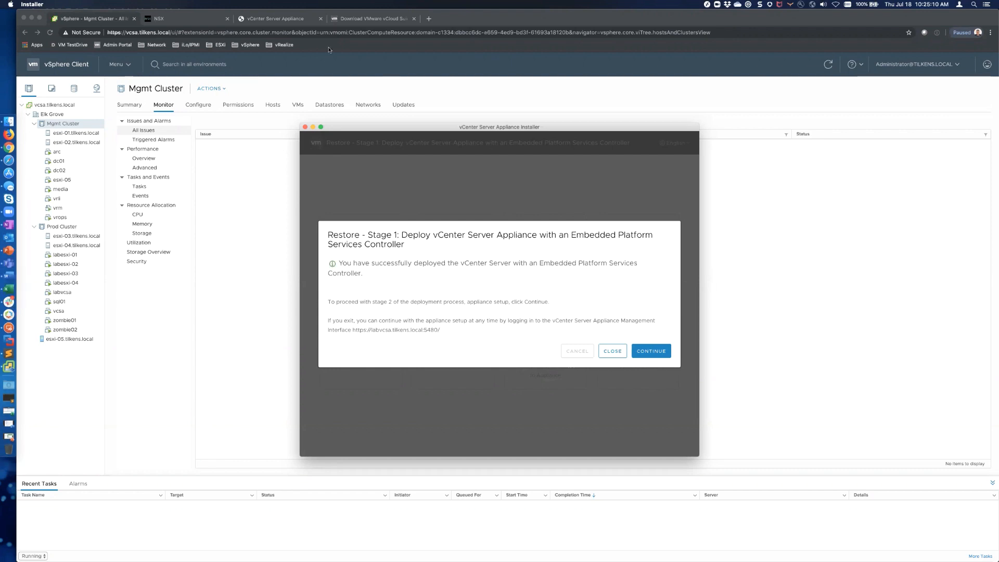
click(251, 20)
Step: Expand Backup Schedule Status on the appliance Backup page, then return to the installer
click(250, 20)
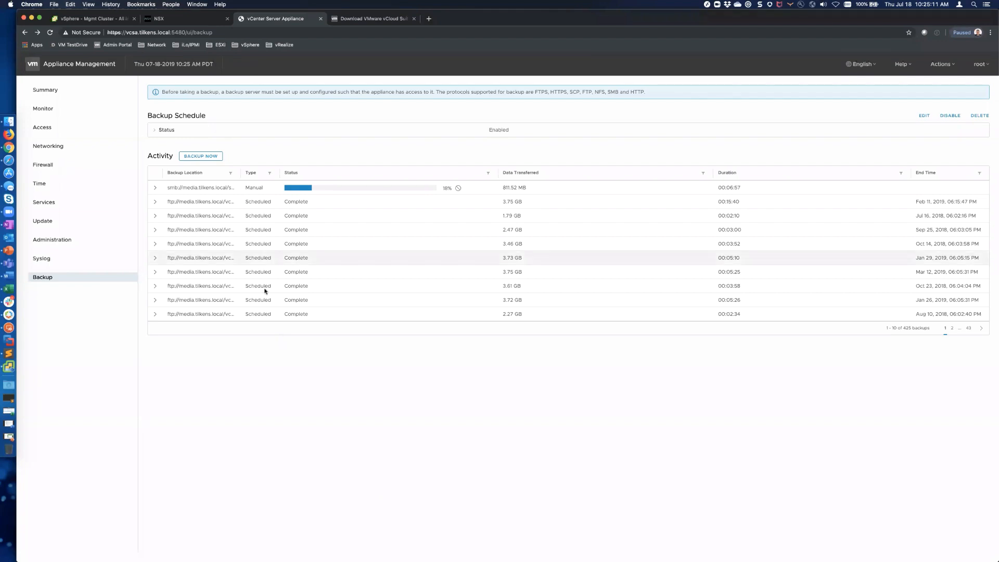
click(172, 130)
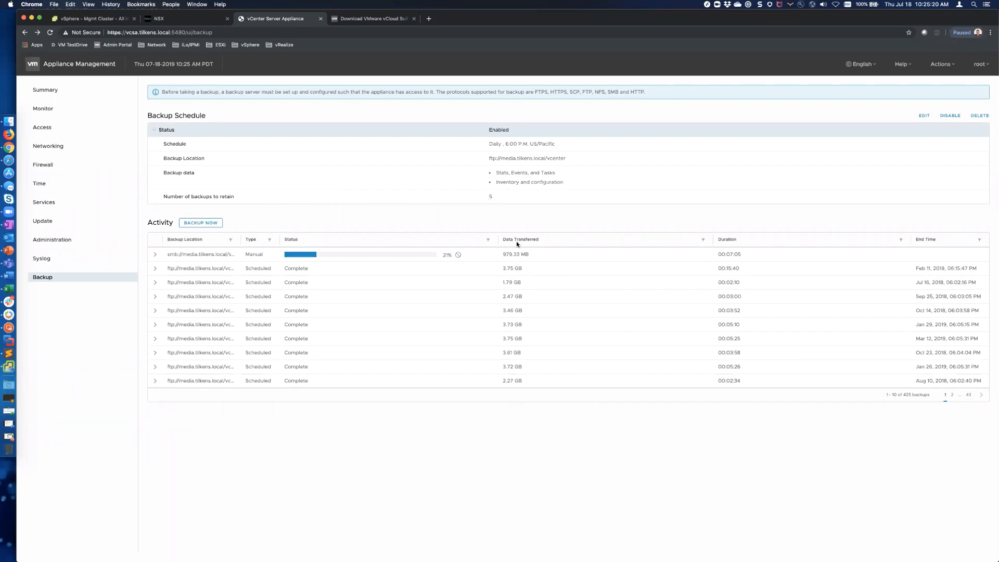
key(super+Tab)
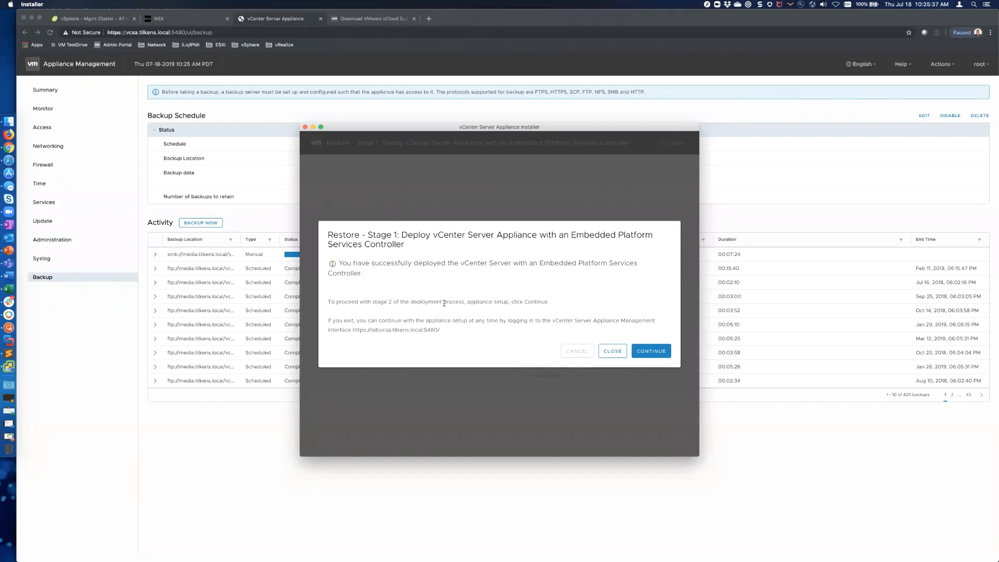
Step: Advance through Introduction, Backup details and Ready to complete, Finish, and confirm the warning
click(661, 353)
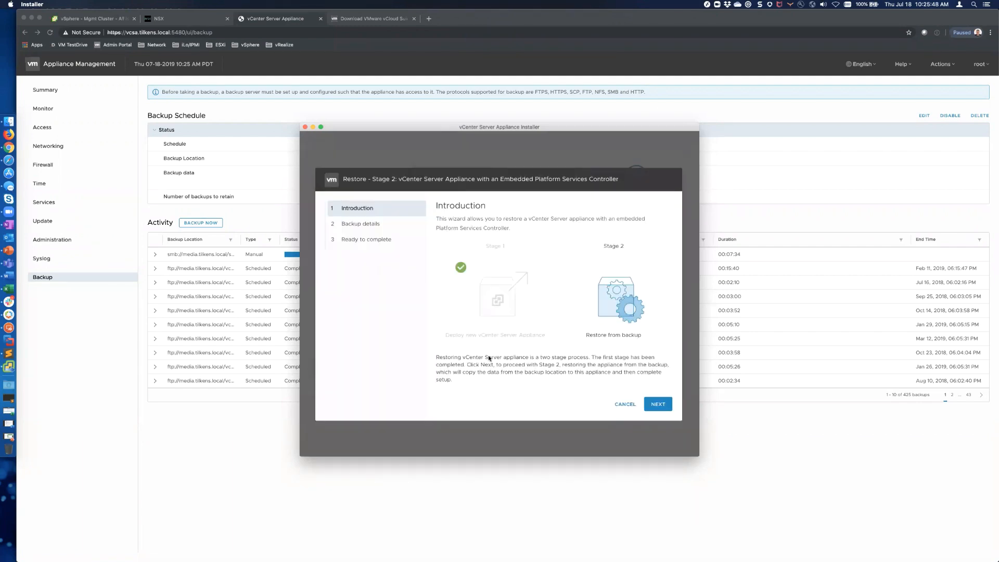
click(658, 404)
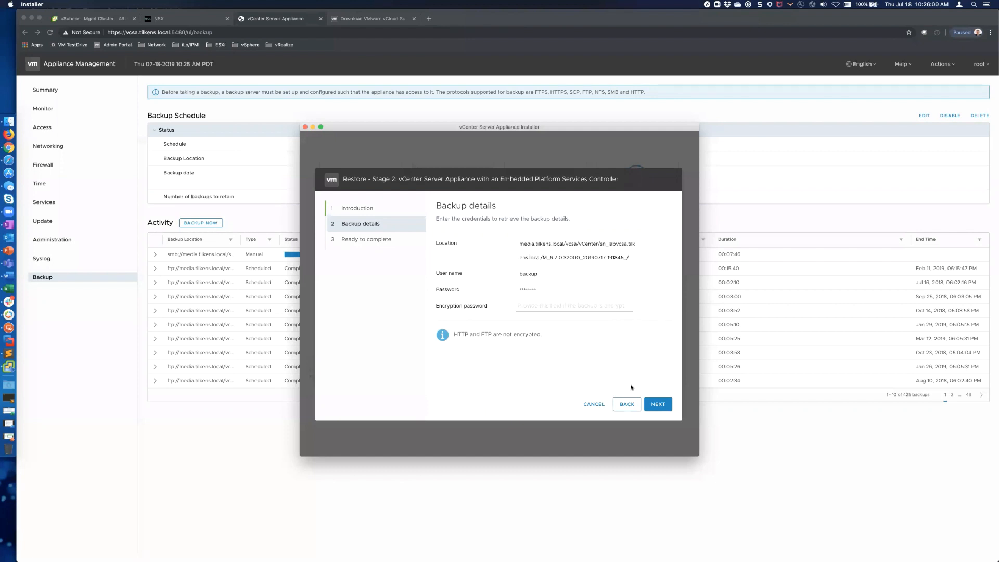
click(245, 311)
key(super+Tab)
click(659, 405)
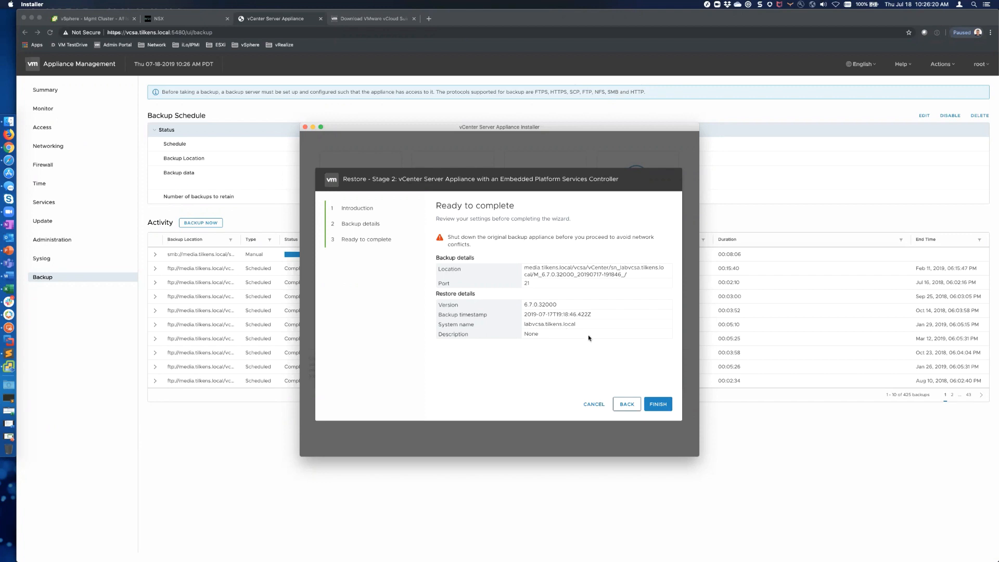
click(657, 405)
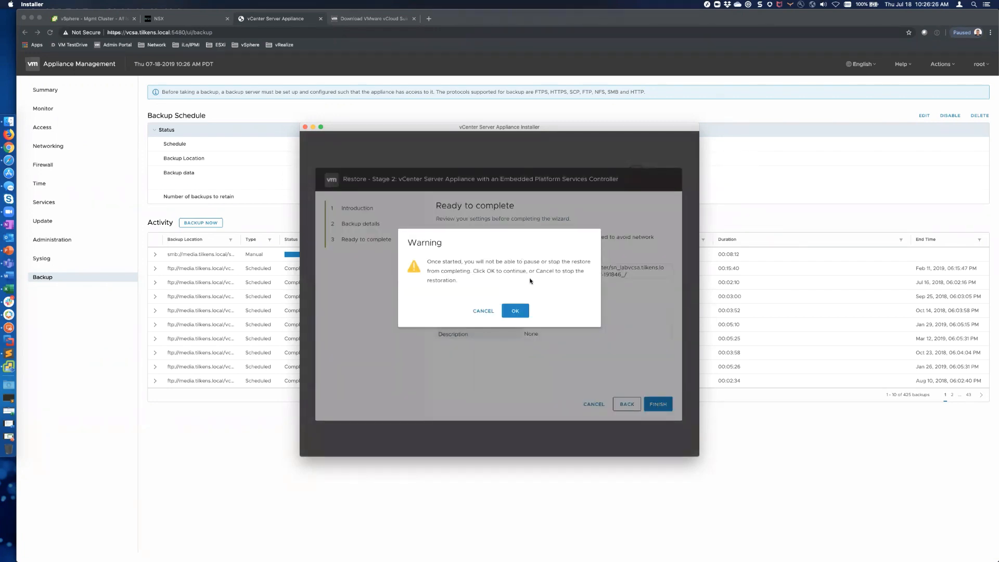
click(516, 310)
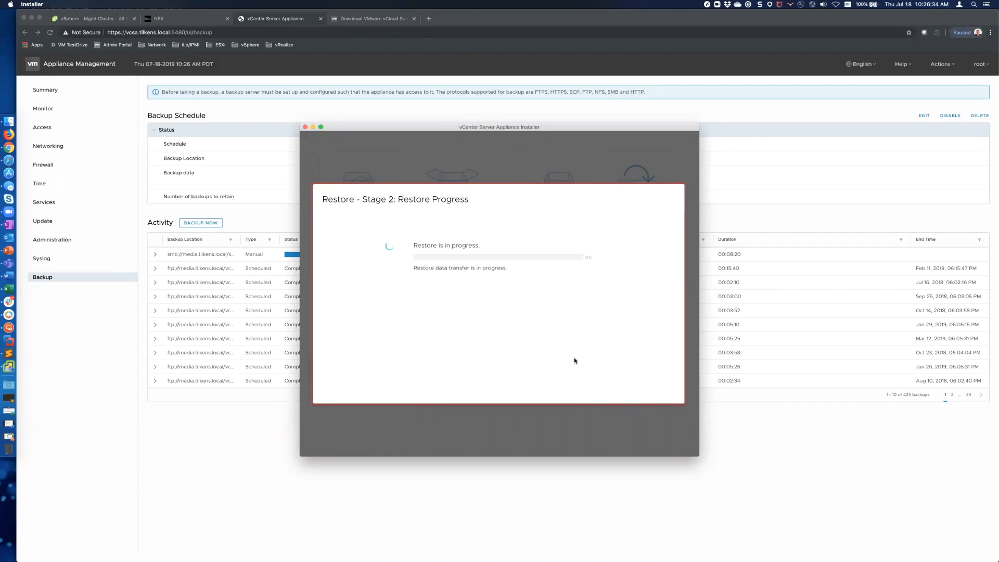
Step: Connect to the MEDIA remote desktop, accepting the certificate
click(11, 328)
click(638, 115)
double_click(638, 115)
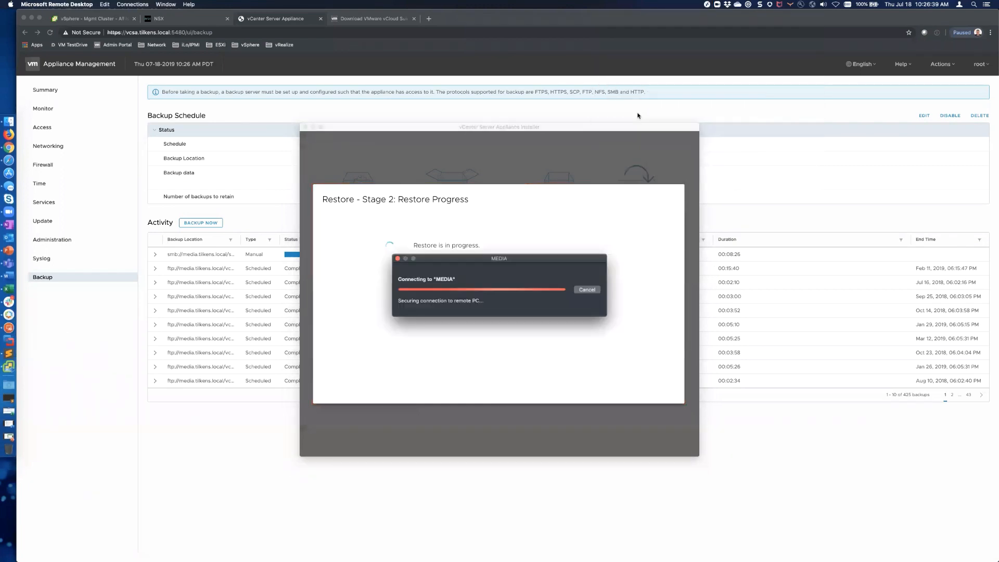
click(594, 318)
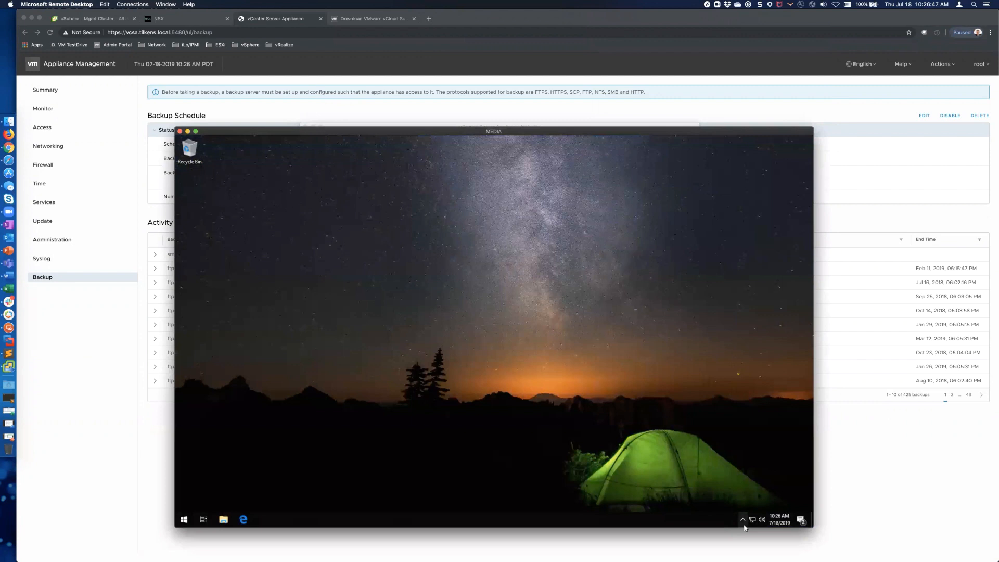
click(743, 525)
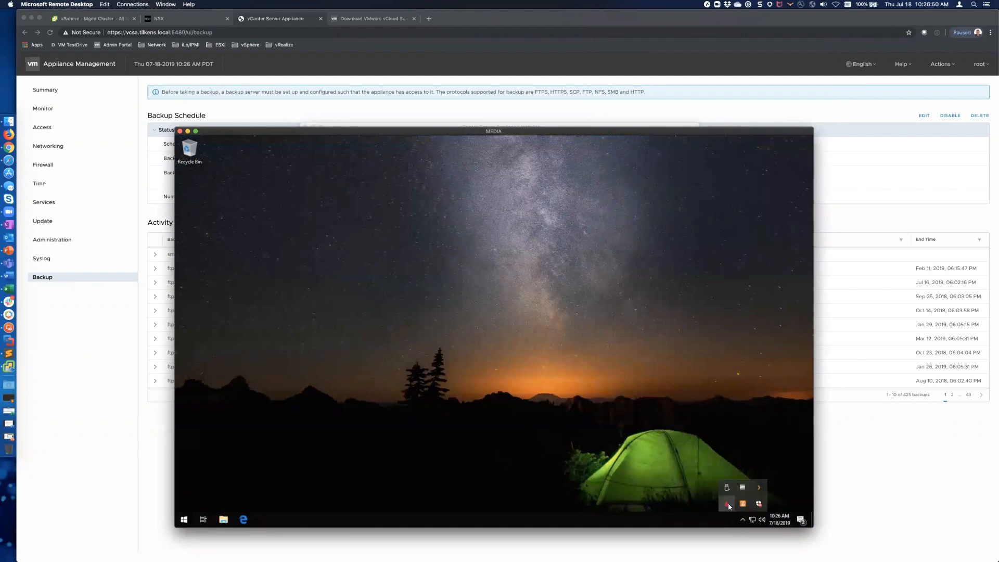
click(592, 464)
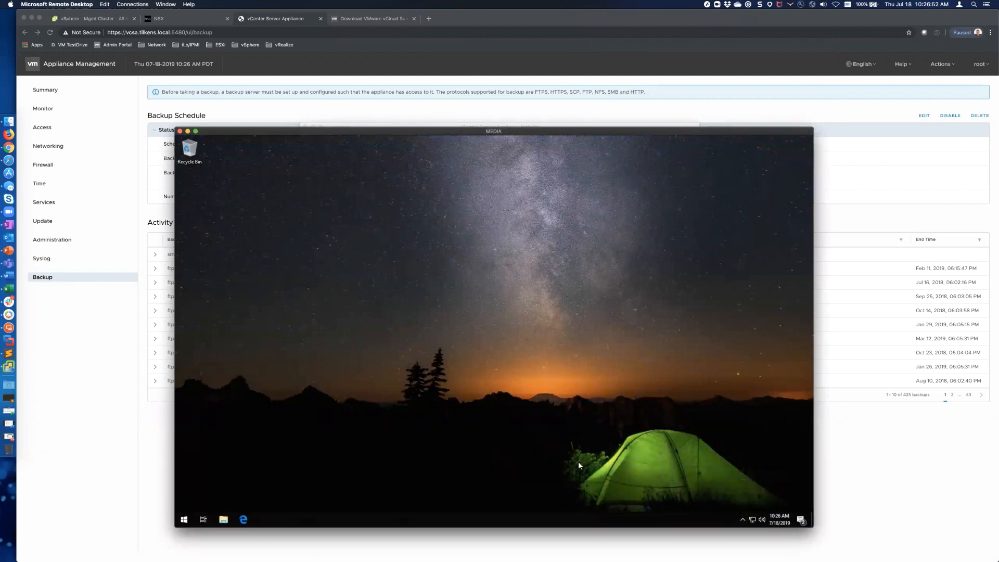
Step: Launch FileZilla Server Interface from the Start menu and connect to the local server
click(185, 520)
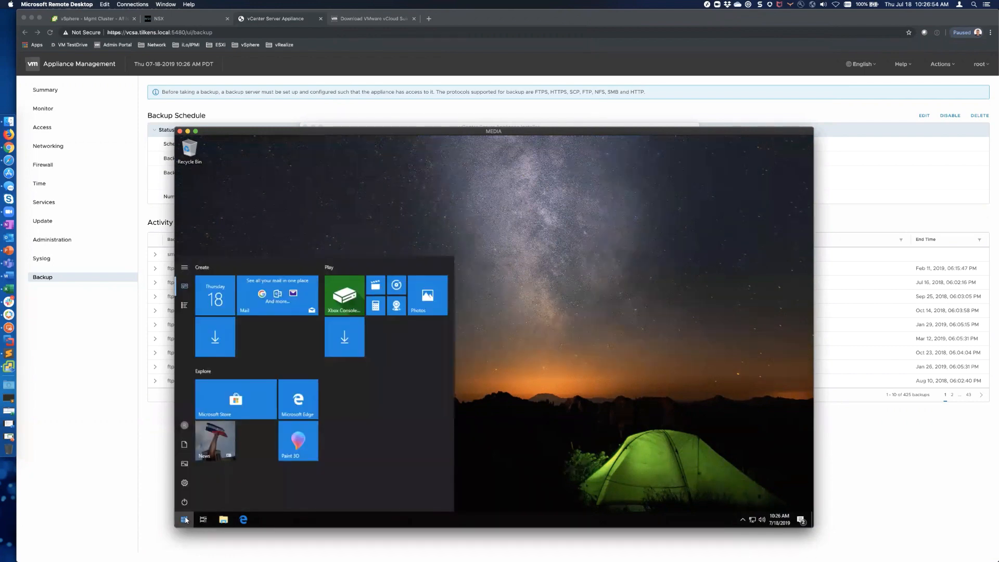
text(file)
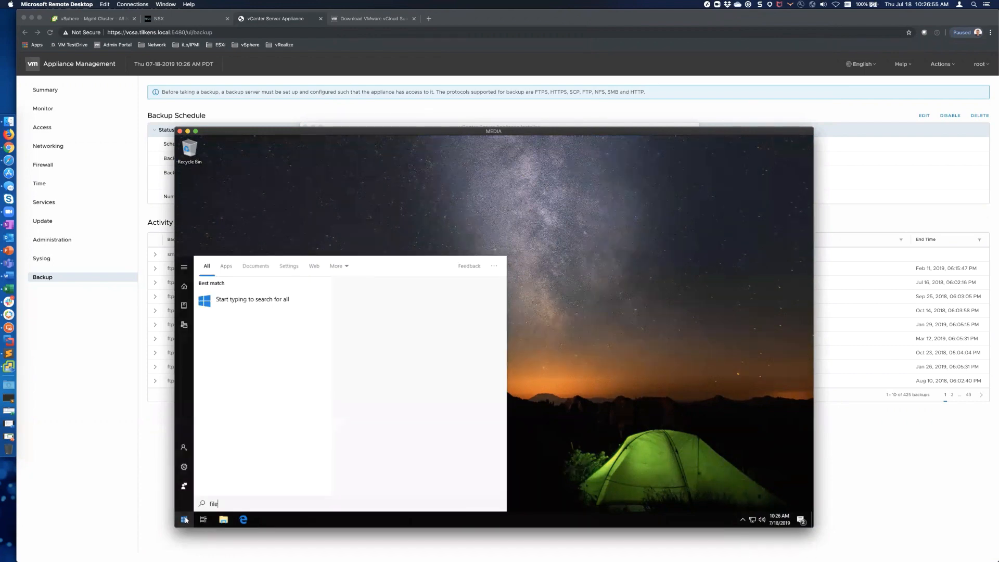
text(z)
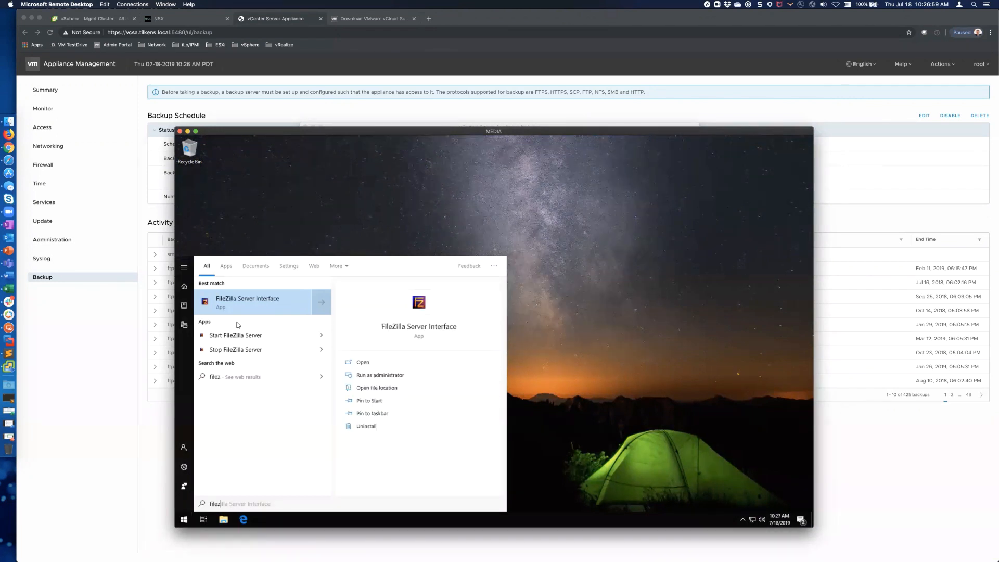
click(246, 307)
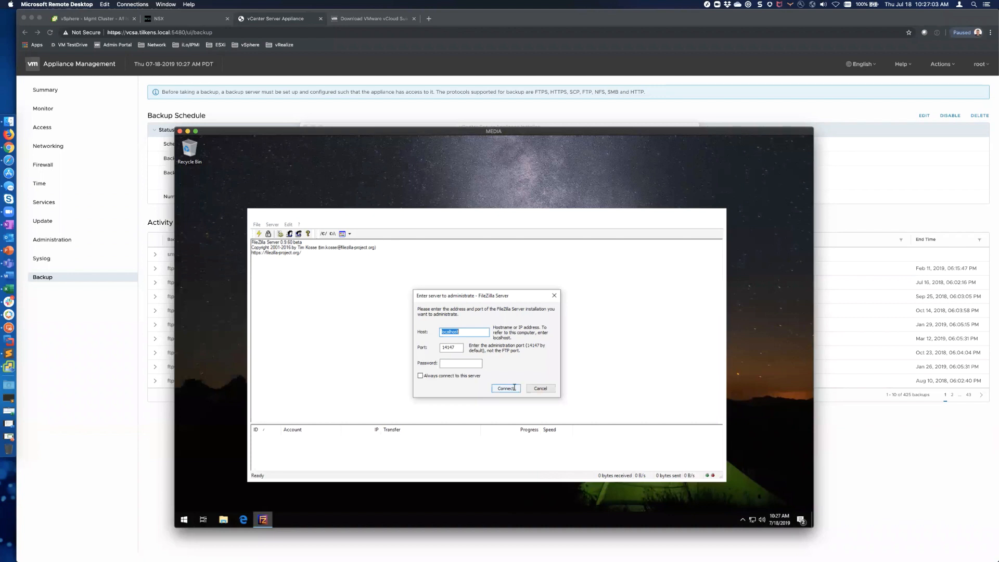
click(515, 388)
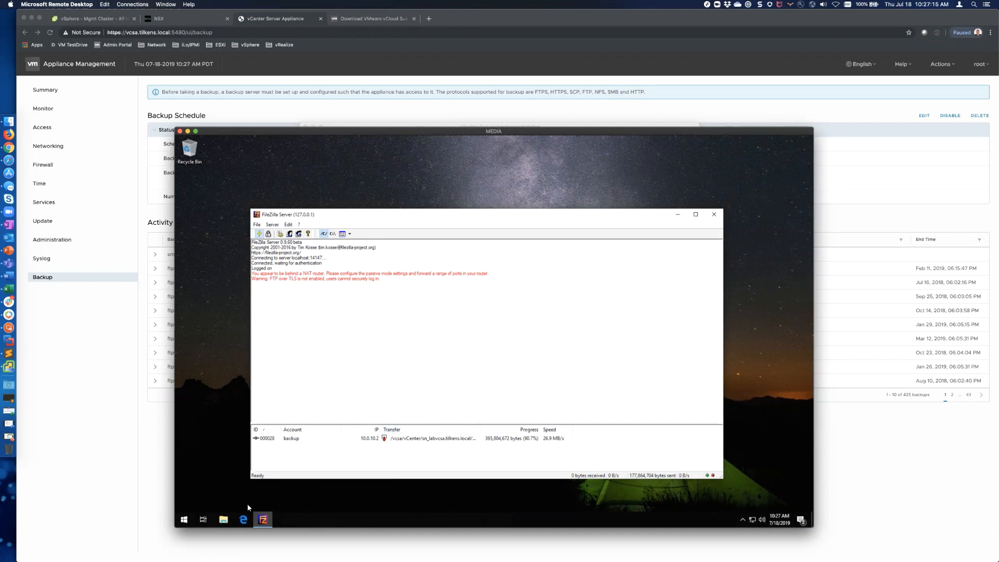
key(super+Tab)
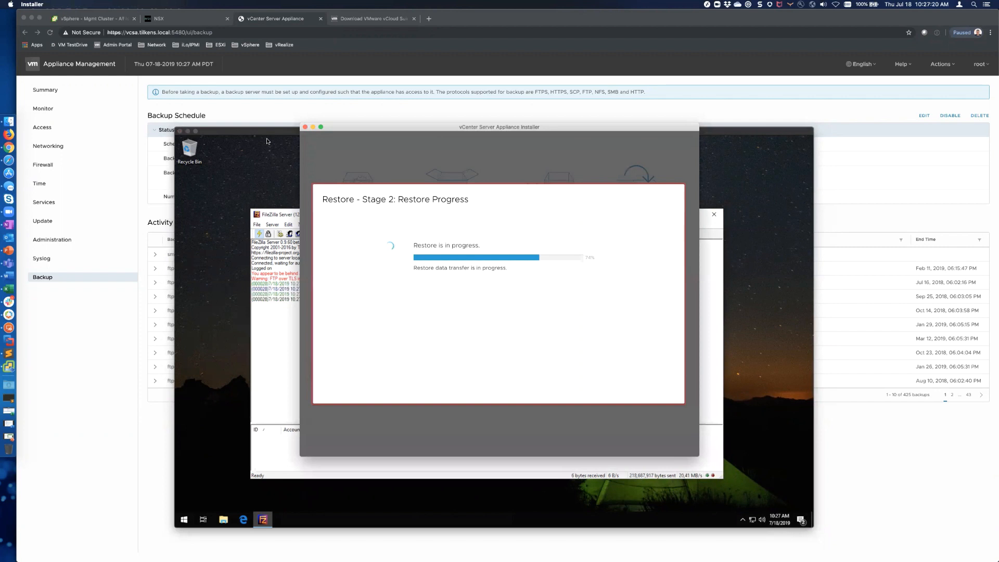
Step: Compare restore progress with the FileZilla log, then expand the running manual SMB backup's details
click(288, 225)
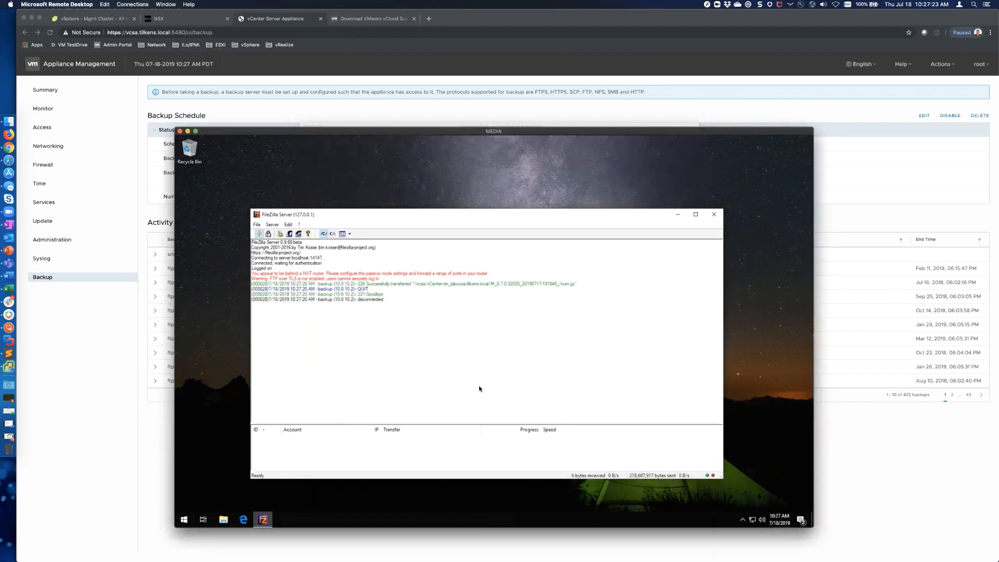
key(super+Tab)
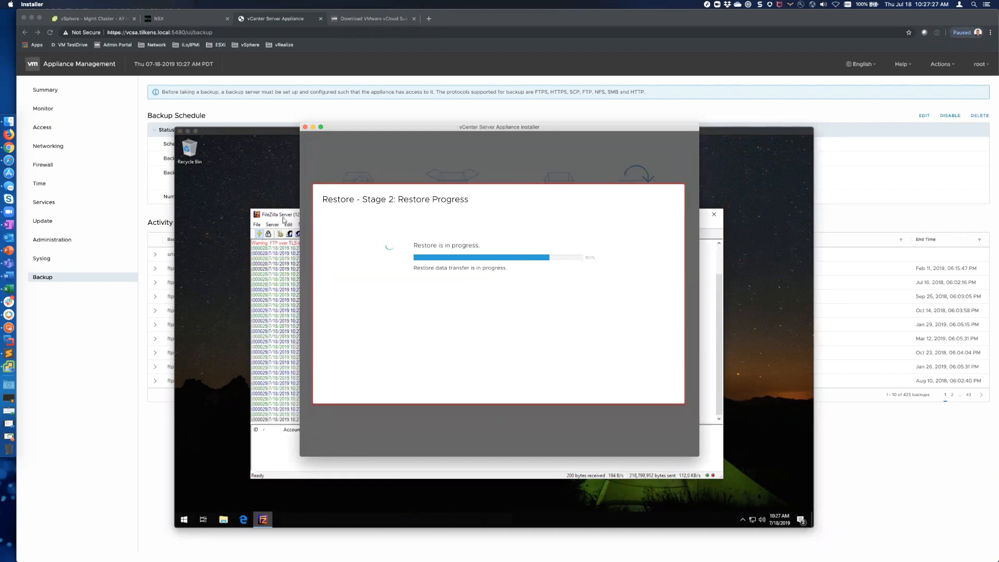
click(283, 221)
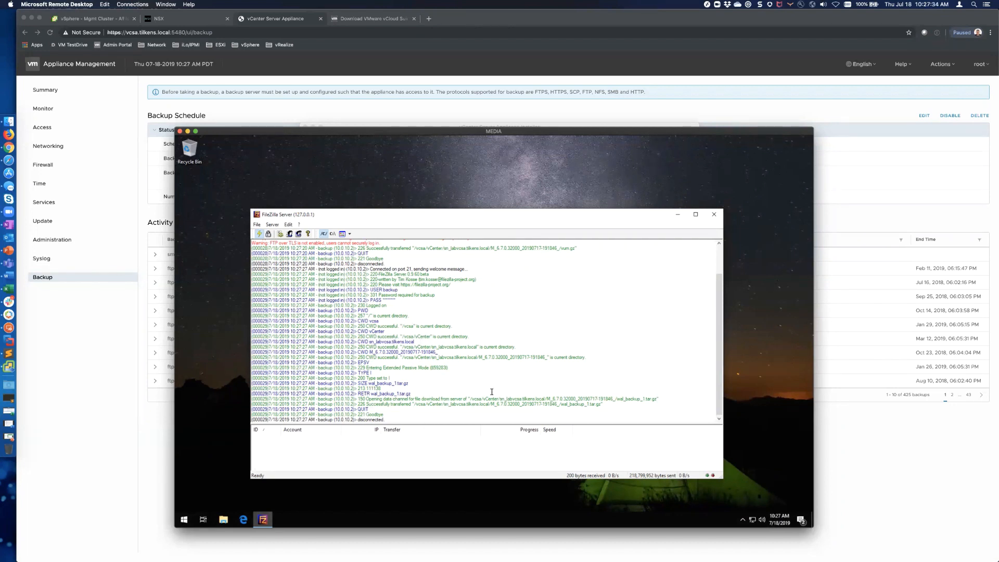
key(super+Tab)
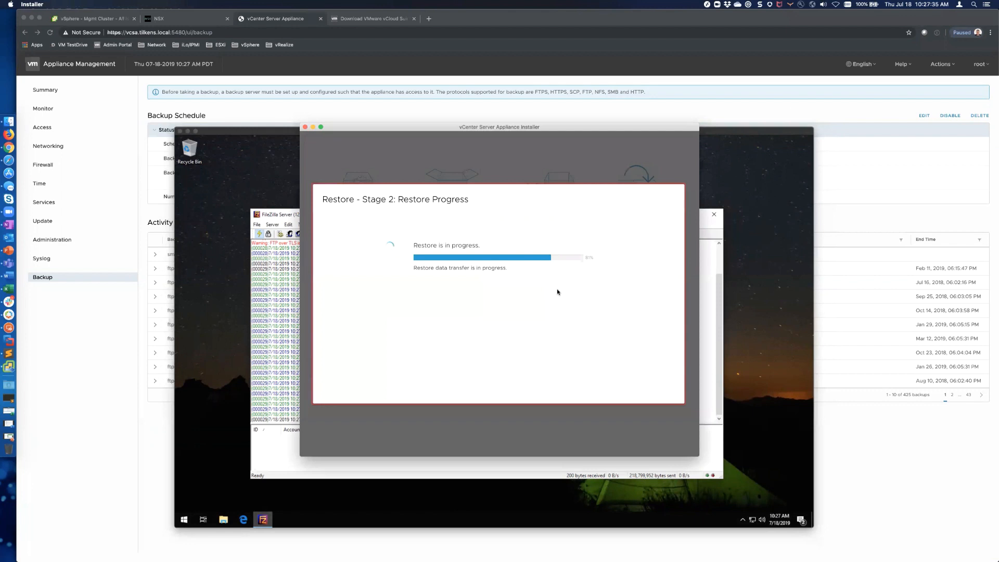
click(134, 393)
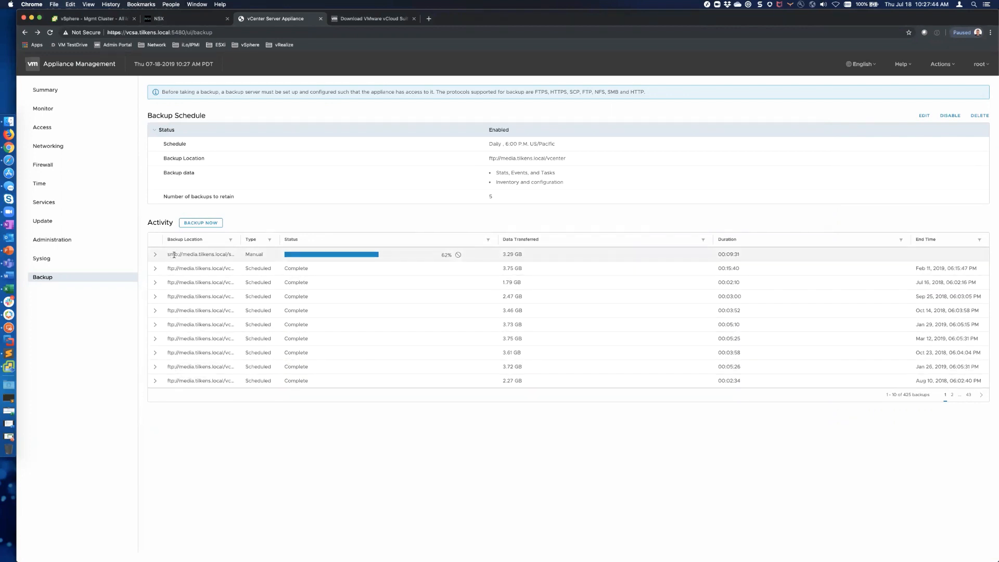
click(155, 254)
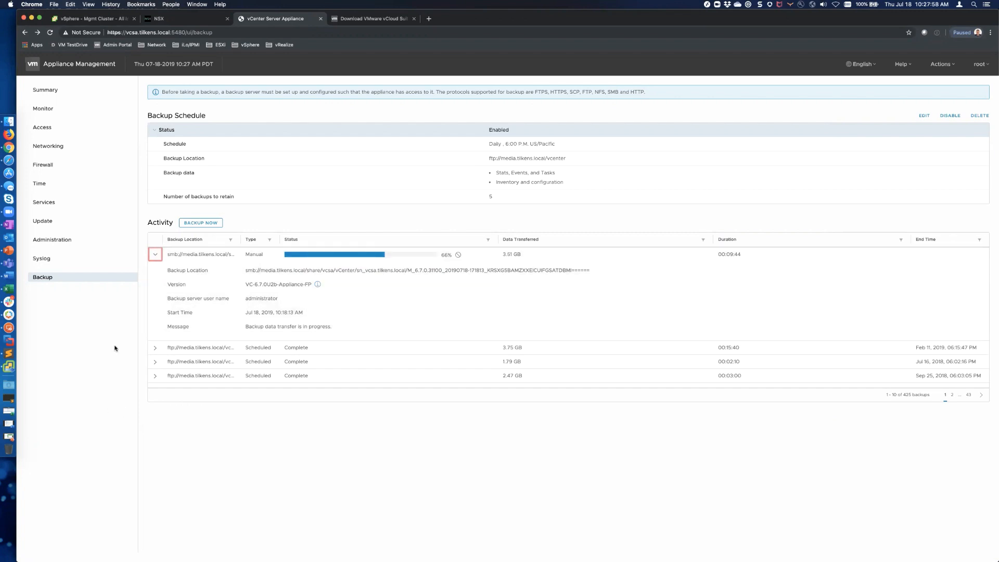
Step: Browse share › vcsa › vCenter › sn_vcsa.tilkens.local in Finder to inspect the M_6.7.0.311… backup folder
click(9, 121)
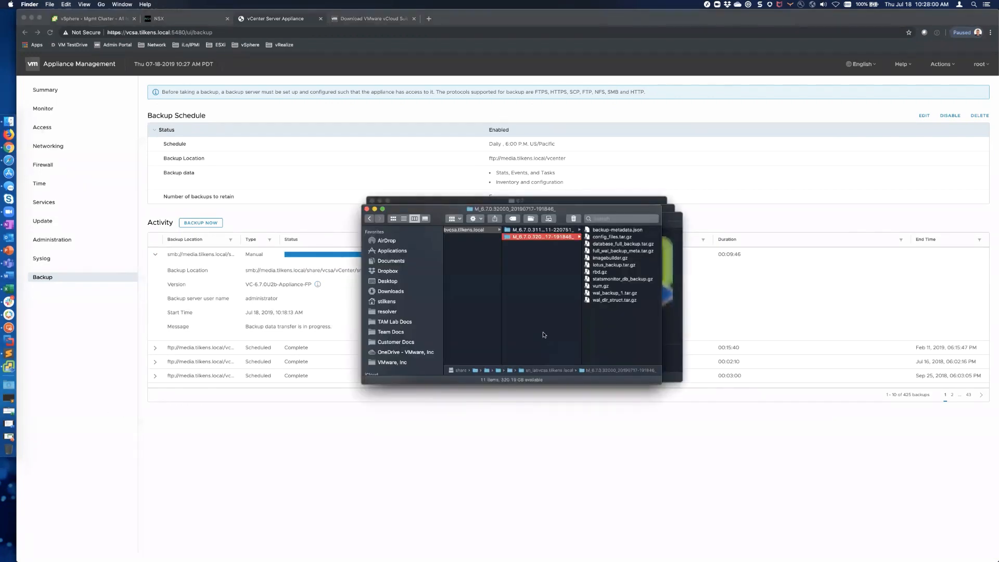
scroll(520, 319, left, 5)
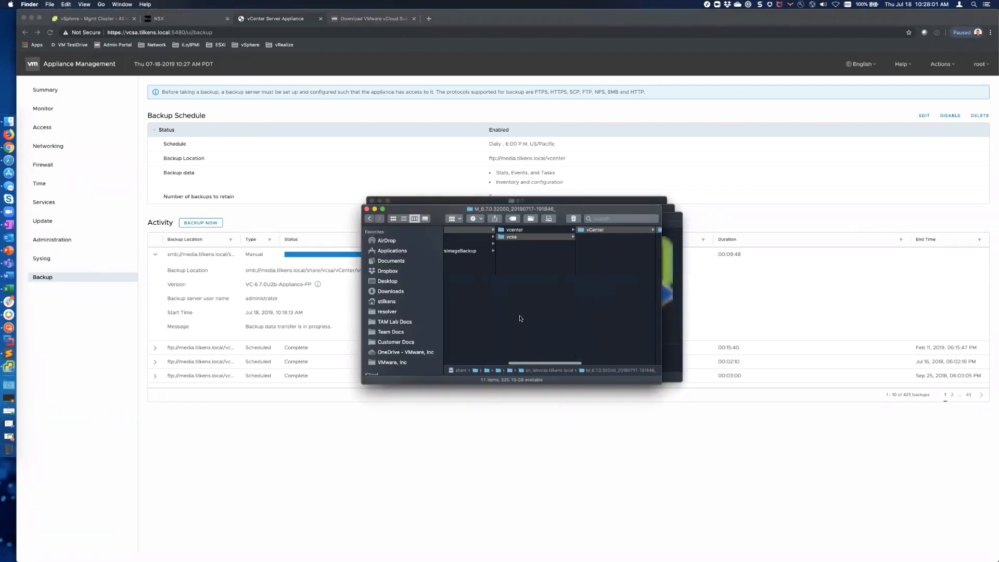
scroll(520, 318, left, 2)
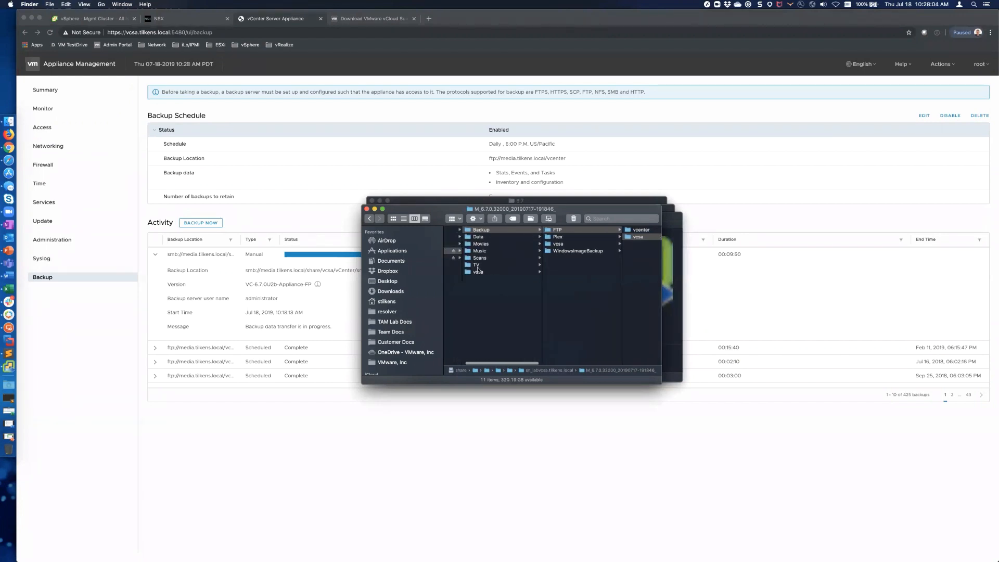
click(477, 273)
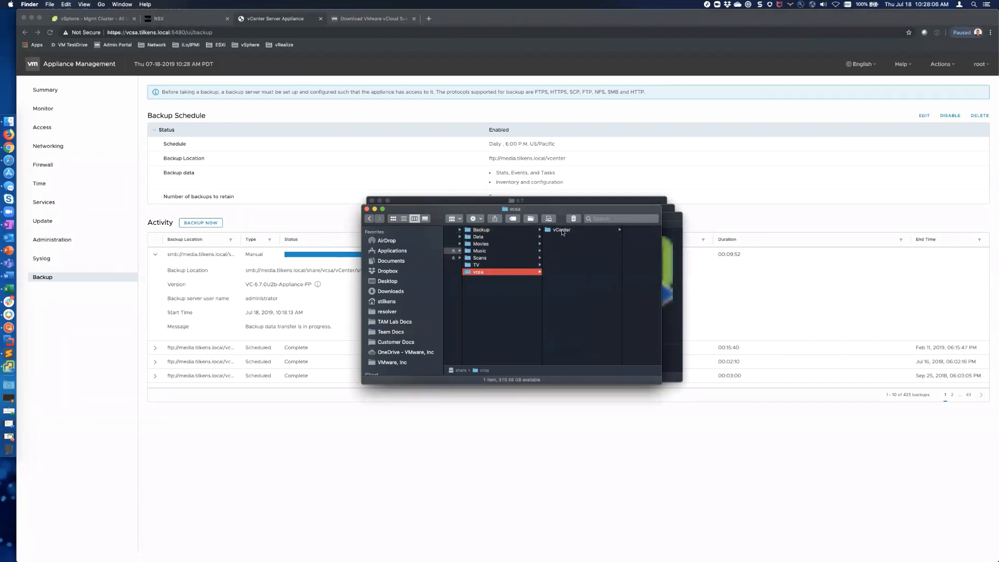
click(563, 230)
click(594, 230)
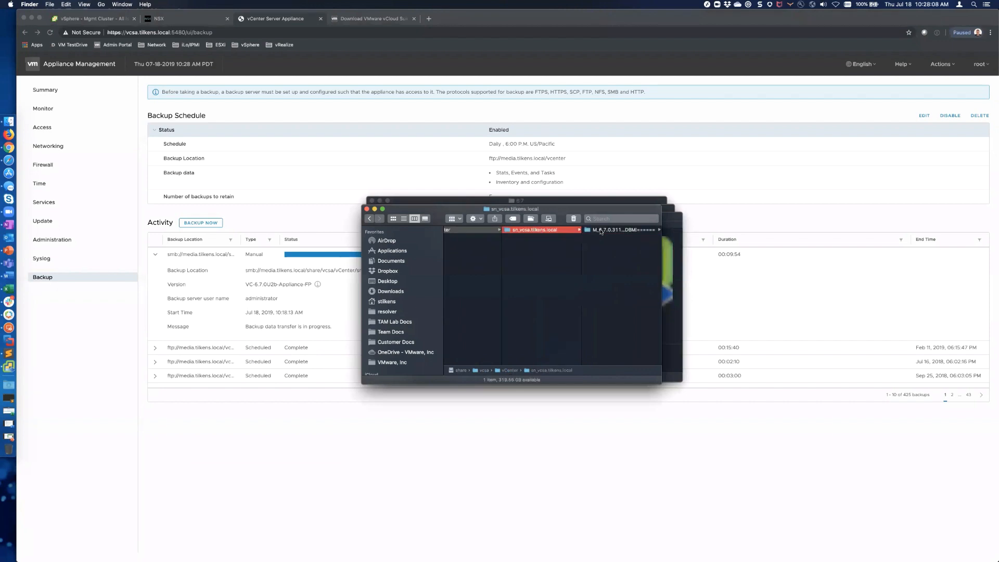
click(609, 231)
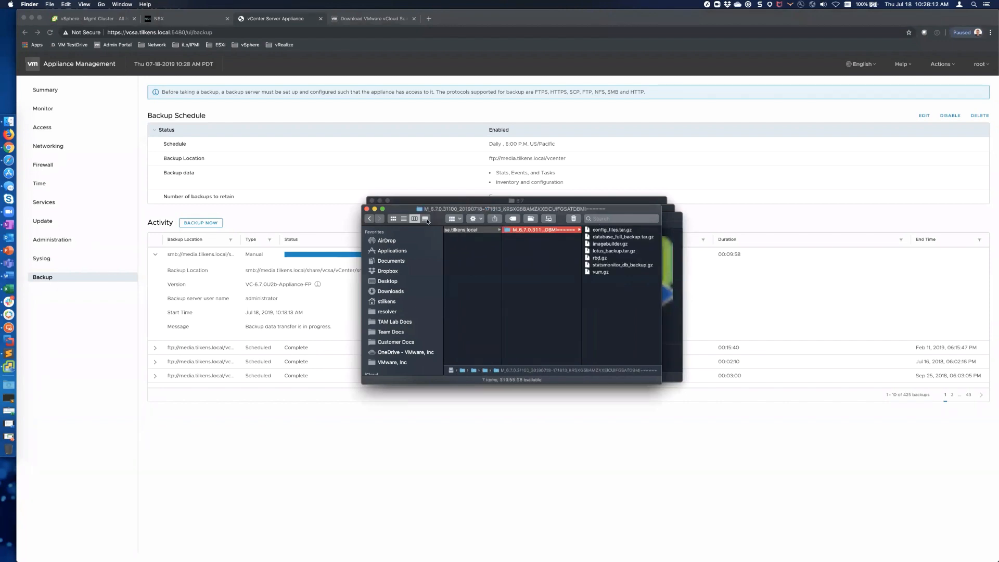
click(523, 248)
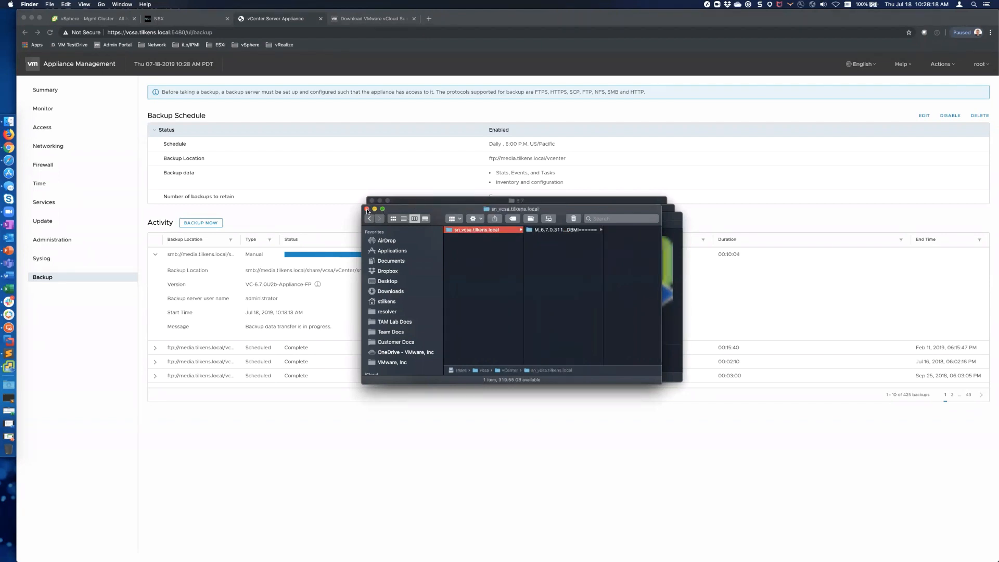
key(super+Tab)
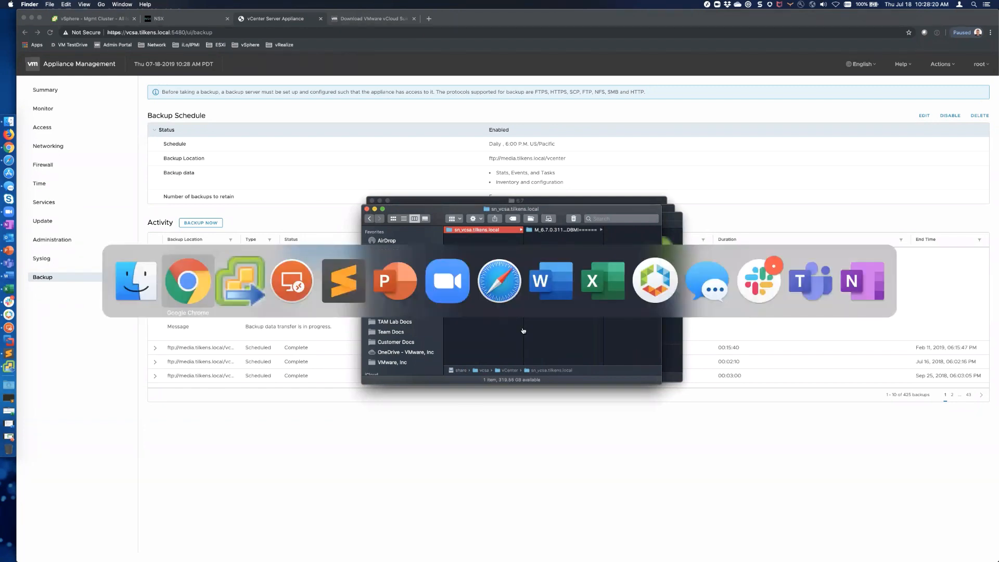
key(super+Tab)
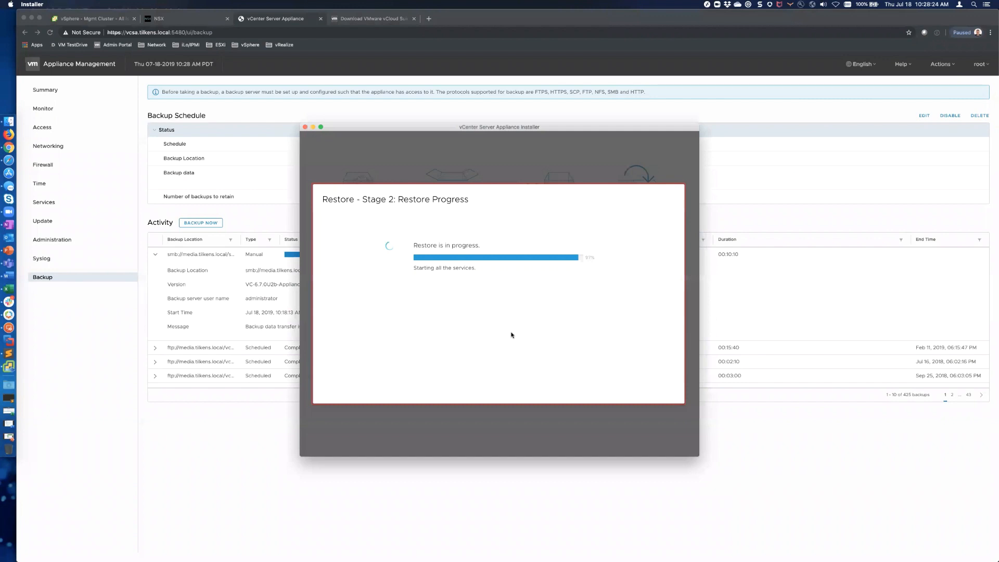
Step: Show labvcsa's Memory chart under Monitor > Performance > Advanced, then check the restore
click(103, 23)
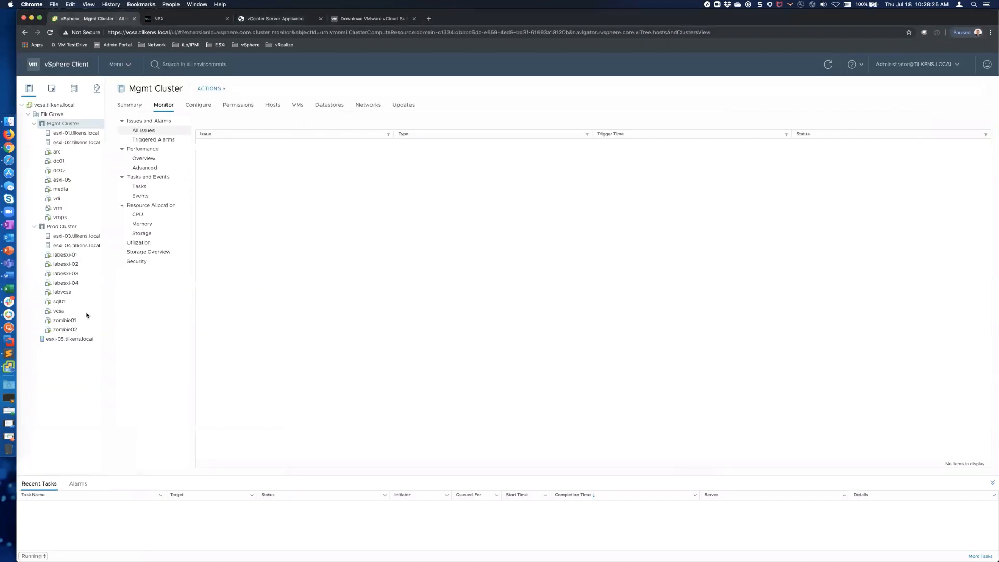
click(63, 293)
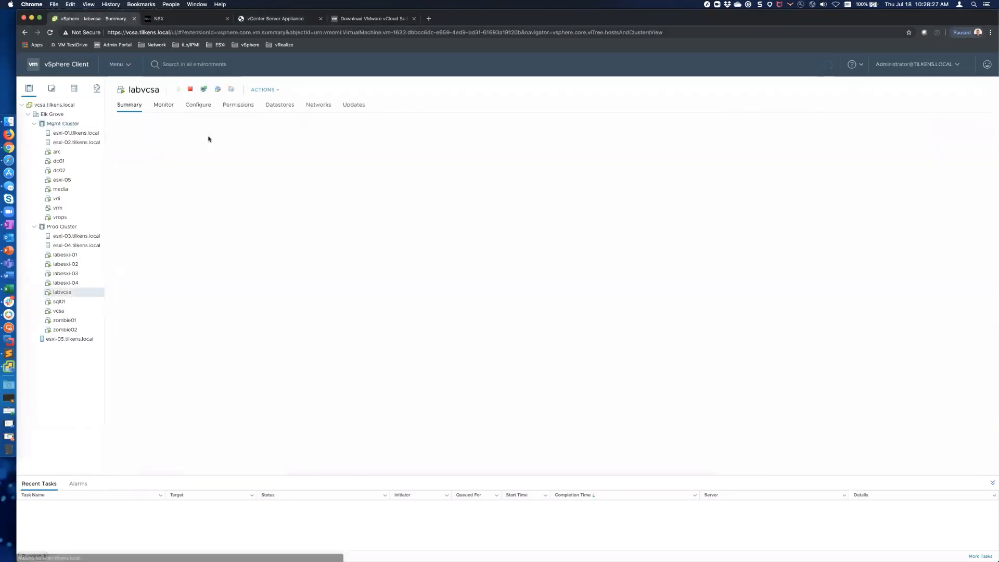
click(163, 105)
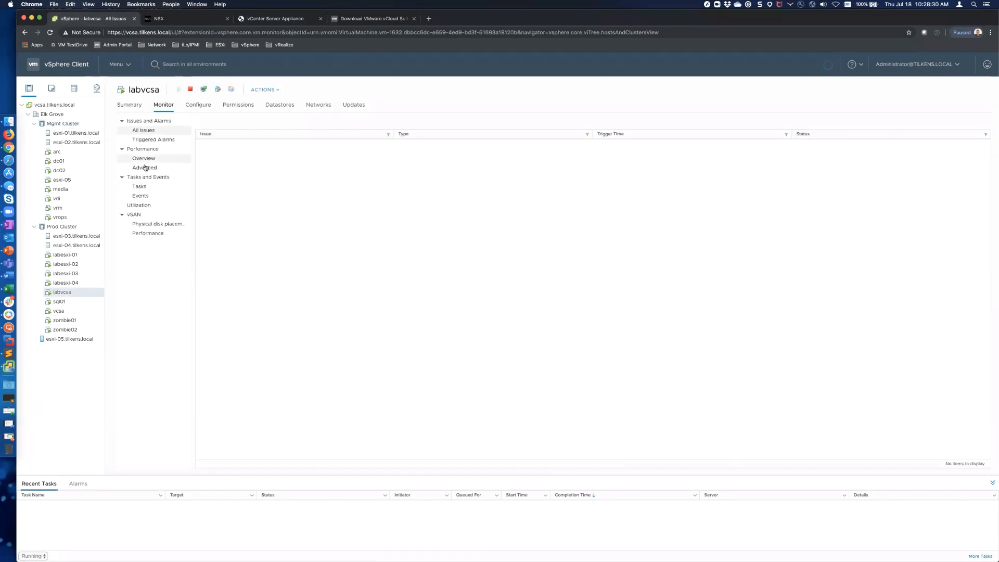
click(145, 167)
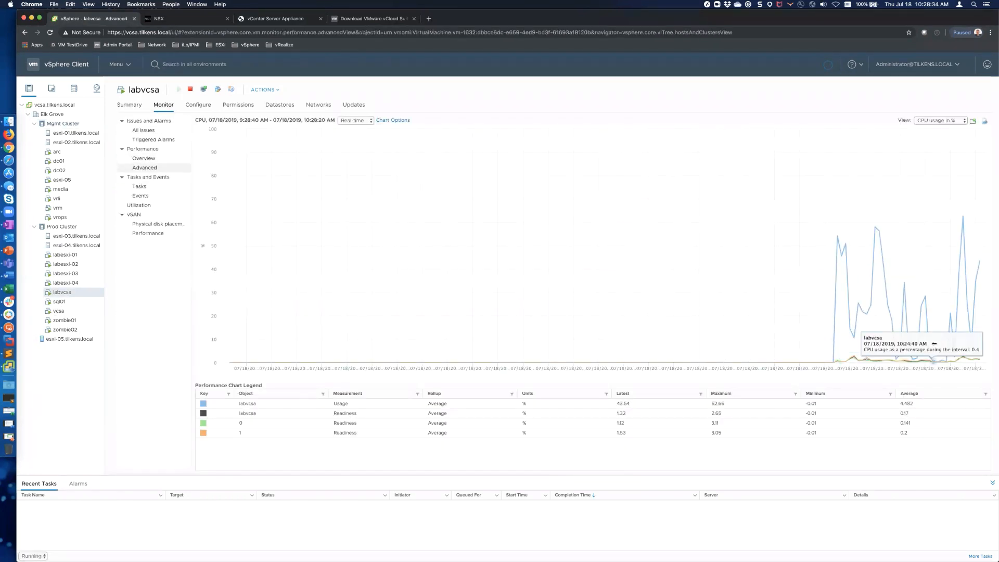
click(939, 120)
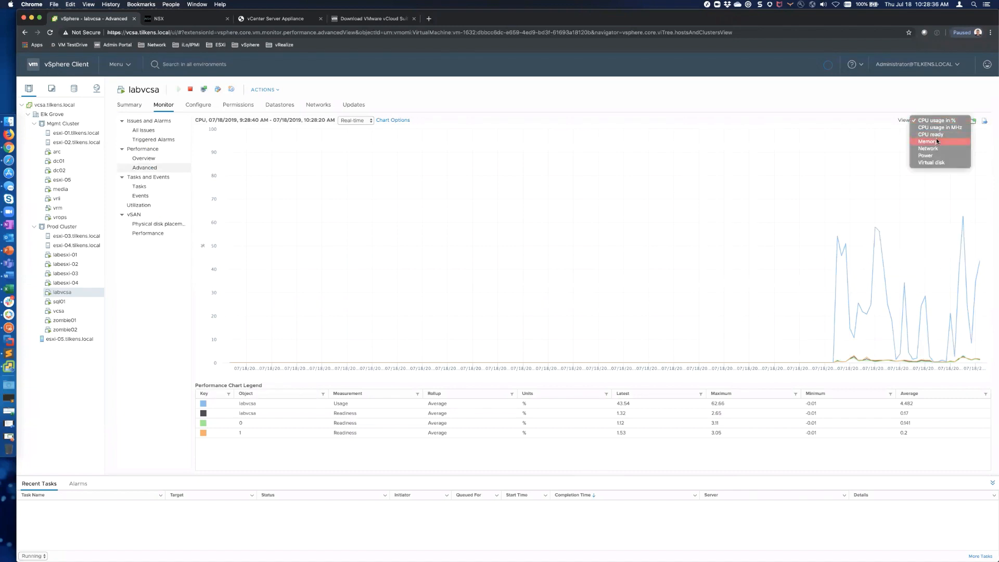
click(936, 141)
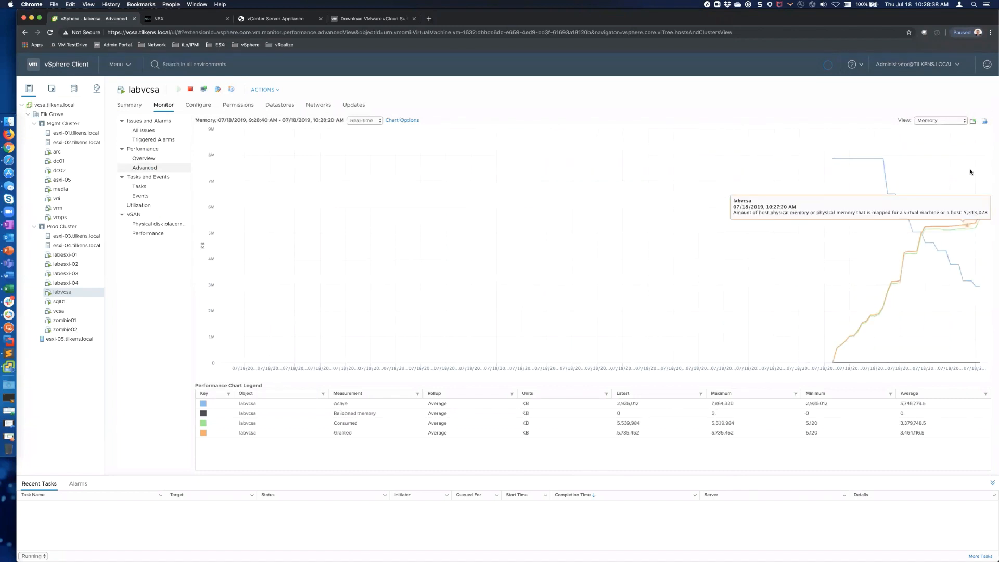
click(960, 120)
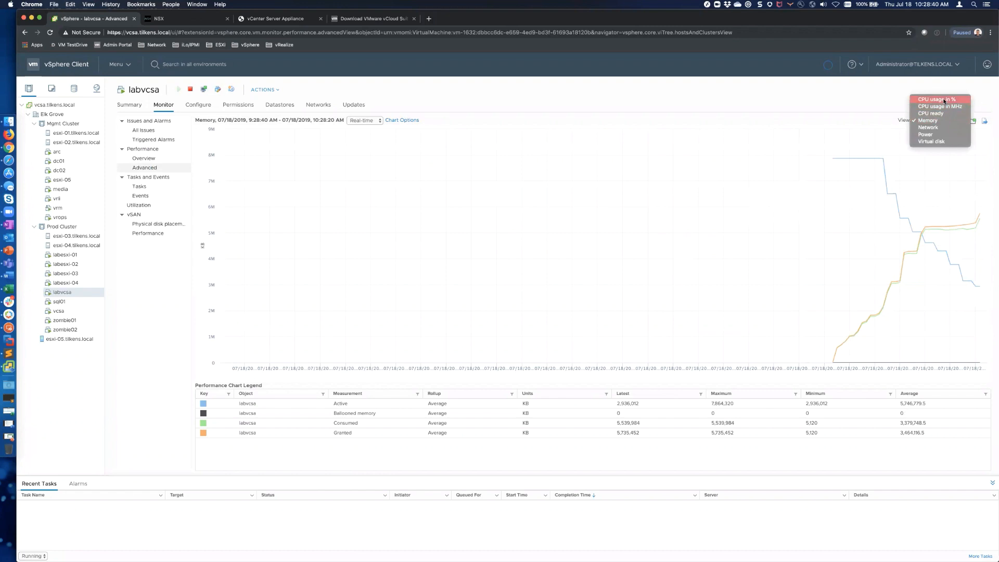
click(945, 101)
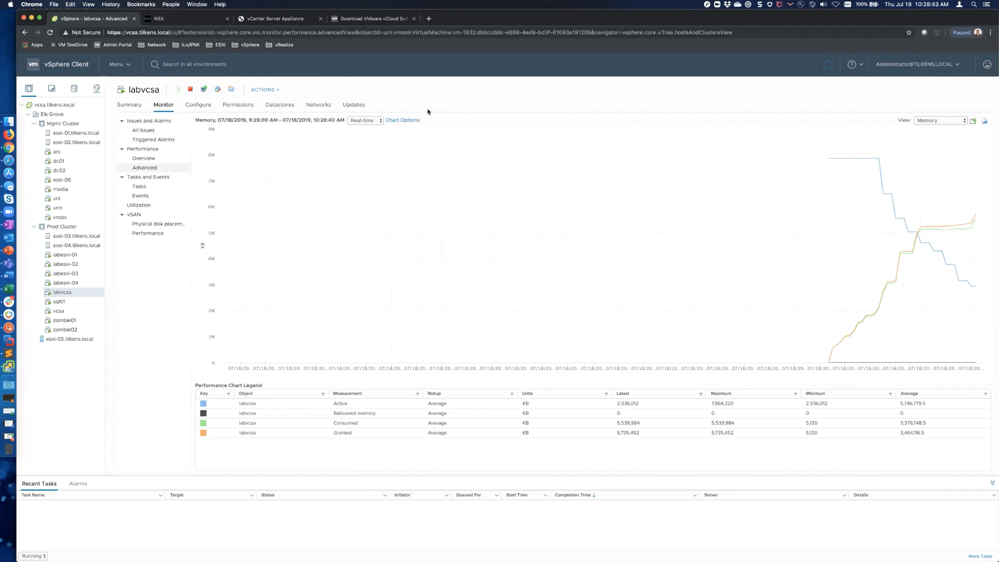
key(super+Tab)
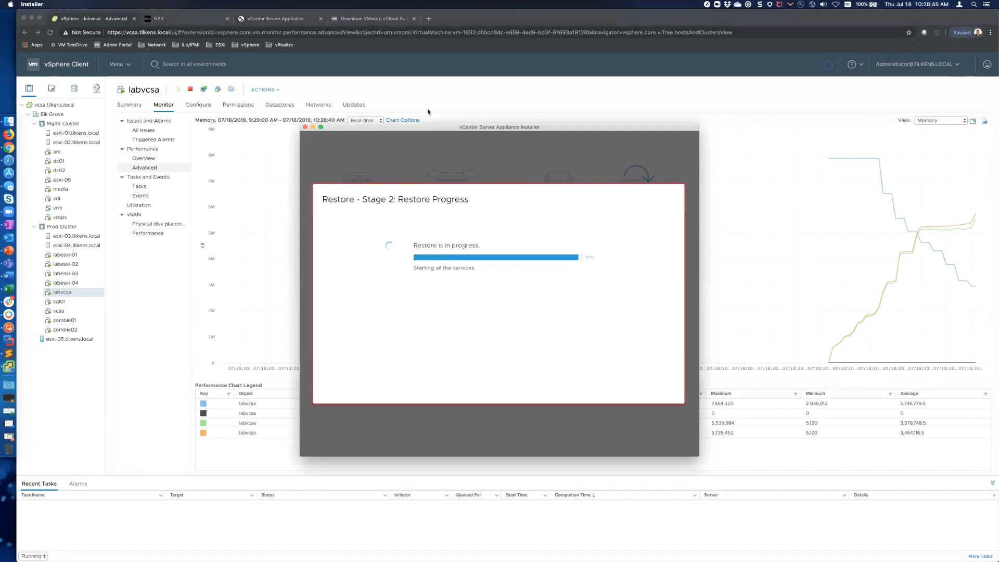
Step: Switch from the installer to the Microsoft Remote Desktop session with FileZilla Server
key(super+Tab)
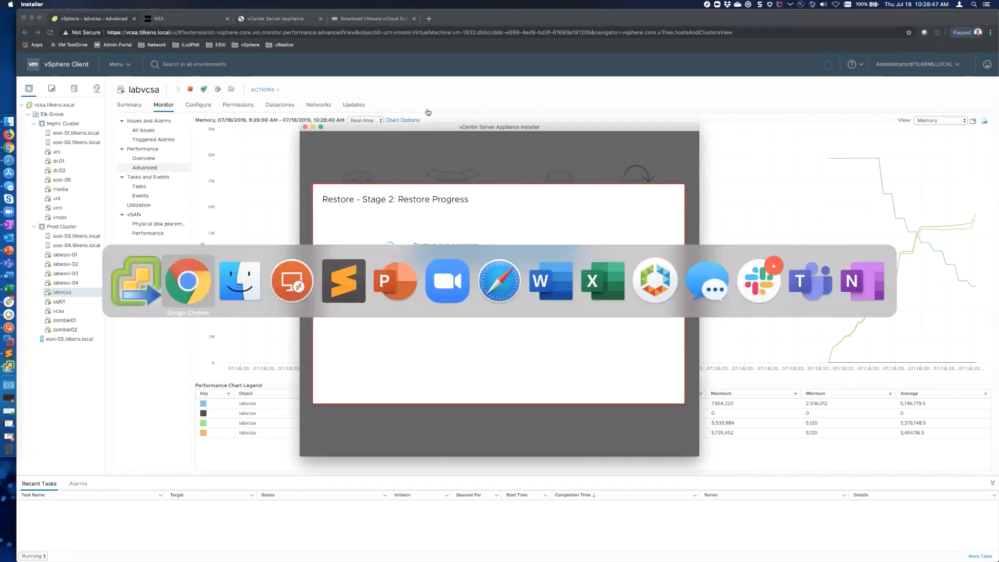
key(super+Tab)
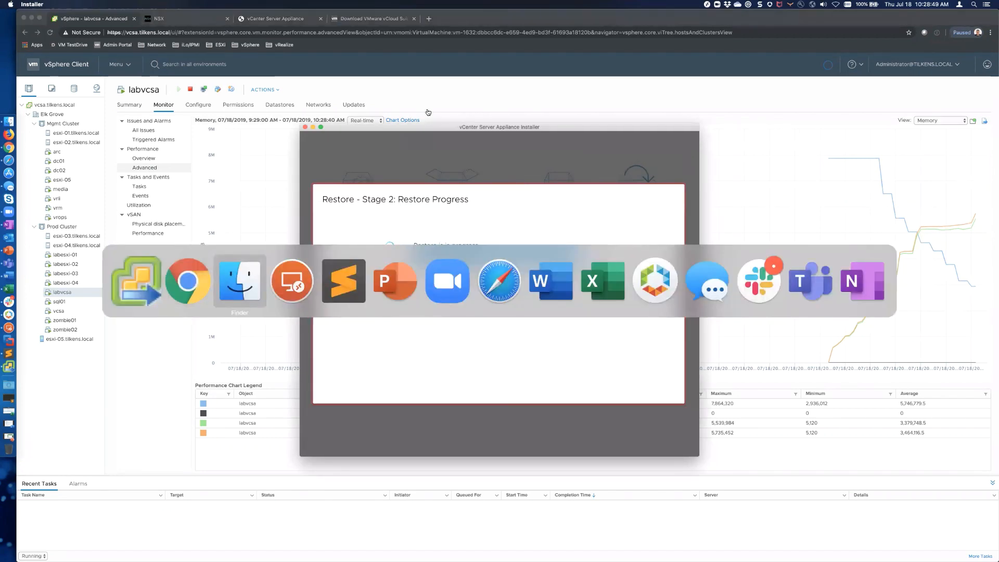
key(super+Tab)
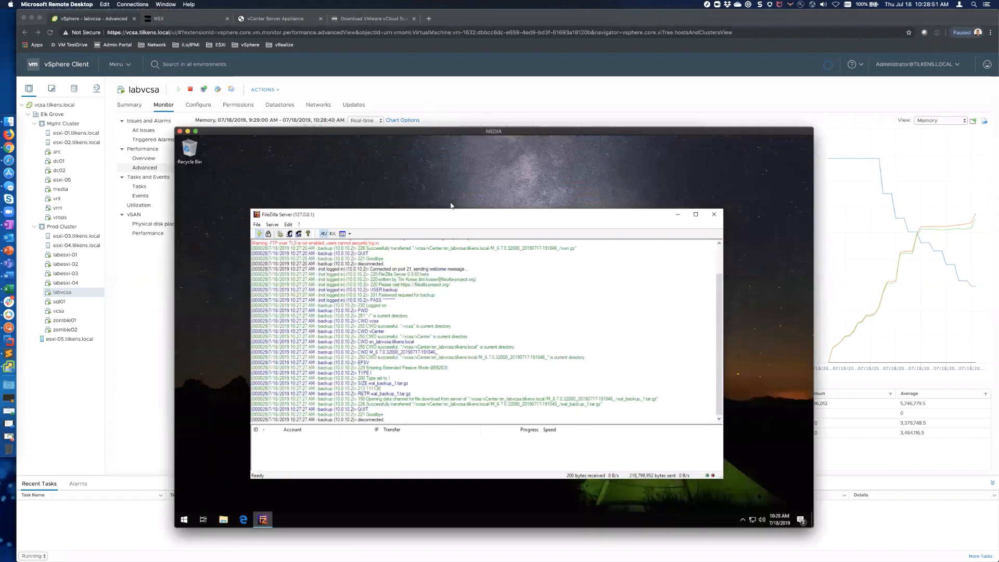
click(184, 520)
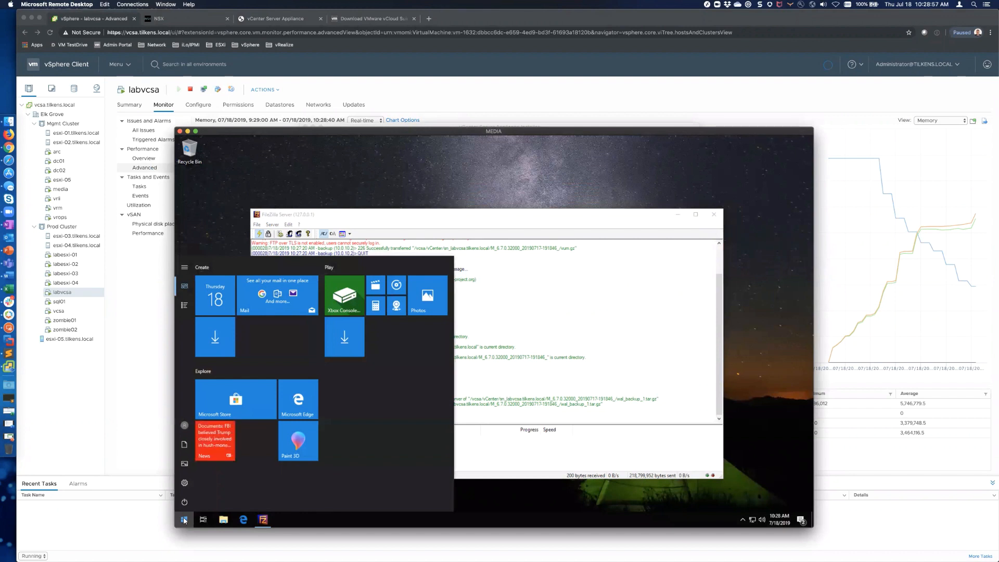
text(control)
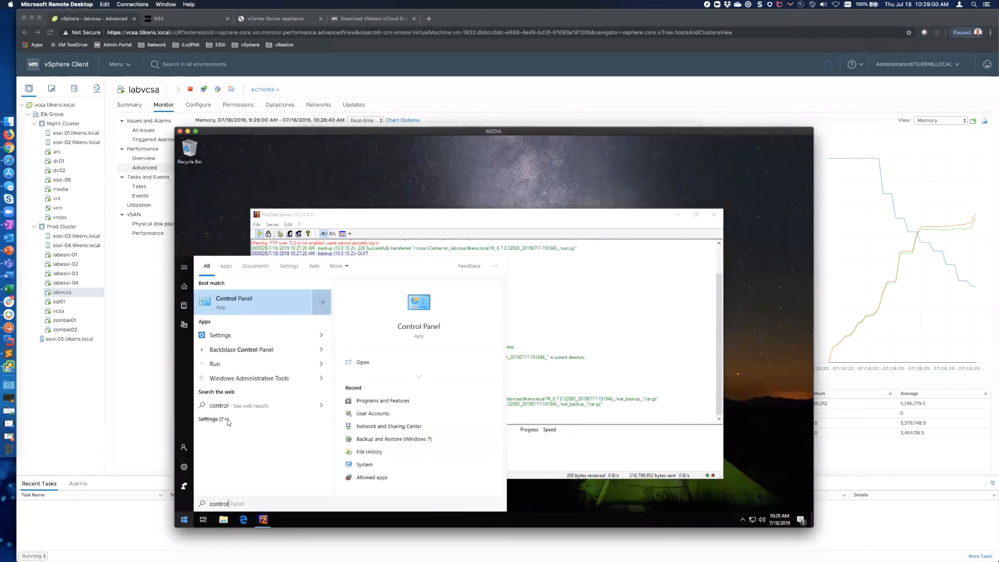
click(235, 305)
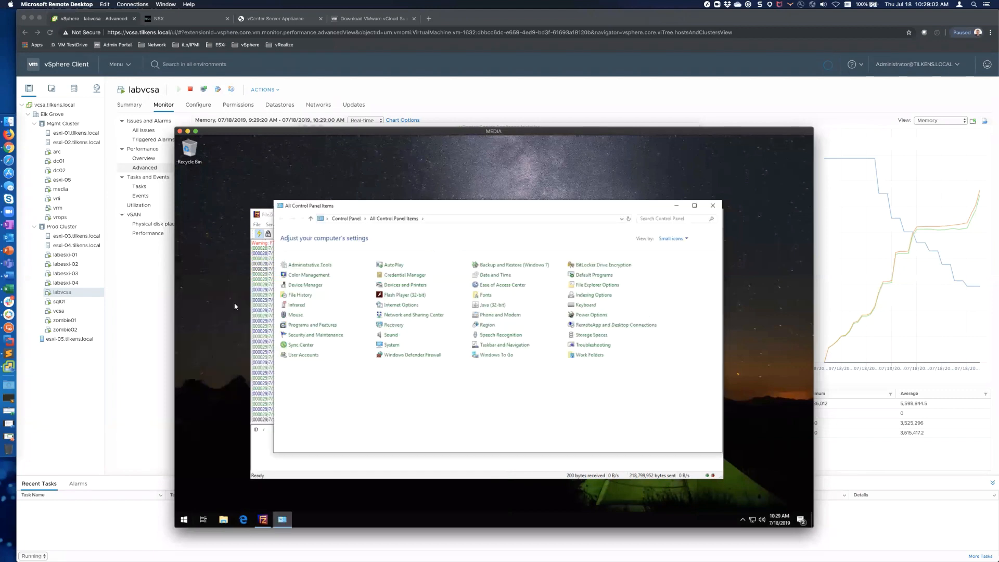
click(305, 327)
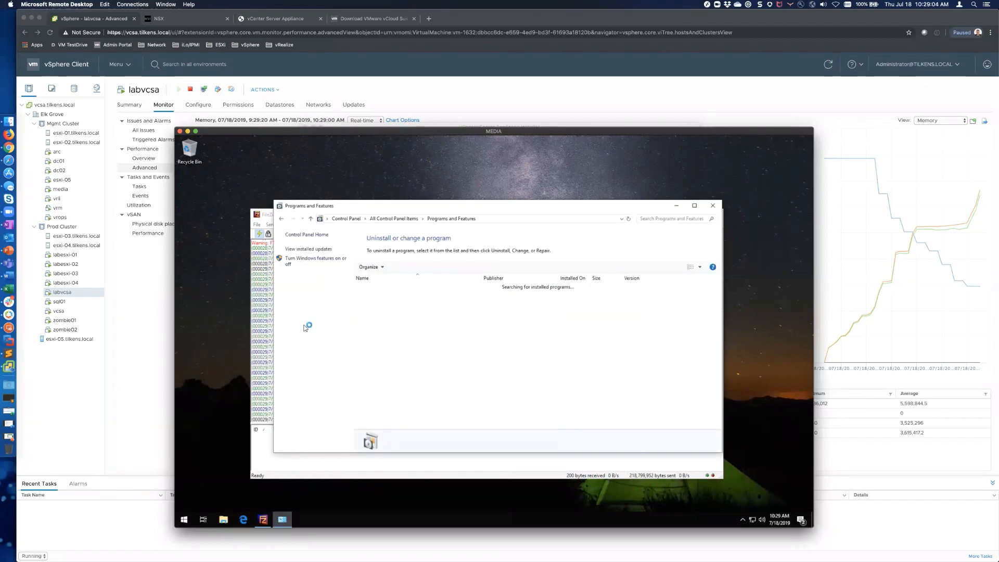
click(303, 261)
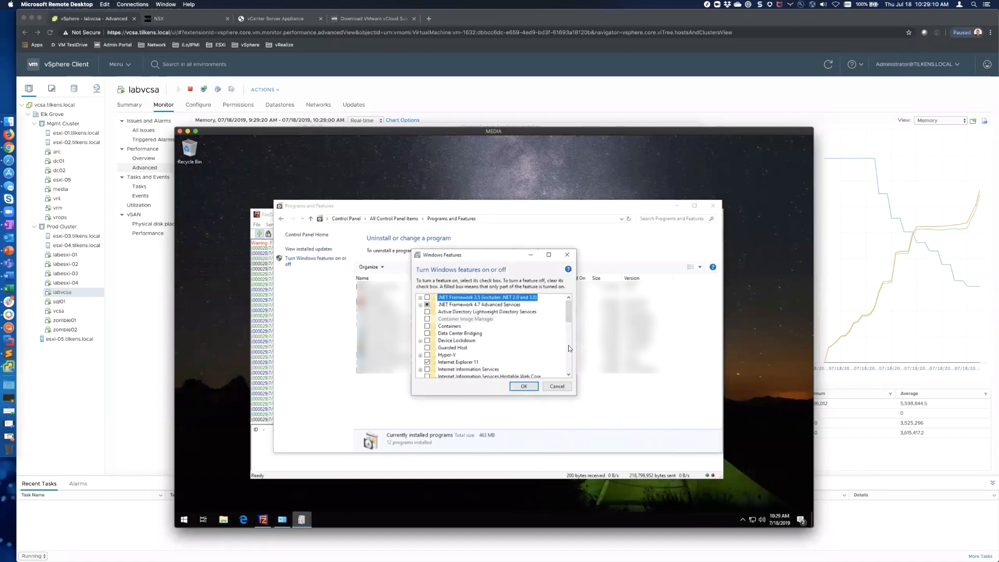
click(570, 351)
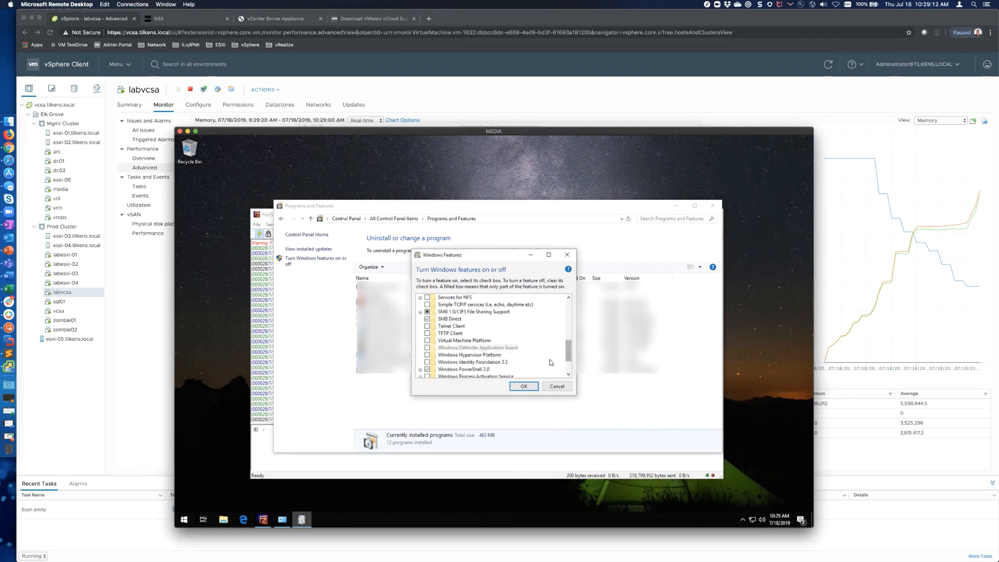
click(420, 313)
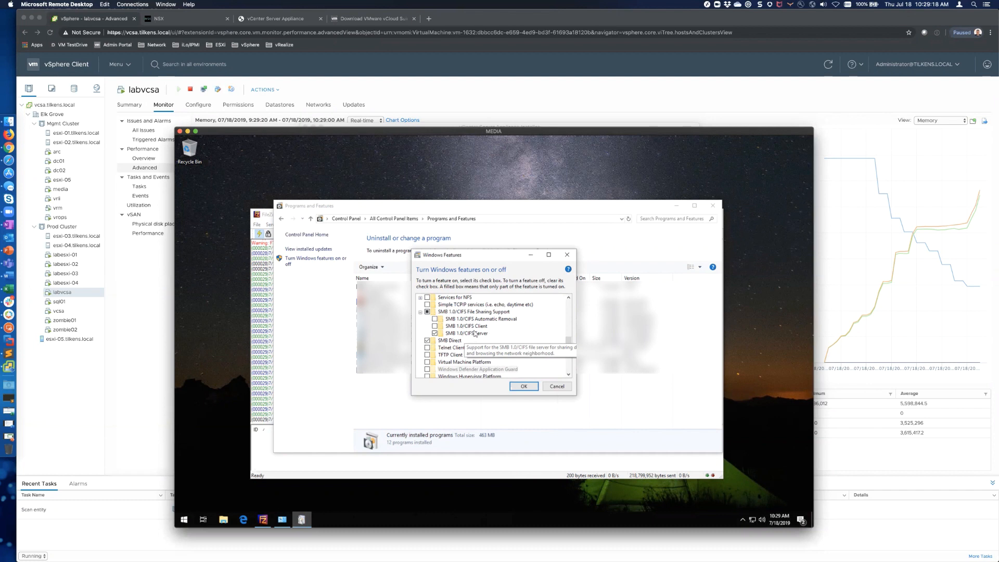
click(558, 386)
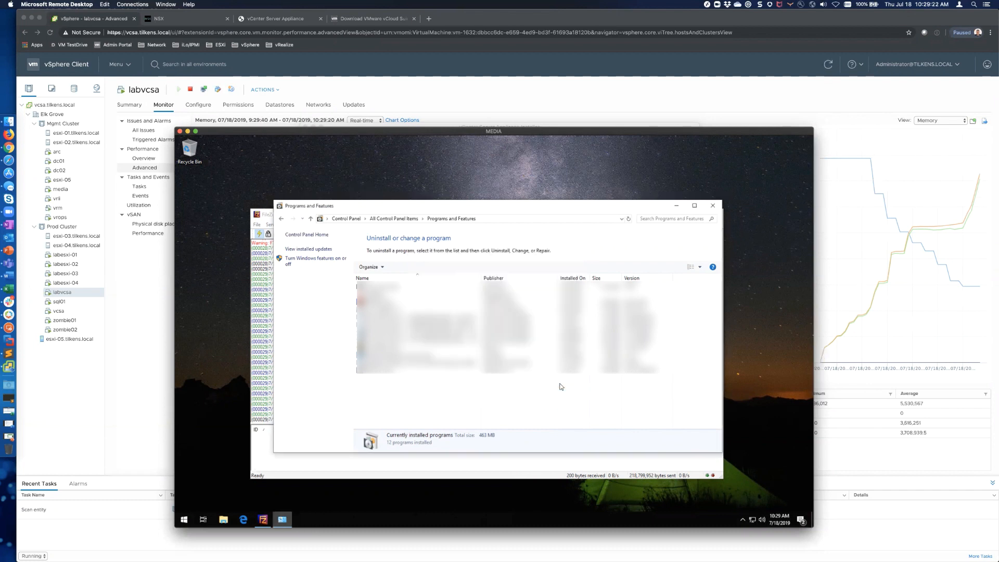
click(713, 205)
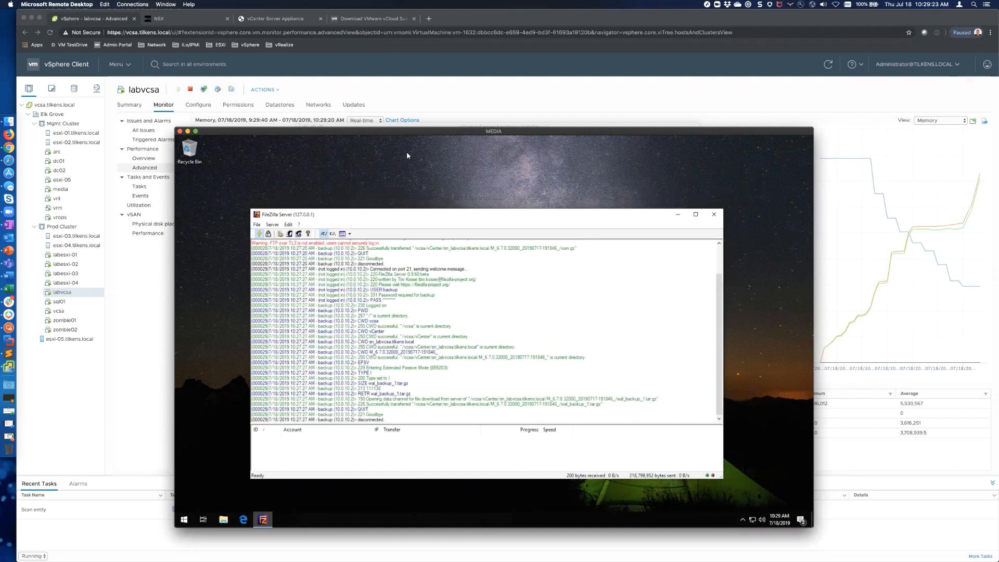
Step: Check the restore progress, then view NSX-T Compute Managers, where labvcsa shows Registered but Down
click(411, 125)
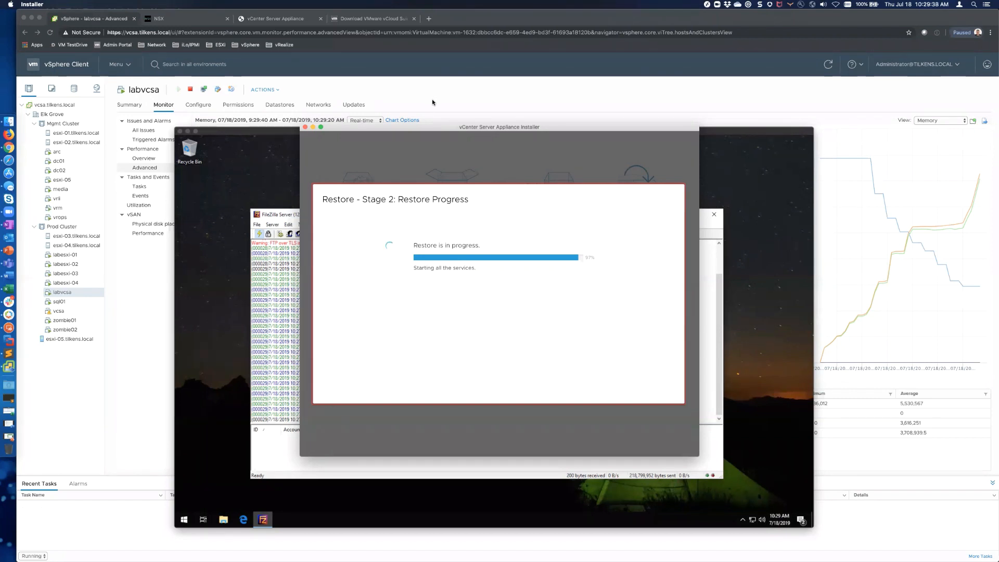
click(170, 20)
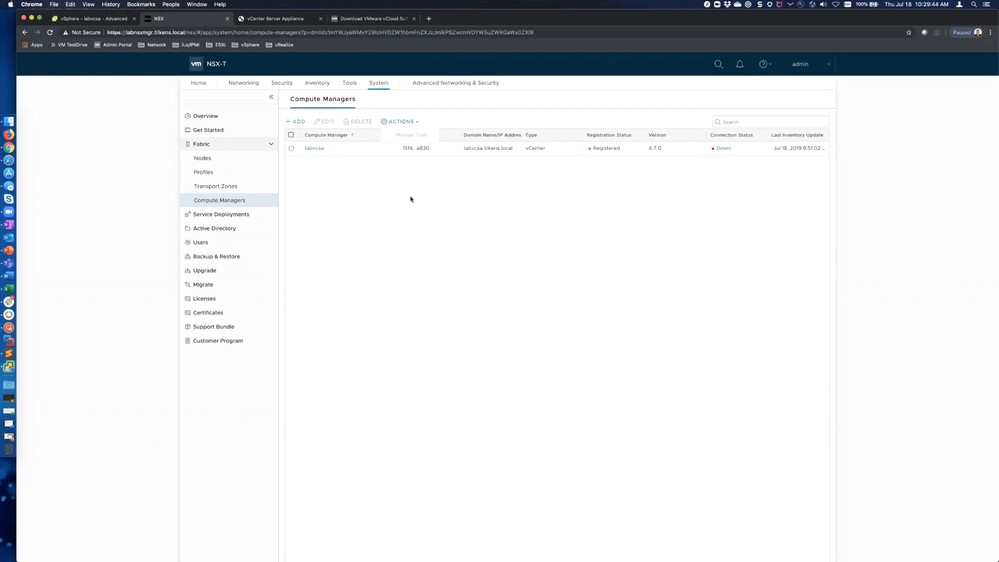
Step: Confirm labvcsa is still Down in Compute Managers and open a new blank Chrome tab
scroll(448, 409, down, 2)
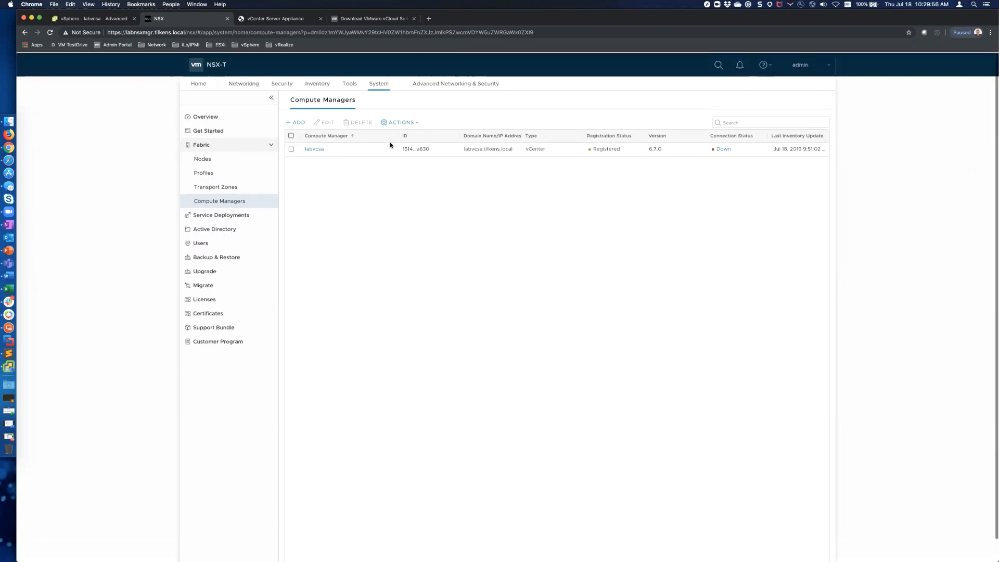
key(super+t)
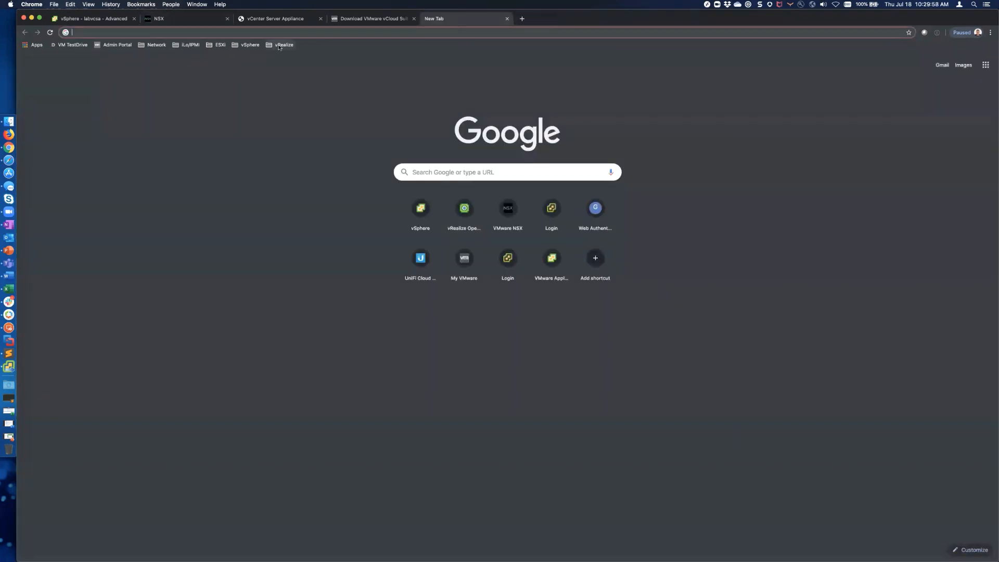
Step: Open vROps at vrops.tilkens.local past the certificate warning and sign in as admin
click(281, 45)
key(Return)
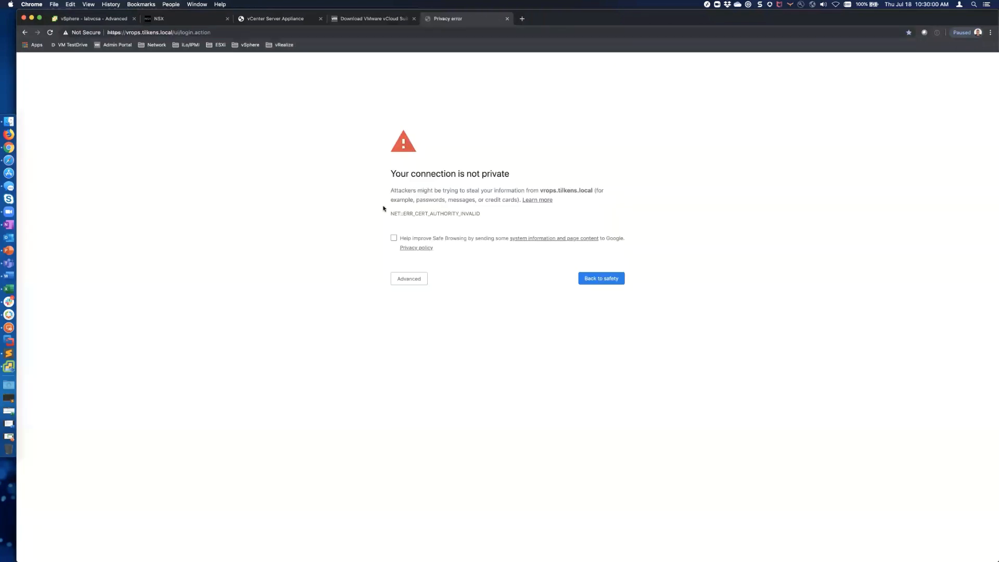
click(405, 281)
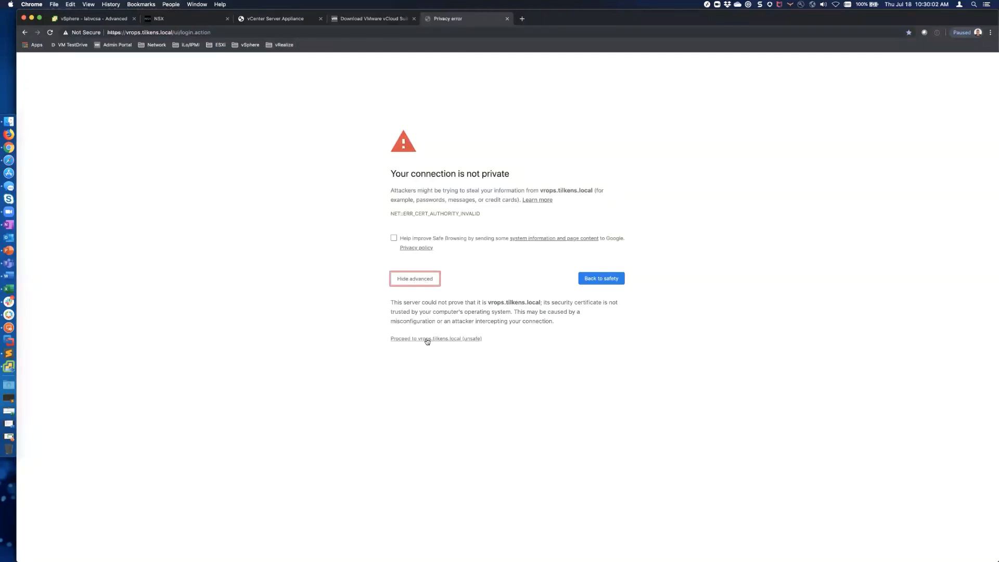
click(427, 339)
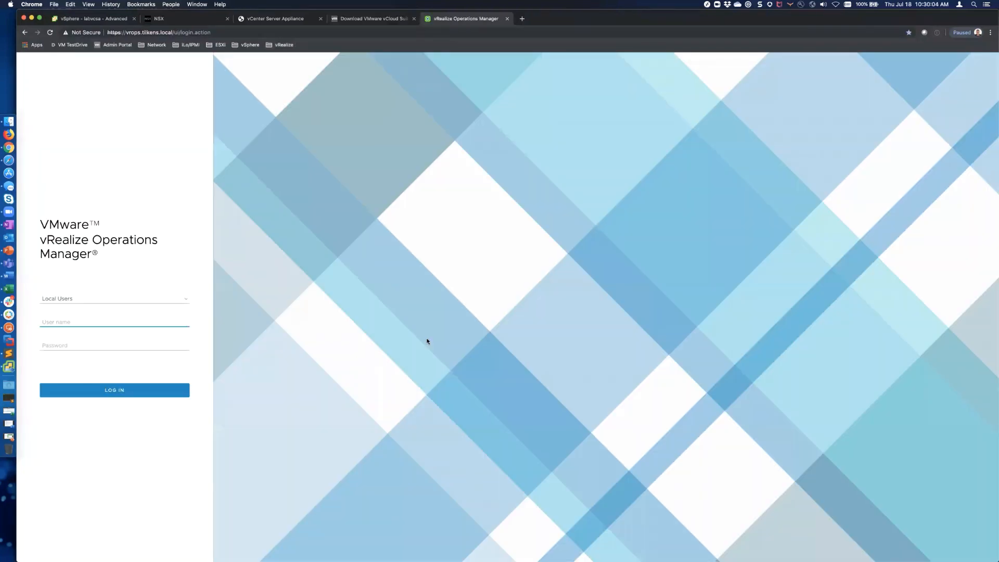
text(admin)
key(Tab)
text(••••••••)
key(Return)
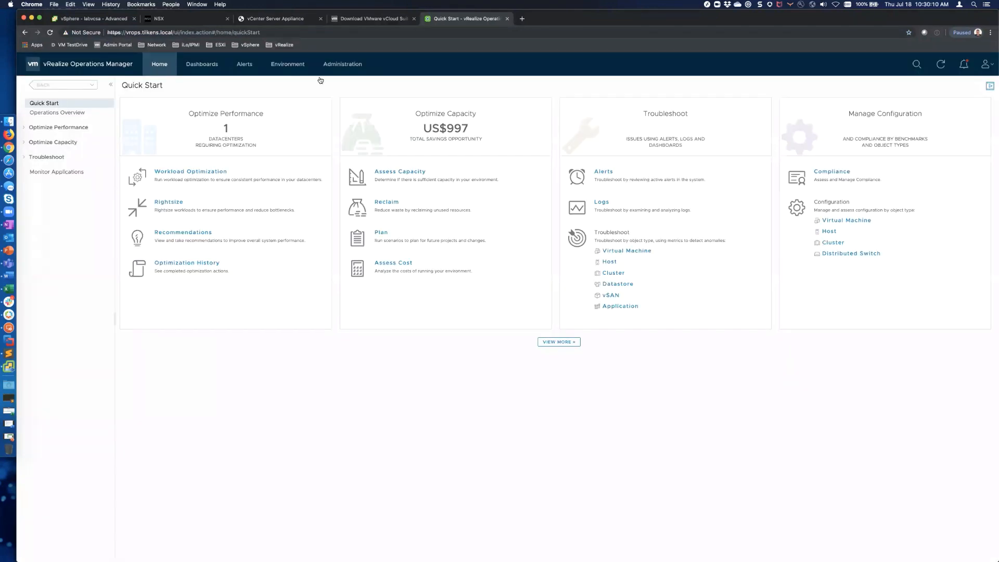
Step: Confirm the labvcsa.tilkens.local vCenter adapter shows Object down, then return to the restore installer
click(342, 63)
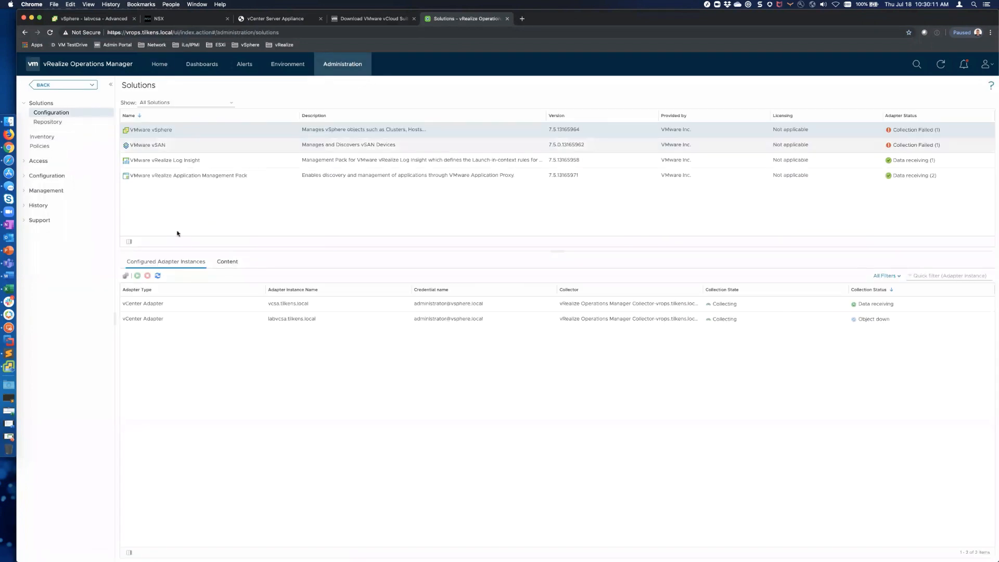
click(759, 317)
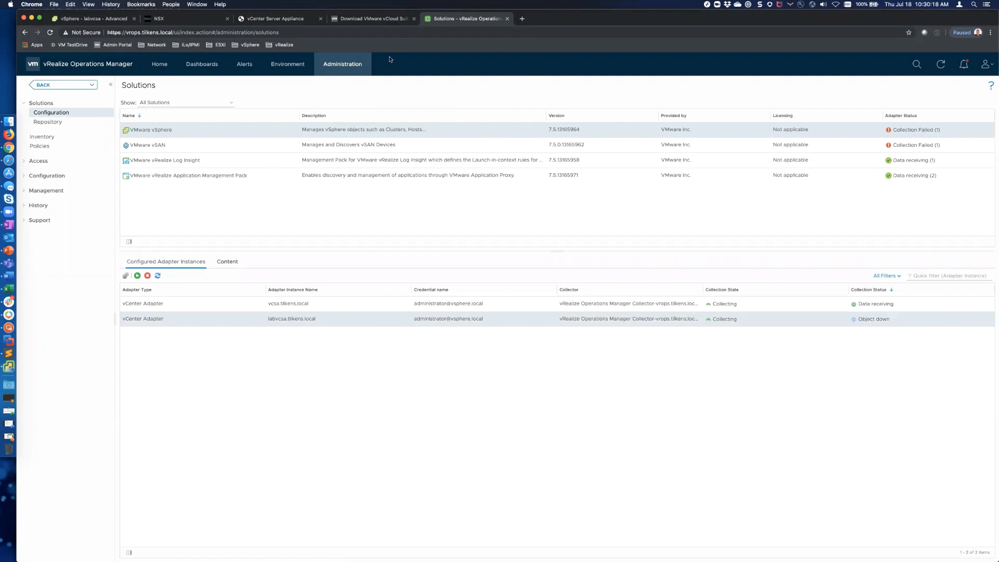
click(115, 18)
key(super+Tab)
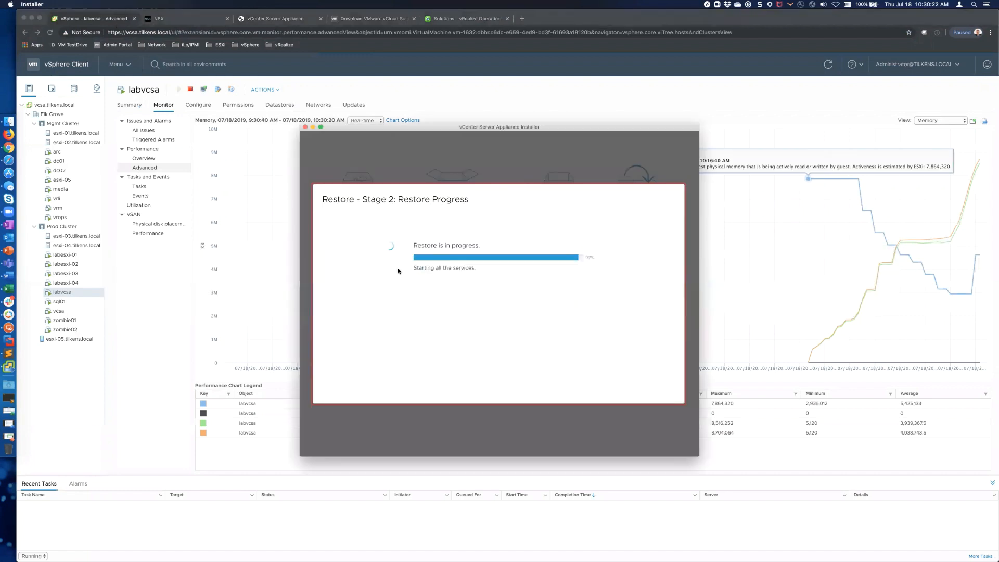
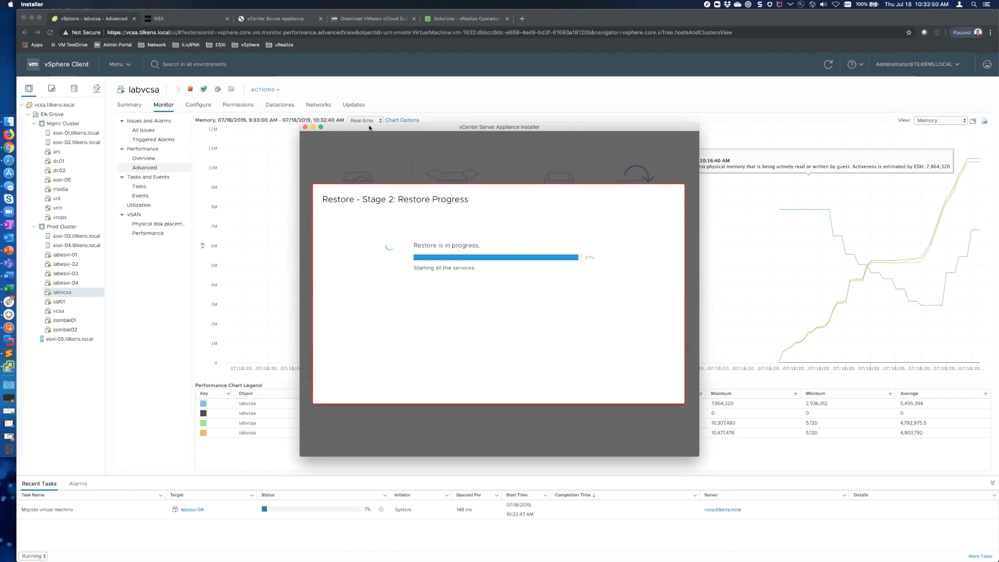
Step: In a new Chrome tab, open the labesxi-01 ESXi bookmark past the certificate warning
click(450, 81)
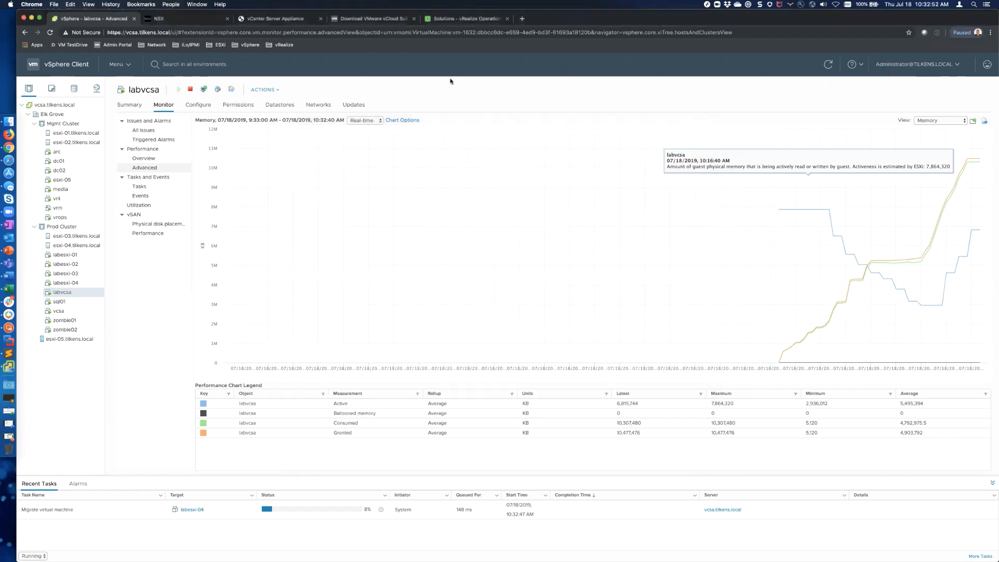
key(super+t)
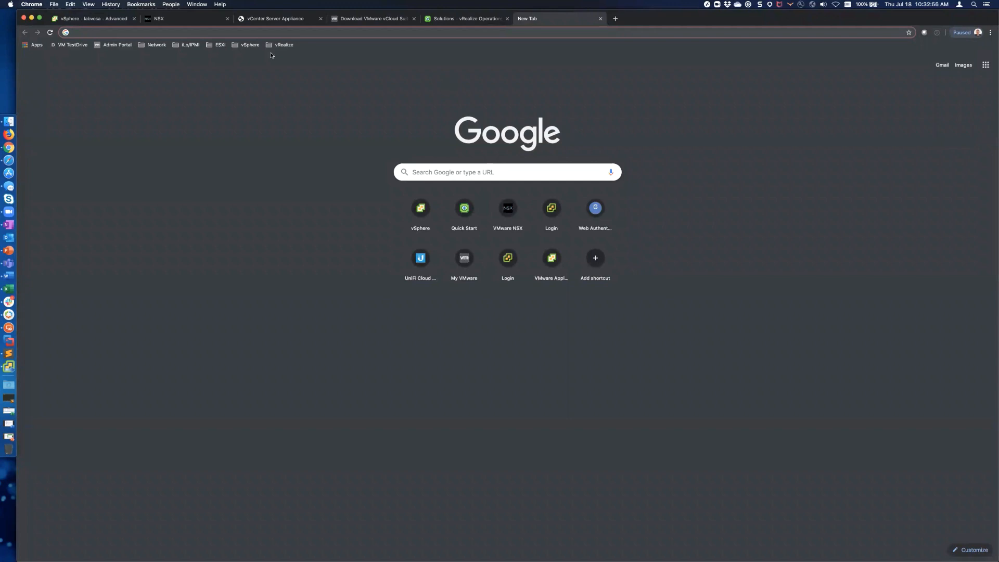
click(218, 45)
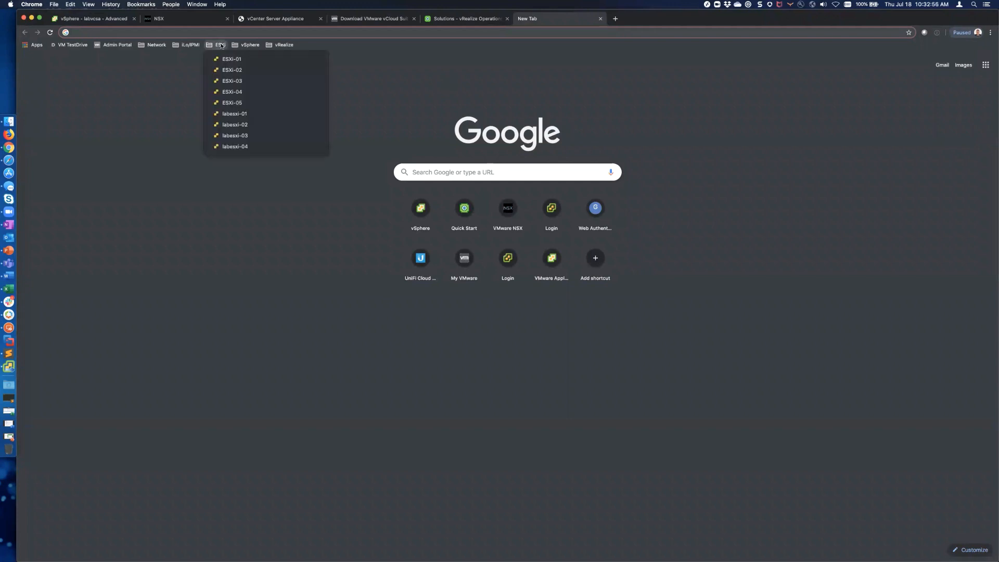
click(239, 114)
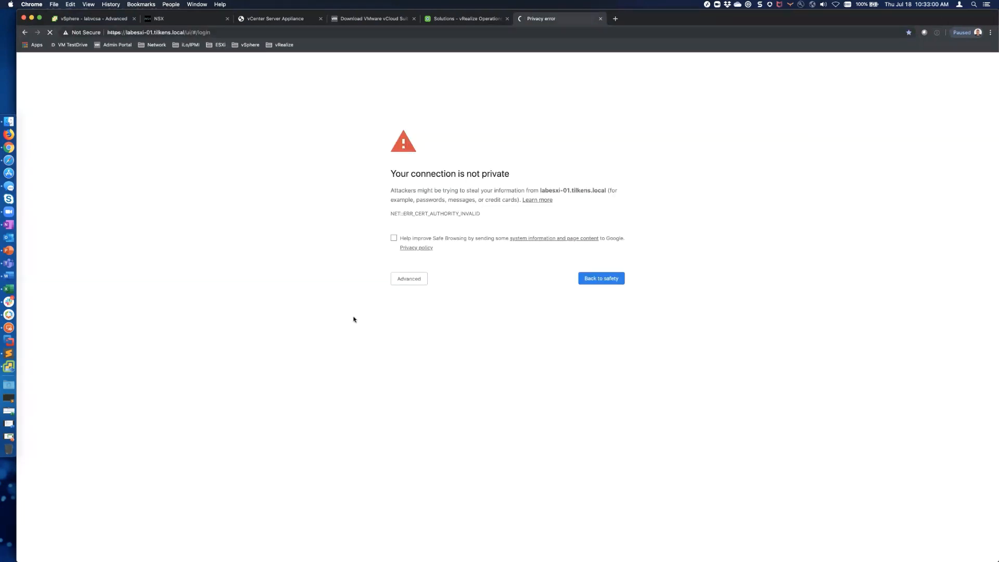
click(409, 284)
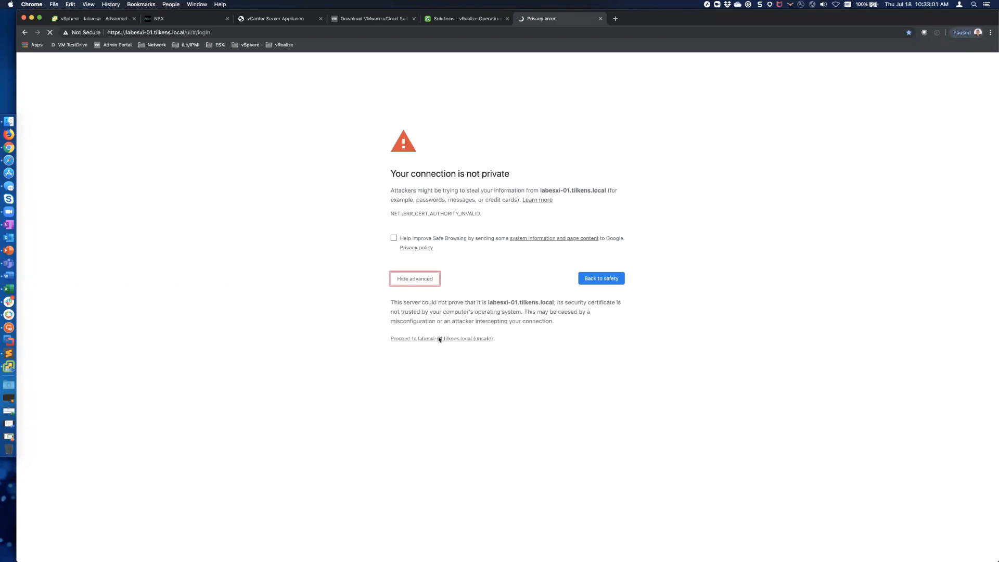
click(439, 338)
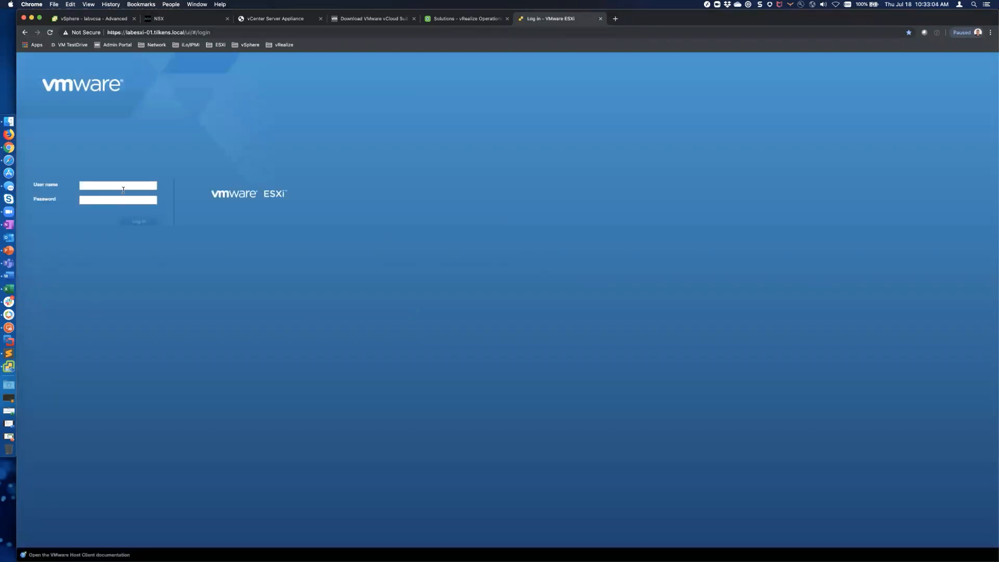
Step: Sign in to the labesxi-01 Host Client as root without saving the login
click(117, 186)
text(root)
key(Tab)
key(Return)
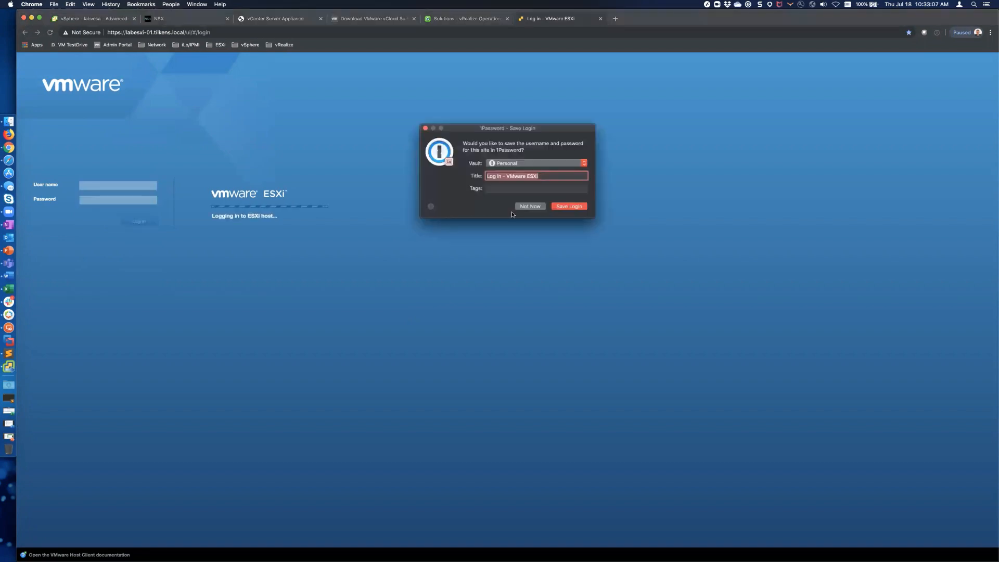
click(531, 205)
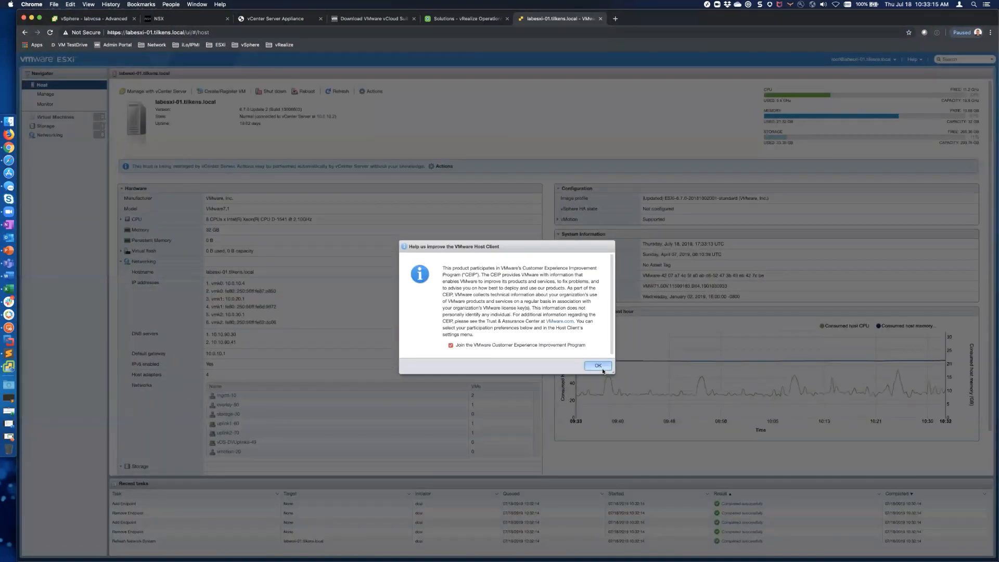
Step: Dismiss the CEIP notice and view labesxi-01's virtual switches, showing one vDS, then open a new tab
click(598, 365)
click(51, 134)
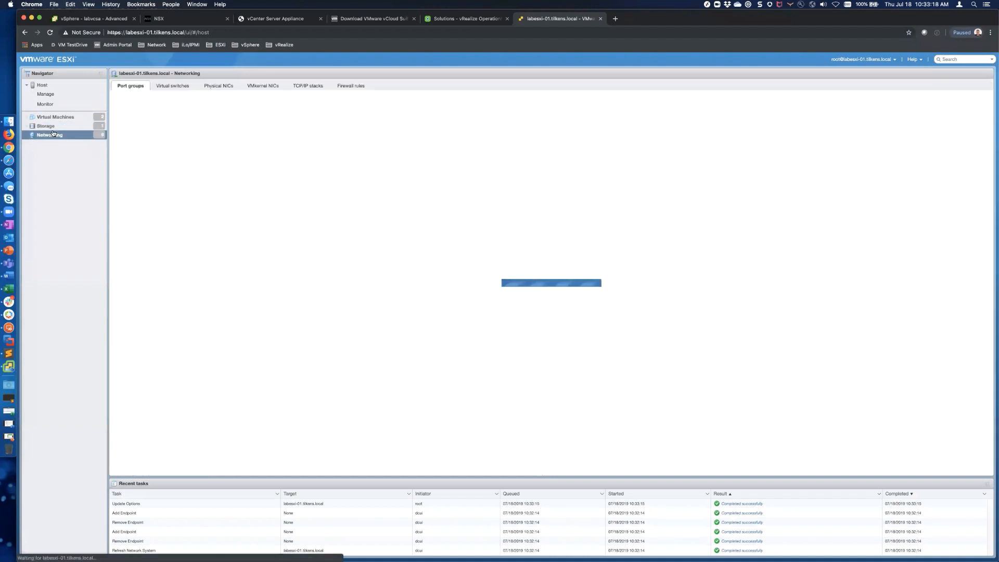
click(170, 86)
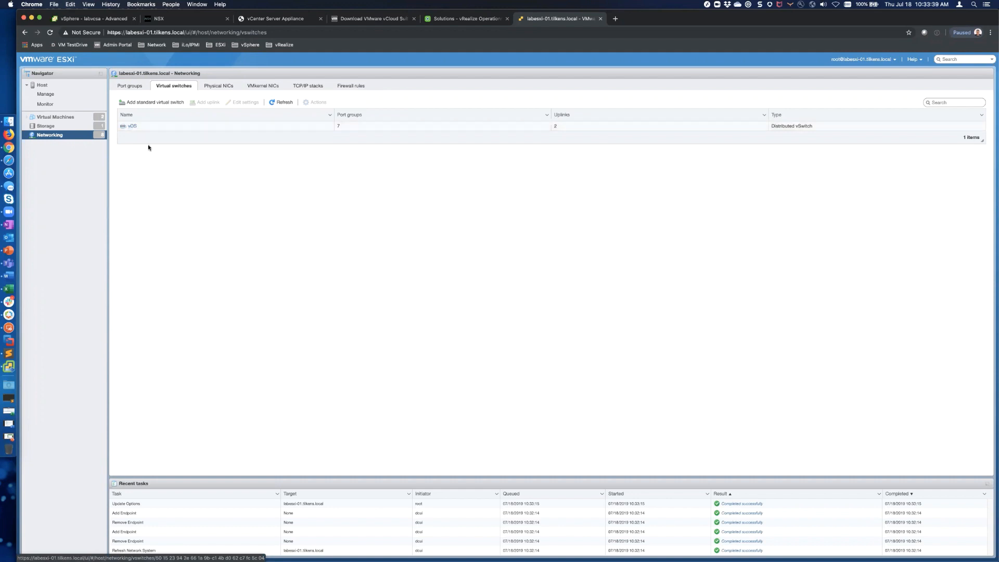
key(super+t)
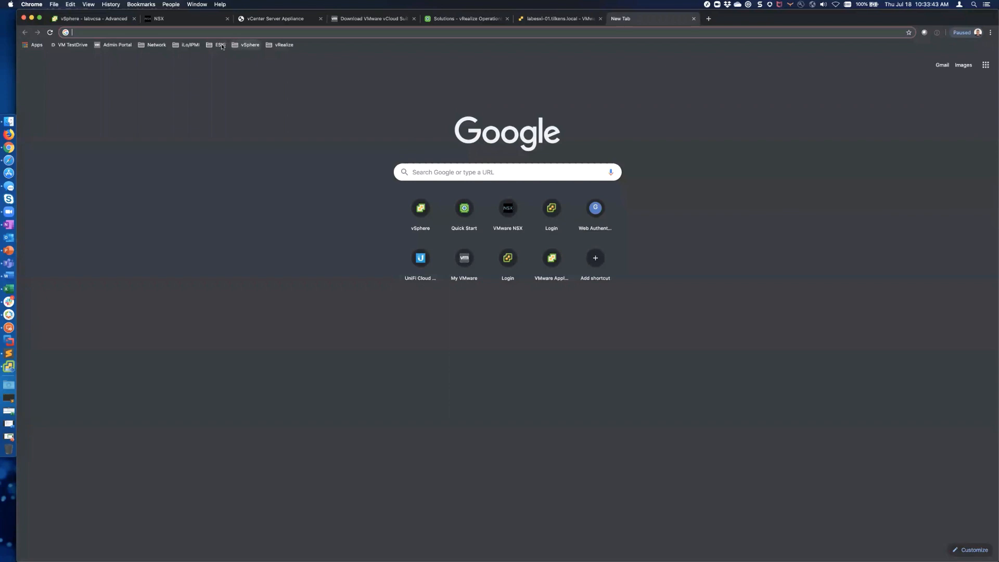
Step: Open labesxi-02 from the ESXi bookmarks past the certificate warning and sign in as root
click(222, 46)
click(240, 126)
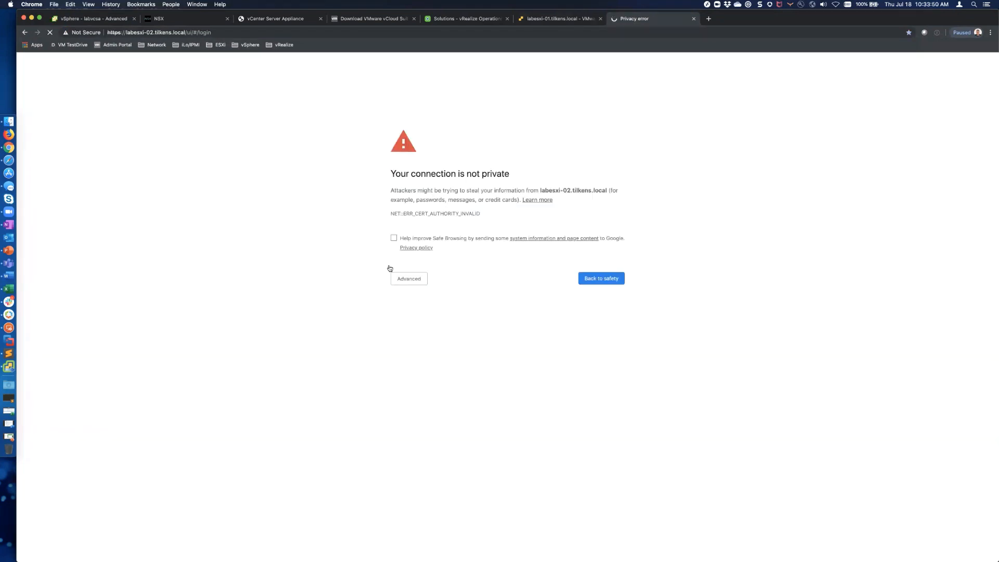
click(403, 279)
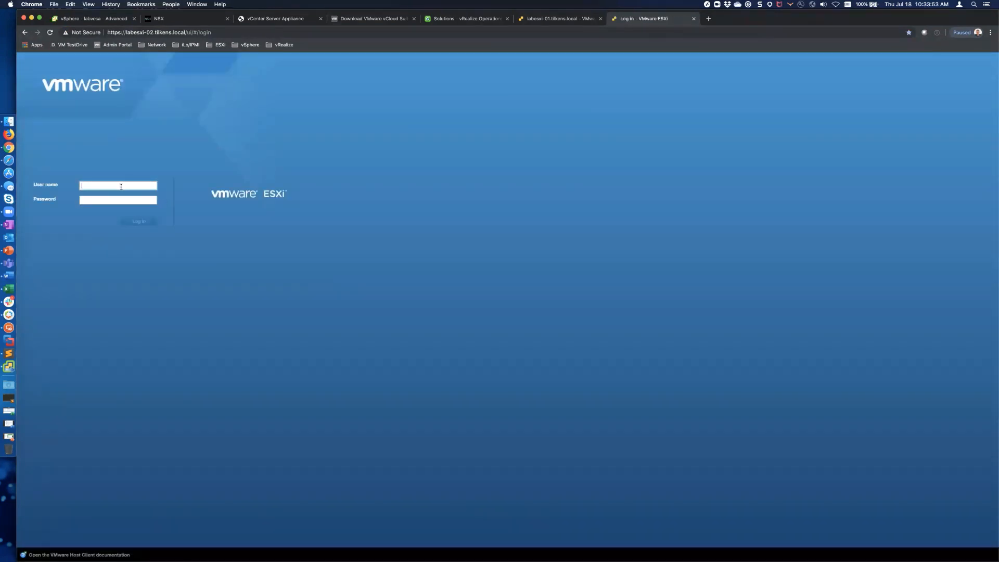
text(root)
key(Tab)
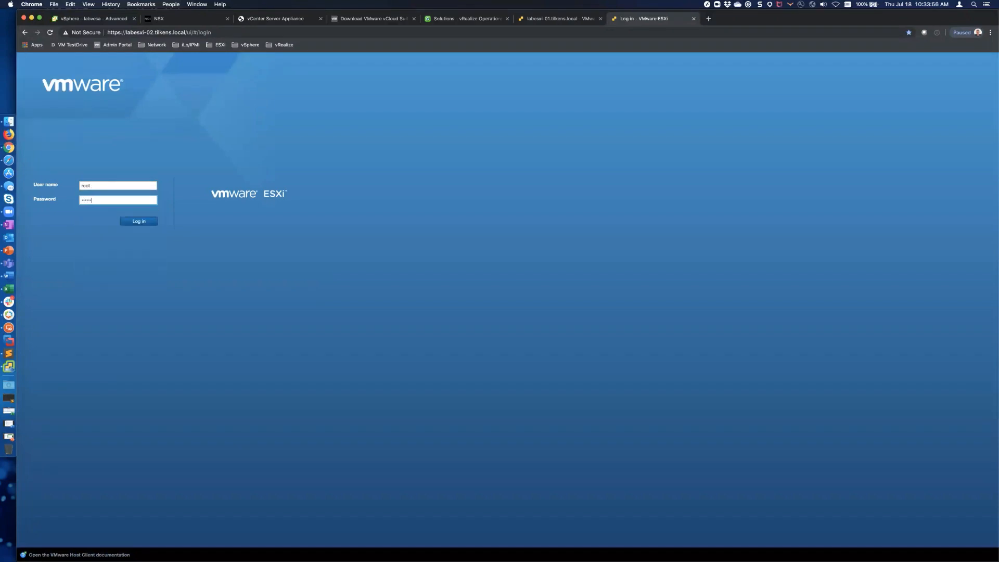
key(Return)
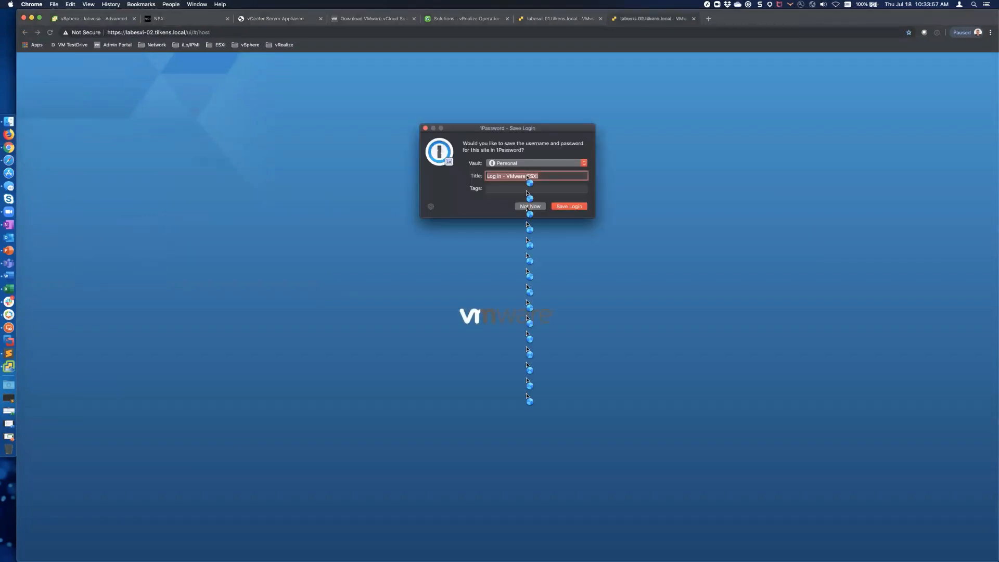
click(528, 204)
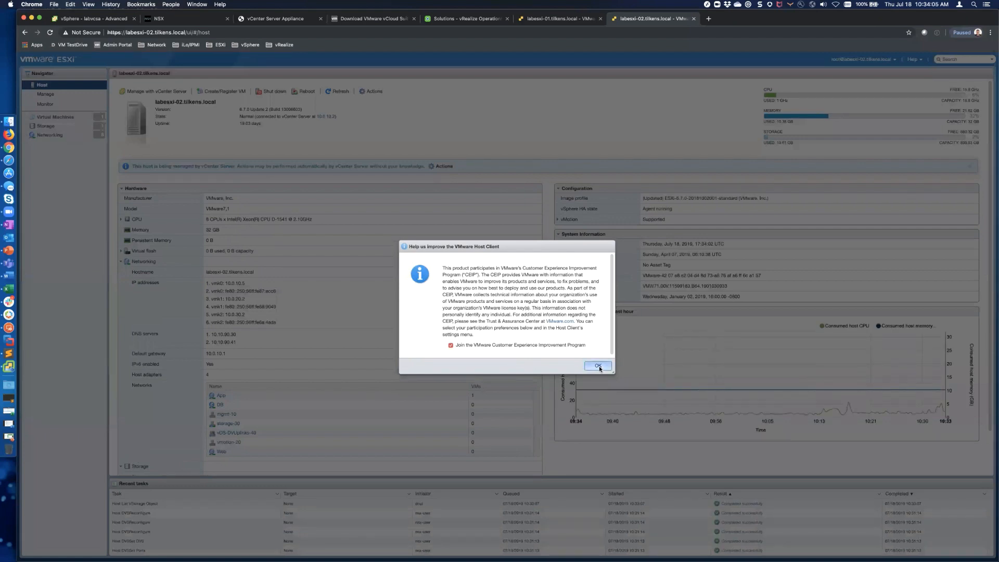
Step: Review labesxi-02's port groups and vDS topology: MTU 9000, mgmt-10, vmotion-20, storage-30 on vmnic0/vmnic1
click(598, 365)
click(47, 138)
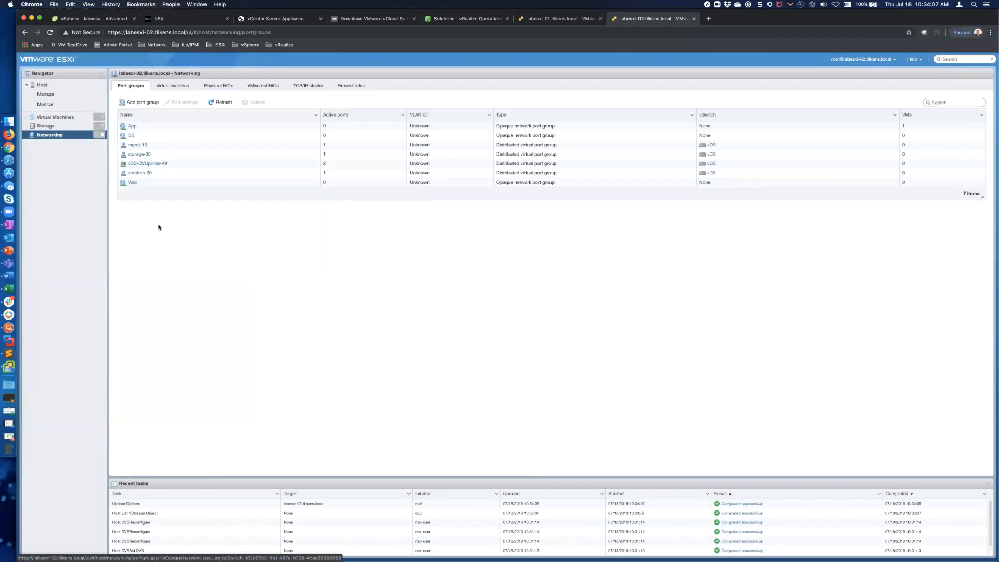
click(171, 86)
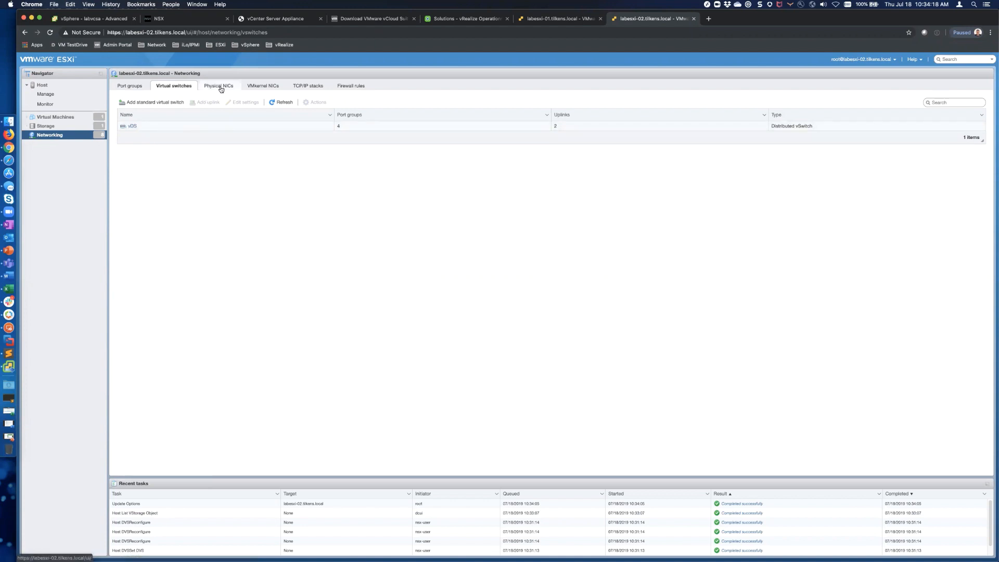
click(136, 86)
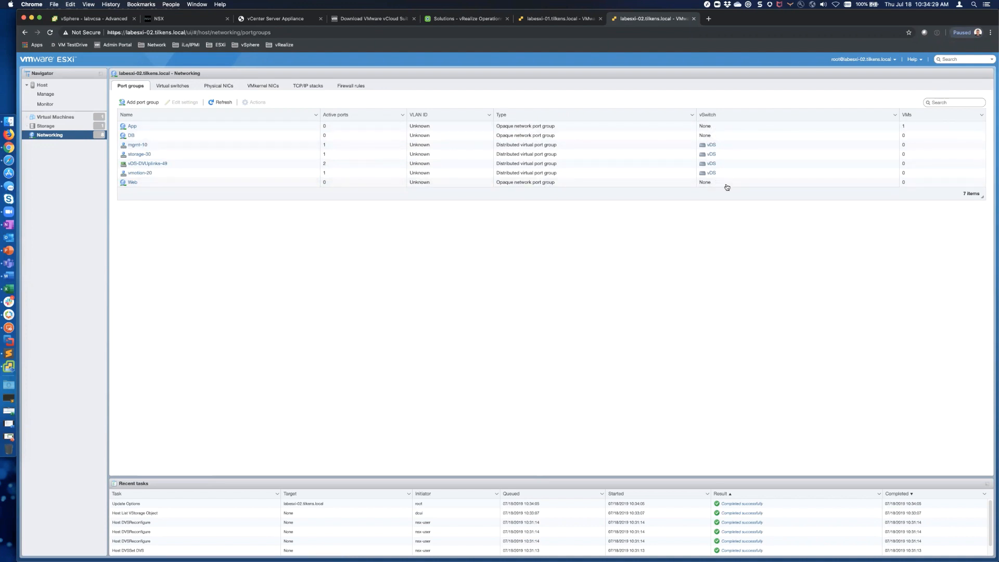
click(713, 145)
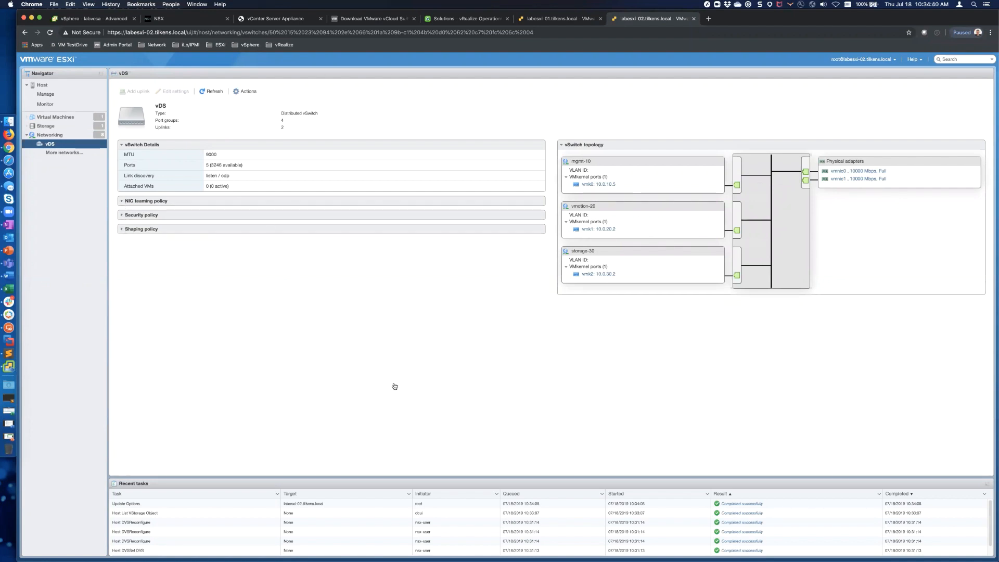
key(super+Tab)
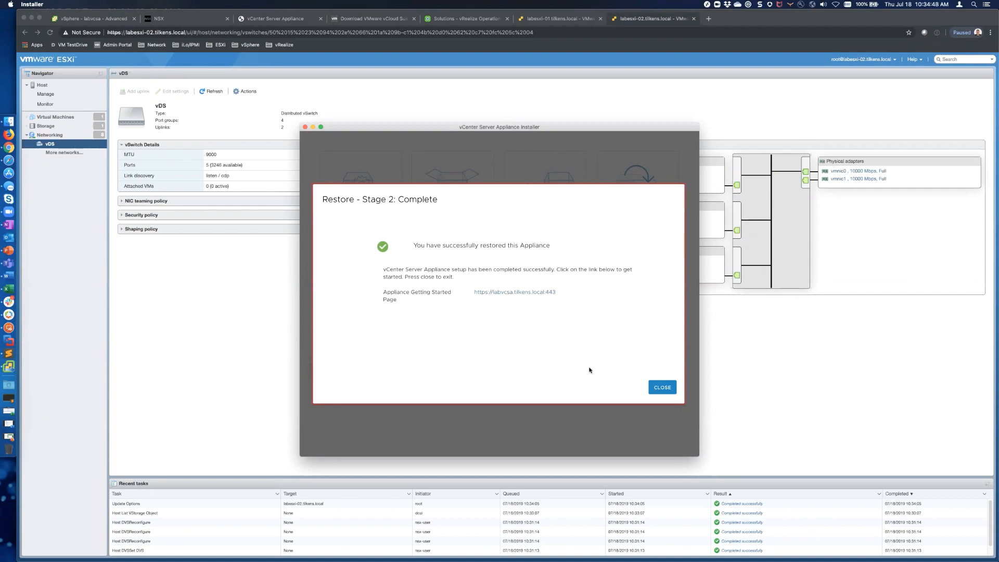
Step: Close the completed restore wizard and return to the NSX tab in Chrome
click(669, 387)
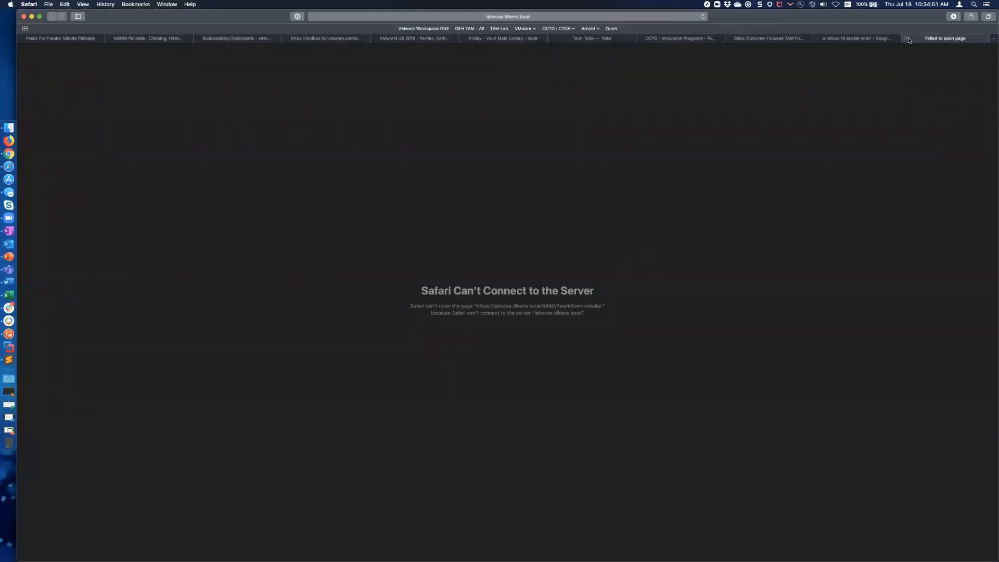
key(super+Tab)
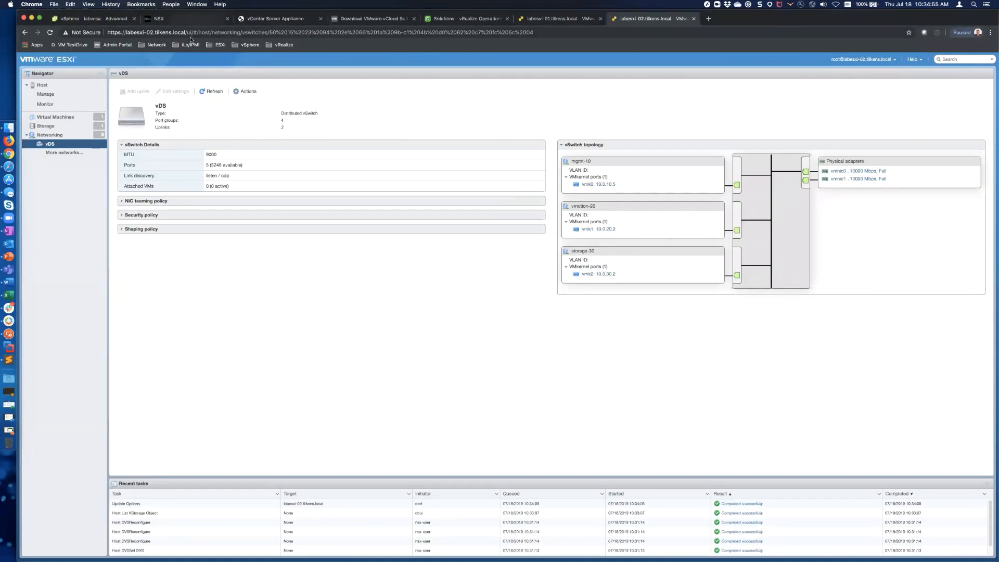
key(super+2)
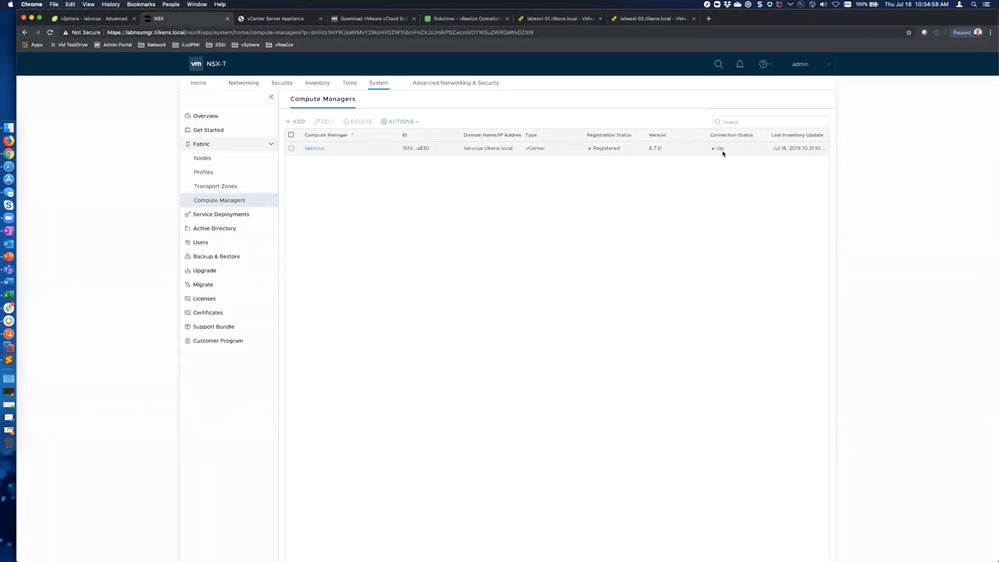
Step: Refresh vRealize Operations Solutions so both vCenter adapters, including labvcsa, show data receiving
scroll(666, 315, down, 1)
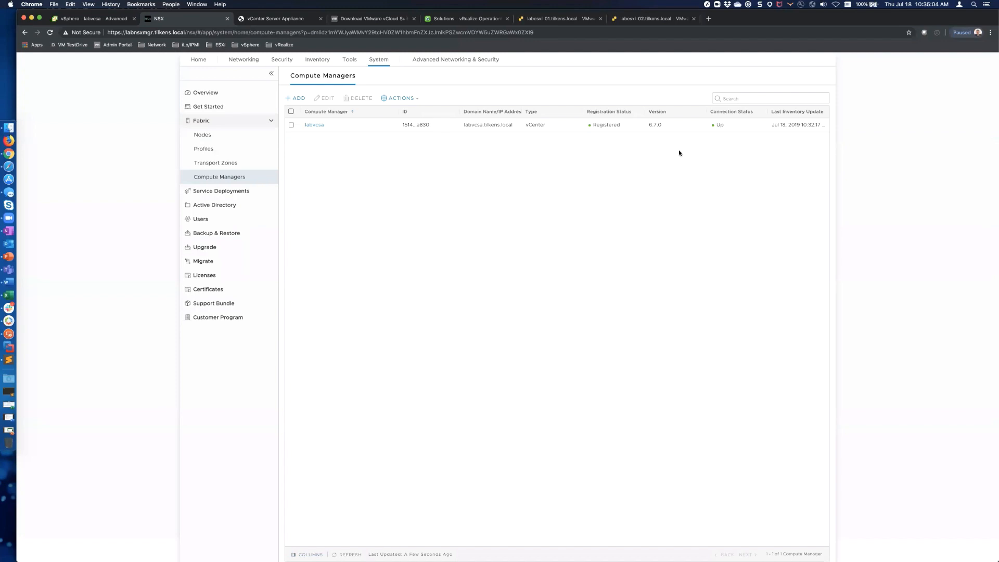
key(ctrl+Tab)
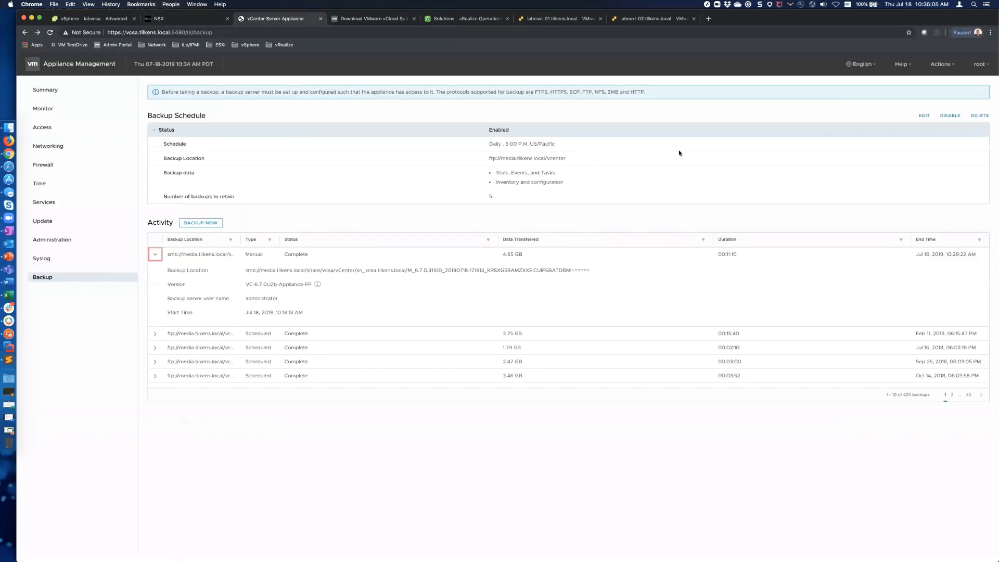
key(ctrl+Tab)
key(ctrl+Tab)
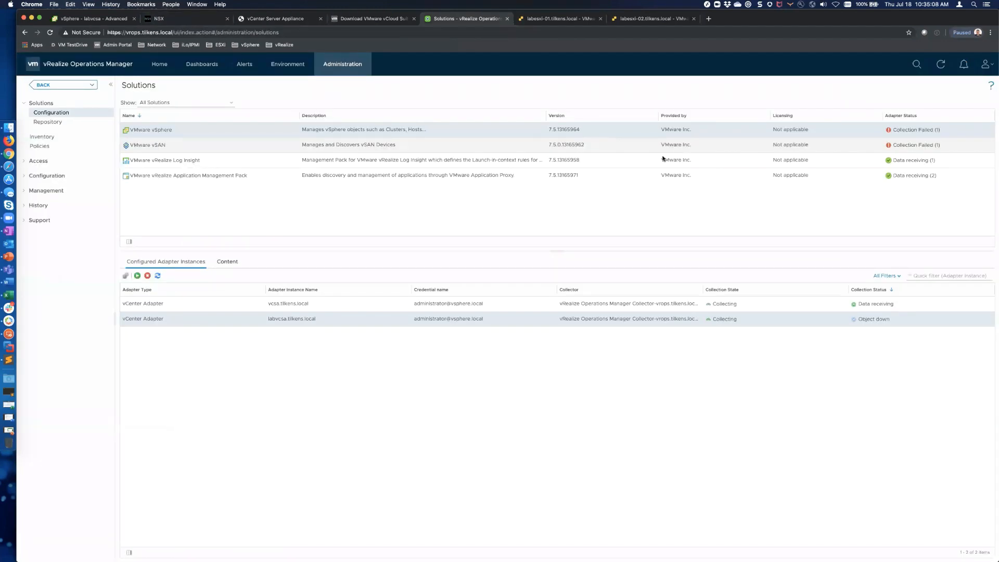
click(940, 64)
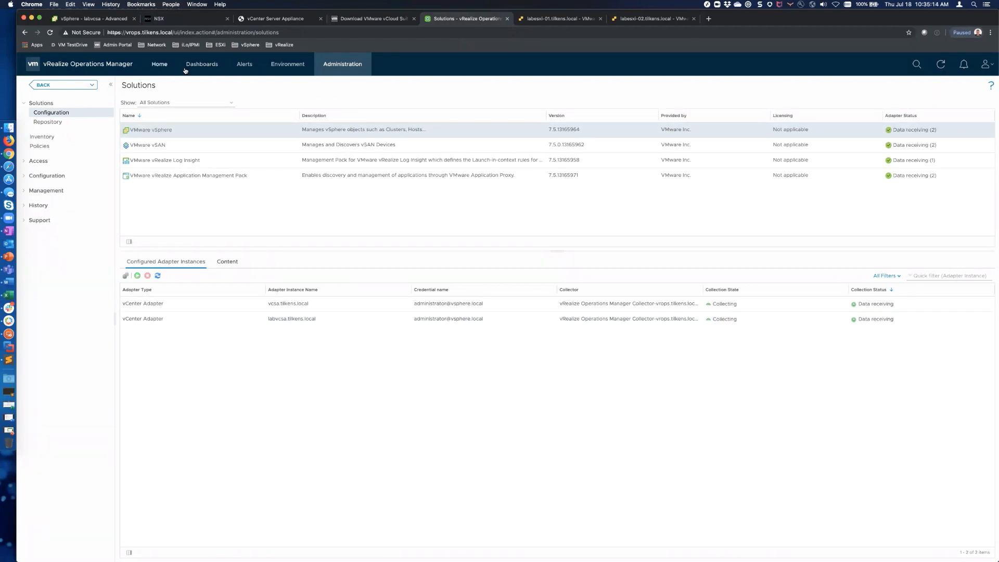
click(94, 19)
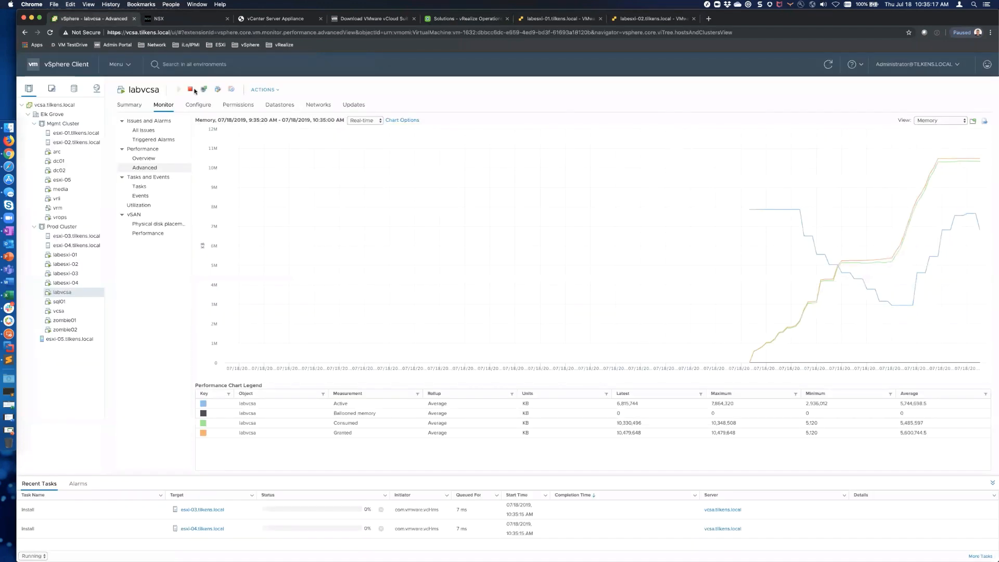
Step: Open the labvcsa vSphere Client from the bookmarks and sign in with the saved login
key(super+t)
click(249, 45)
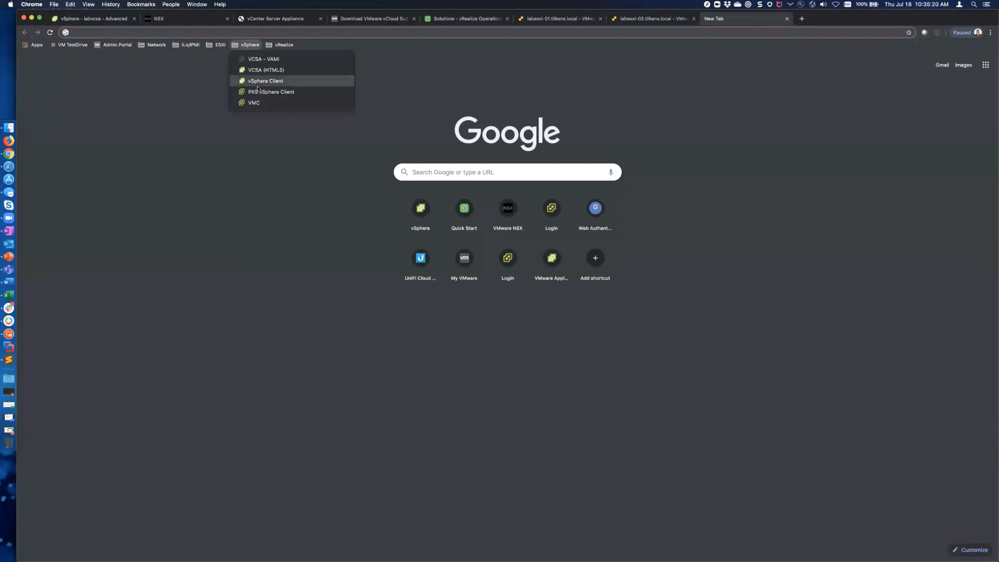
click(260, 92)
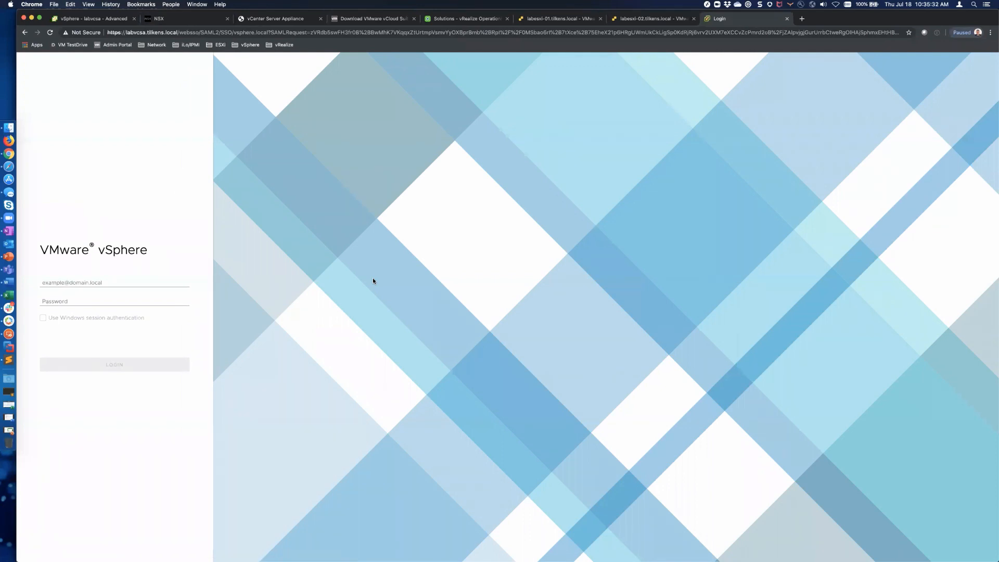
click(91, 281)
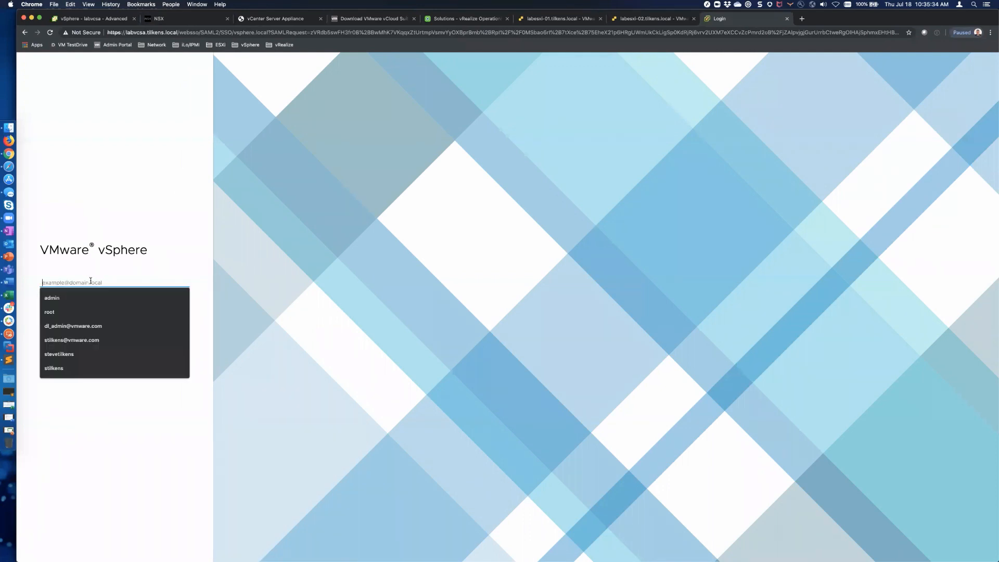
key(super+backslash)
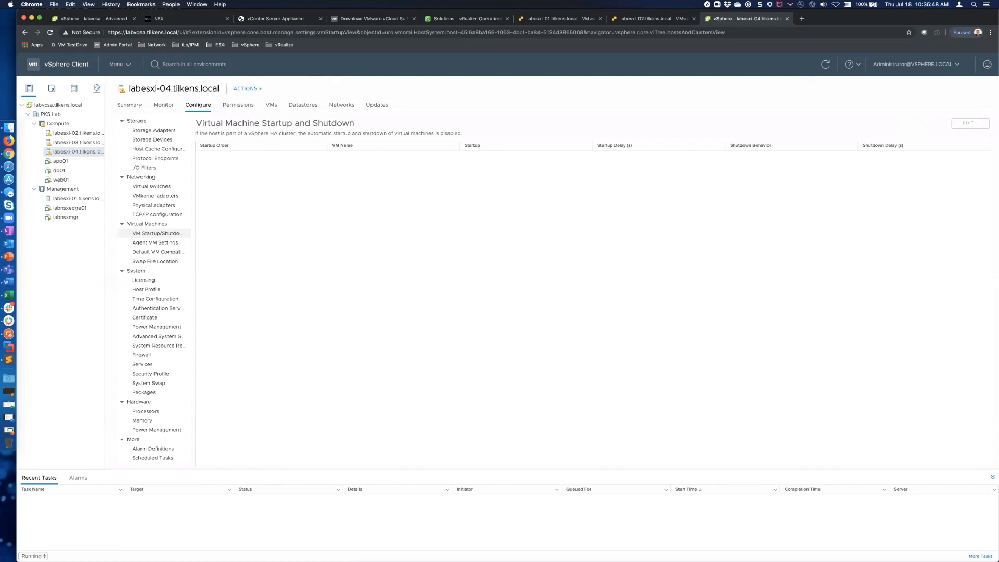
Step: Inspect the vDS switch properties (version 6.6.0, 2 uplinks, MTU 9000) and open its Distributed Port Group actions
click(132, 105)
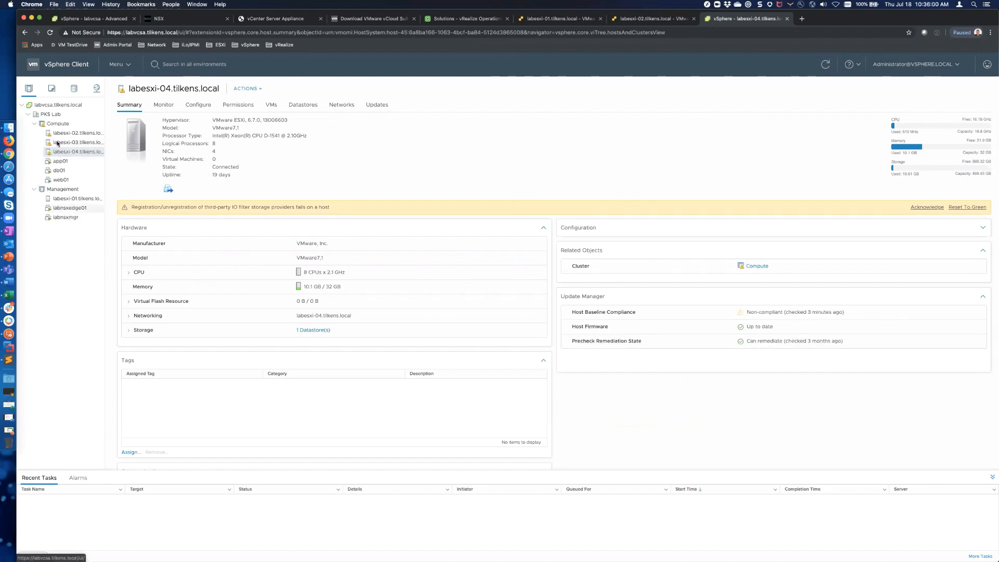
click(97, 89)
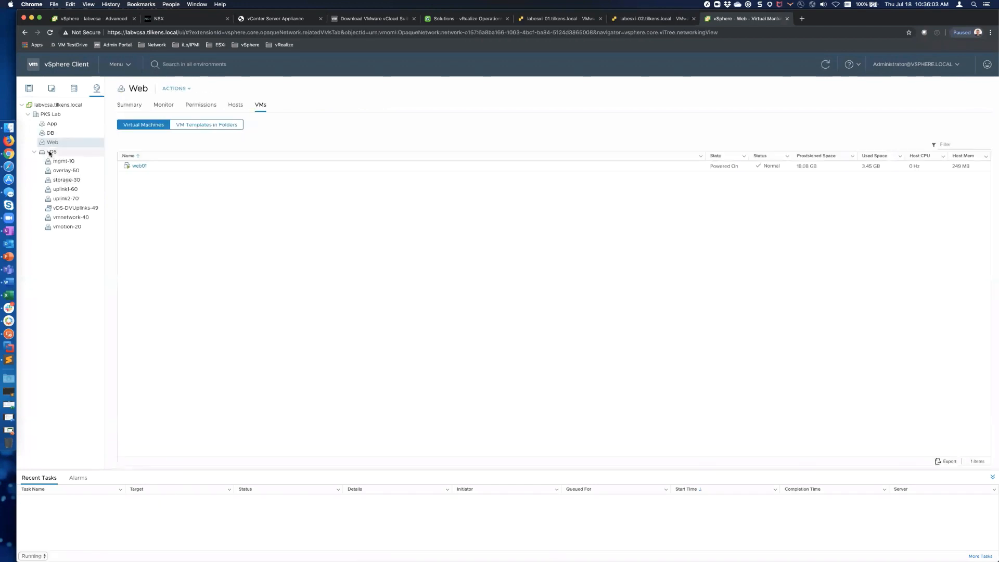
click(50, 152)
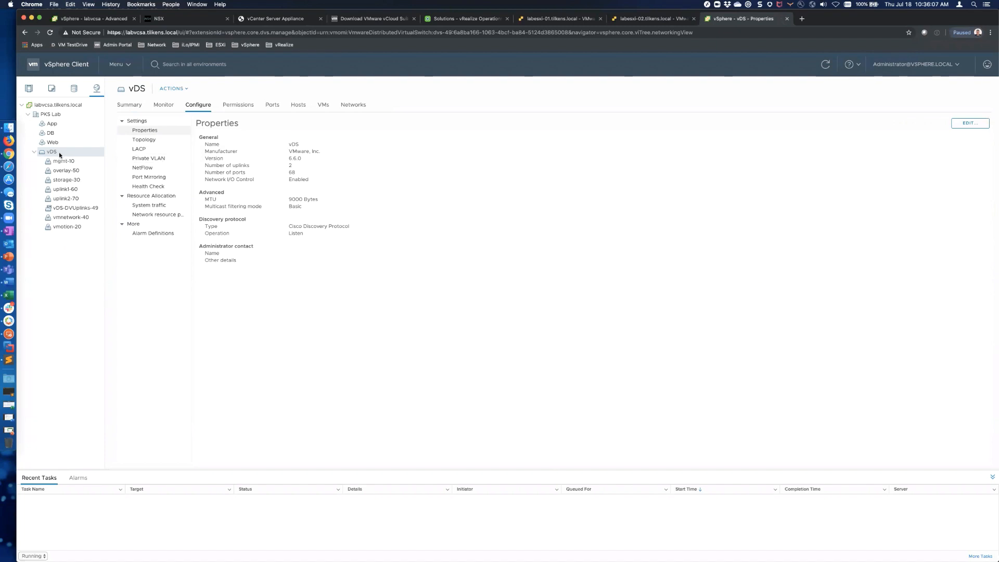
right_click(58, 152)
mouse_move(102, 175)
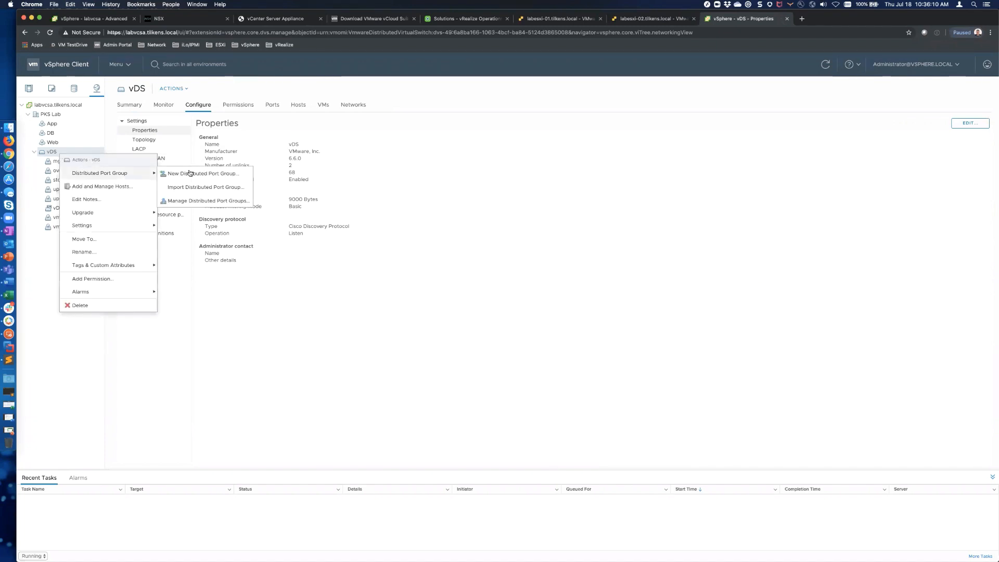
Step: Create distributed port group TAMLab on vDS with static binding and VLAN ID 250, then check its policies
click(215, 178)
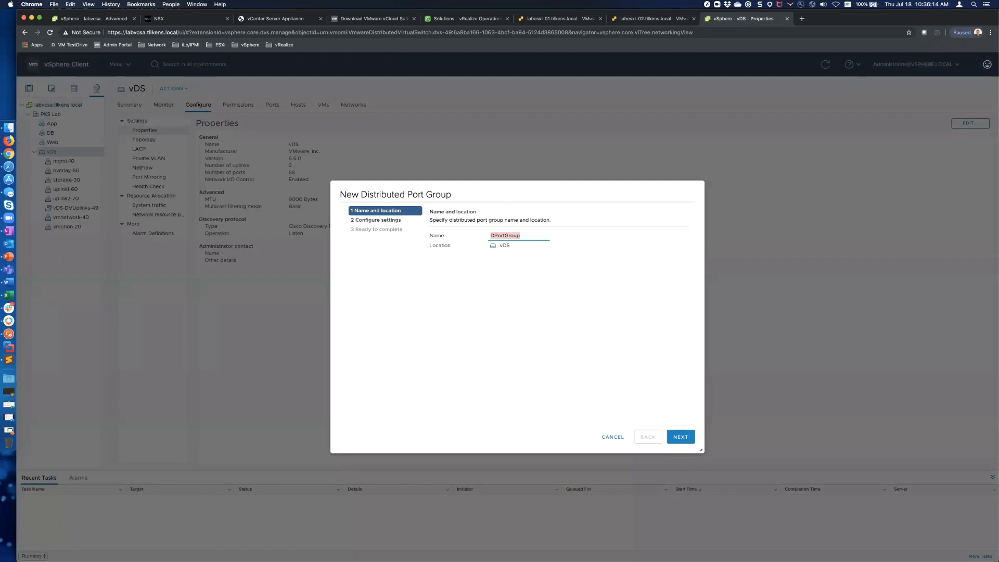
text(TAMLab)
click(681, 436)
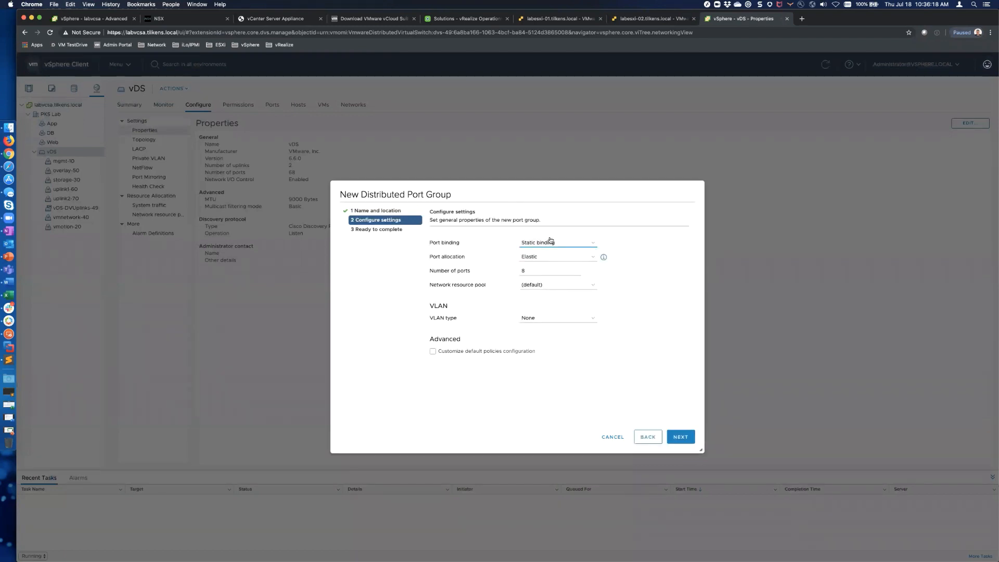
click(578, 243)
click(577, 244)
click(544, 322)
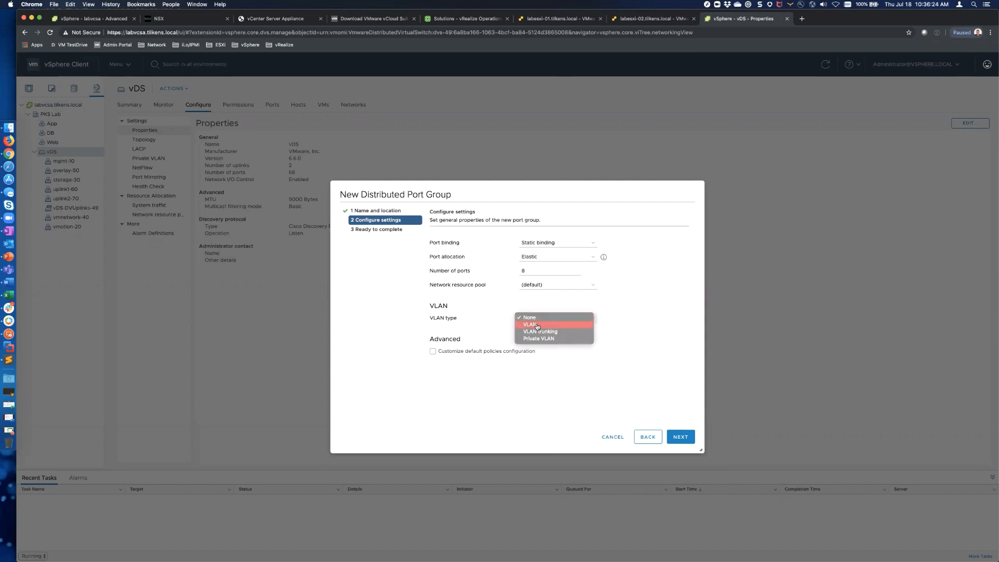
click(543, 327)
click(532, 333)
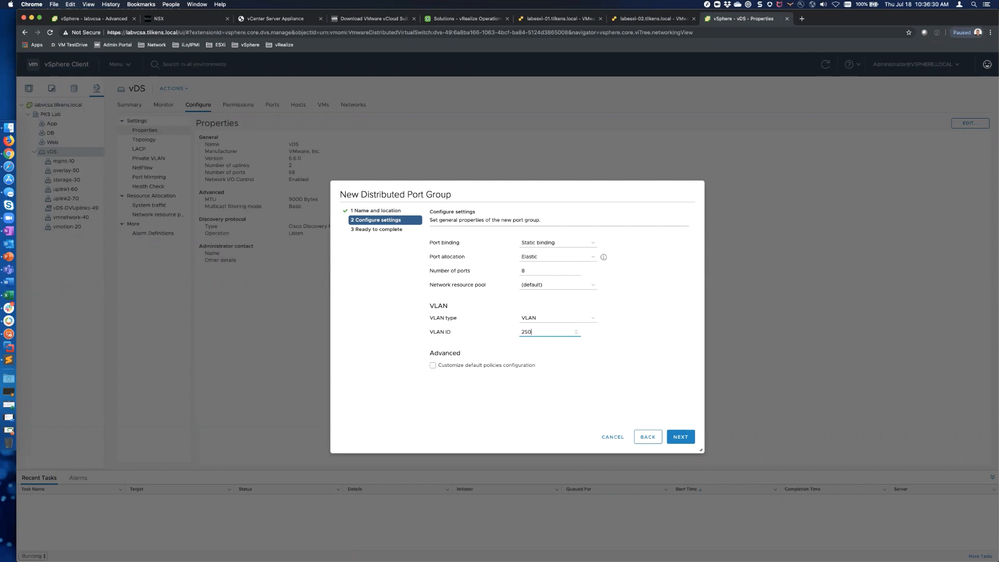
click(682, 436)
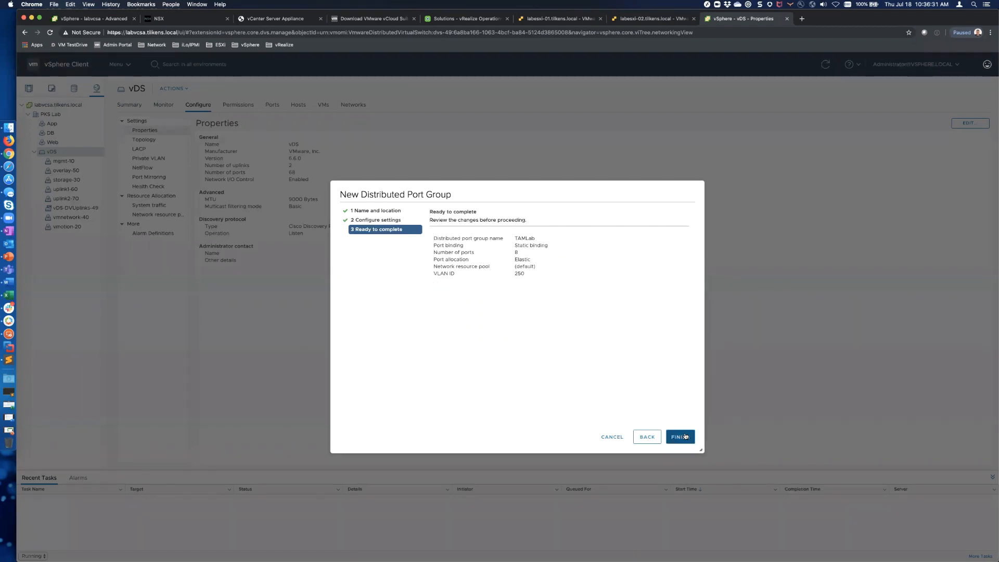
click(684, 437)
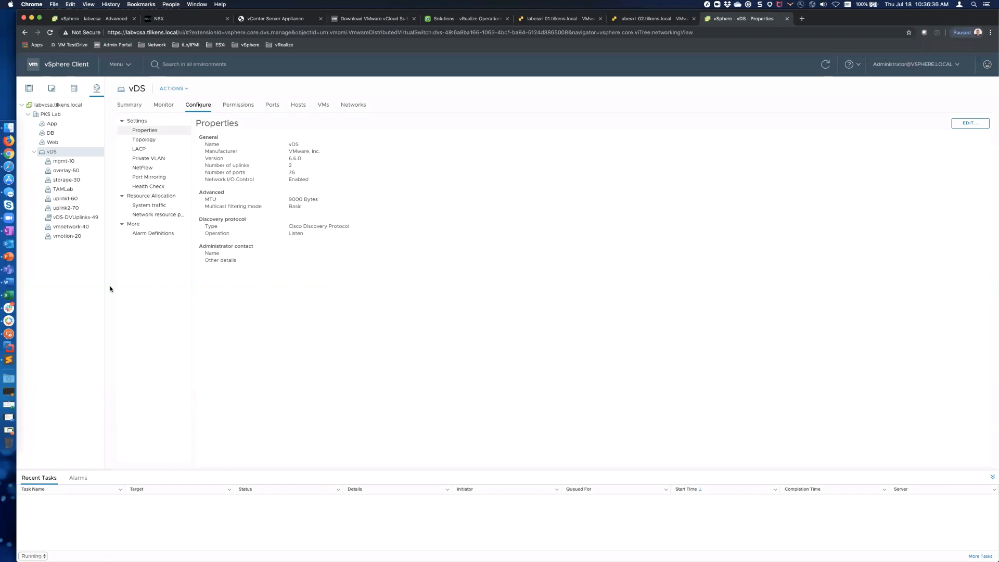
click(61, 191)
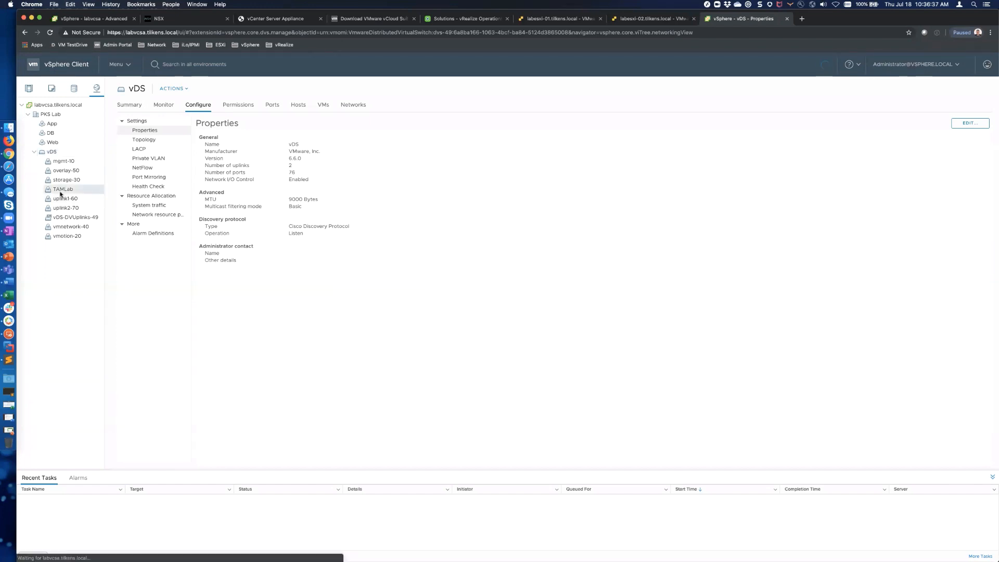
click(51, 152)
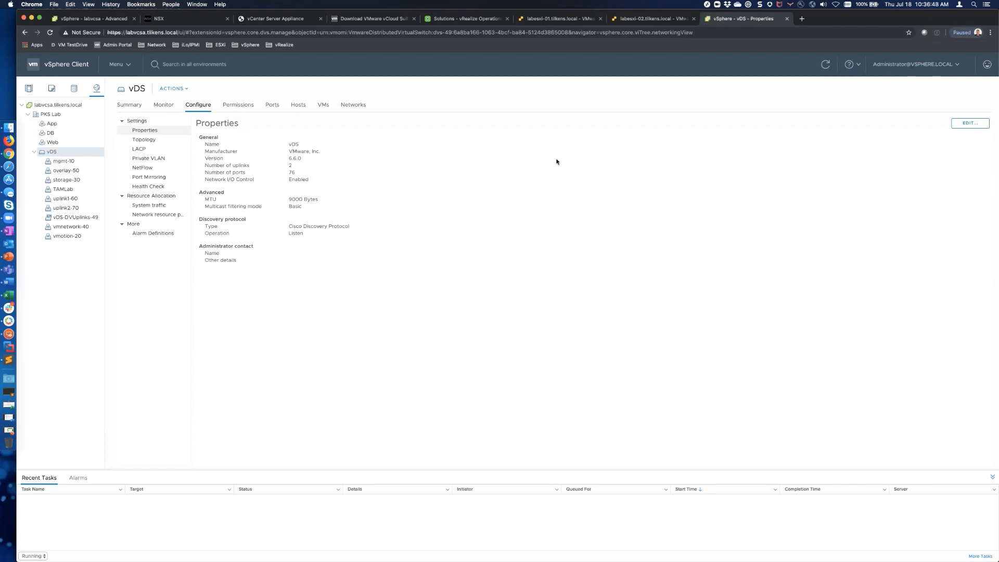
key(ctrl+shift+Tab)
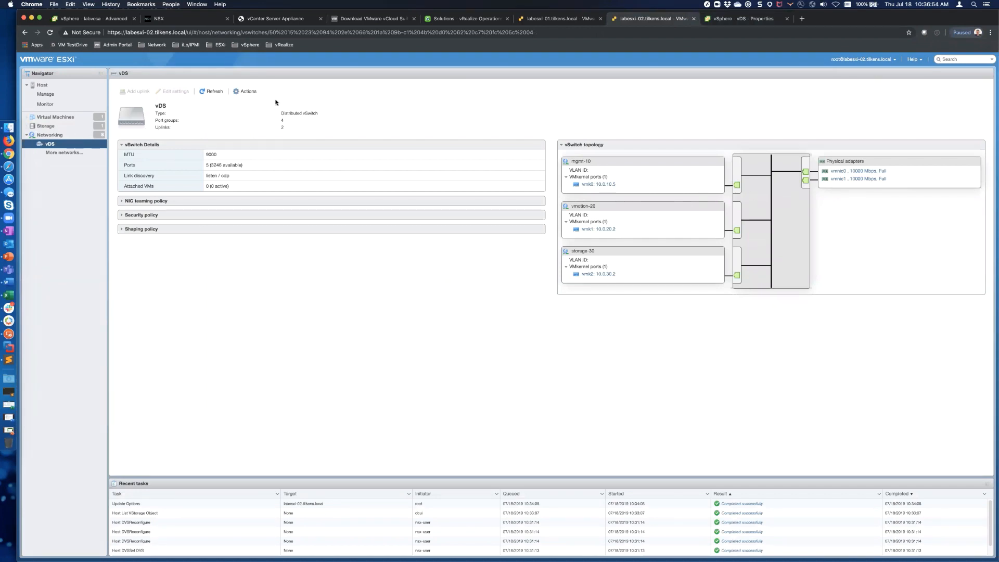
click(52, 135)
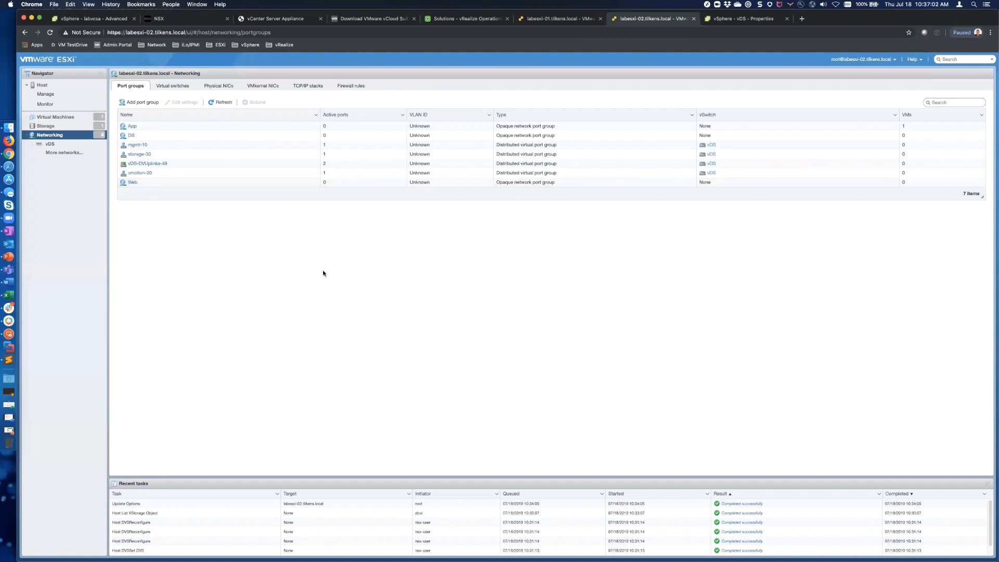
click(225, 103)
key(ctrl+shift+Tab)
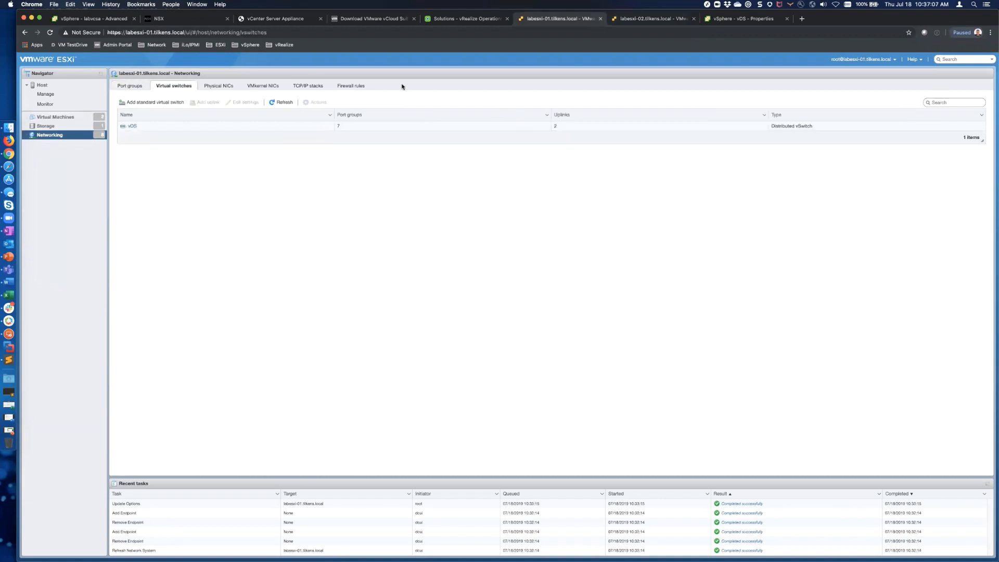
click(127, 85)
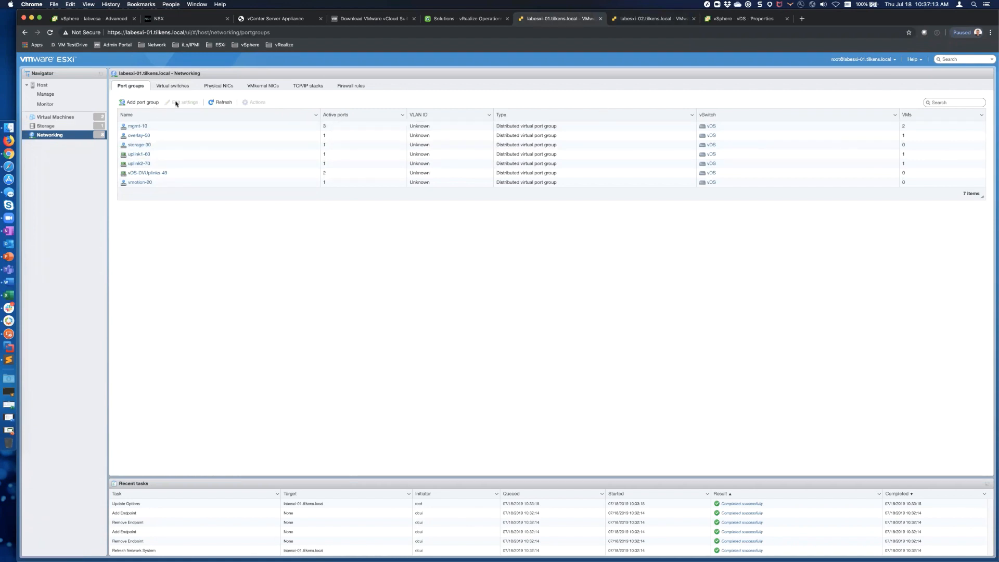
click(221, 102)
key(ctrl+Tab)
key(ctrl+Tab)
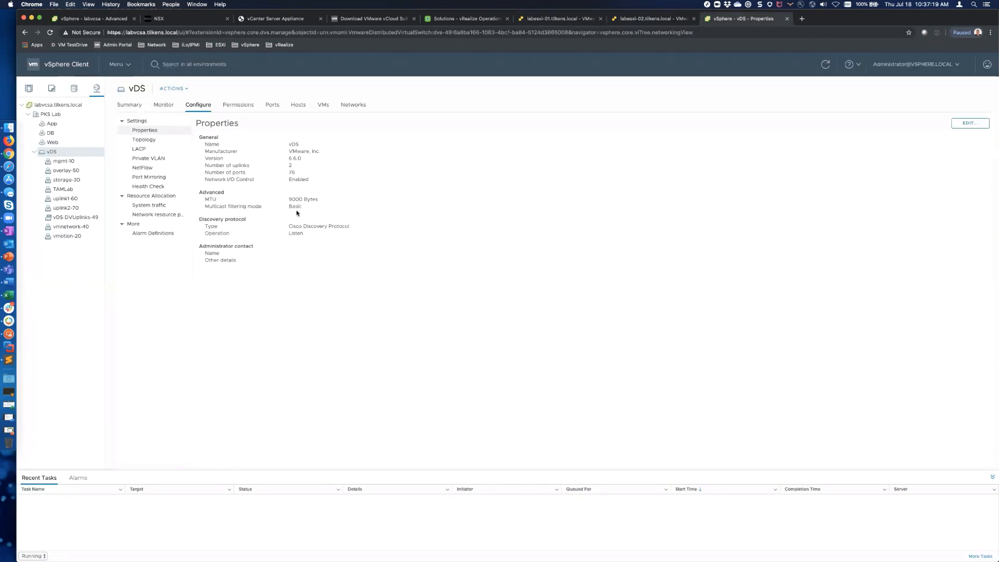
Step: Start a new virtual machine named test on host labesxi-01, keeping the default compute, storage, compatibility and guest OS
click(29, 89)
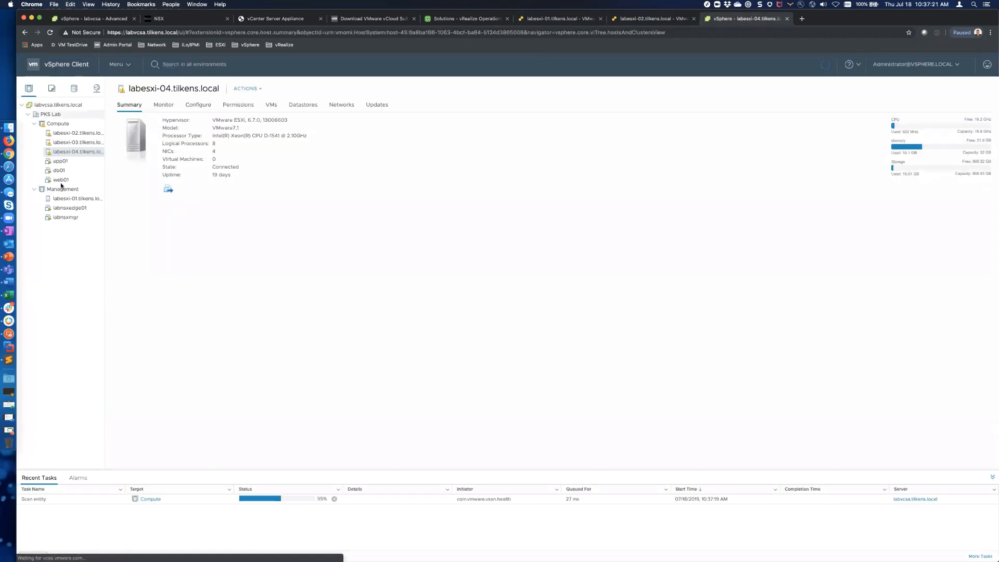
right_click(69, 198)
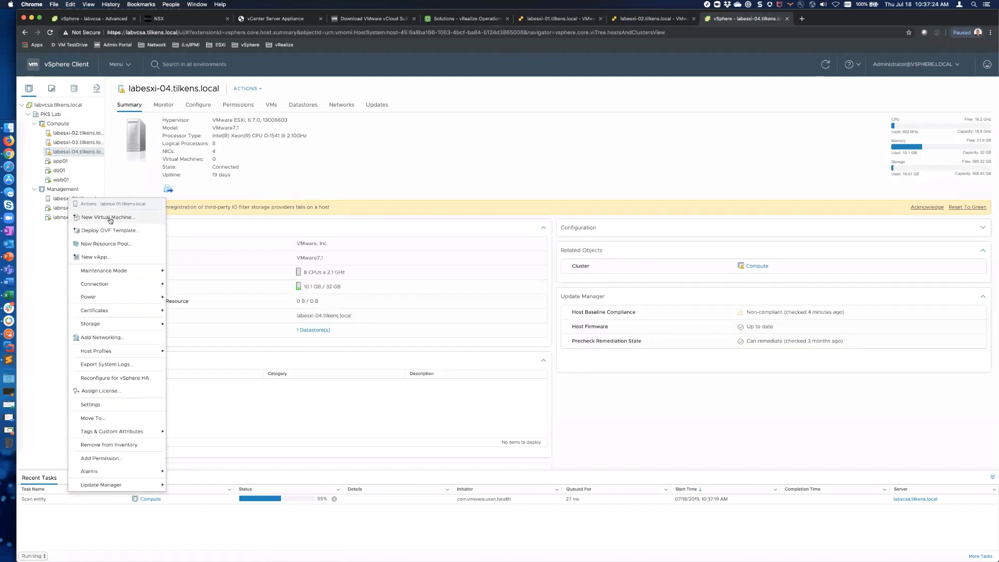
click(110, 218)
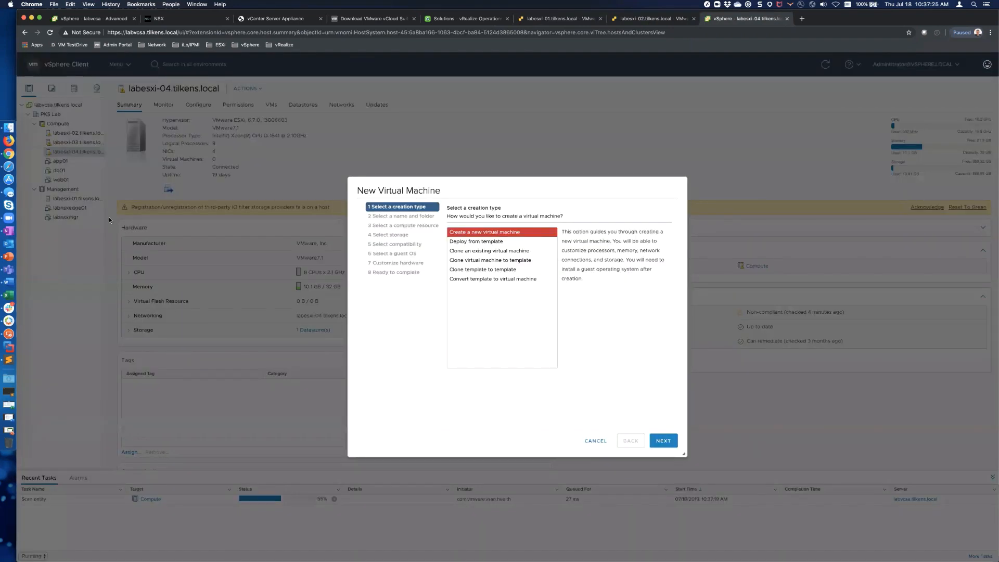
click(664, 441)
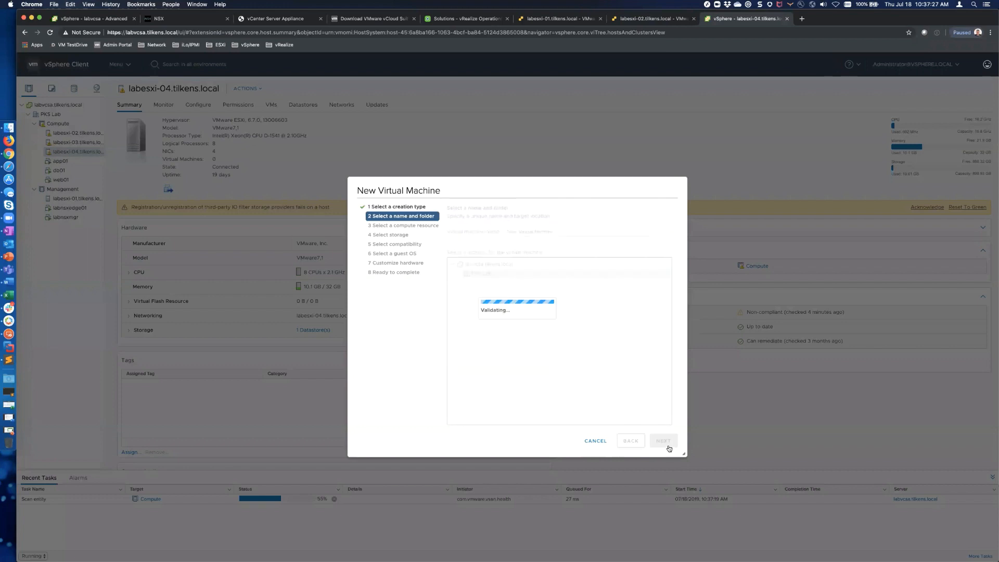
triple_click(506, 231)
text(test)
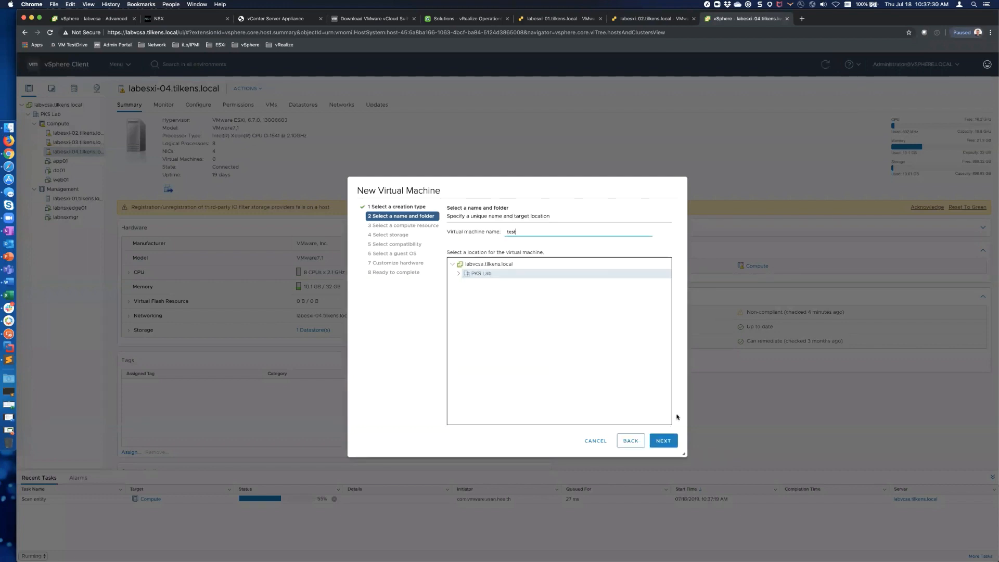
click(668, 442)
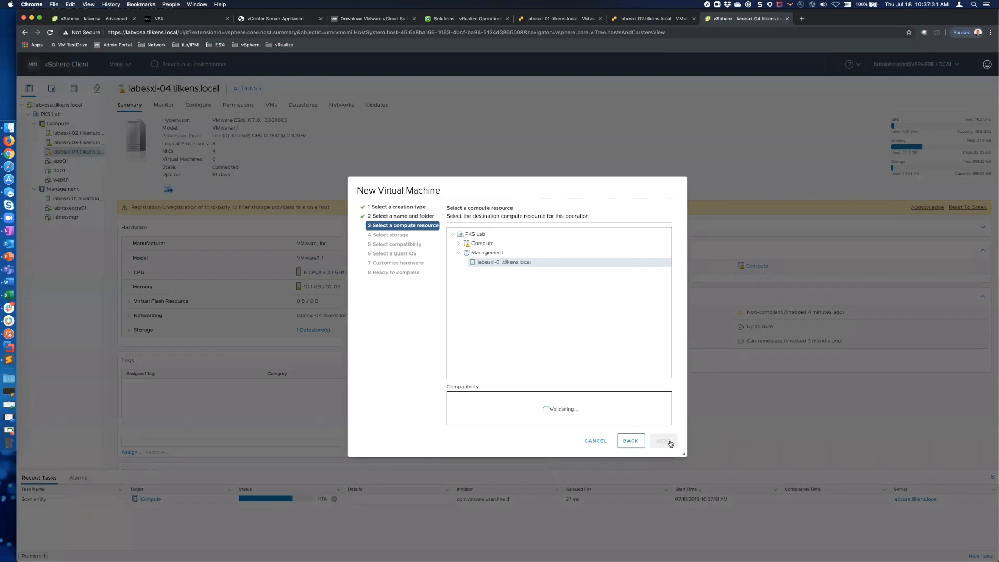
click(670, 443)
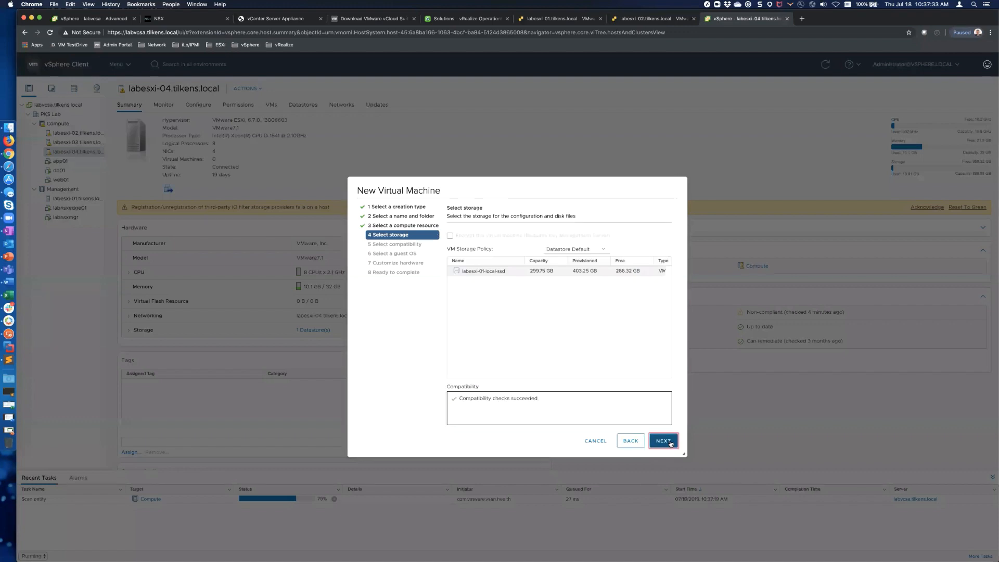
click(670, 442)
click(664, 441)
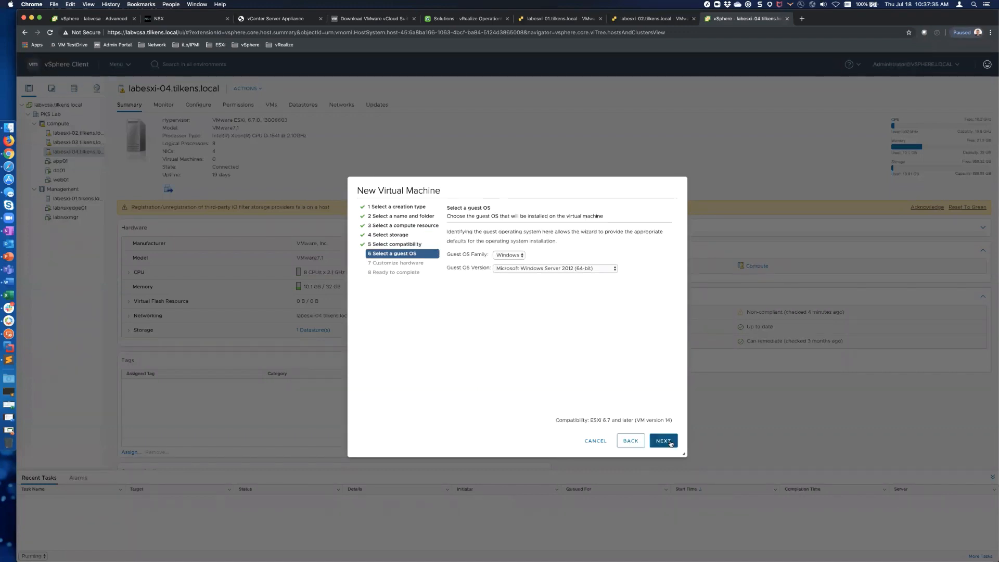
click(670, 442)
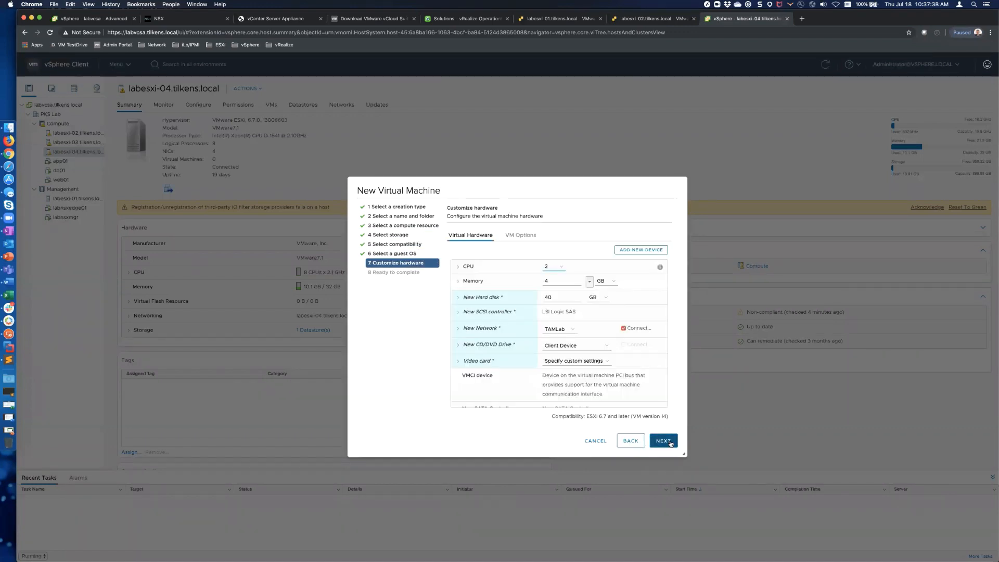
Step: Connect the VM's network adapter to TAMLab and create the test virtual machine
click(558, 329)
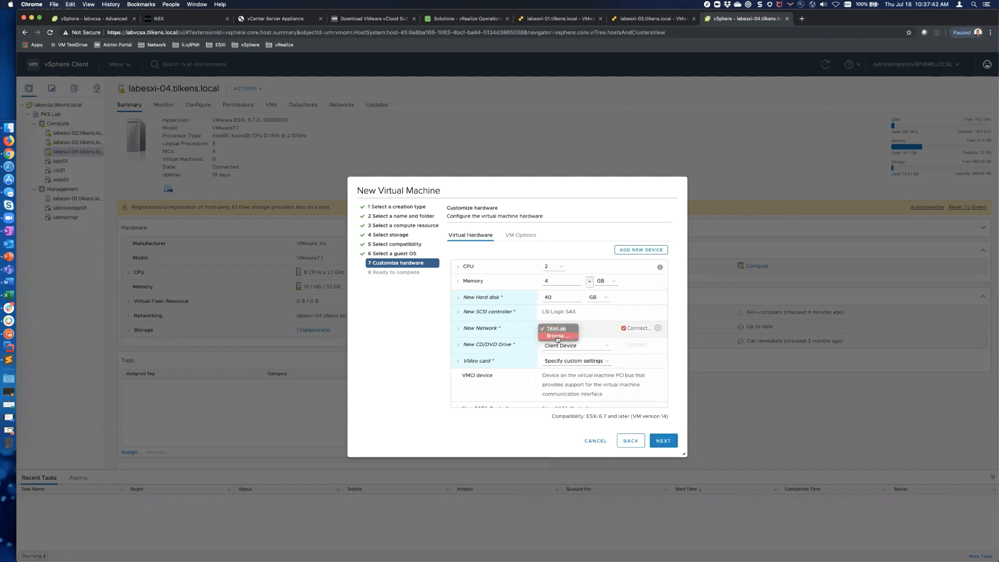
click(557, 336)
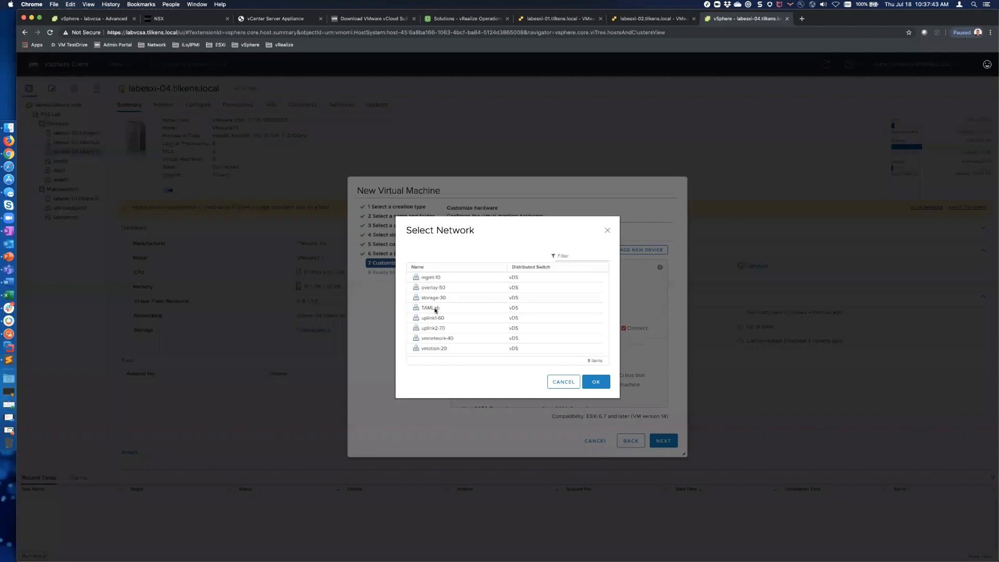
click(435, 309)
click(599, 385)
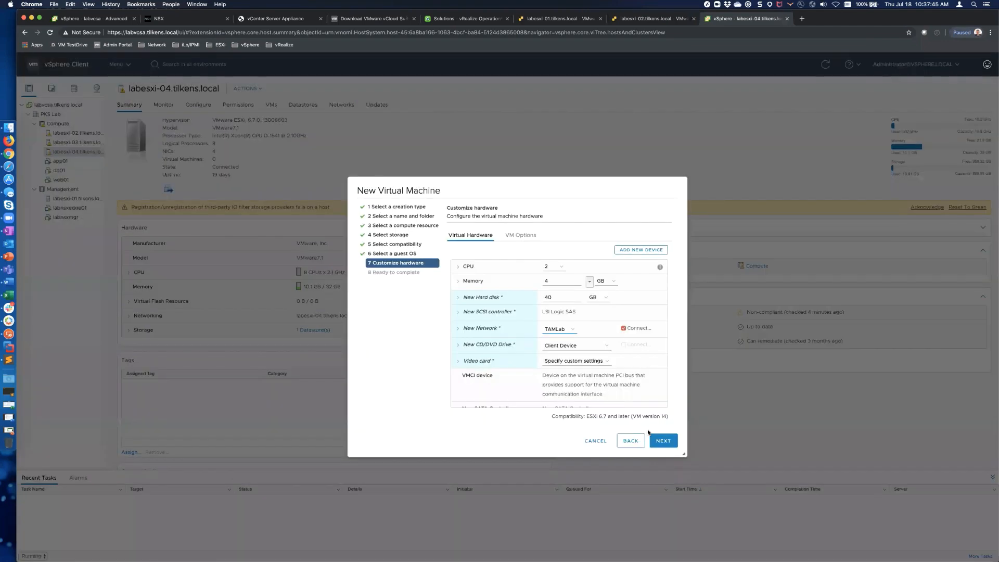
click(658, 440)
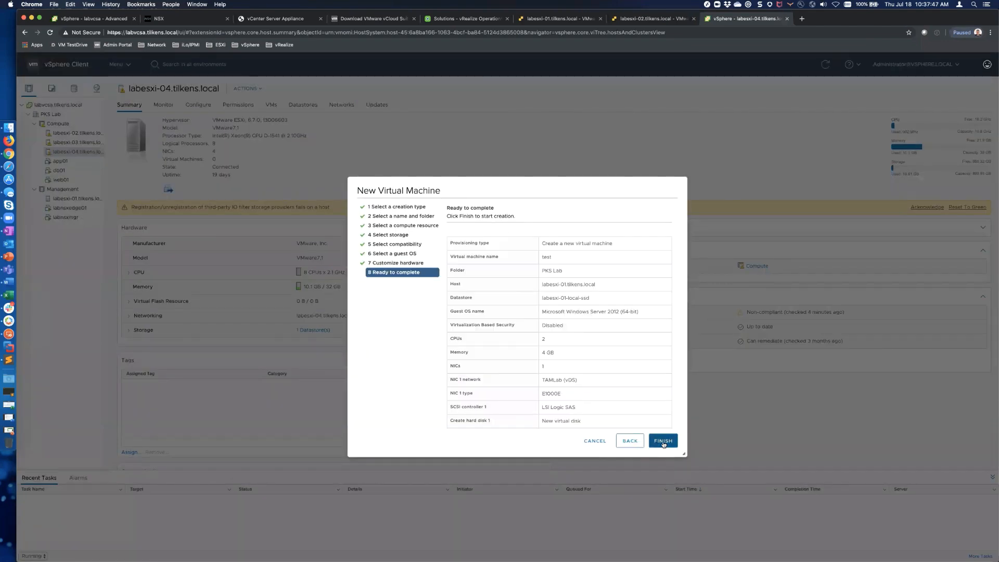
click(663, 441)
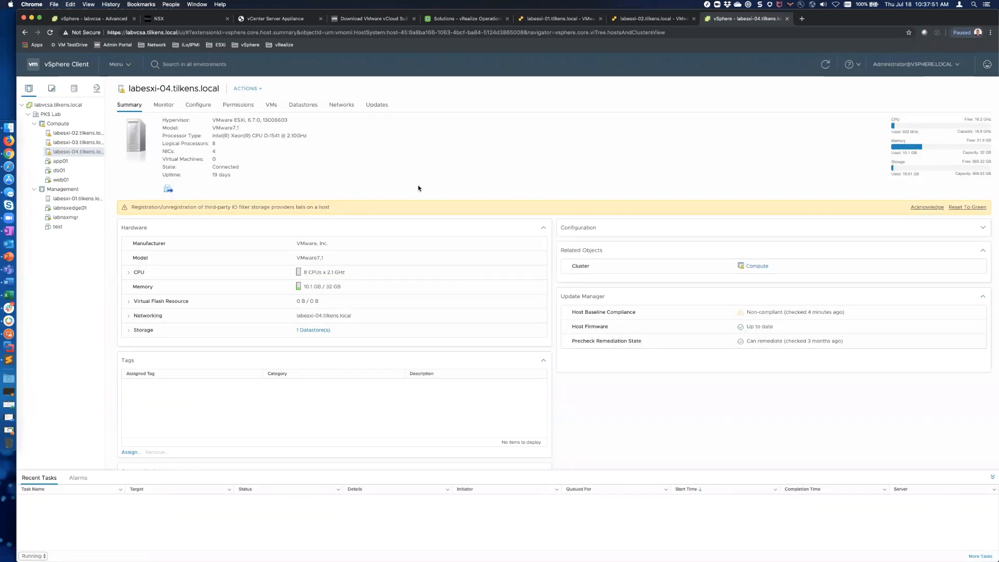
Step: Refresh labesxi-01's port groups and select the newly listed TAMLab port group
key(ctrl+shift+Tab)
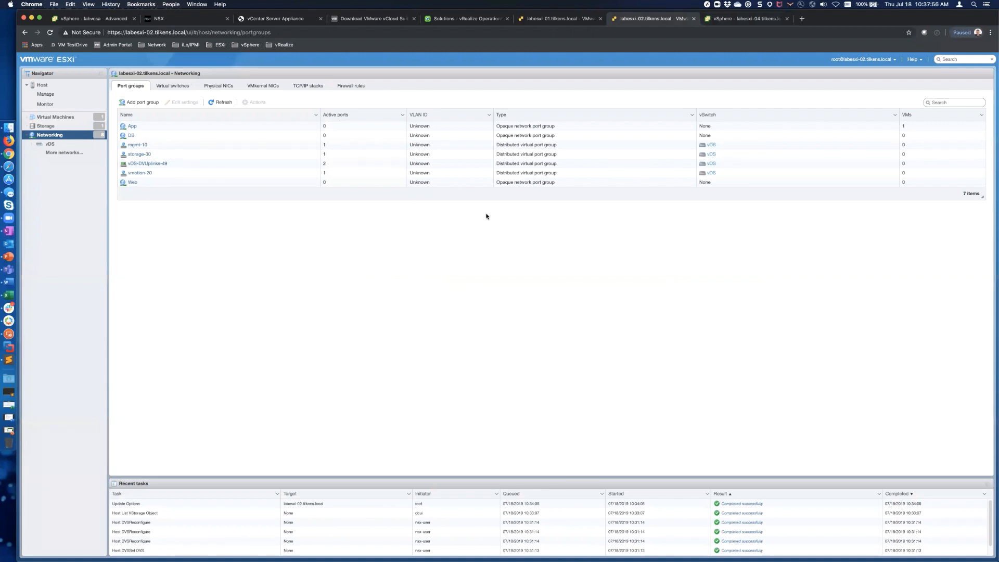
key(ctrl+shift+Tab)
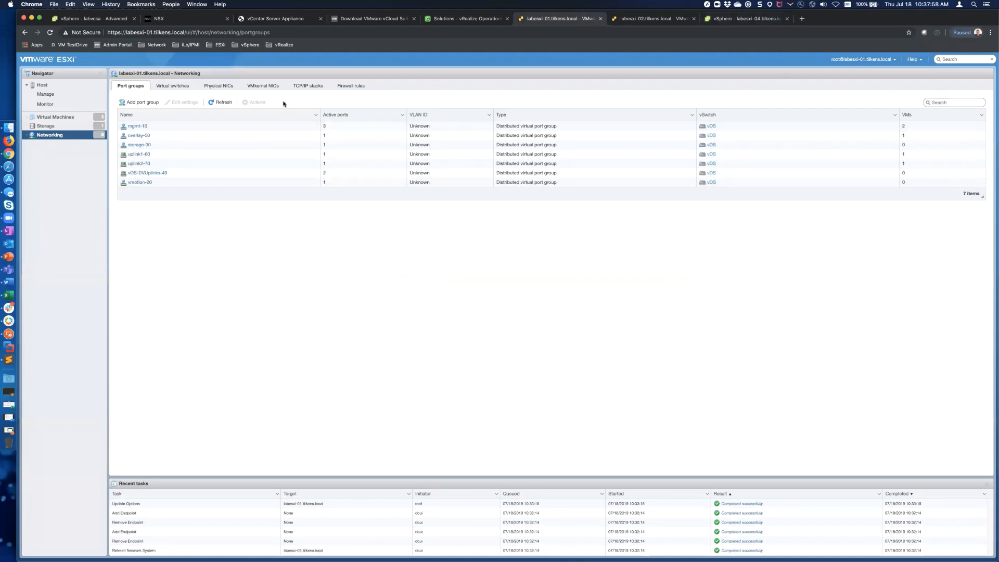
click(225, 102)
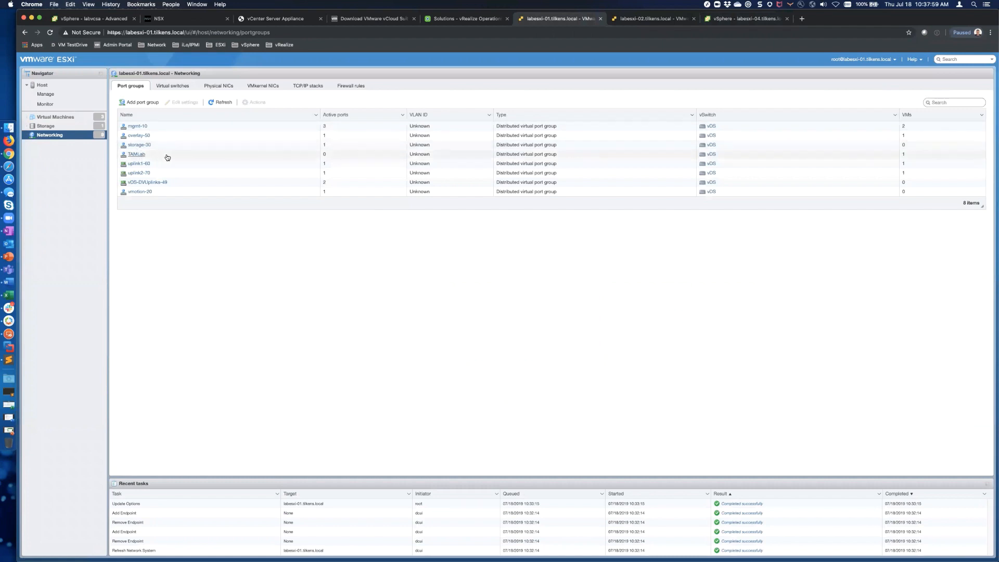
click(167, 157)
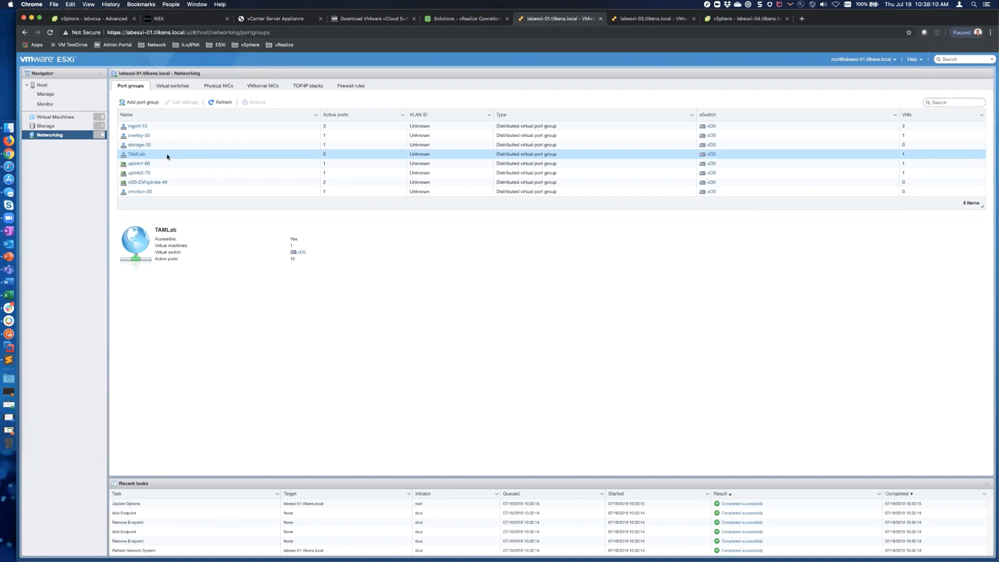
key(ctrl+shift+Tab)
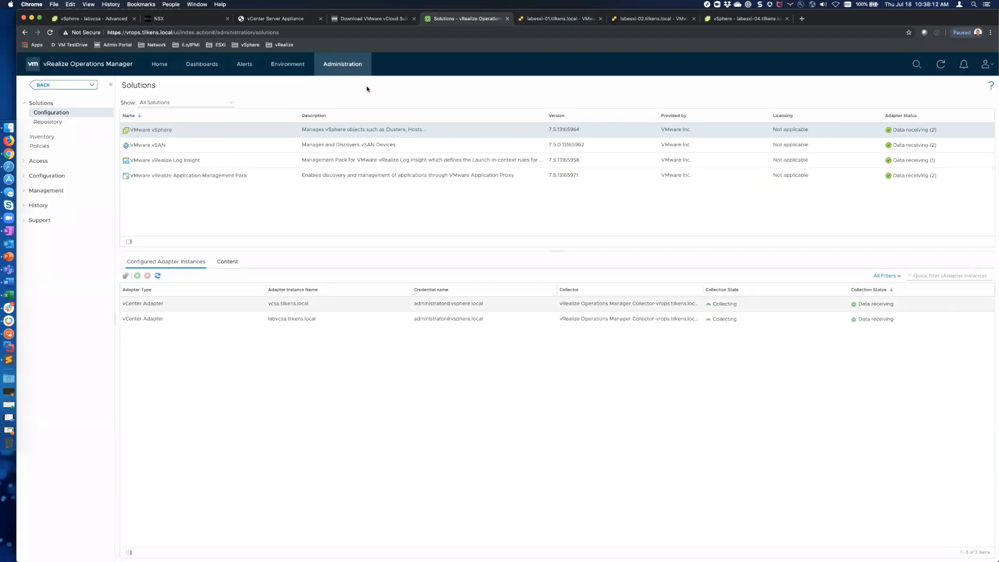
Step: Open labesxi-02.tilkens.local's All Metrics page under vSphere World > labvcsa > PKS Lab > Compute
click(186, 66)
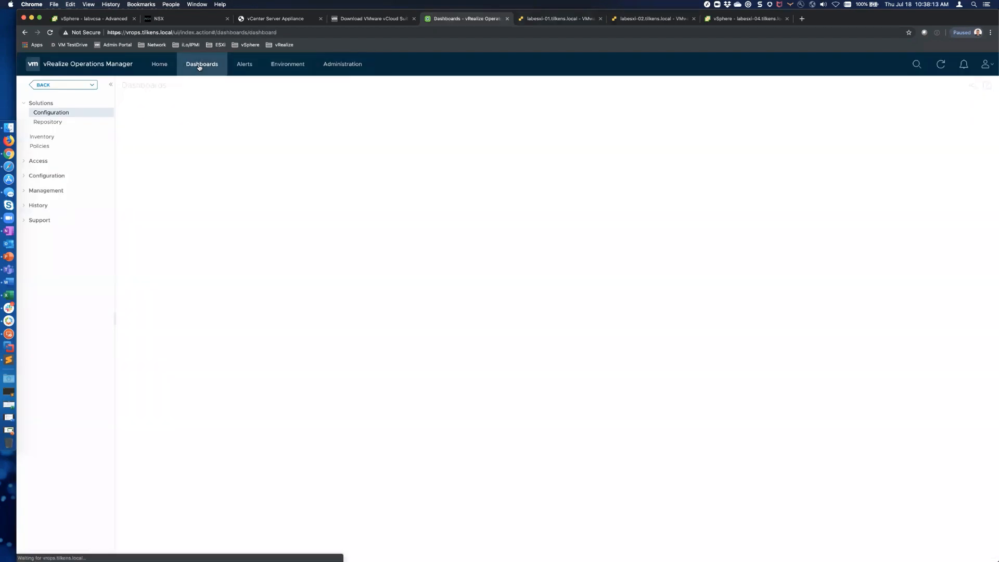
click(295, 66)
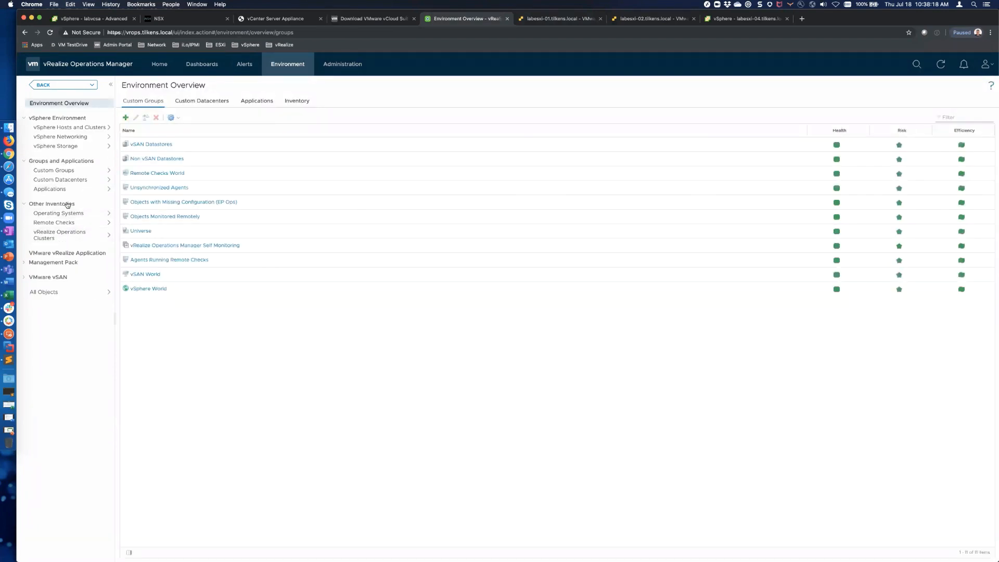
click(63, 127)
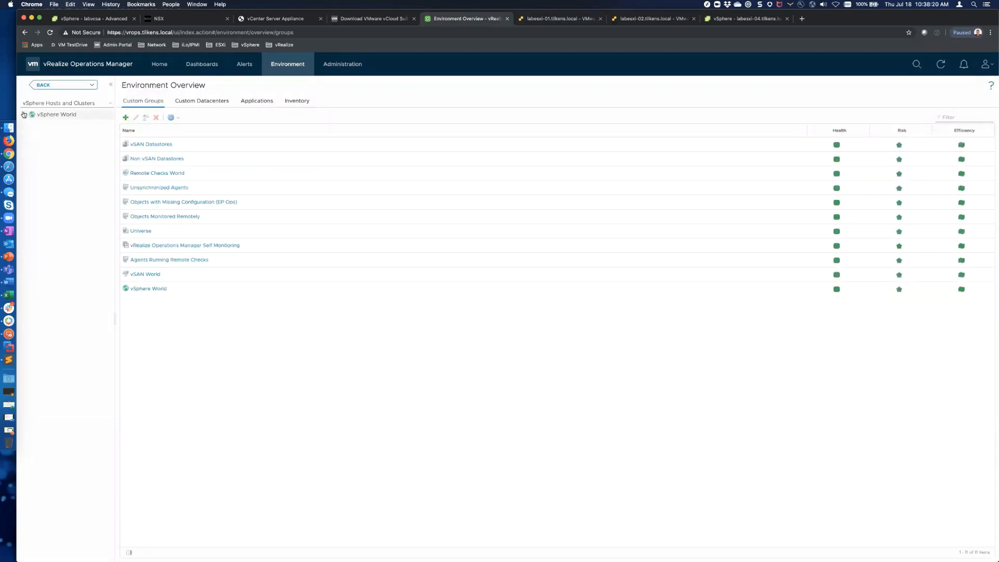
click(55, 126)
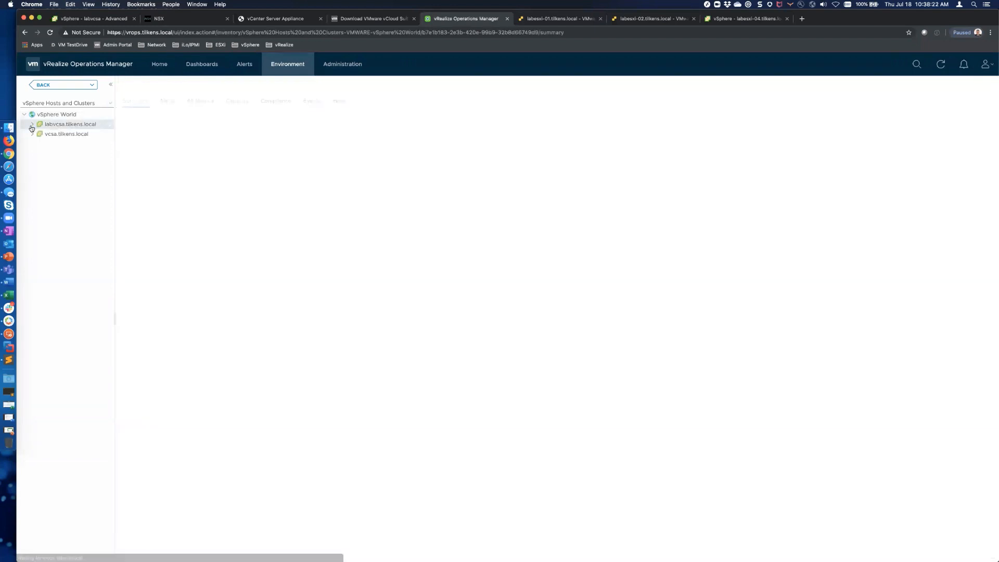
click(33, 125)
click(41, 134)
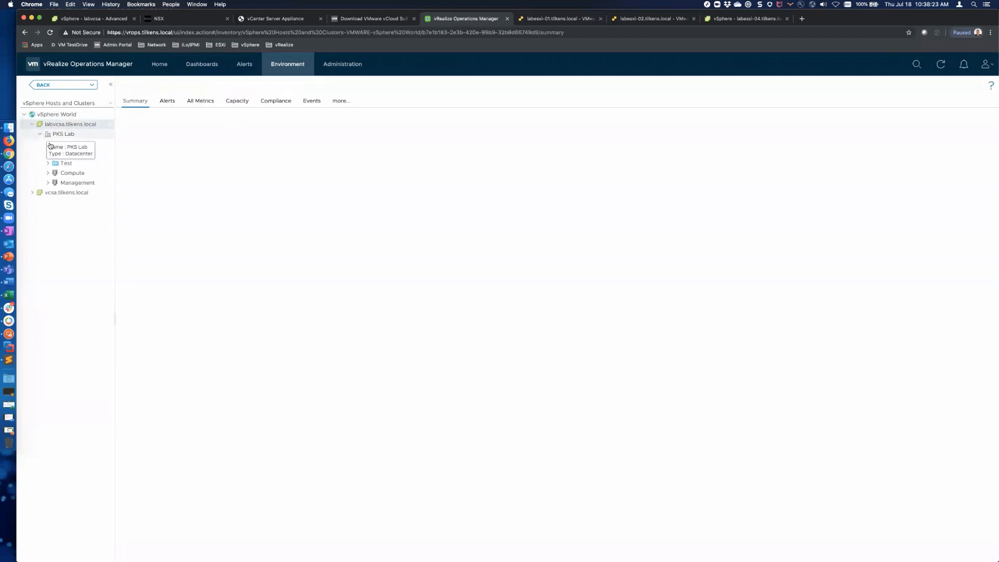
click(49, 174)
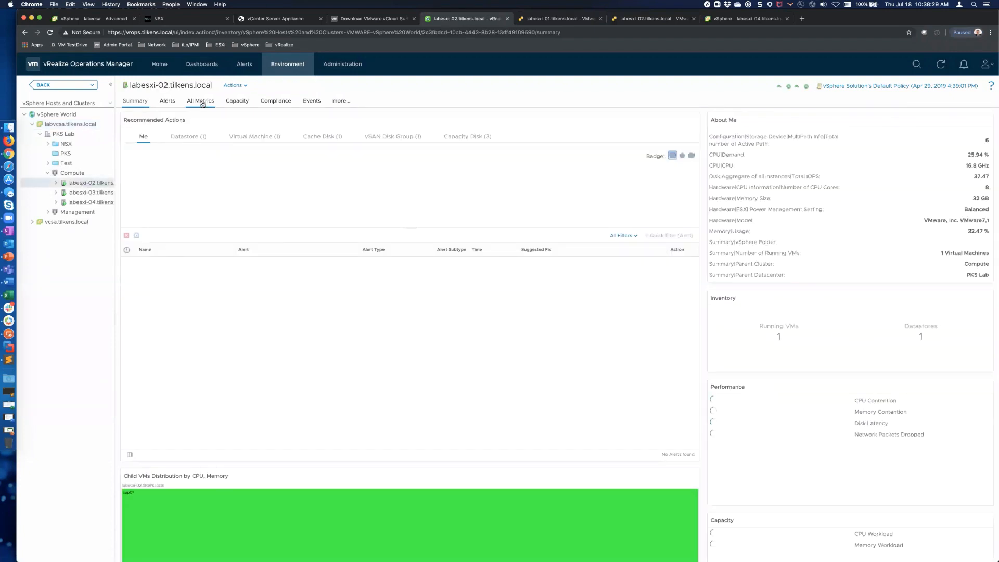
click(202, 103)
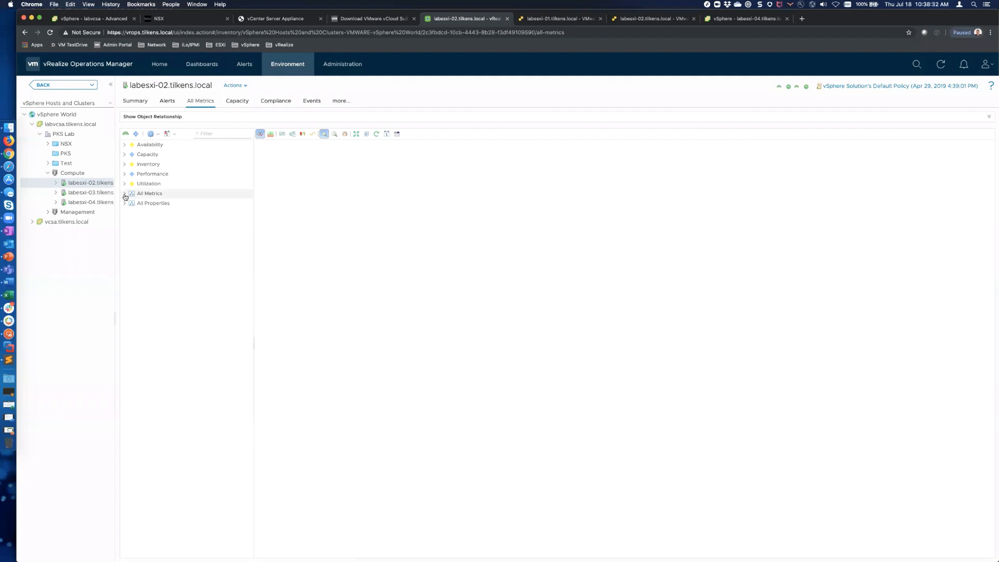
Step: Chart labesxi-02's CPU Capacity Usage (%), CPU Usage (MHz) and CPU Usage (%) metrics
click(125, 194)
click(132, 242)
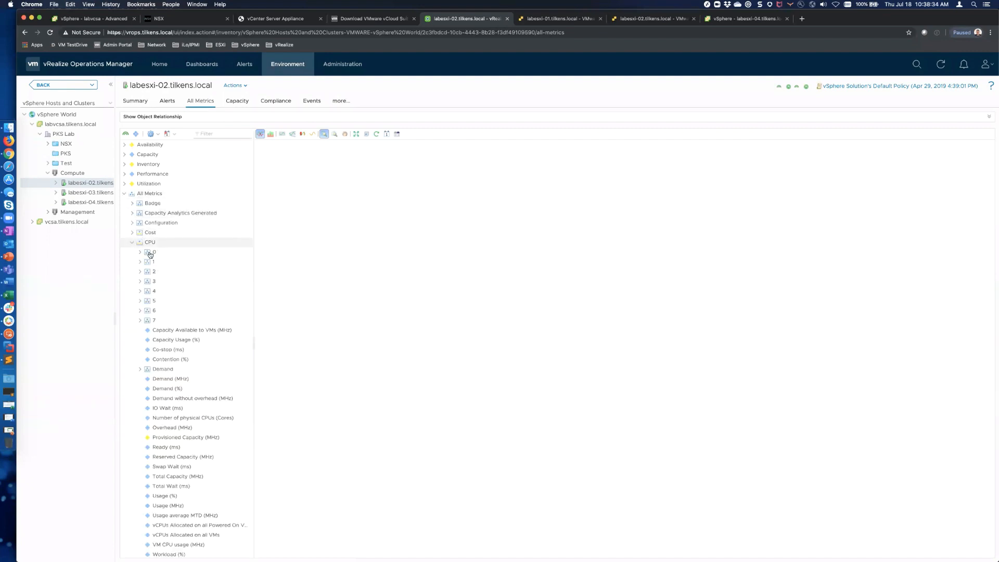
double_click(177, 339)
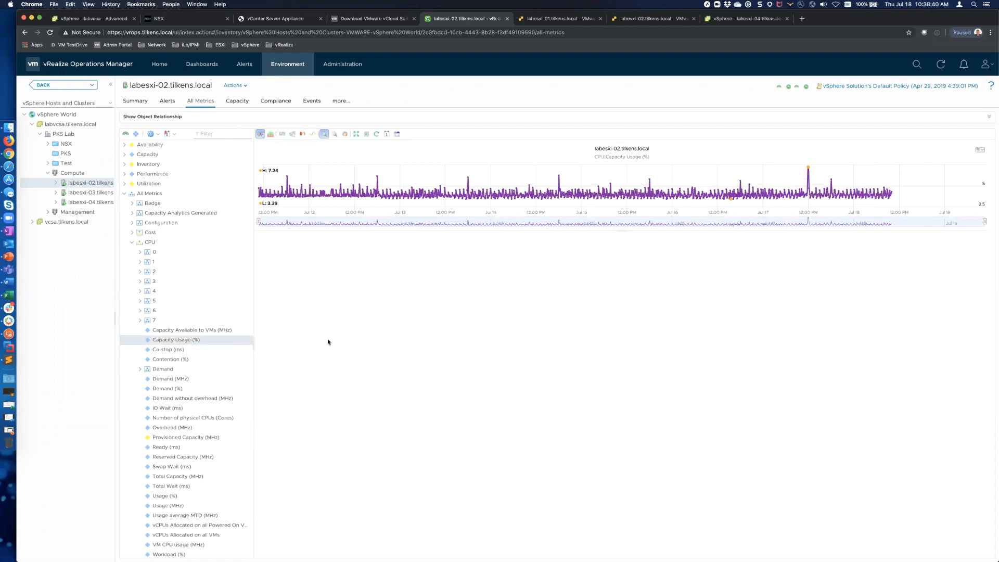
scroll(170, 445, down, 2)
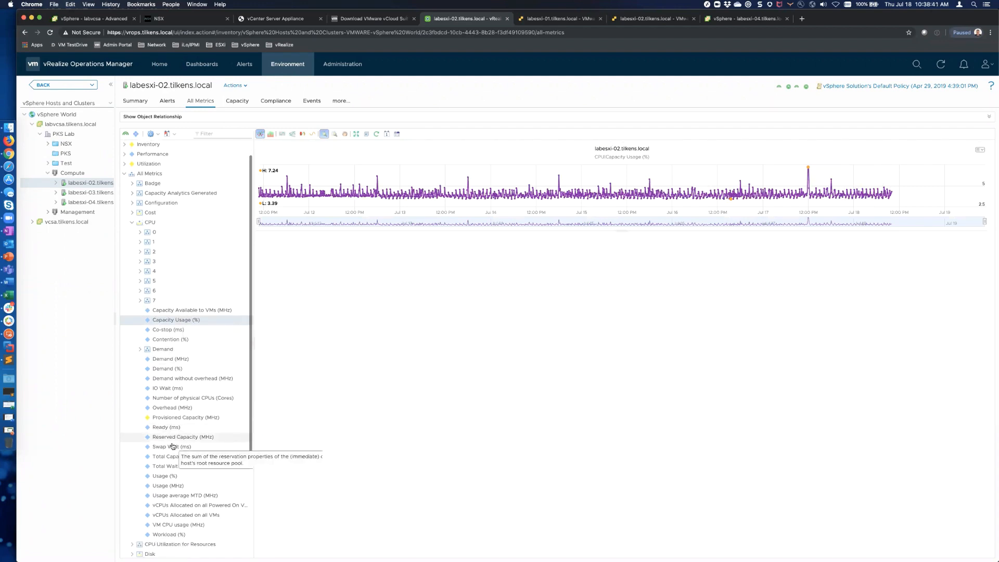
double_click(177, 470)
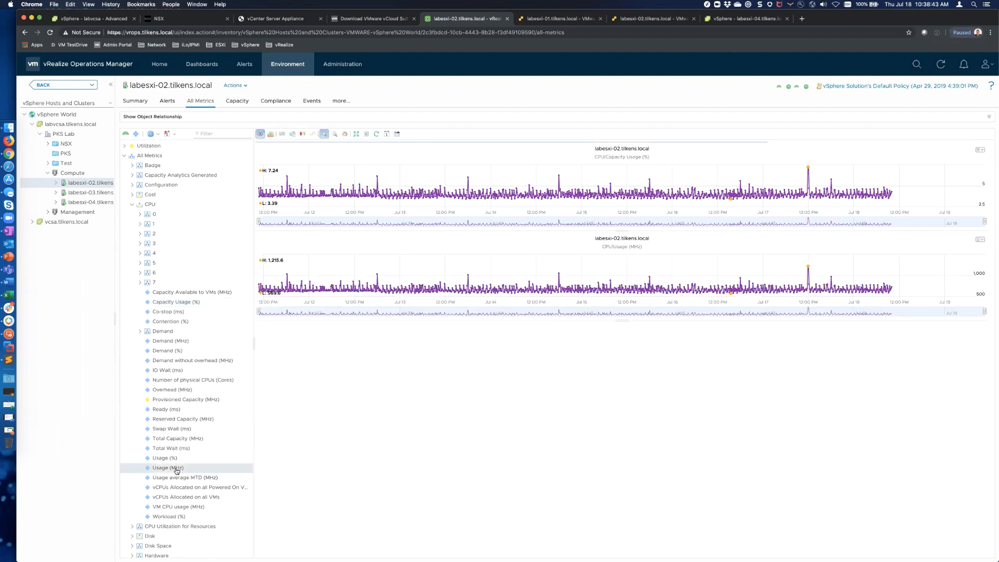
double_click(174, 458)
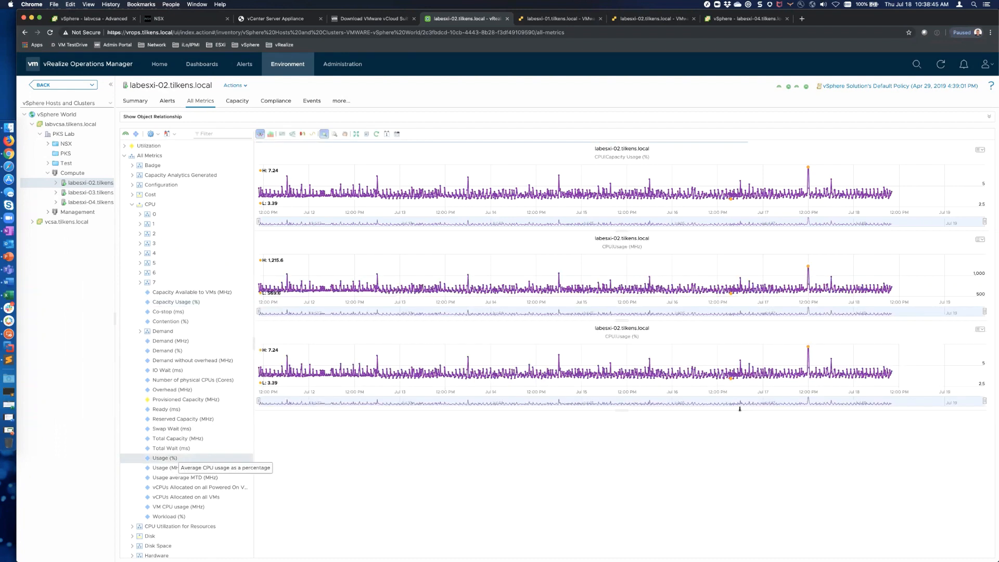
Step: Zoom the CPU Usage (%) chart in twice, narrowing it to roughly 10:00–10:40 AM
drag(863, 375, 914, 364)
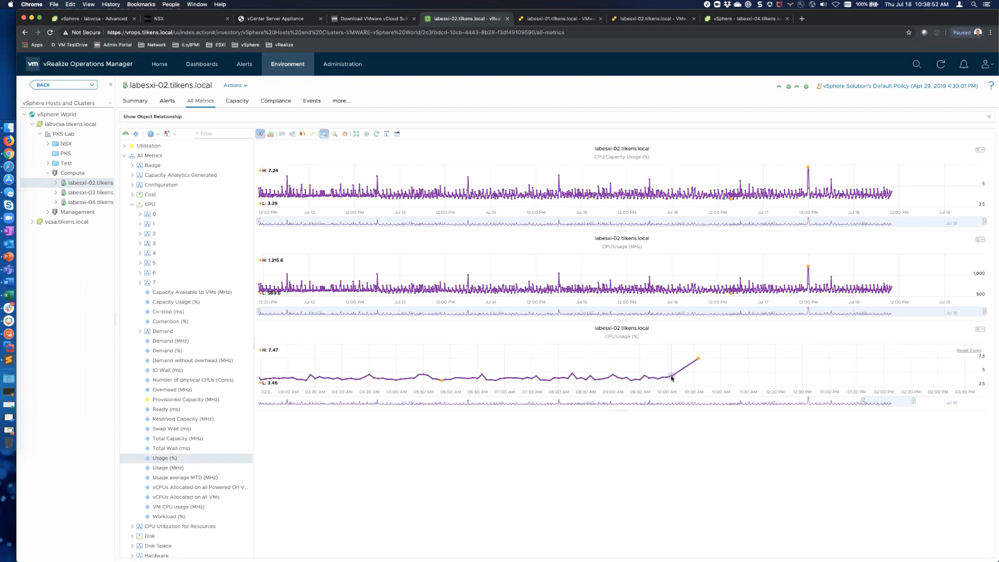
mouse_move(671, 379)
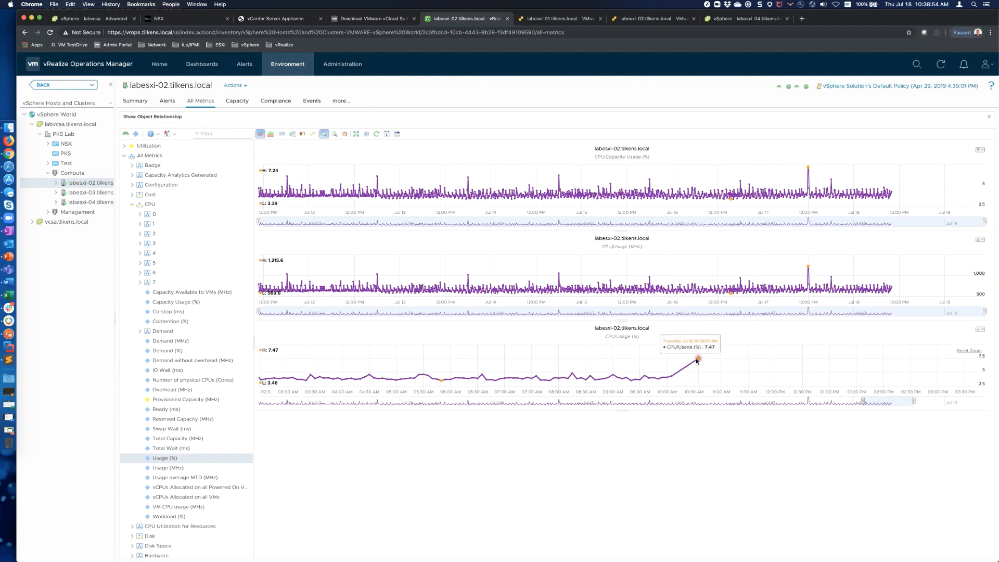
drag(667, 364, 703, 361)
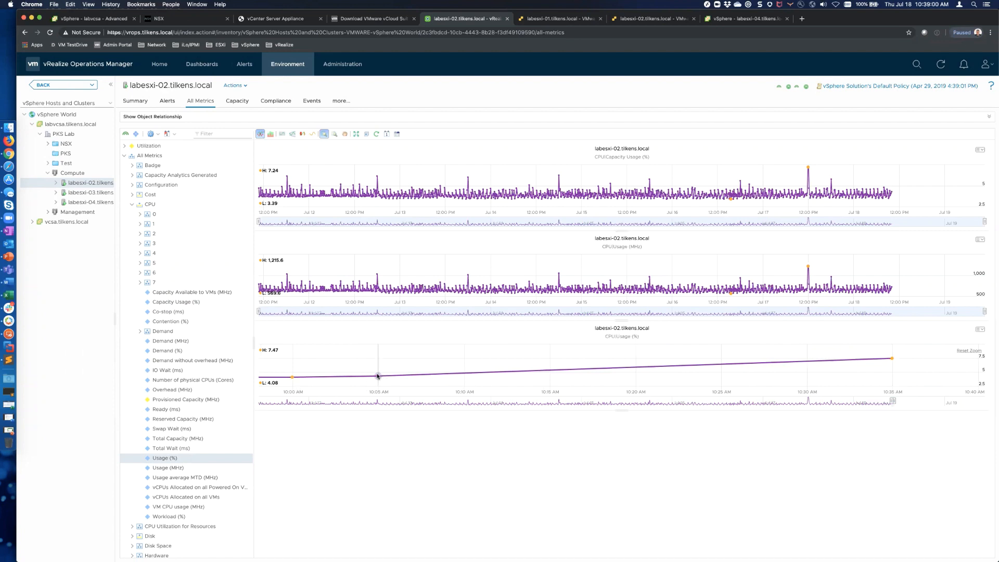
mouse_move(377, 376)
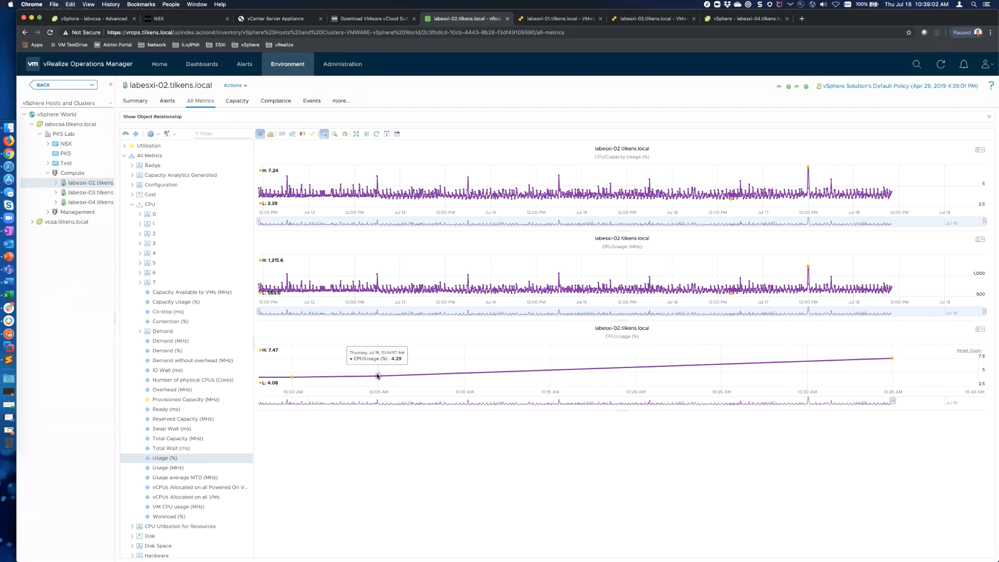
mouse_move(892, 359)
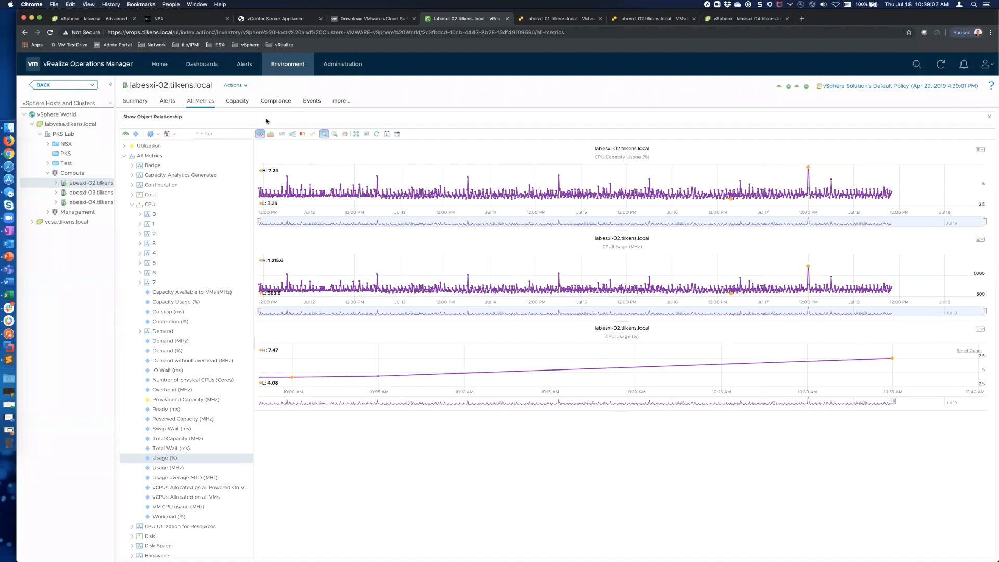
Step: Go to the NSX-T manager and list its networking segments
key(ctrl+shift+Tab)
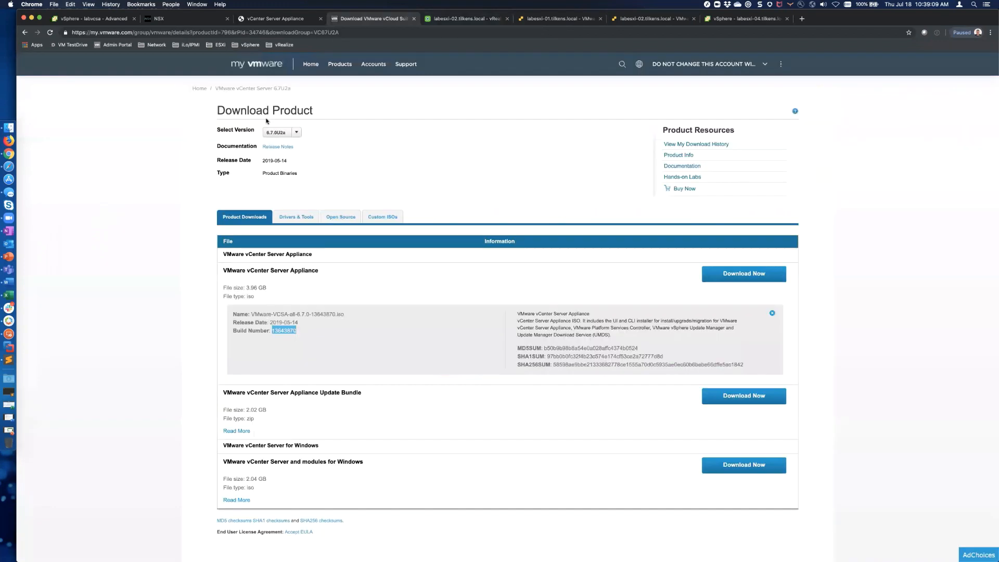
key(ctrl+shift+Tab)
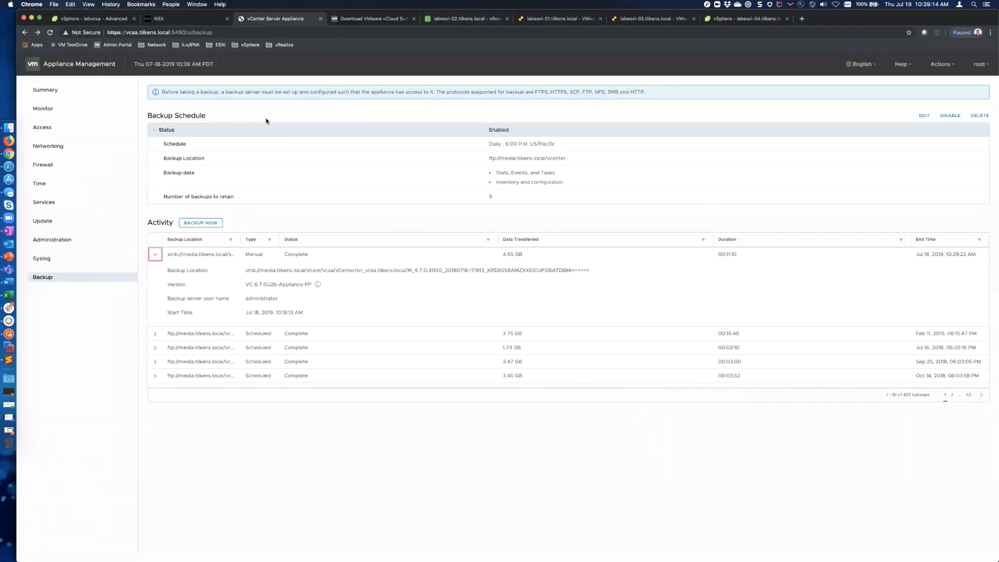
key(ctrl+shift+Tab)
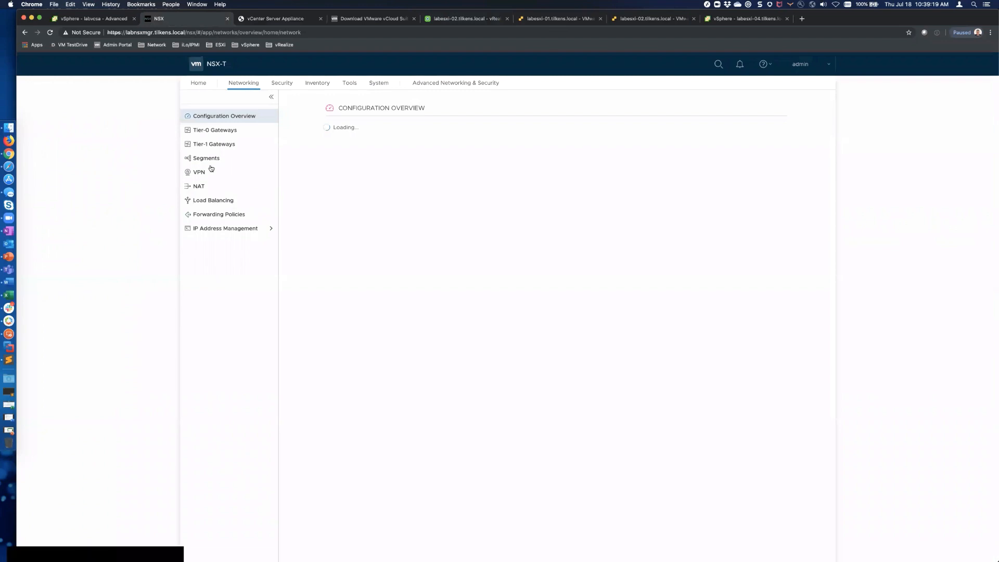
click(328, 286)
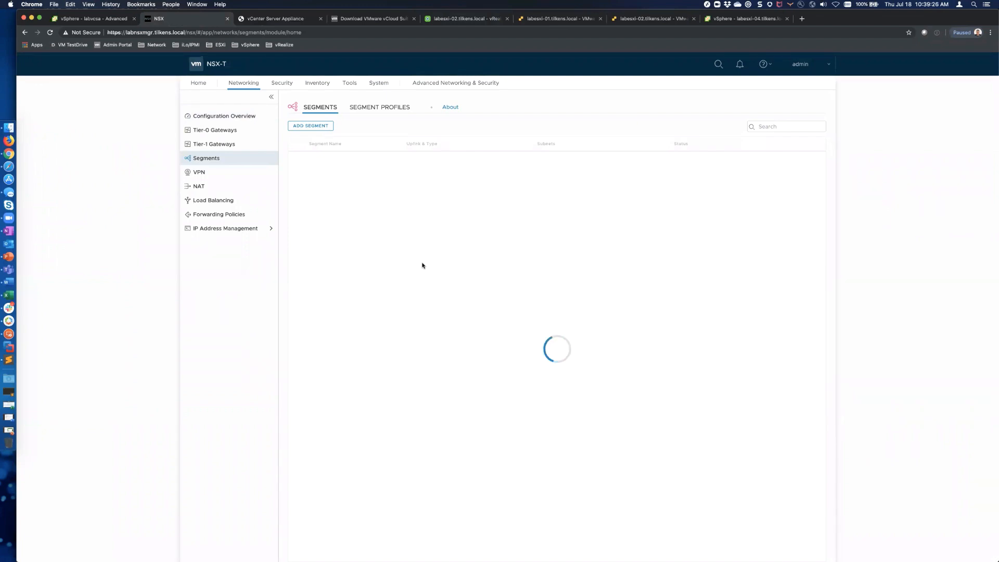
Step: Add a new segment named TAMLab connected to the t1-gw gateway
click(309, 126)
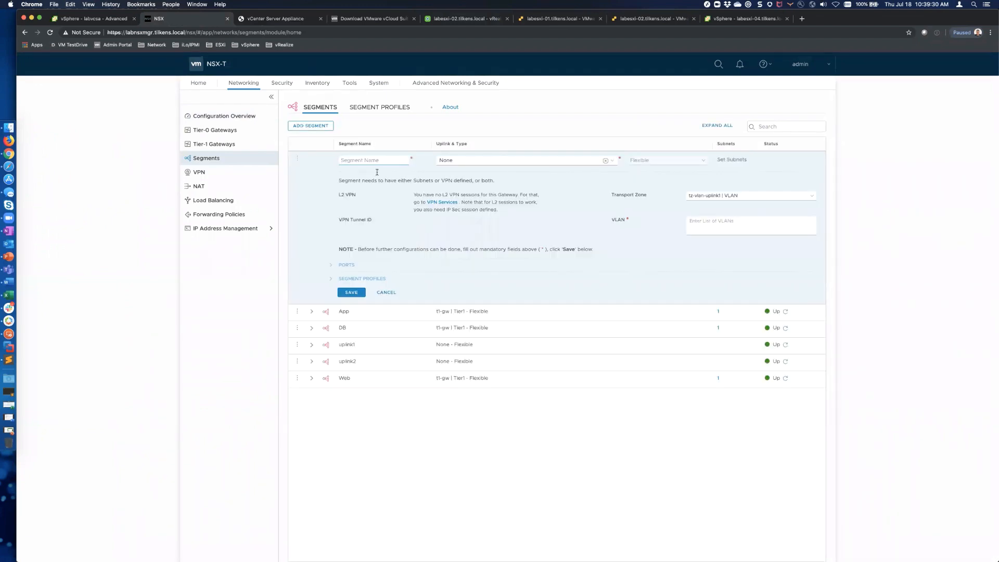
text(TAMLab)
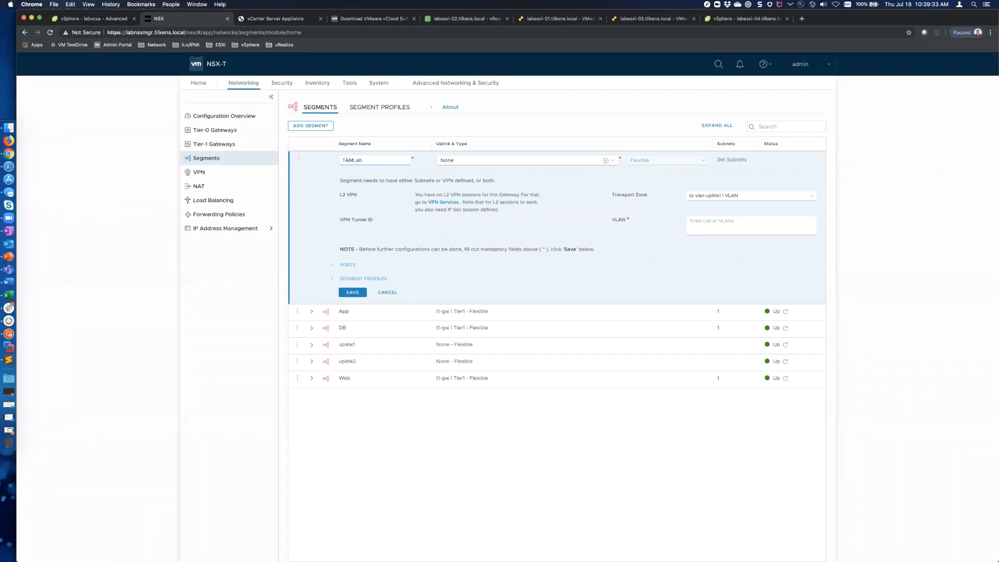
key(Tab)
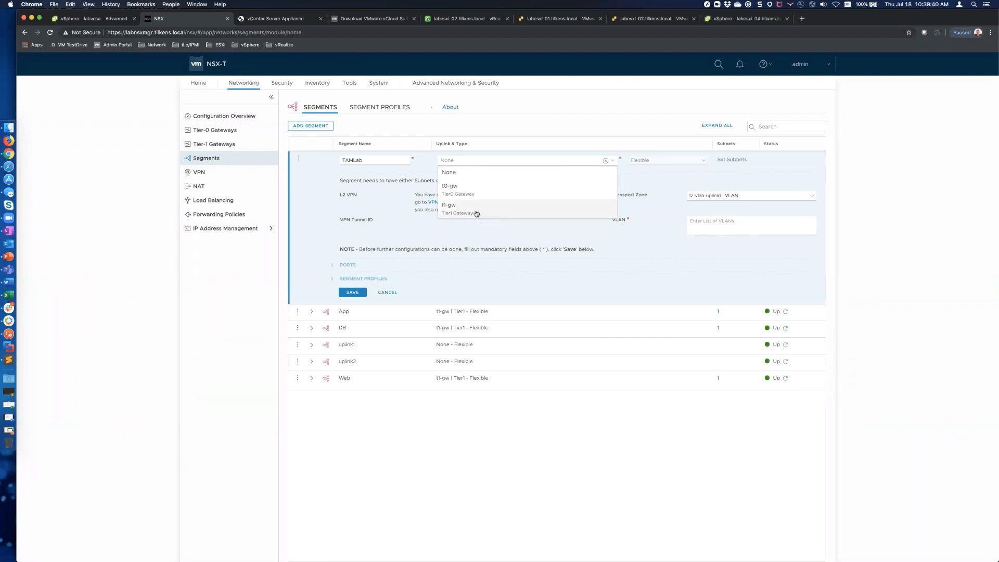
click(486, 210)
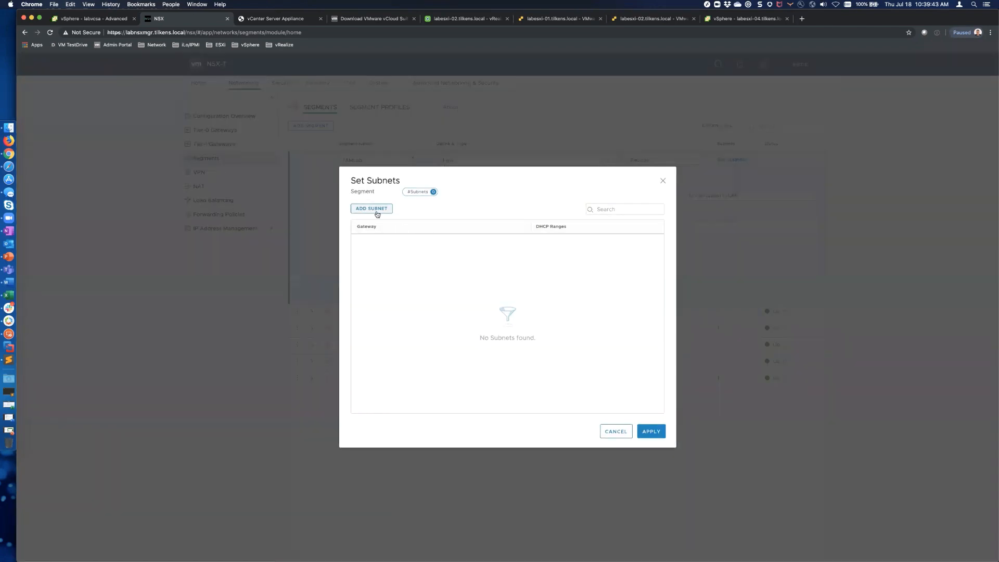
Step: Add a 172.16.44.1/24 gateway subnet to TAMLab and apply it
click(373, 208)
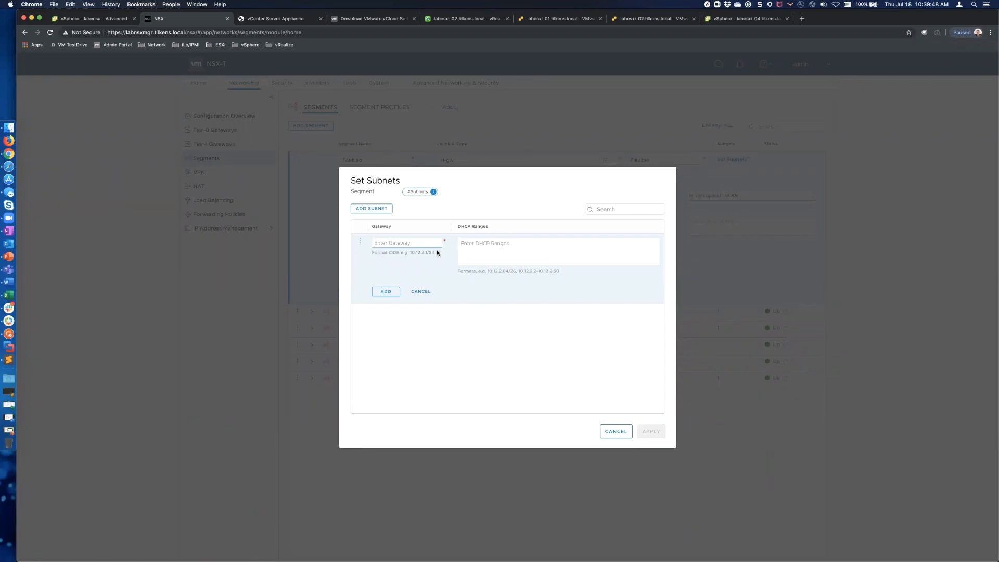
text(10.)
text(24)
click(389, 292)
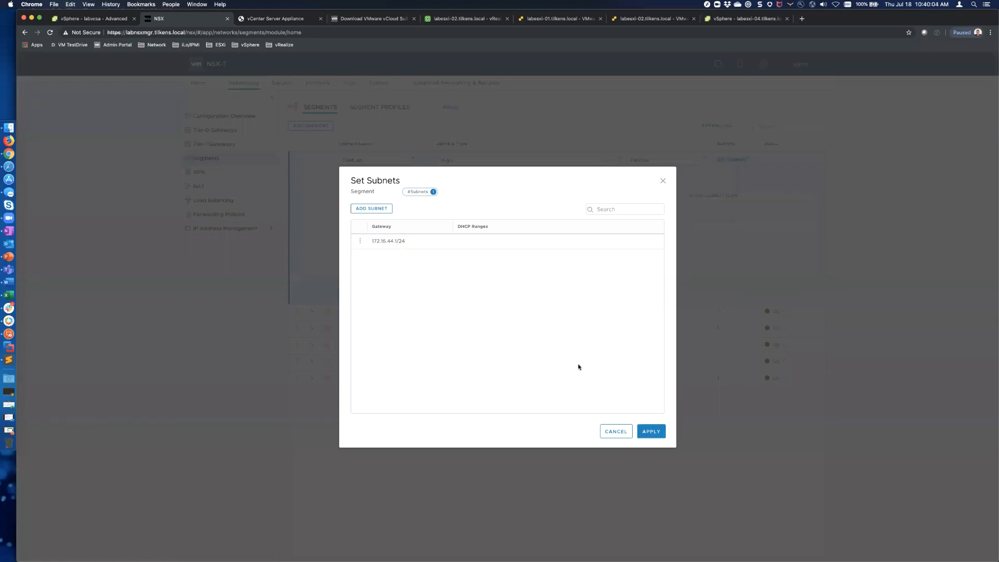
click(651, 431)
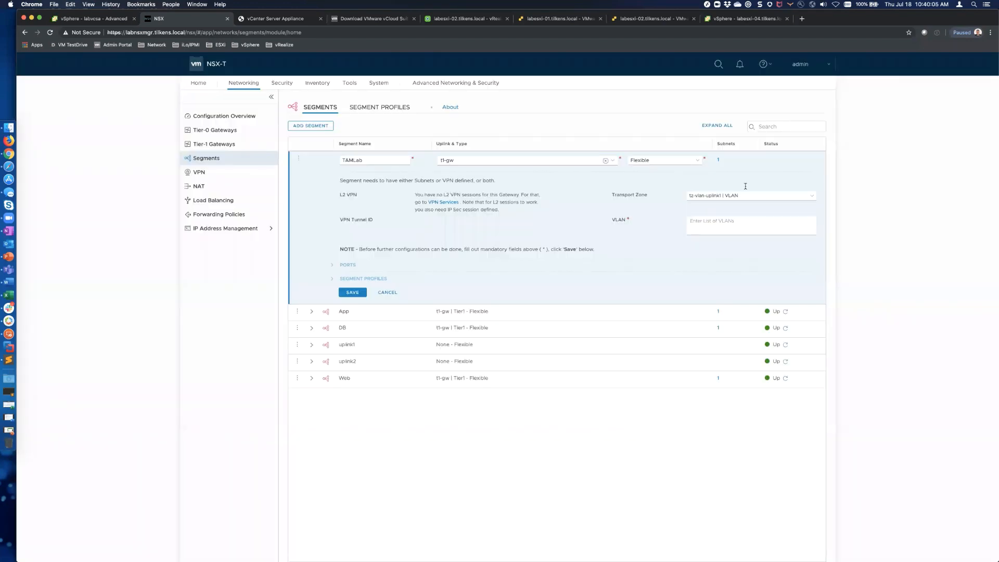
Step: Set TAMLab's VLAN to 44 and try saving the segment
click(728, 228)
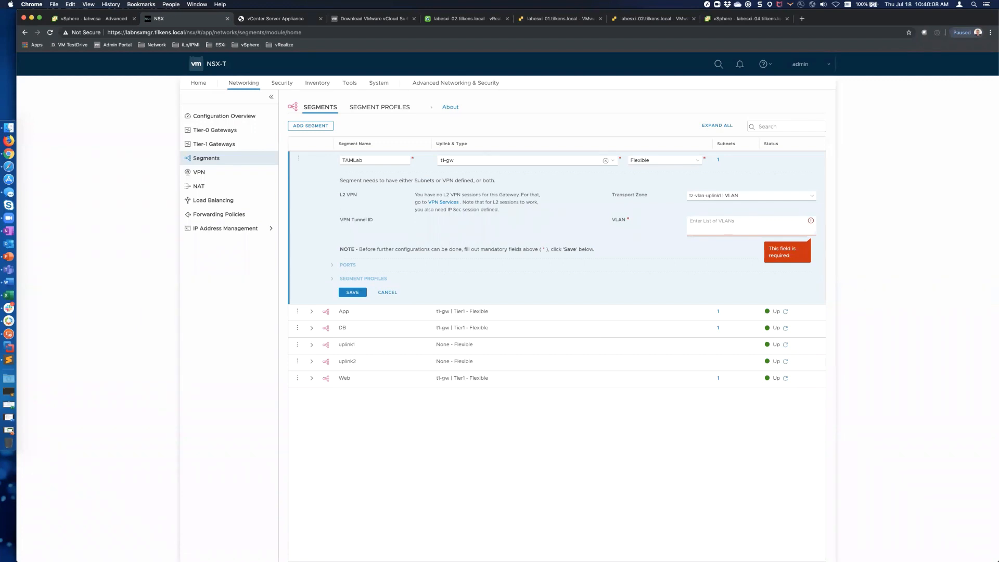
text(44)
key(Return)
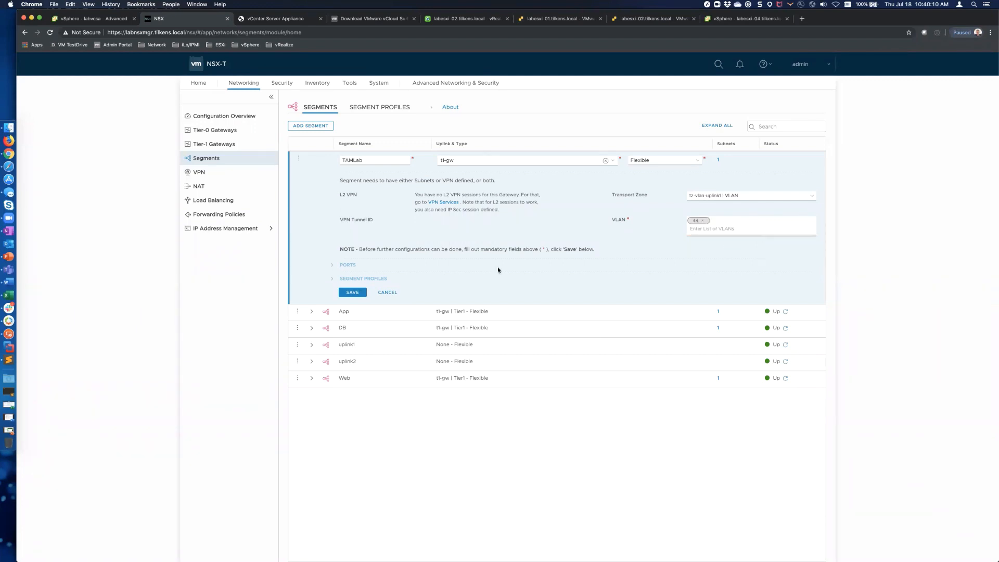
click(348, 292)
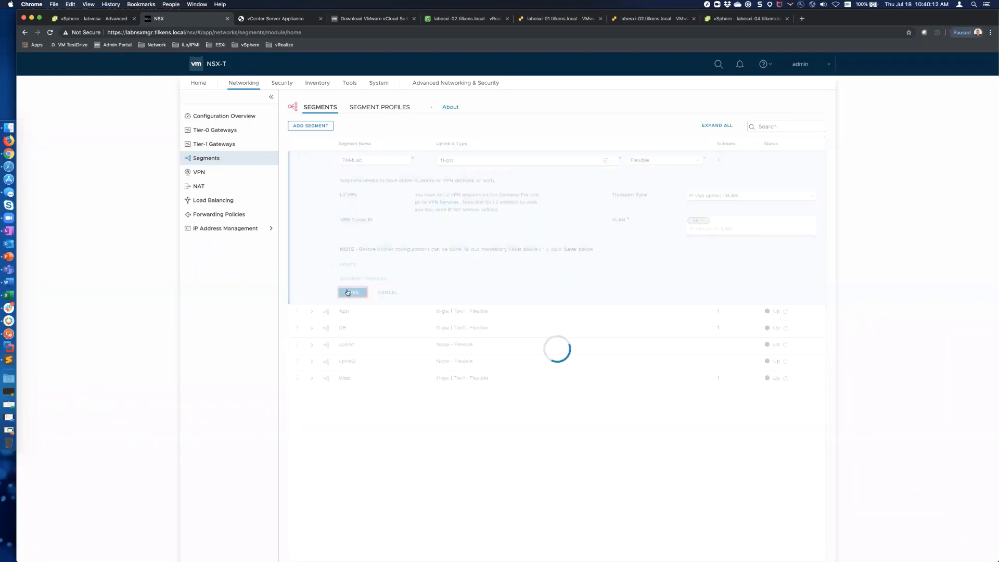
Step: Change TAMLab's uplink to None, save it, and decline further configuration
mouse_move(313, 162)
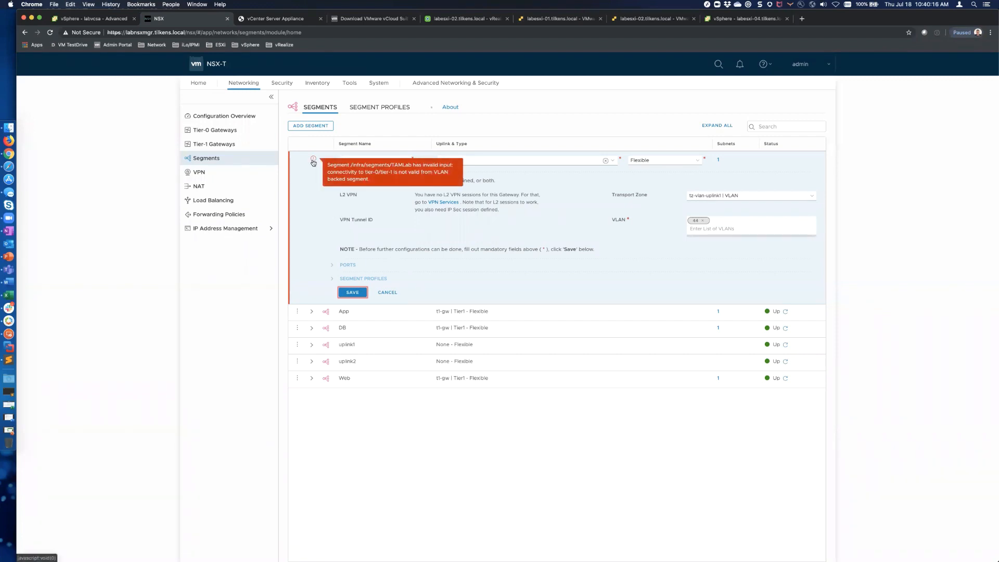
click(606, 161)
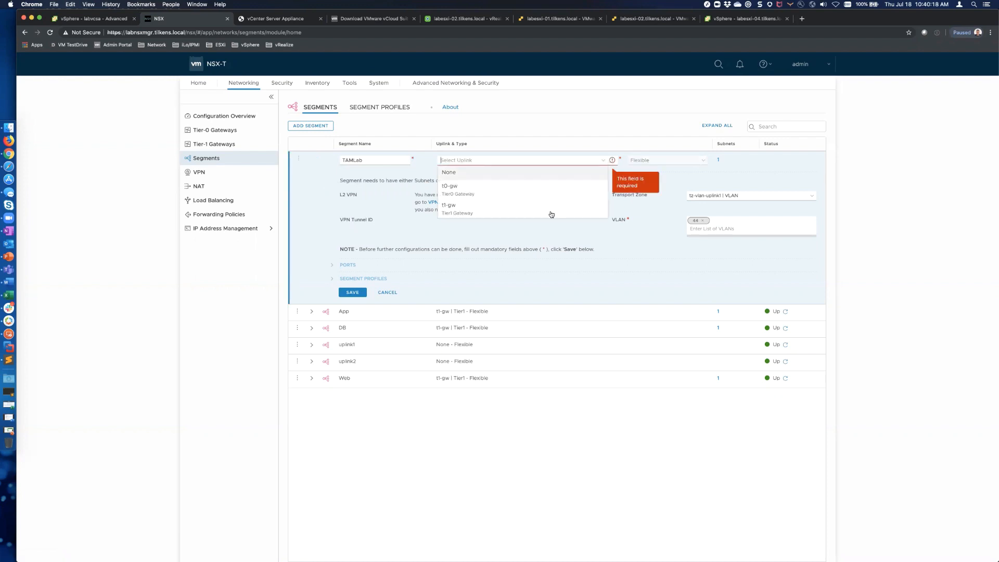
click(457, 173)
click(352, 293)
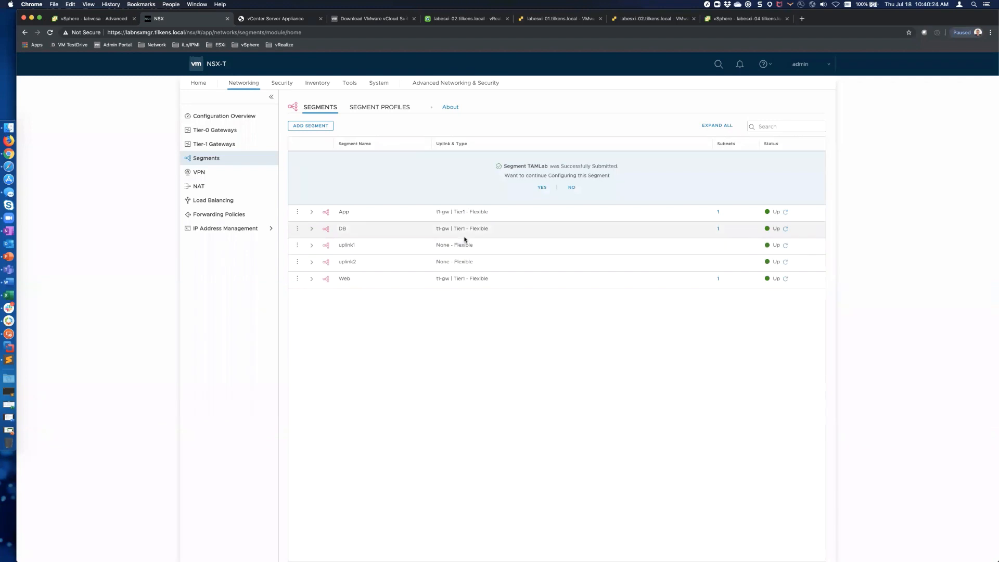
click(571, 188)
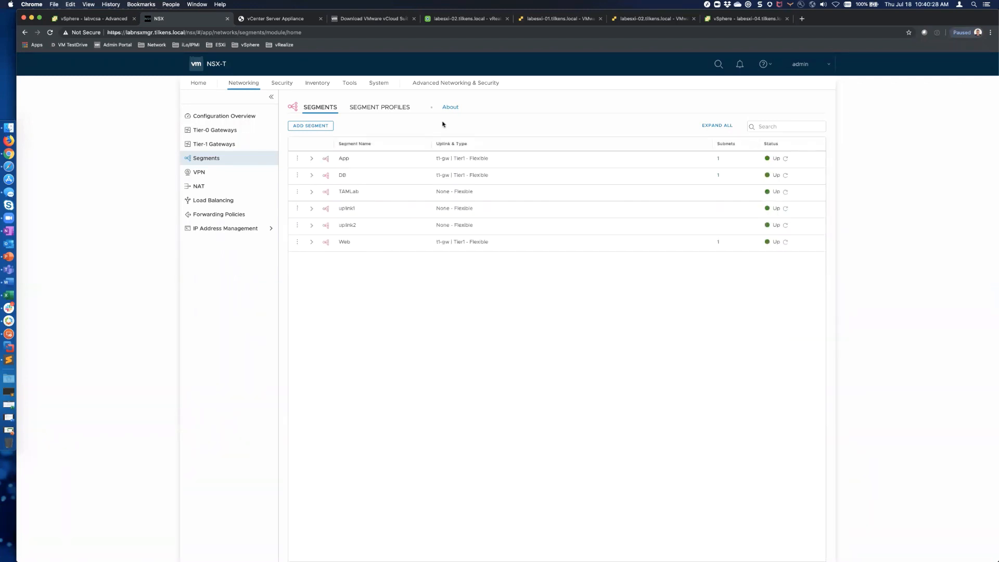
key(ctrl+Tab)
key(ctrl+Tab)
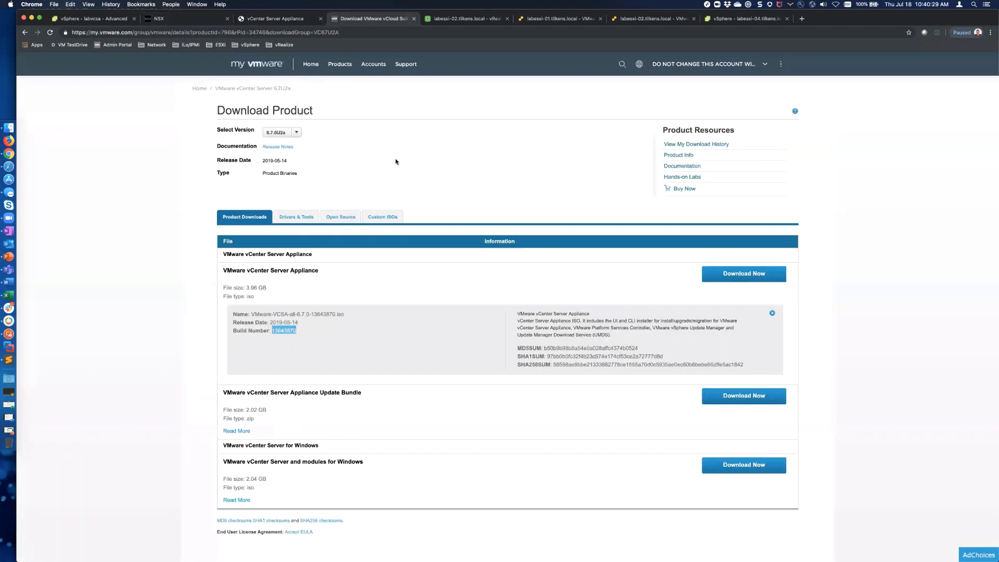
Step: Check the vSphere Client Networking inventory for the TAMLab vDS port group, then return to NSX
key(ctrl+Tab)
key(ctrl+Tab)
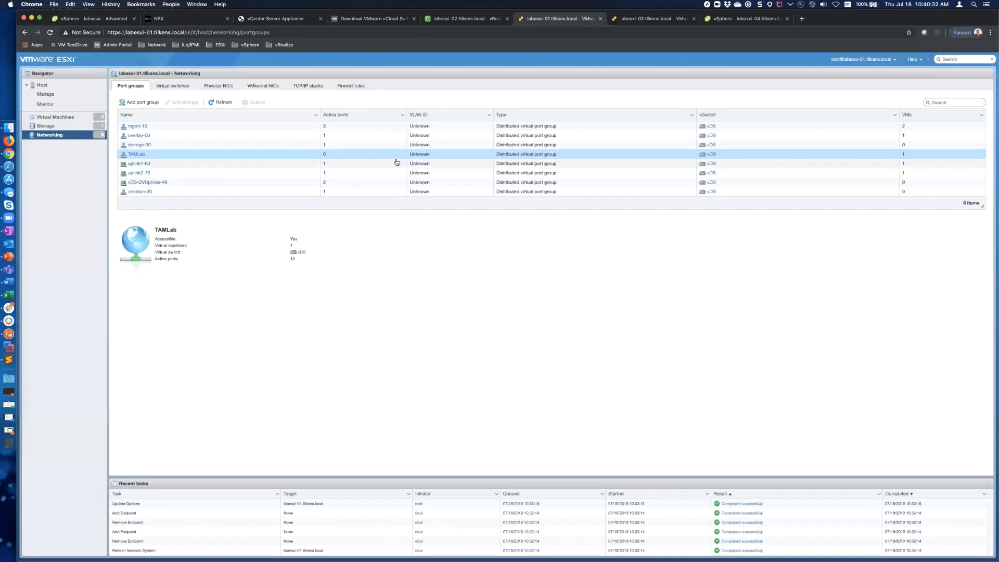
click(191, 18)
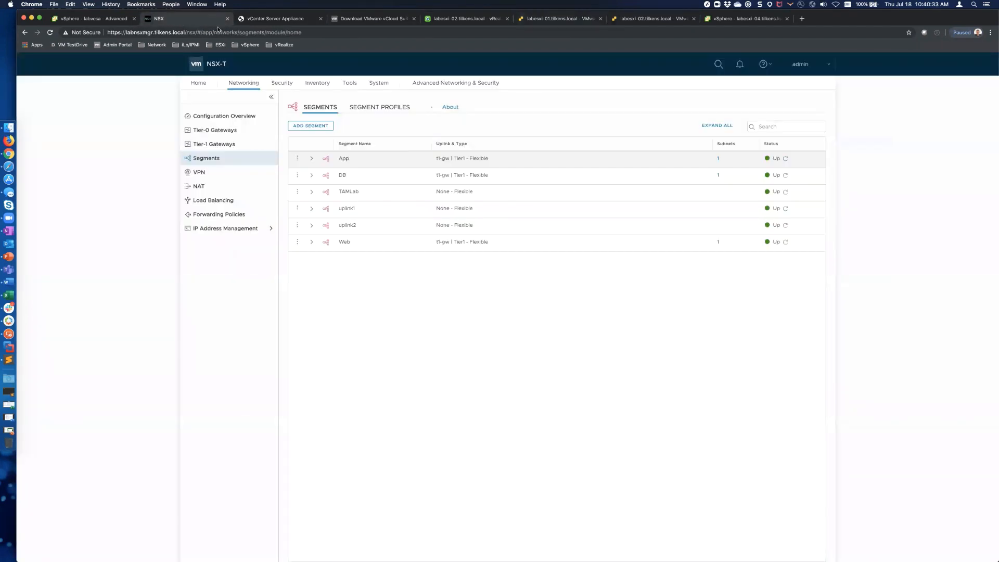
key(ctrl+shift+Tab)
key(ctrl+shift+Tab)
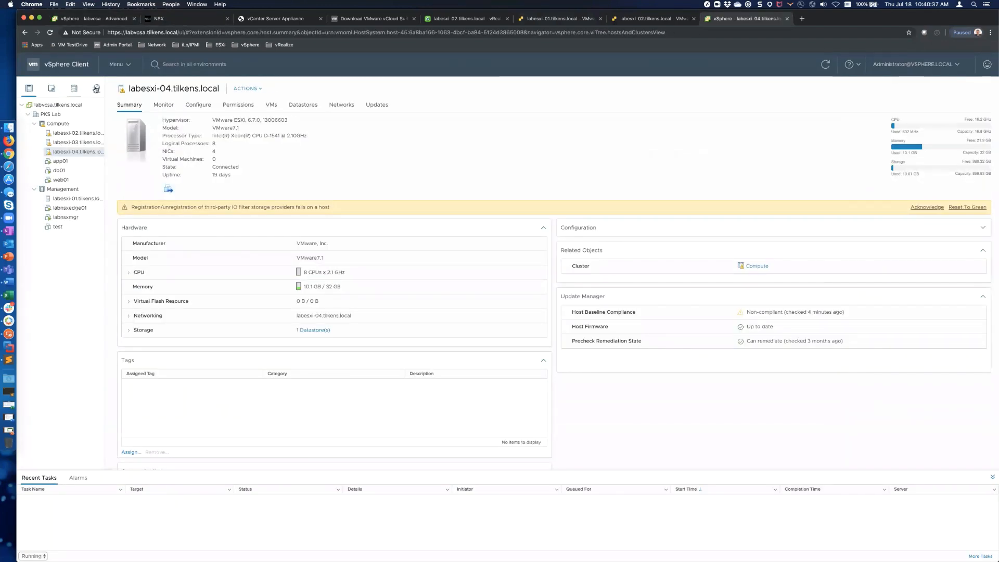
click(96, 88)
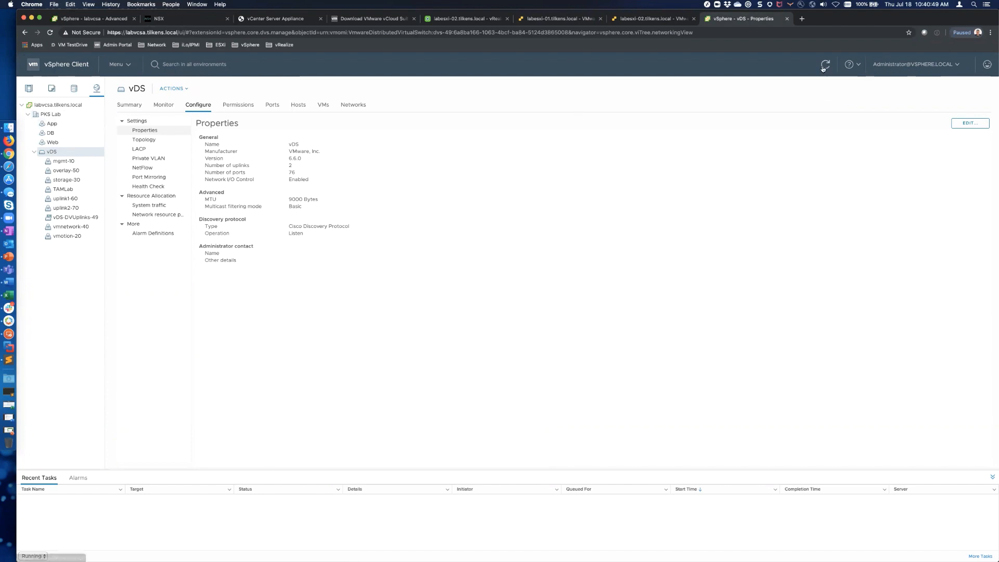
click(34, 152)
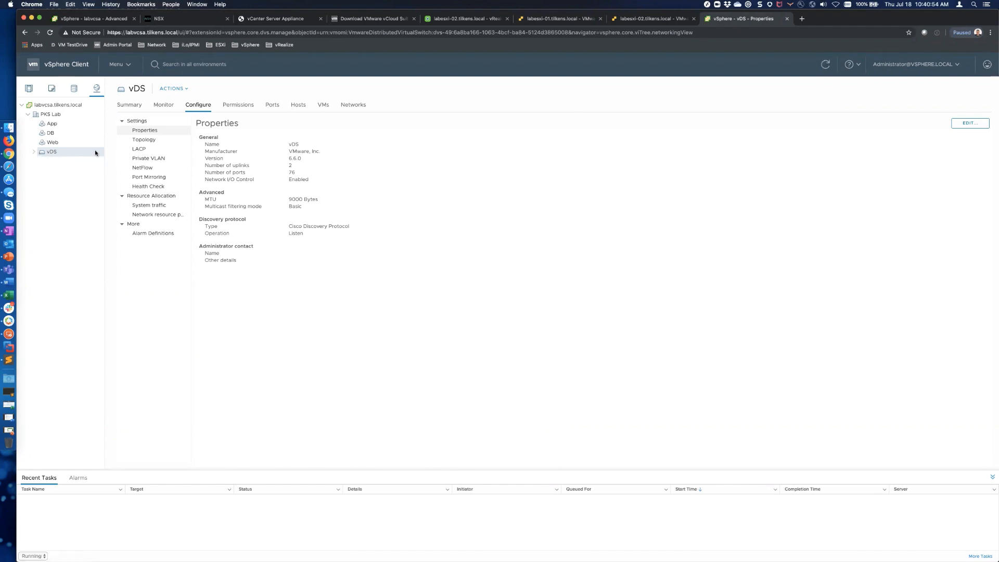
key(ctrl+Tab)
key(ctrl+Tab)
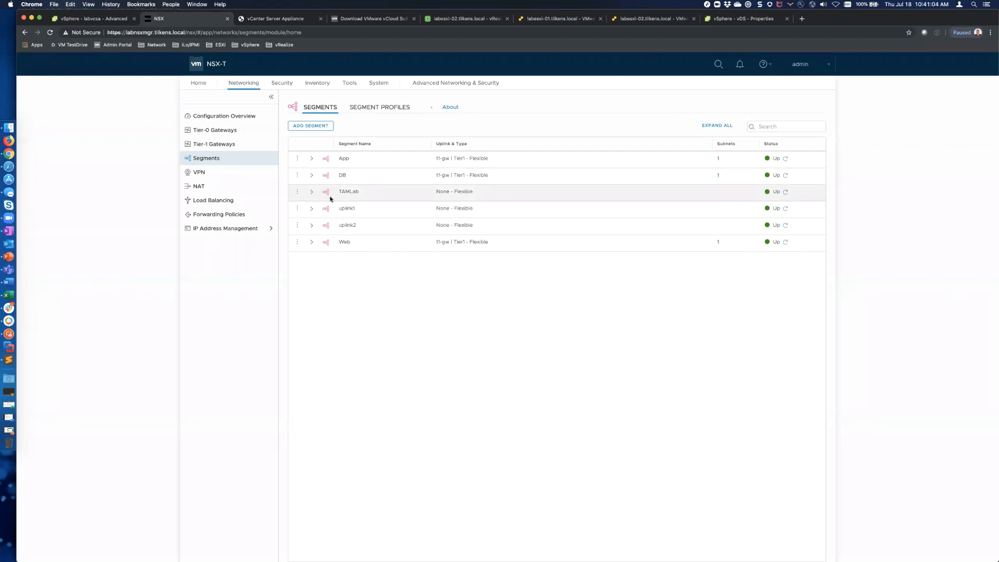
Step: Edit the TAMLab segment and reattach its uplink to t1-gw
click(312, 193)
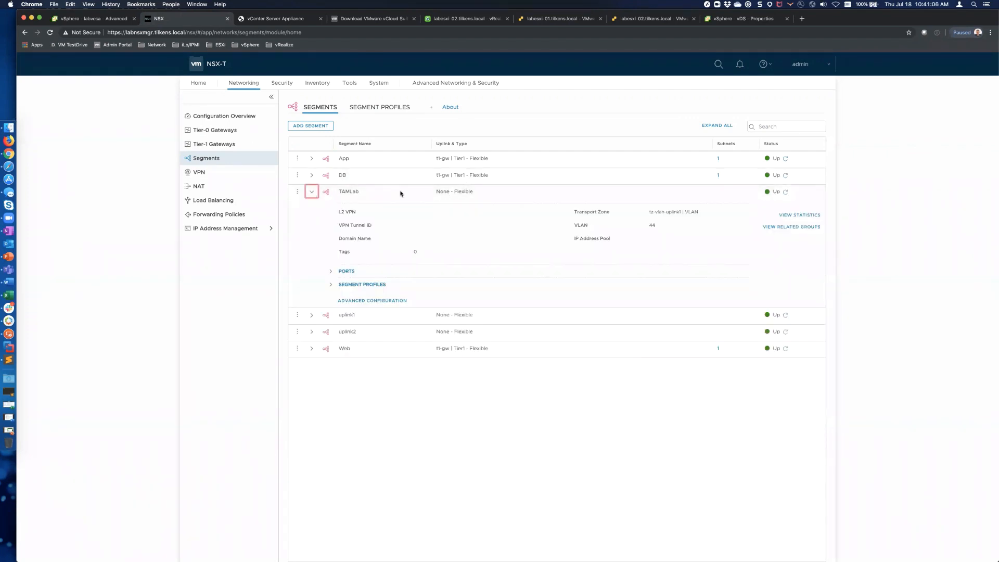
click(297, 193)
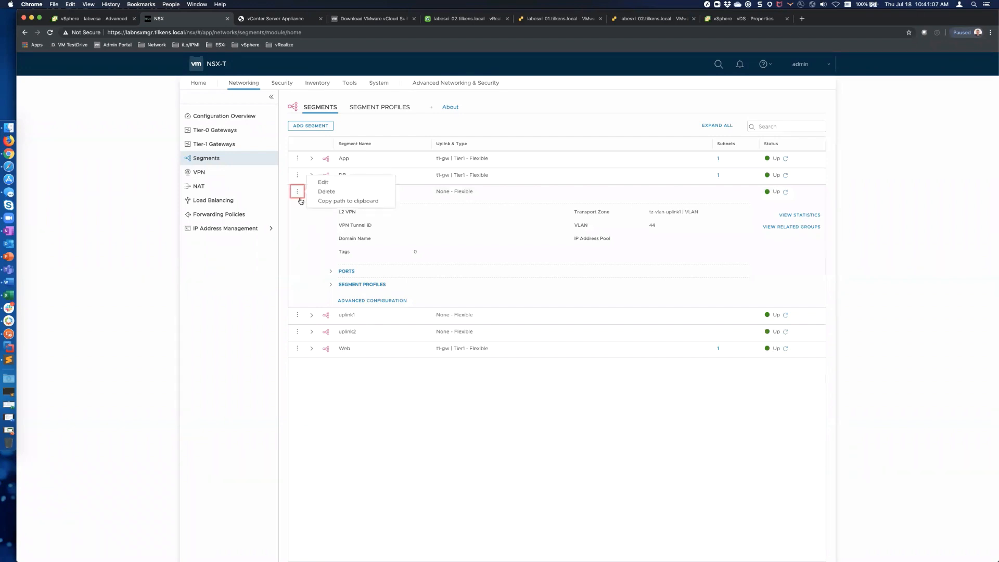
click(324, 183)
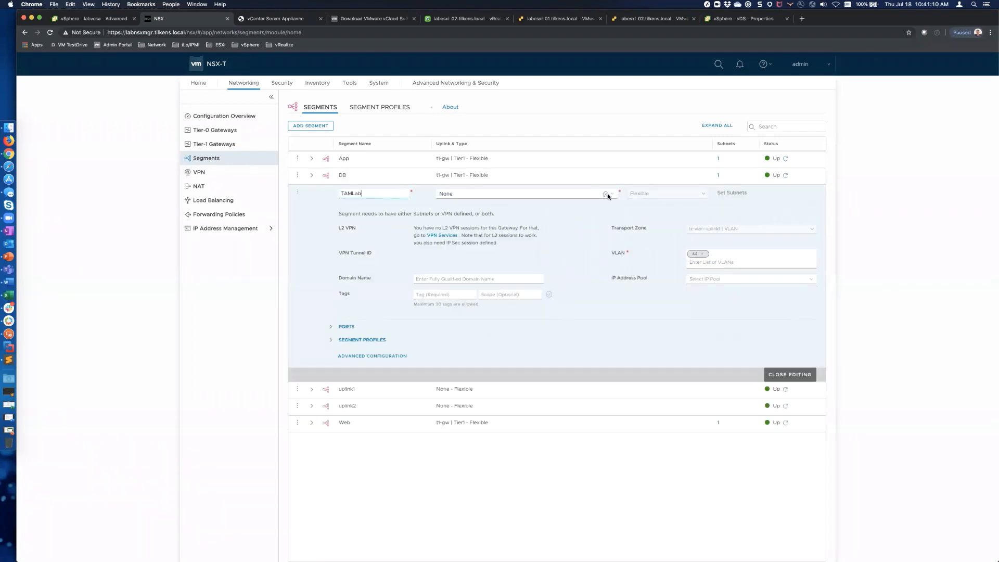
click(611, 195)
click(460, 242)
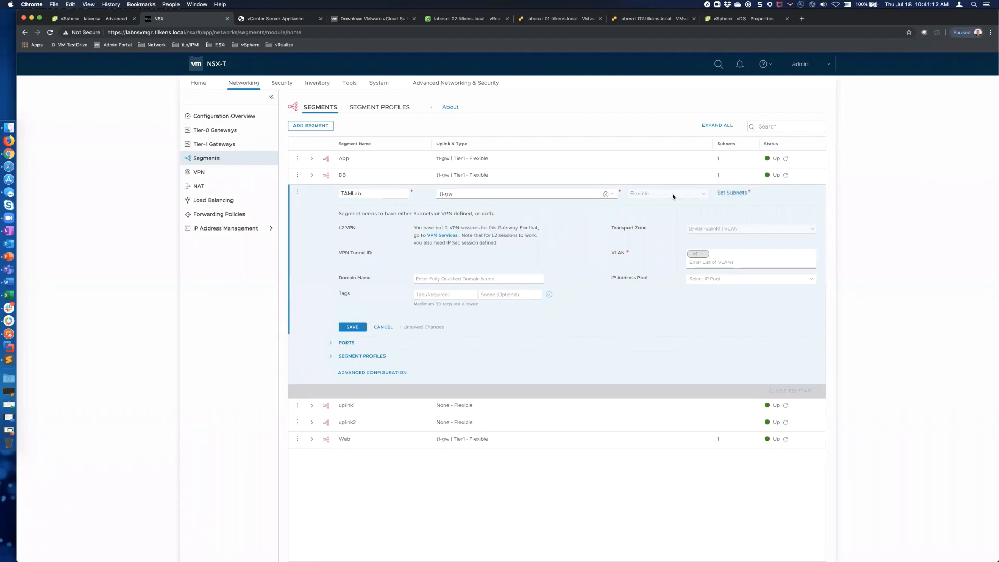
Step: Give TAMLab the 172.16.44.1/24 gateway subnet and apply it
click(737, 196)
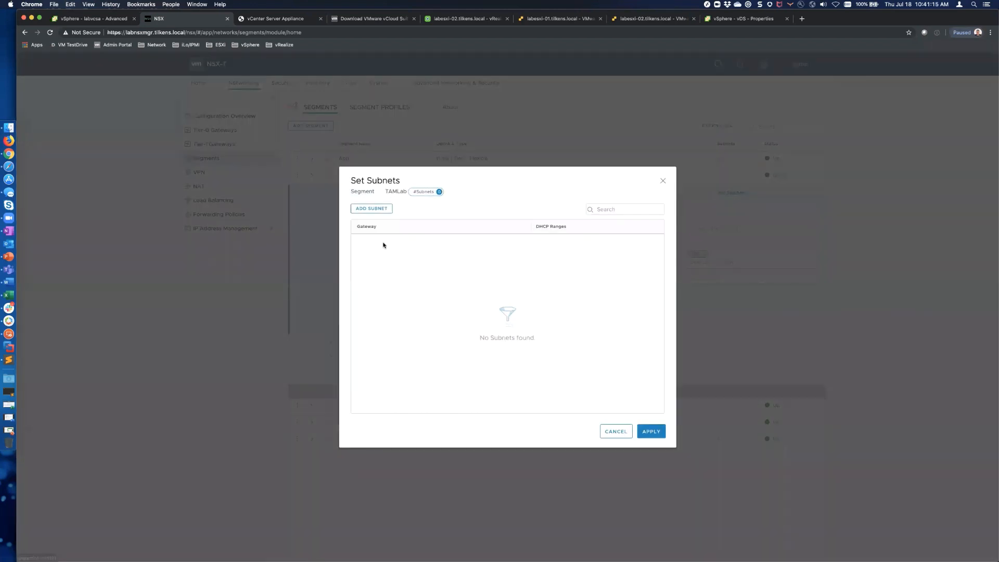
click(367, 210)
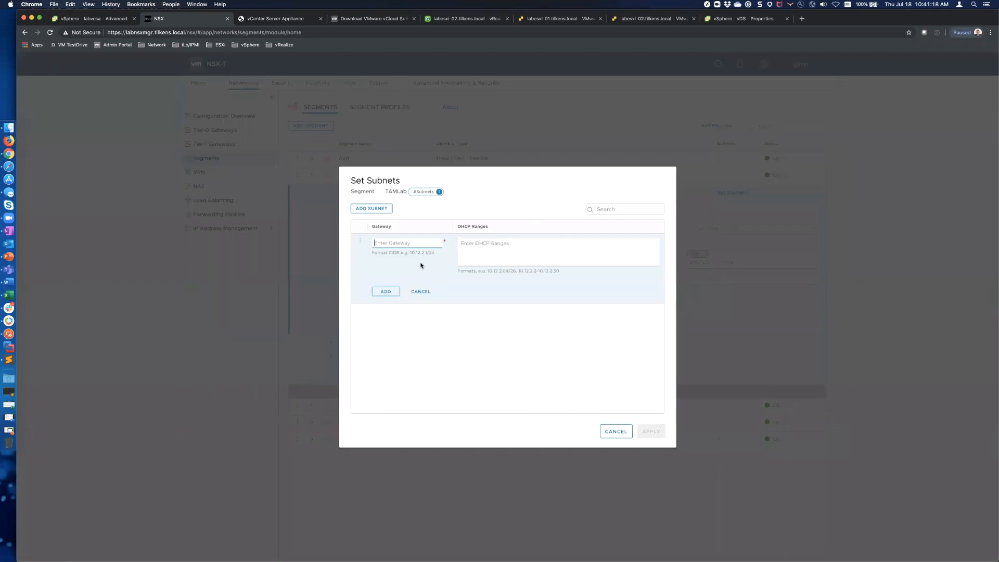
text(172.16.44.1/24)
click(394, 291)
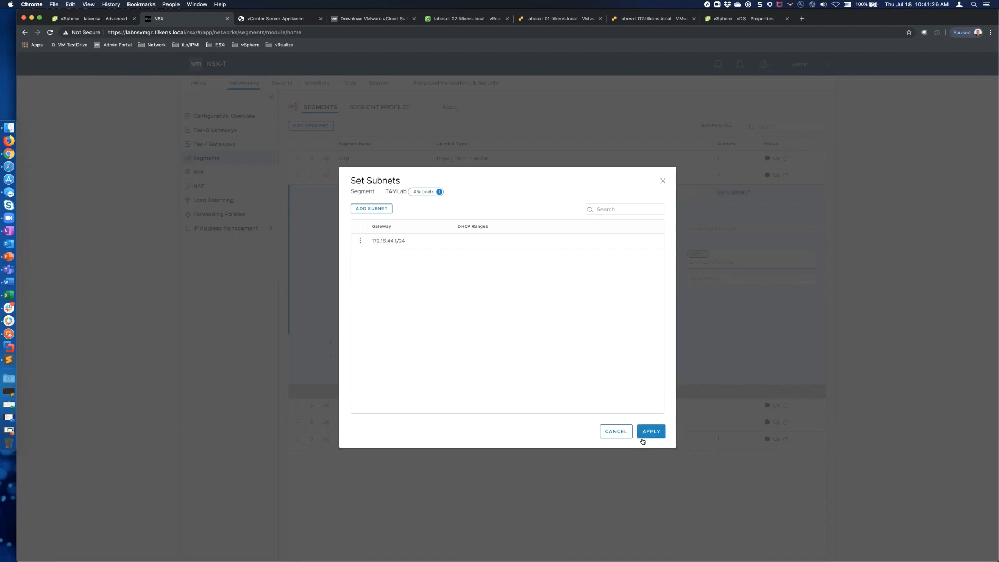
click(648, 432)
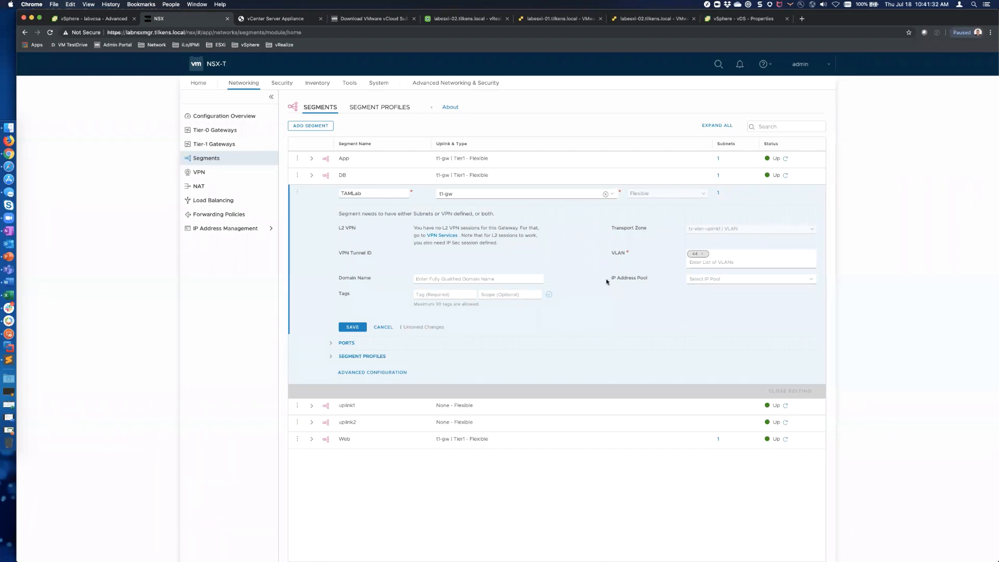
Step: Cancel the failed TAMLab edits, keeping VLAN 44 with no uplink, and close editing
click(332, 345)
click(352, 326)
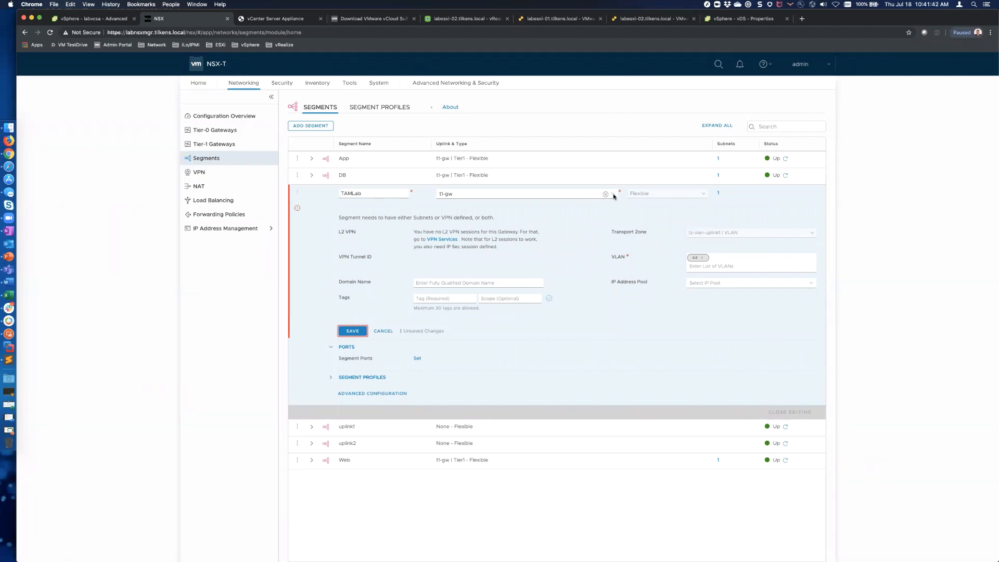
click(703, 259)
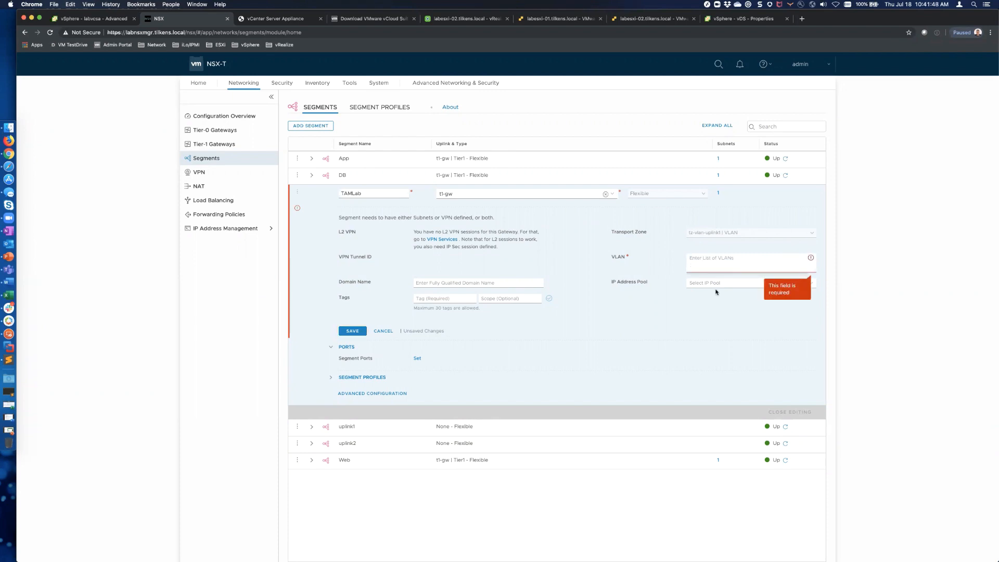
click(383, 331)
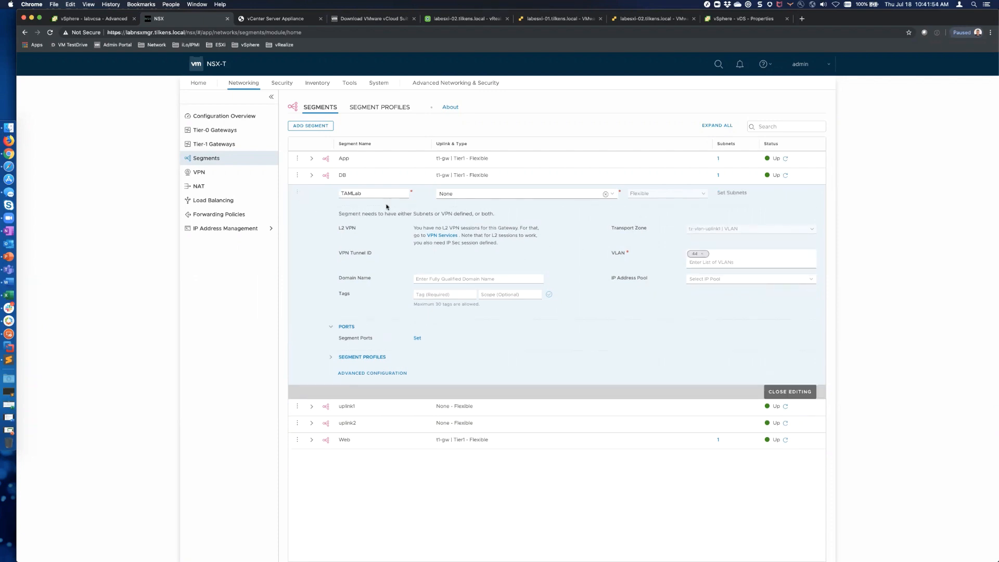
click(311, 126)
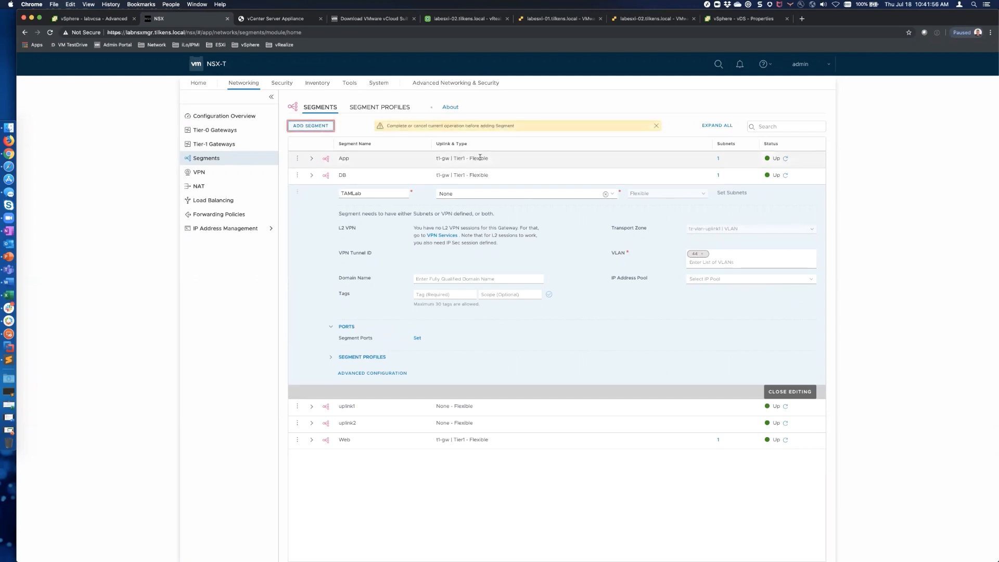
click(655, 126)
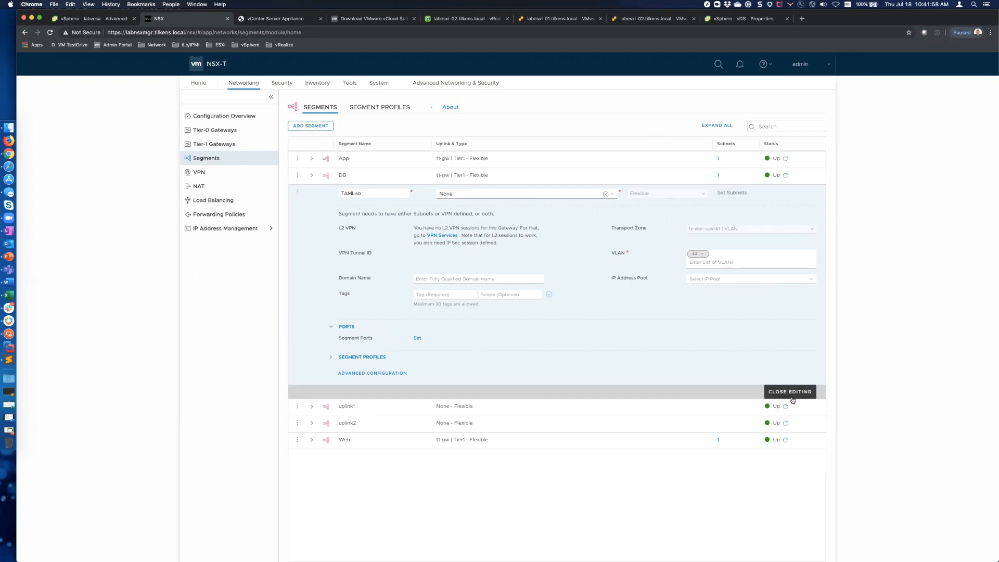
click(791, 396)
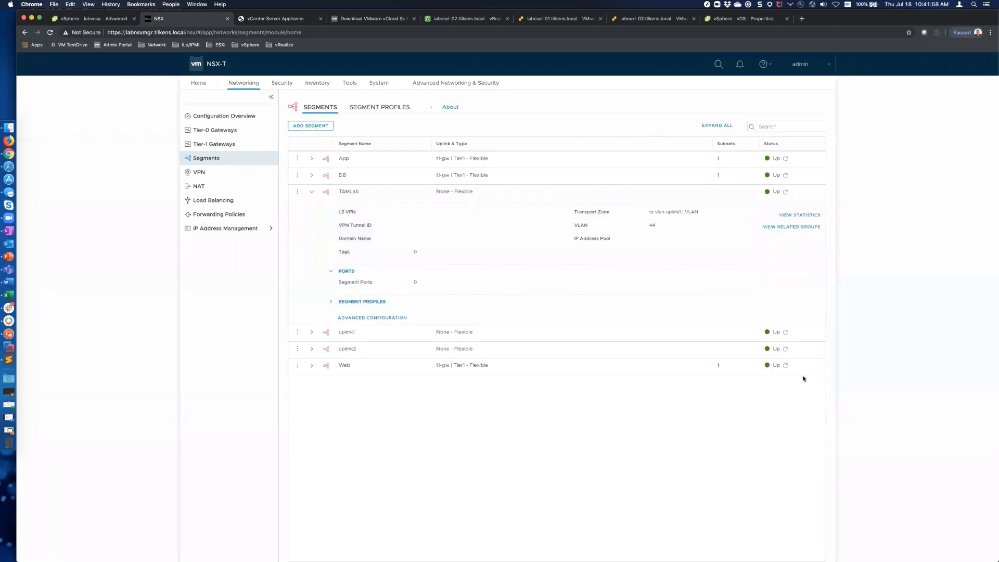
Step: Delete the existing TAMLab segment
click(300, 193)
click(349, 191)
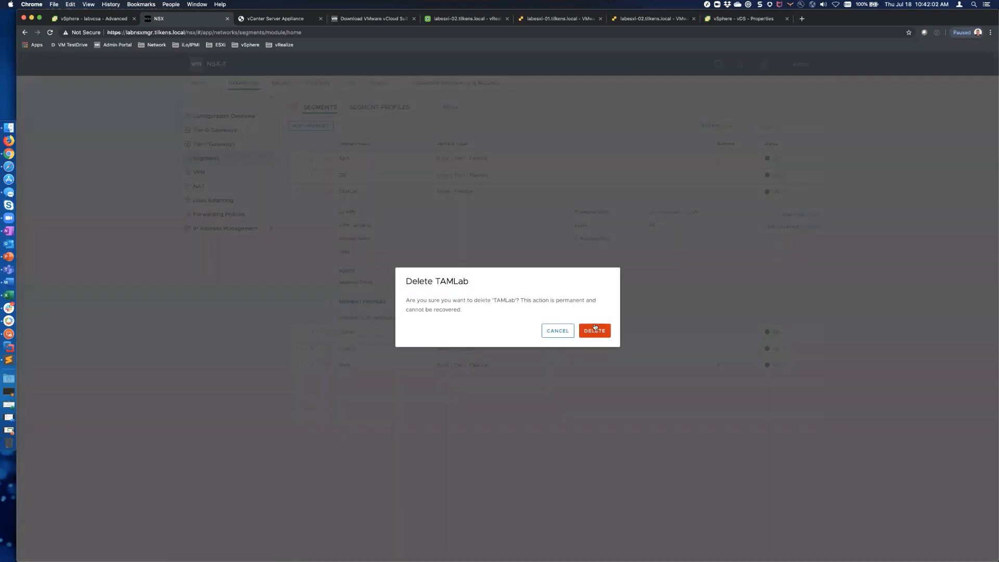
click(596, 330)
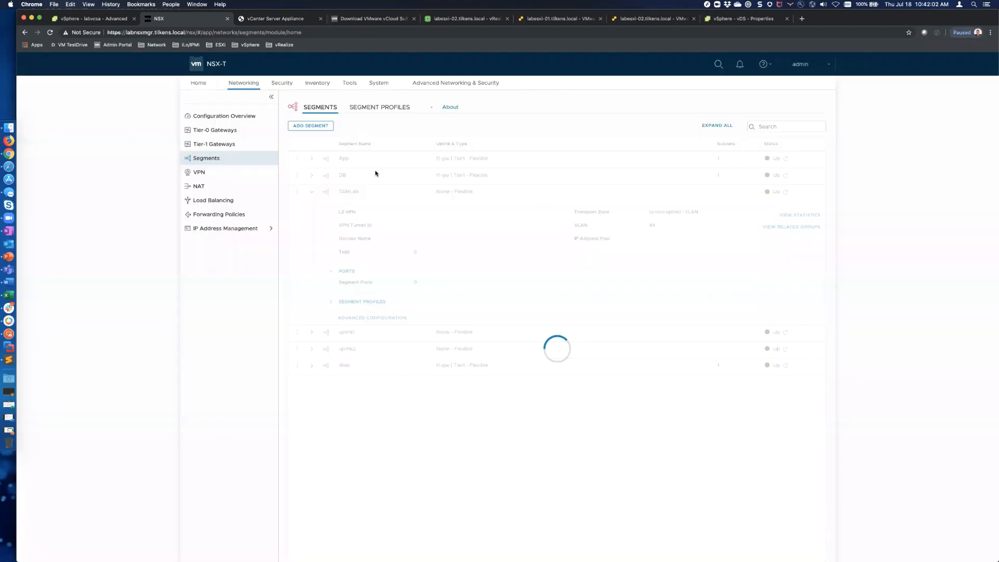
Step: Create a new segment named TAMLab2 on the t1-gw gateway in the tz-overlay transport zone
click(313, 126)
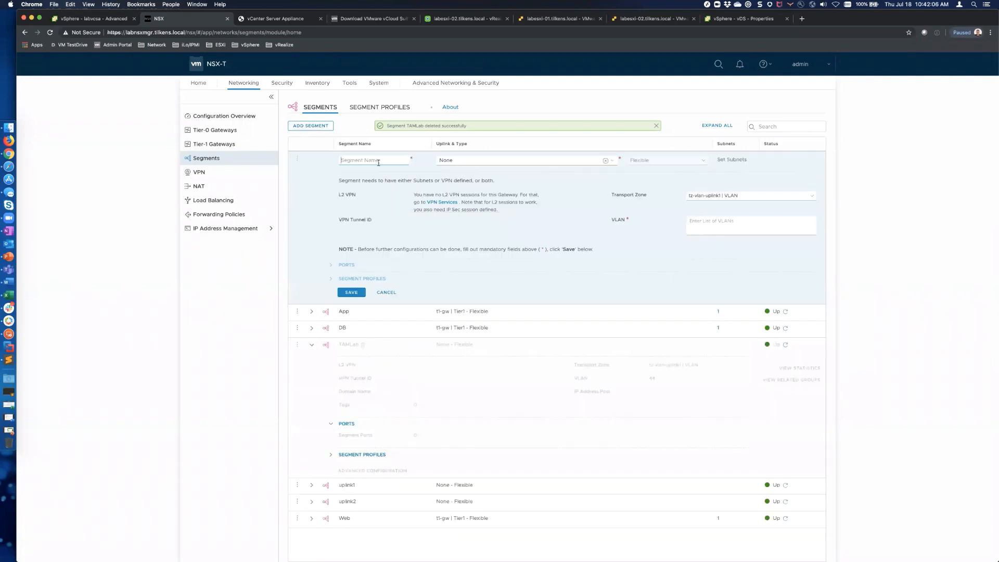
text(TAMLab2)
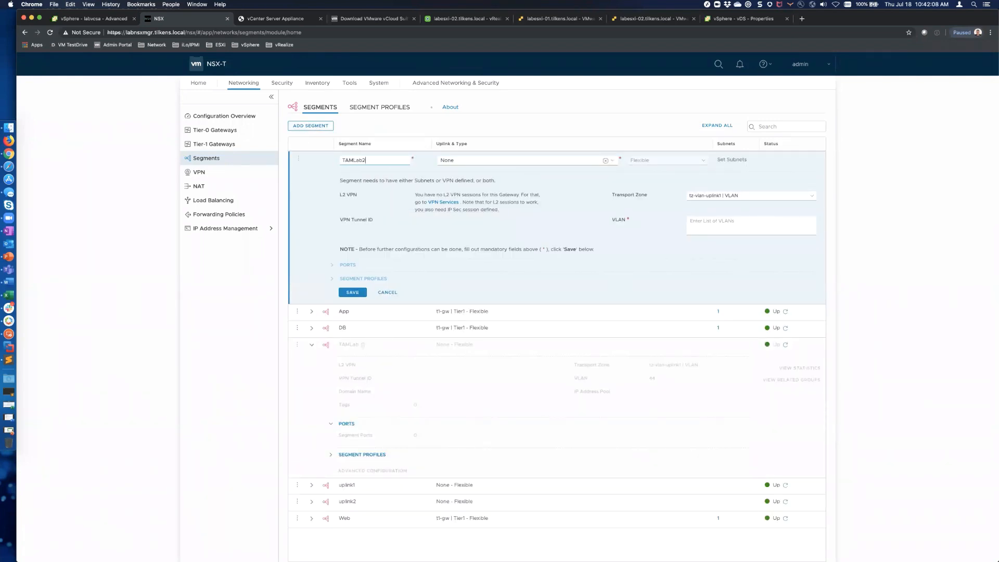
key(Tab)
click(468, 207)
click(736, 195)
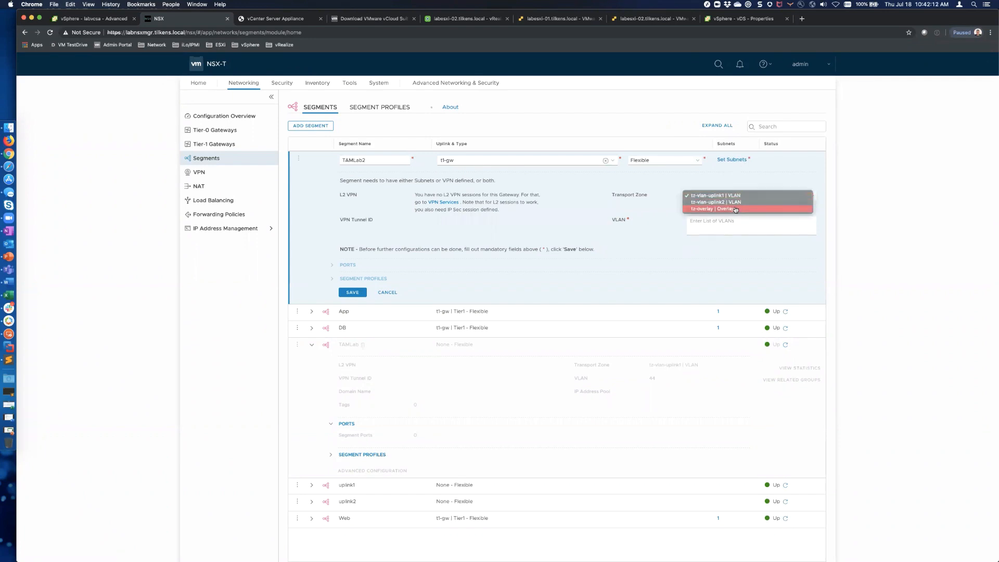
click(736, 209)
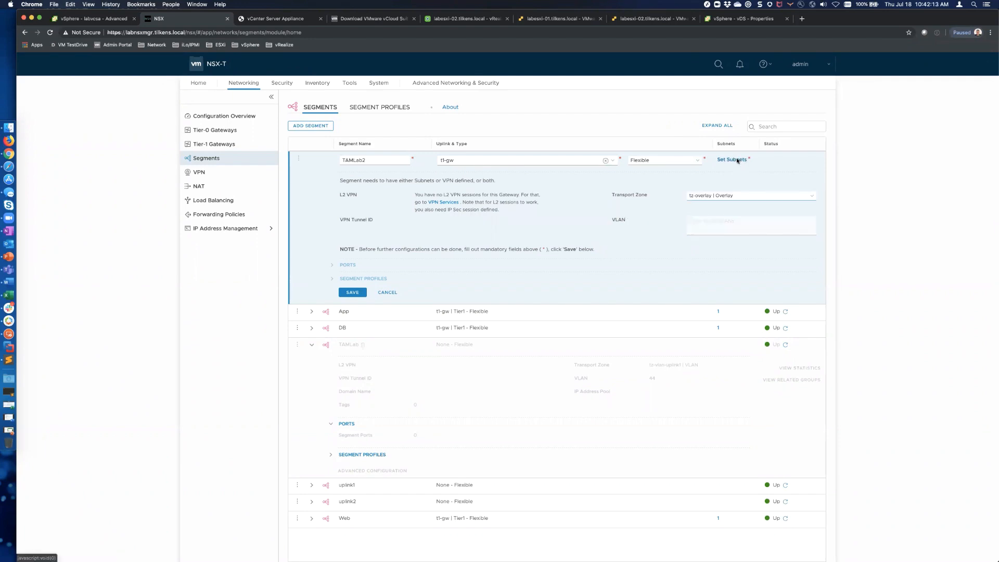
Step: Give TAMLab2 the subnet 172.16.44.1/24, then save it without further configuration
click(734, 159)
click(378, 208)
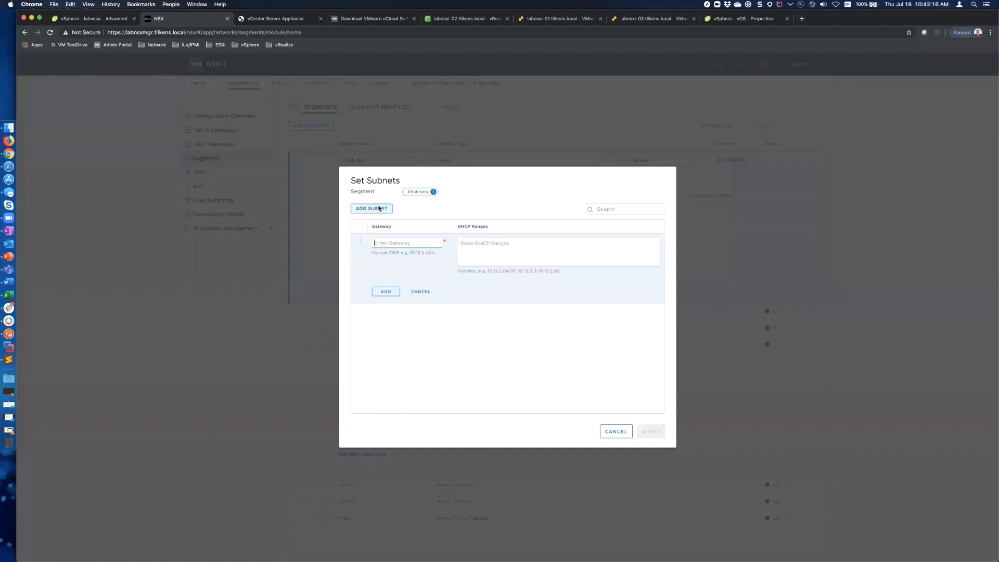
click(404, 242)
text(172.16.44.1/24)
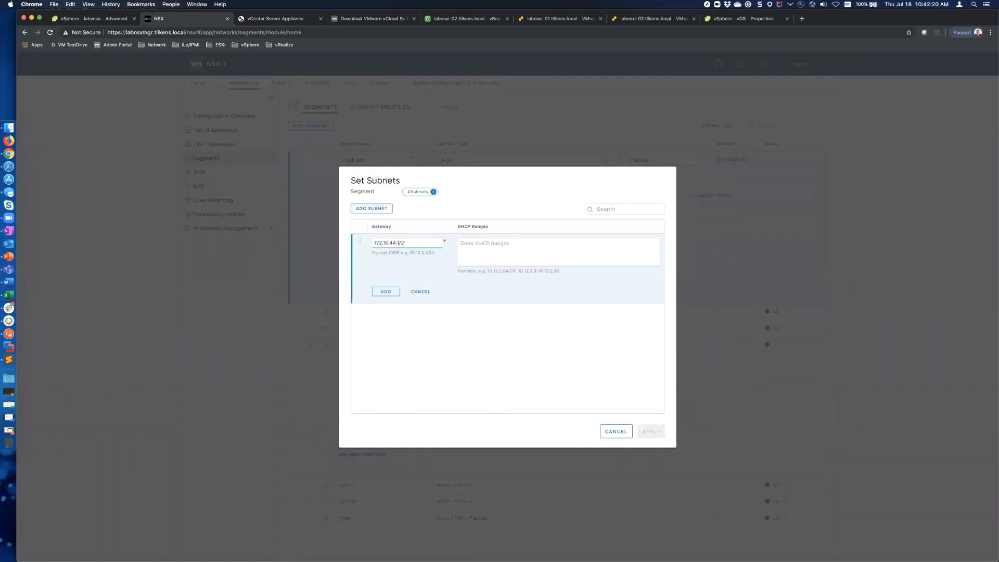
click(388, 293)
click(645, 431)
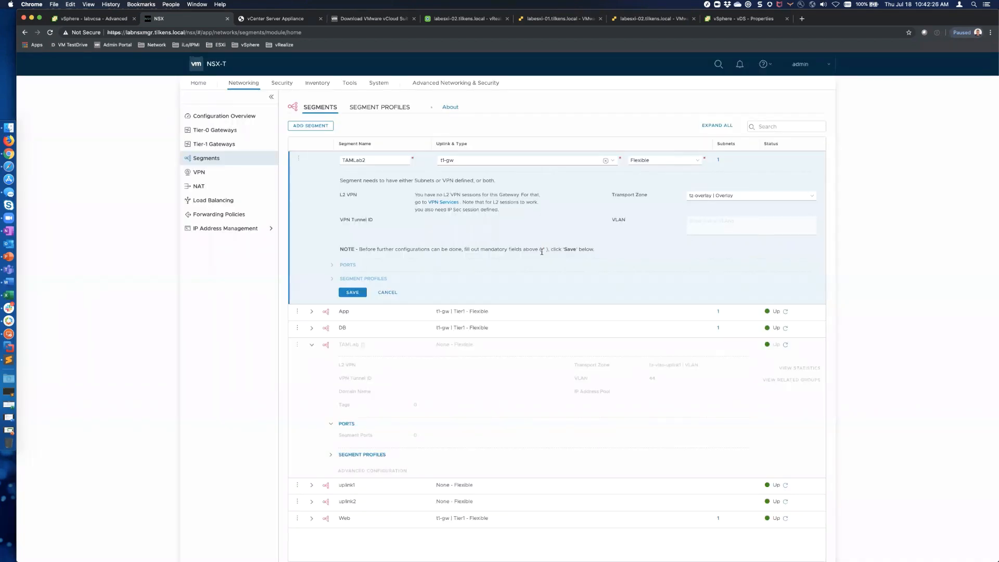
click(353, 292)
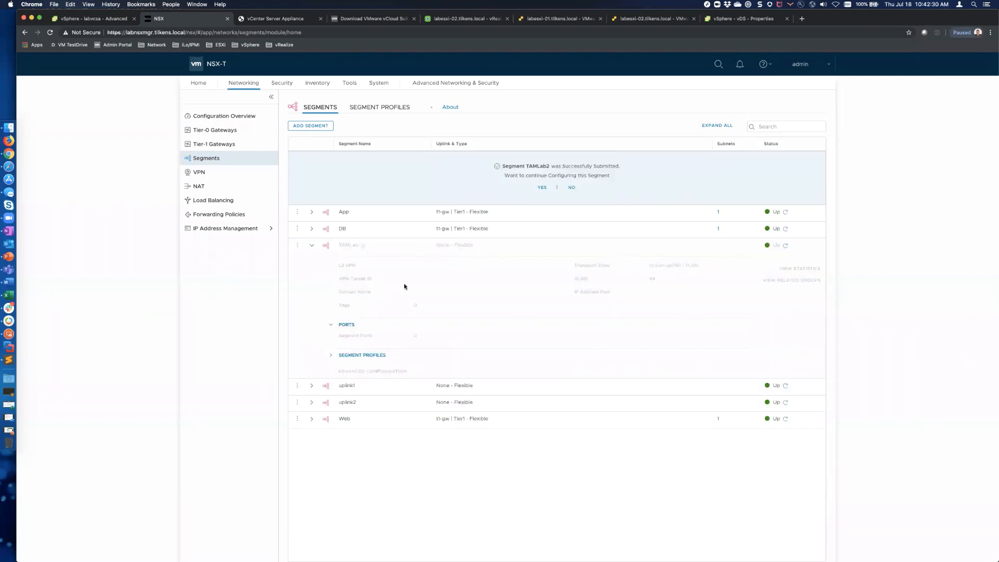
click(572, 188)
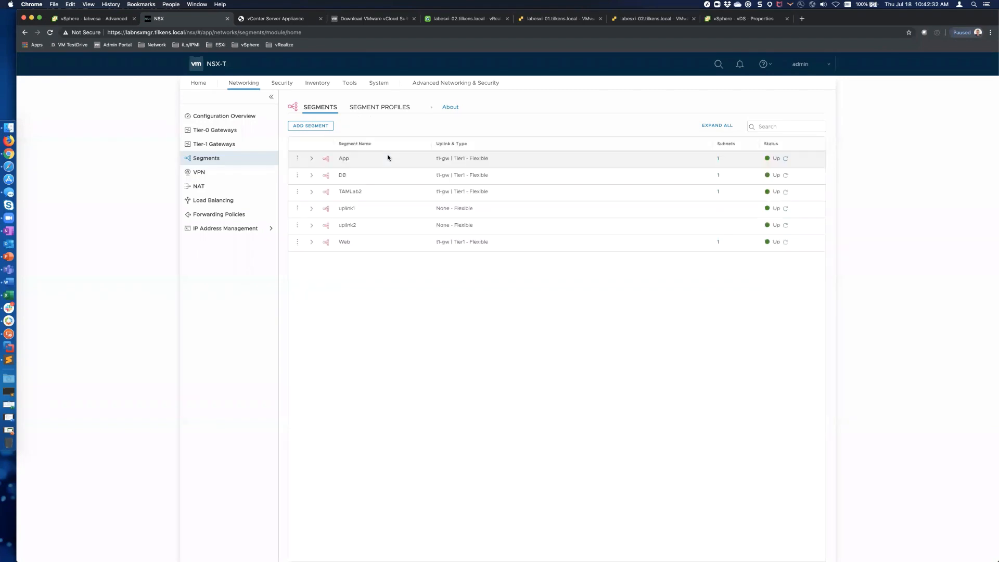
key(ctrl+shift+Tab)
key(ctrl+shift+Tab)
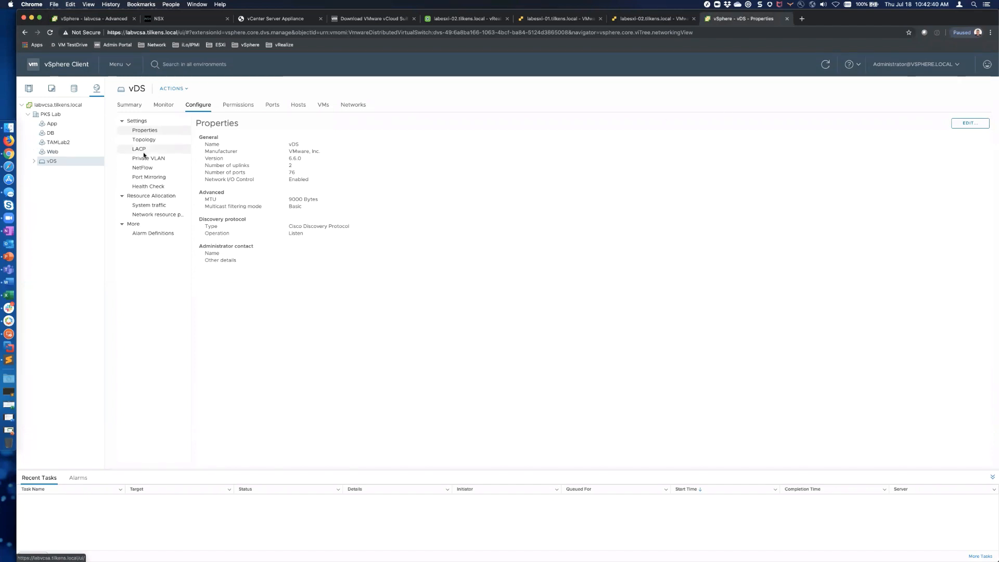
Step: Check that the TAMLab2 network has no VMs, then switch to labvcsa's Storage inventory view
click(59, 143)
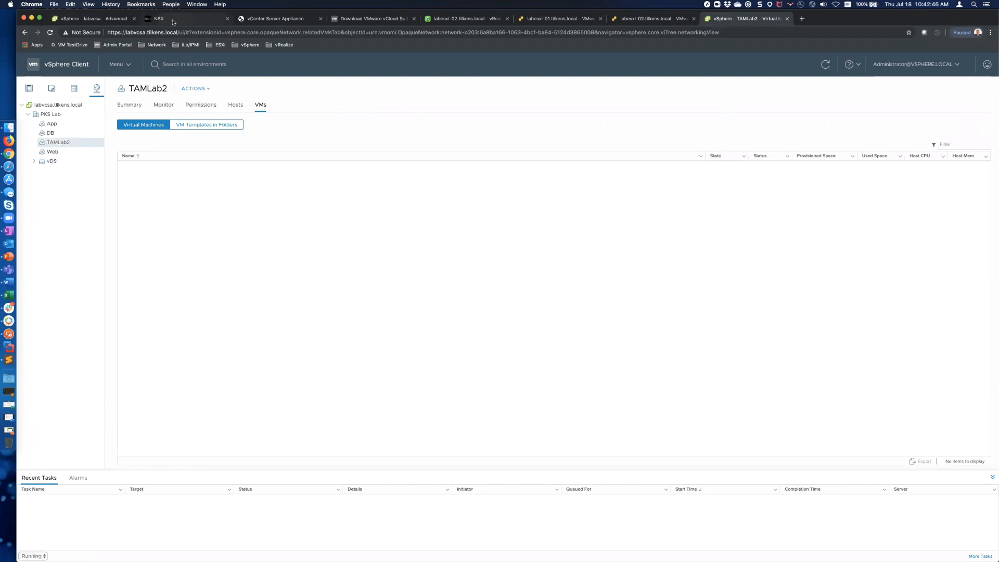
click(109, 19)
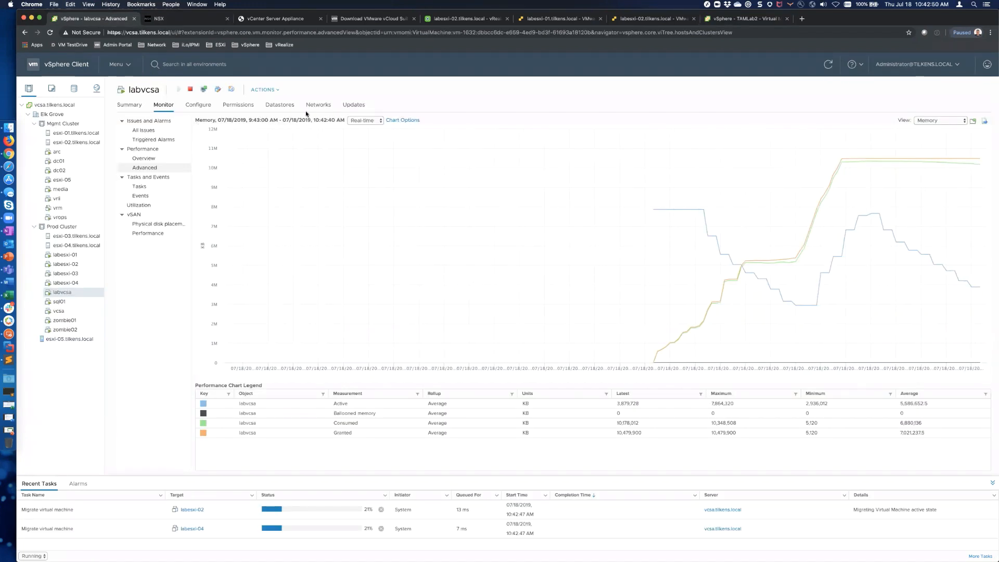
key(ctrl+shift+Tab)
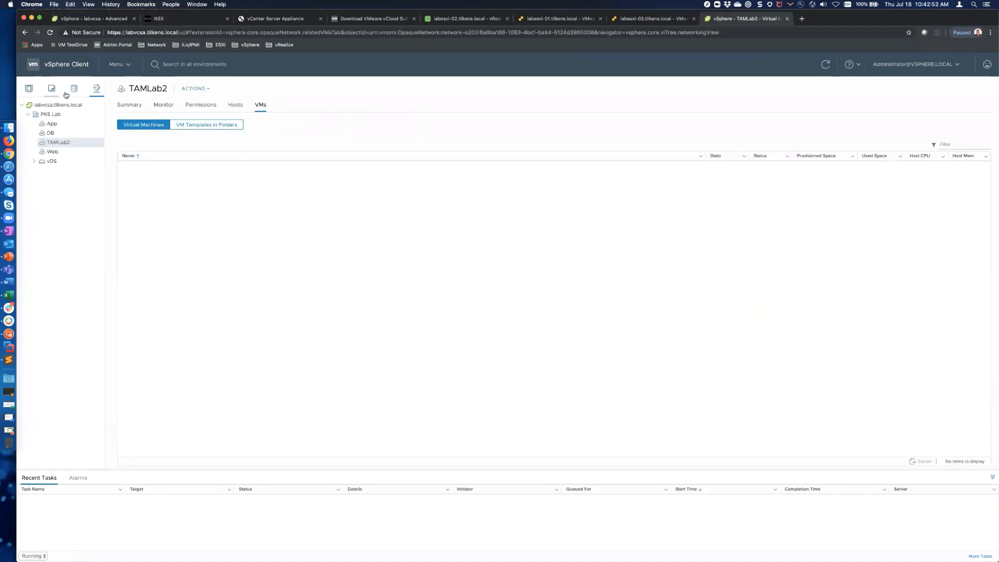
click(75, 91)
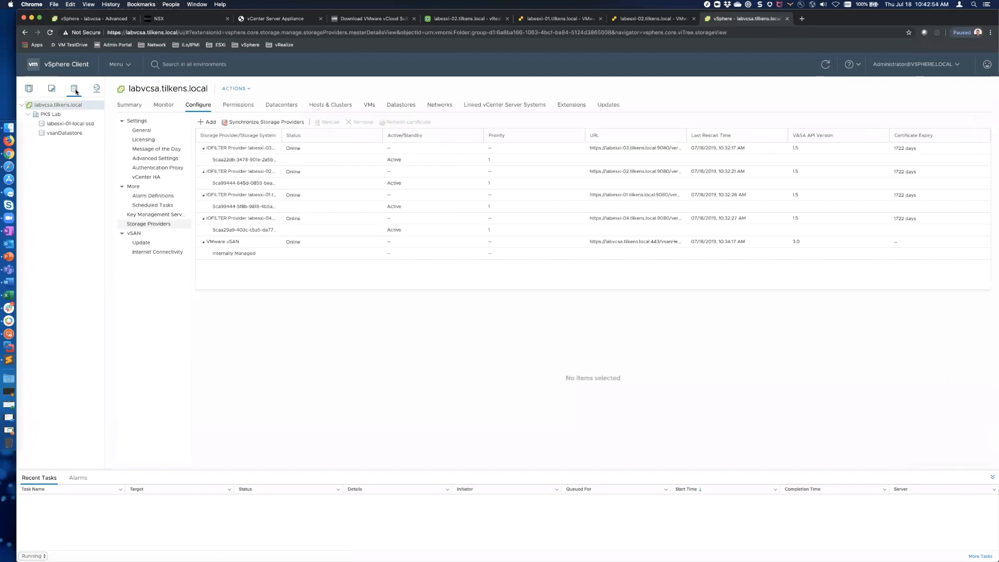
Step: Browse the VMs and Templates and Hosts and Clusters views, the Internally Managed provider, and the Compute cluster summary
click(51, 89)
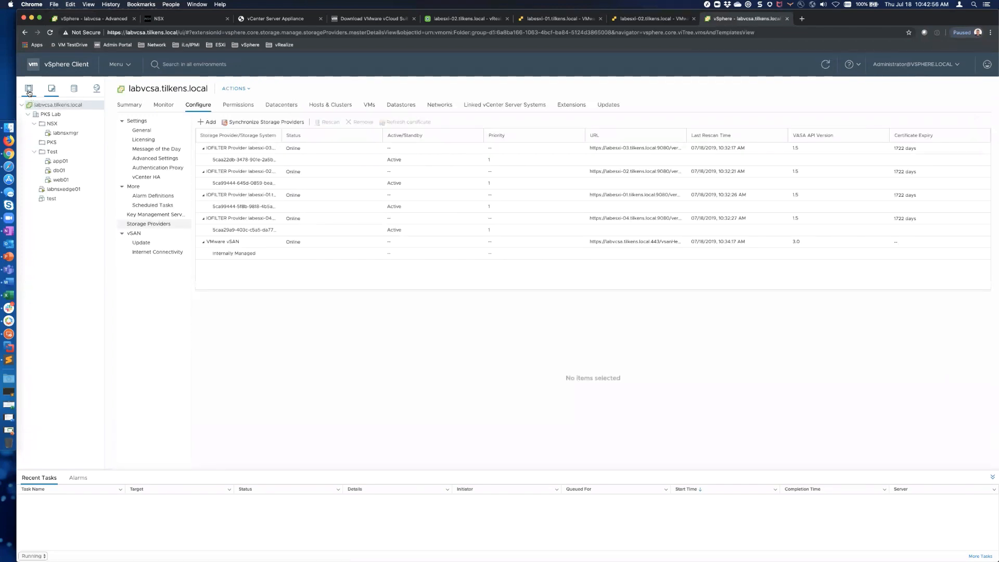
click(28, 90)
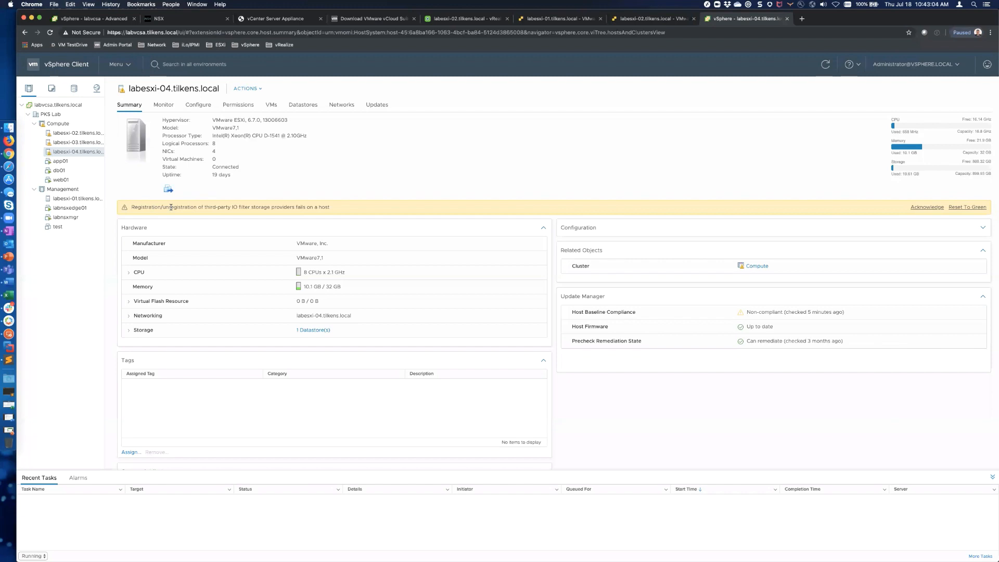
click(60, 104)
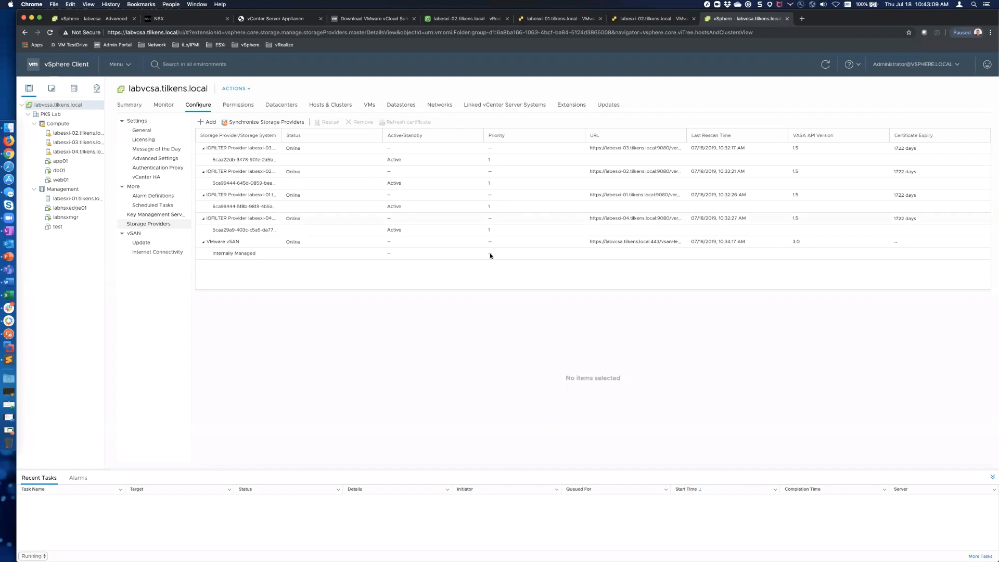
click(248, 253)
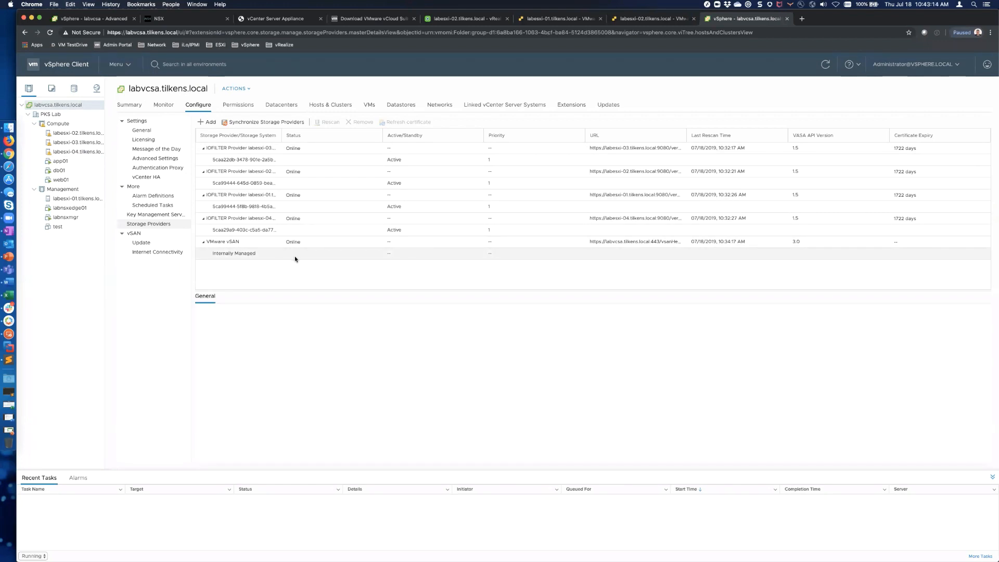
click(57, 124)
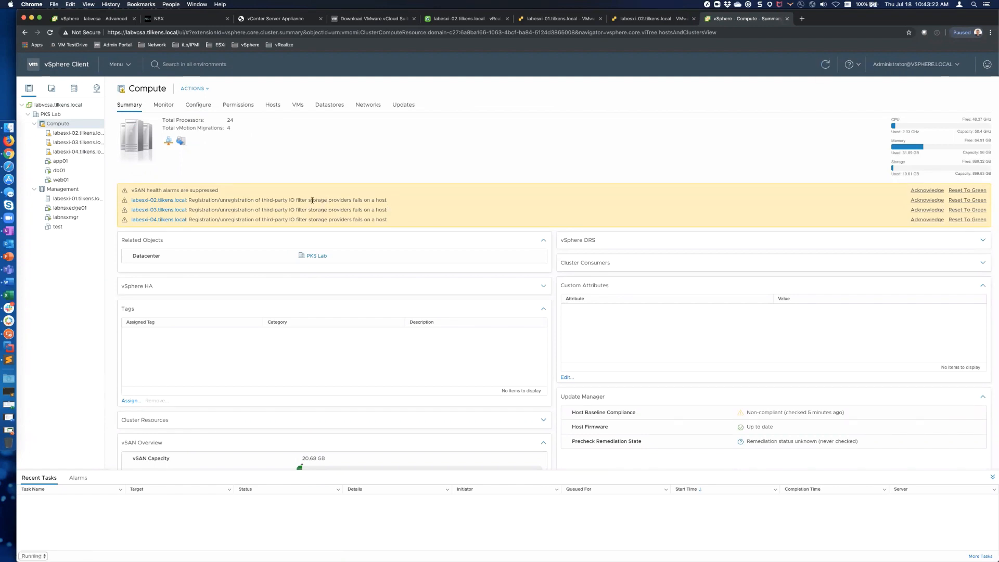
Step: Refresh the inventory, view labesxi-02, then review labvcsa's licensing and its 6.7.0 version summary
click(825, 65)
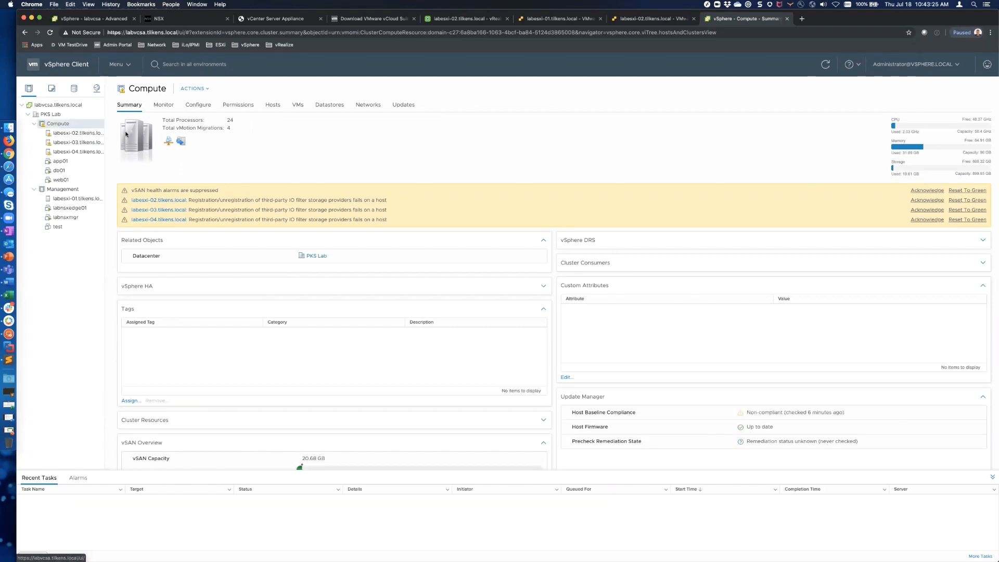
click(68, 134)
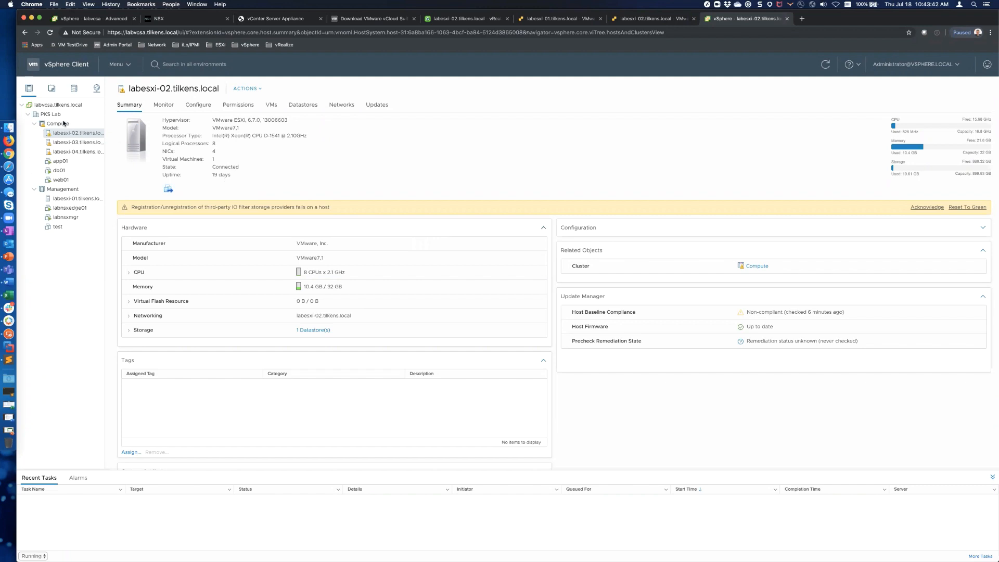
click(58, 104)
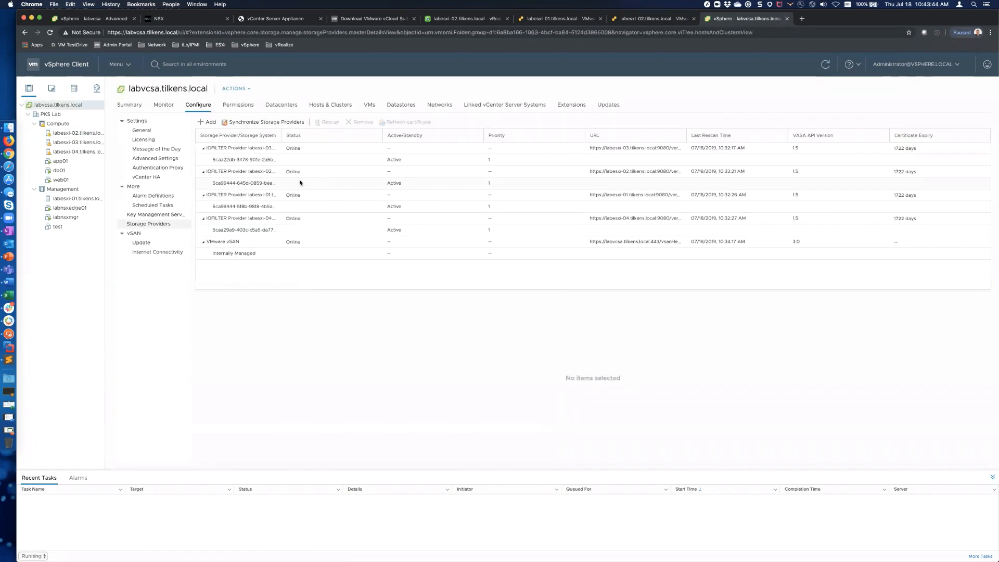
click(145, 141)
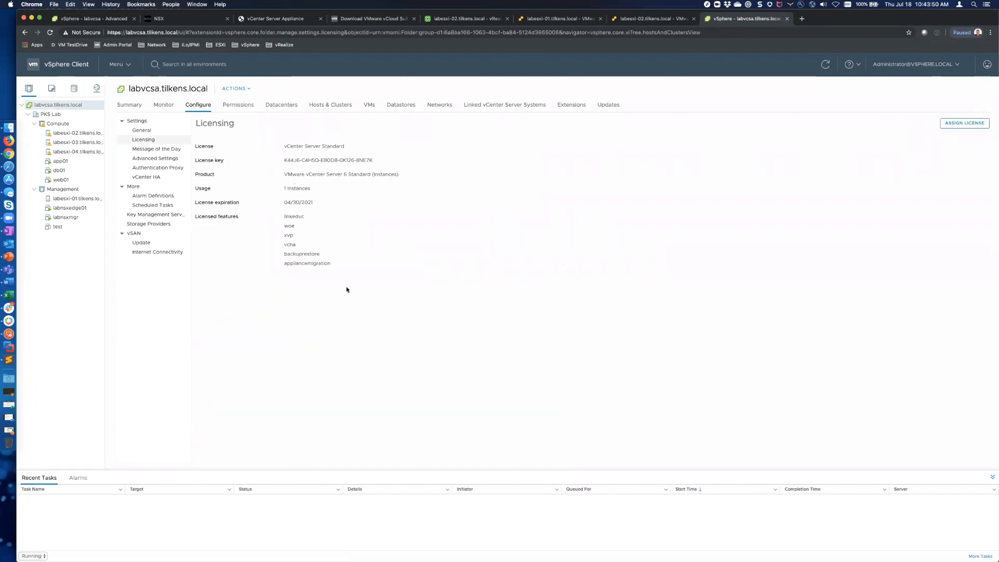
click(124, 105)
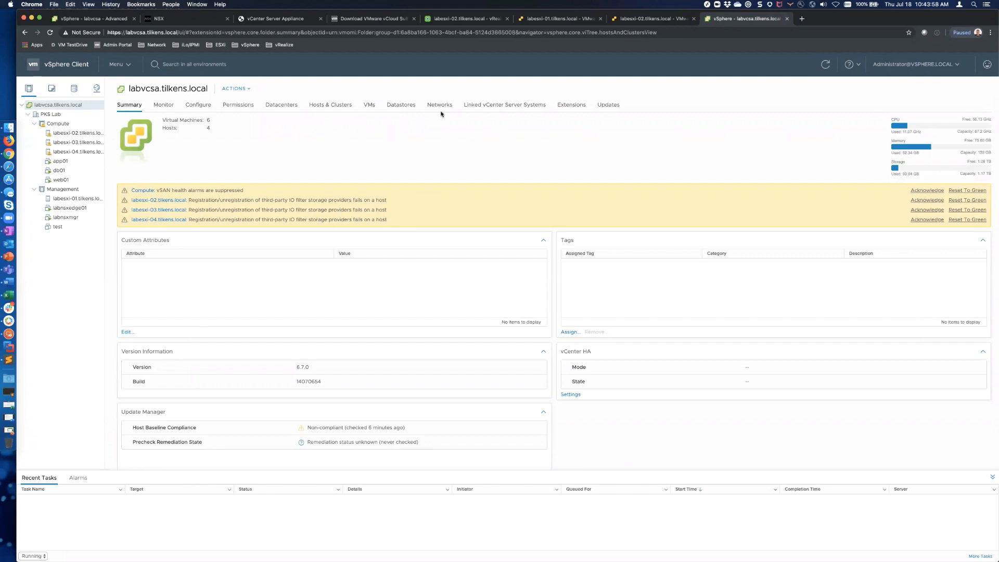
click(275, 19)
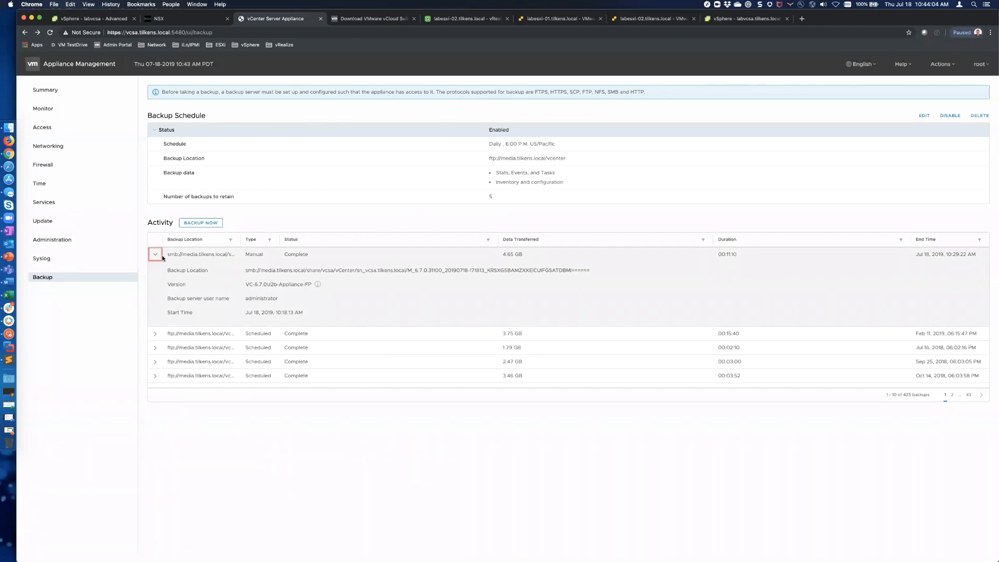
Step: Collapse the manual backup's details row and return to the vSphere Client tab
click(162, 258)
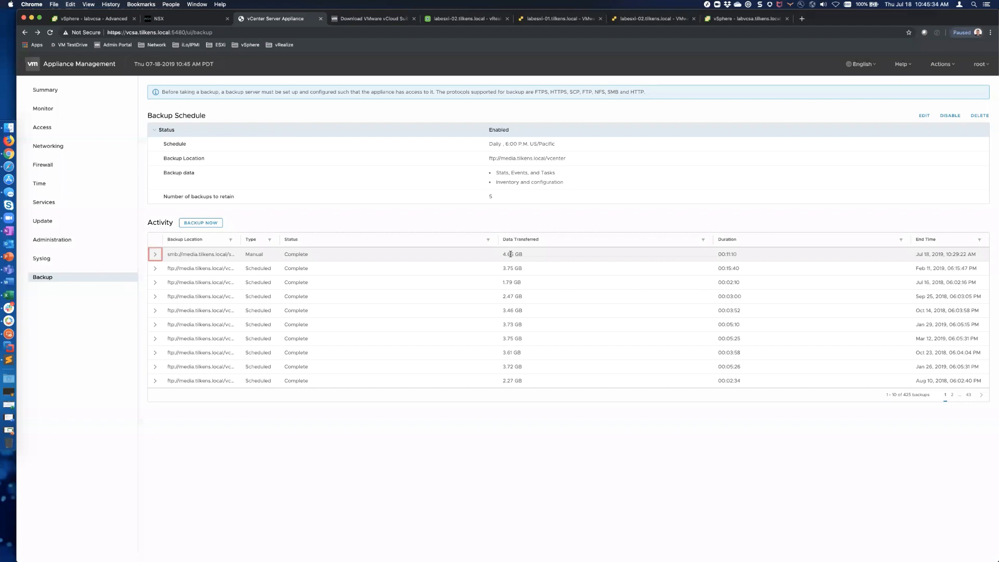
key(ctrl+shift+Tab)
key(ctrl+shift+Tab)
key(ctrl+shift+Tab)
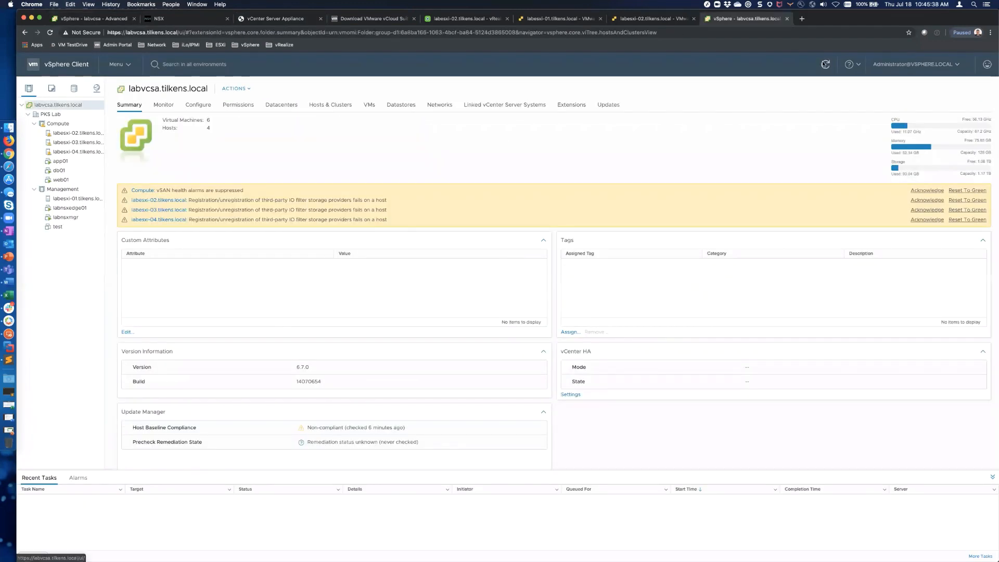
Step: Inspect labesxi-03's IO filter registration alarm under Monitor > All Issues, then return to its Summary
click(69, 134)
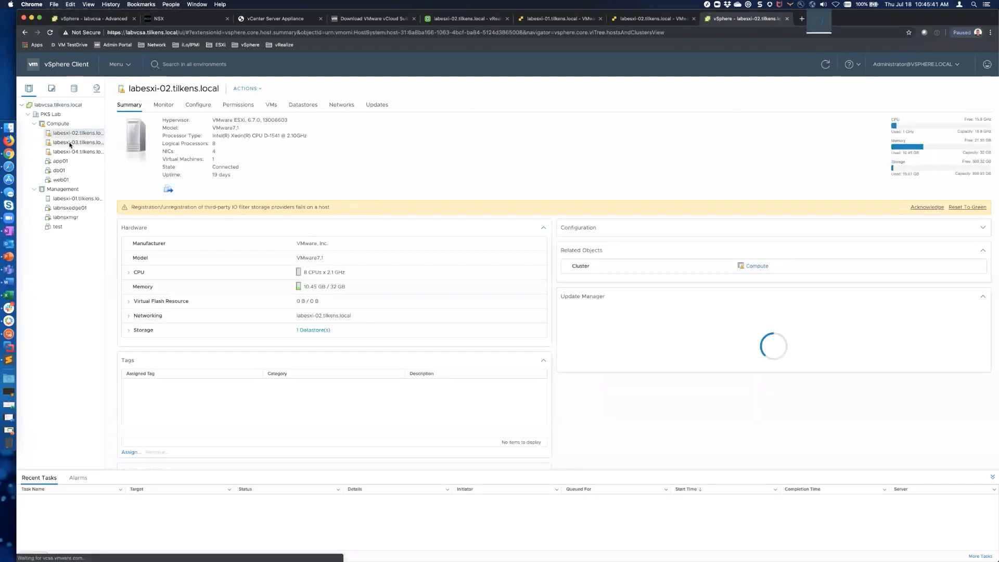
click(70, 143)
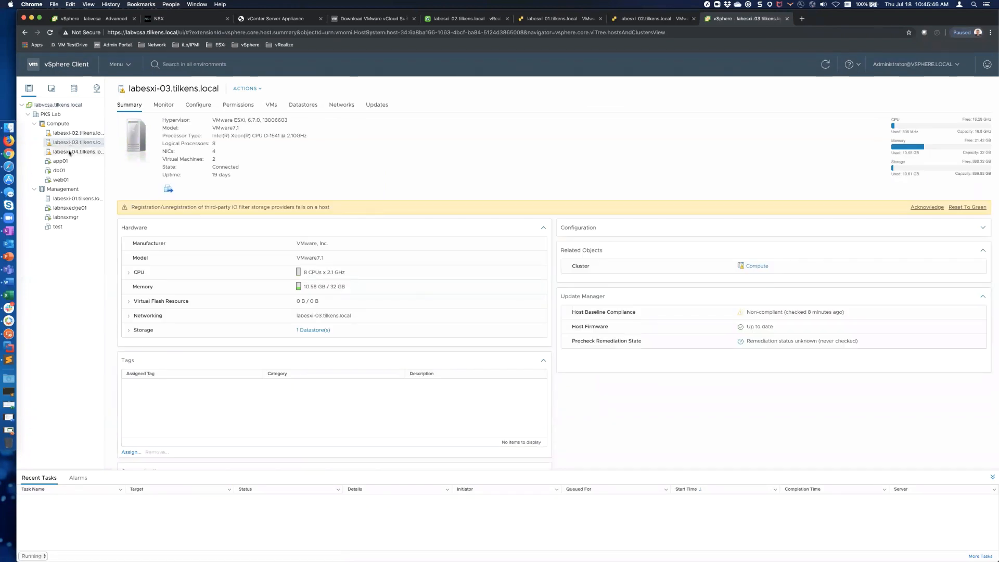
click(156, 110)
click(266, 144)
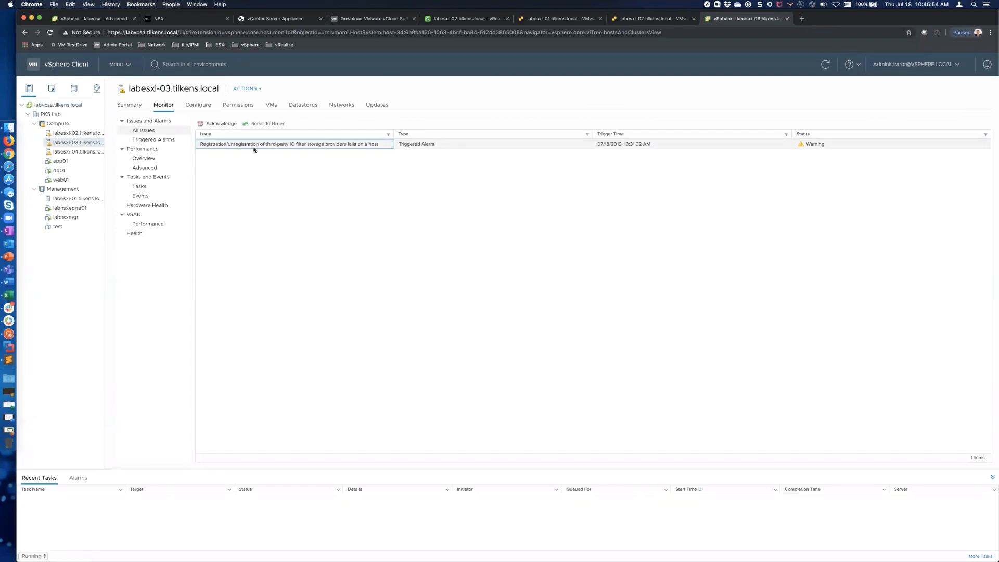
click(137, 108)
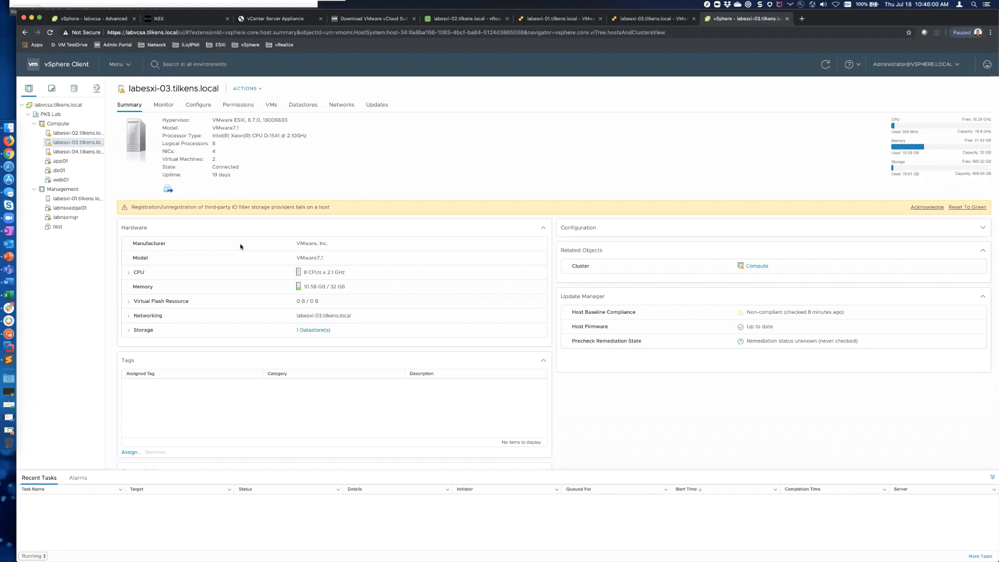
key(ctrl+shift+Tab)
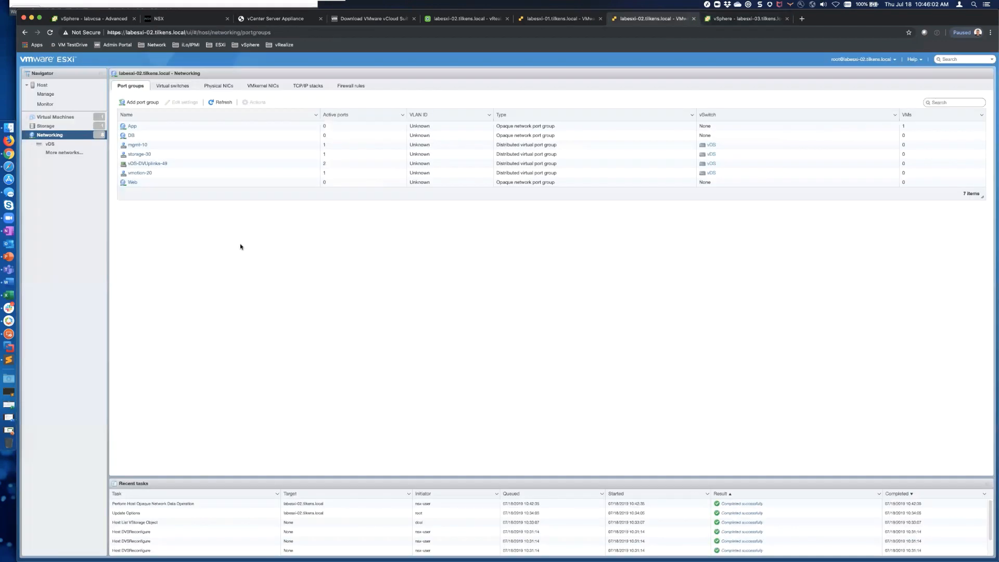
Step: Cycle browser tabs from vRealize back to labesxi-03's vSphere summary page
key(ctrl+shift+Tab)
key(ctrl+shift+Tab)
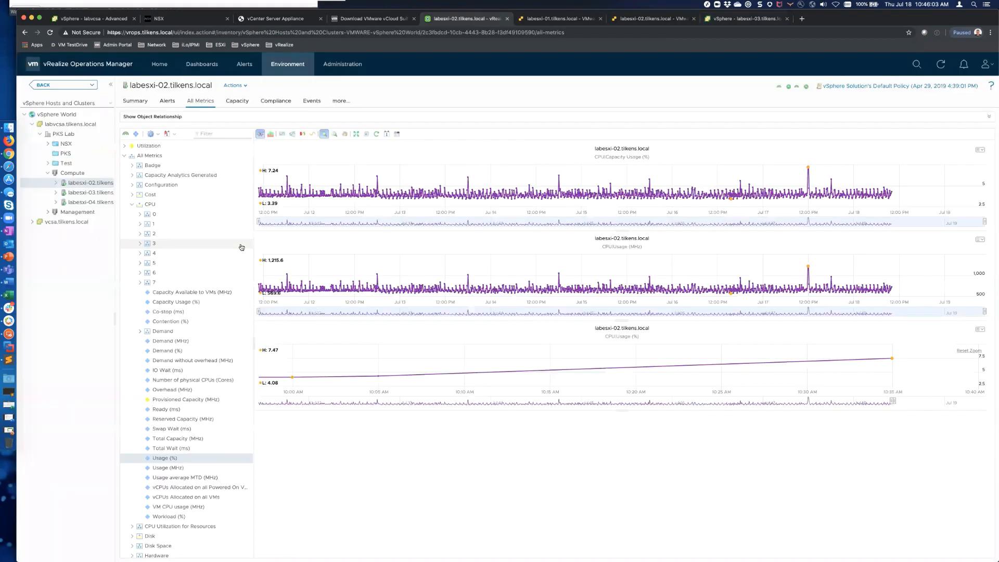
key(ctrl+shift+Tab)
key(ctrl+shift+Tab)
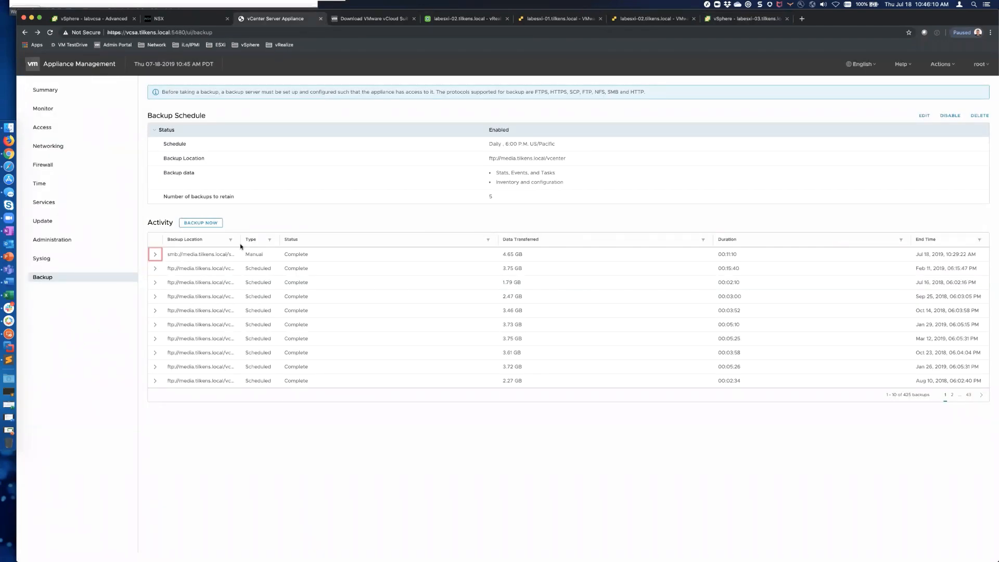
key(ctrl+Tab)
key(ctrl+Tab)
key(ctrl+Tab)
key(ctrl+Tab)
key(ctrl+Tab)
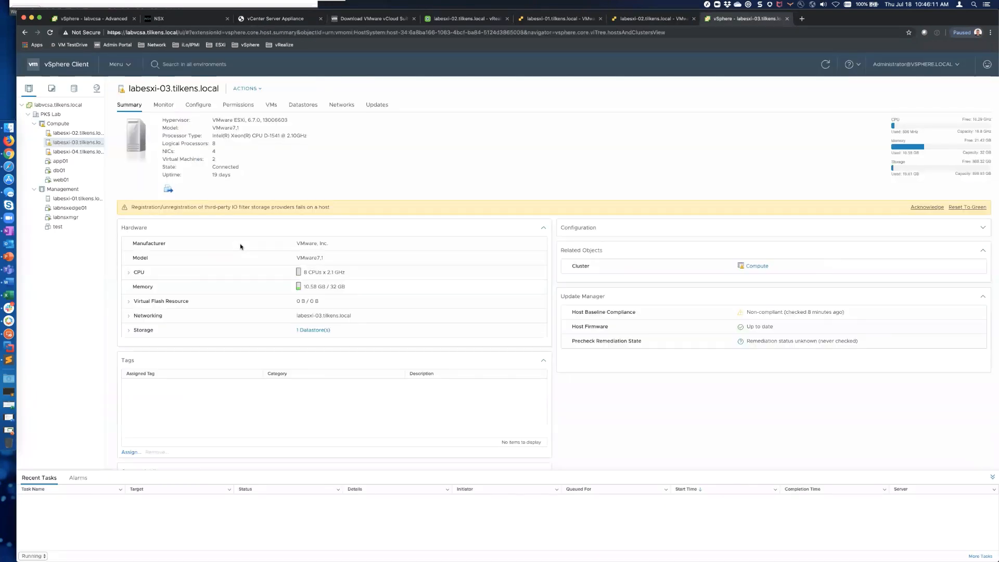
Step: Chart labnsxmgr's CPU usage in Advanced performance, changing the period from Last week to Last month
click(63, 218)
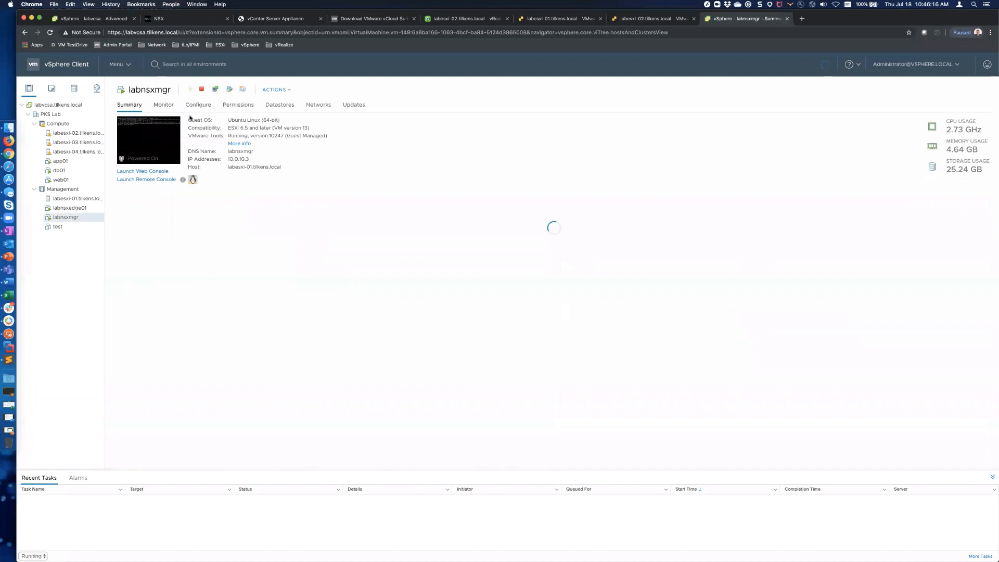
click(168, 106)
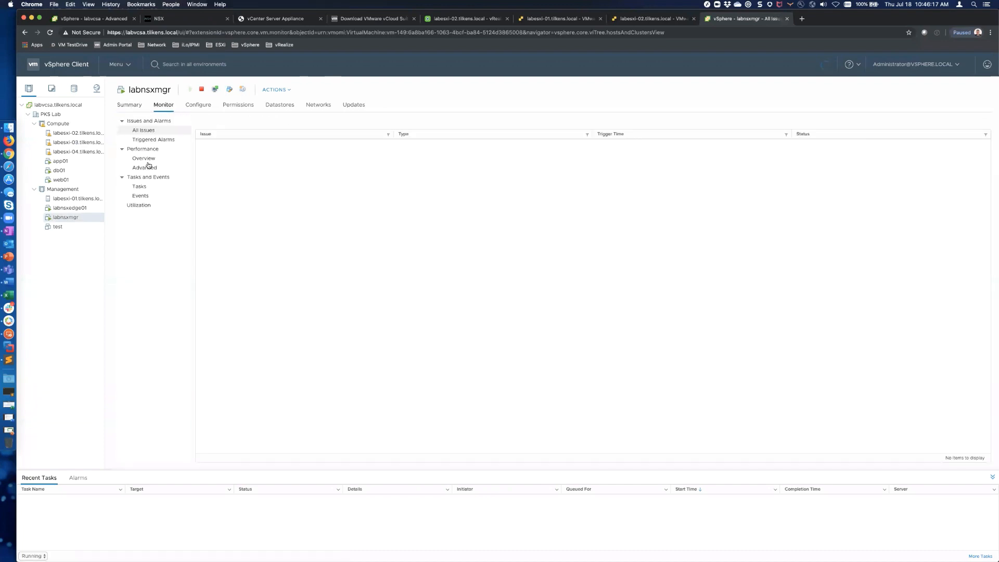
click(146, 169)
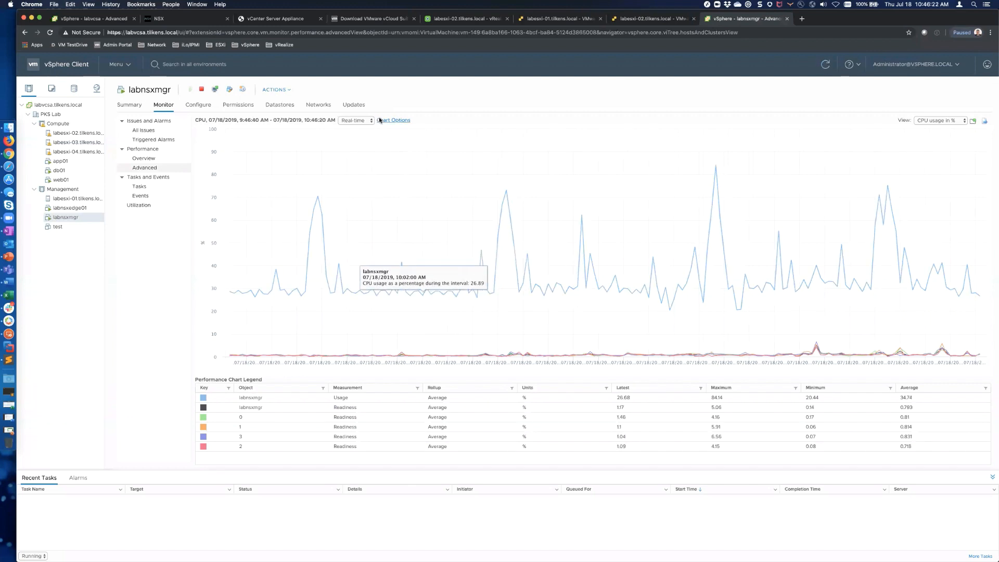
click(364, 121)
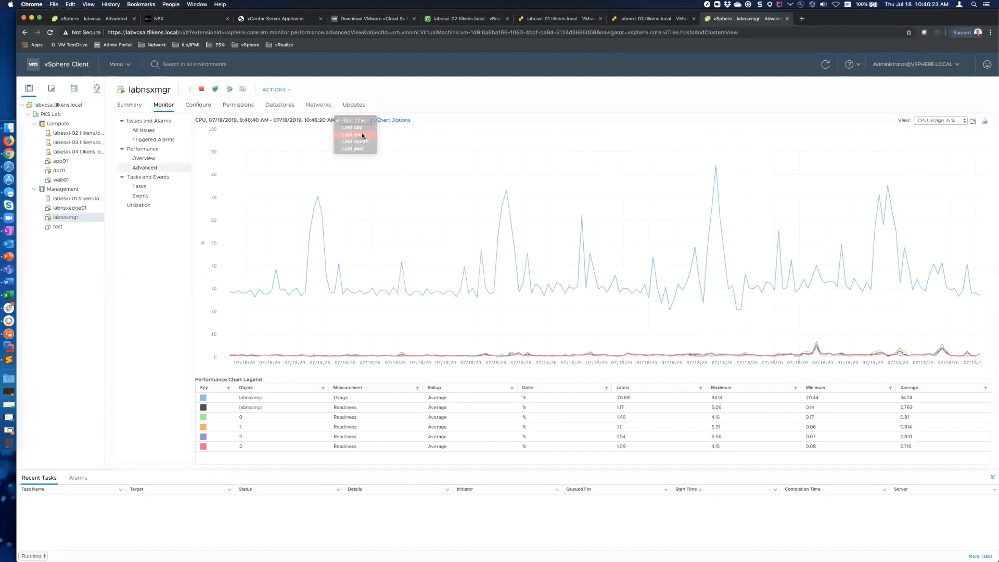
click(363, 135)
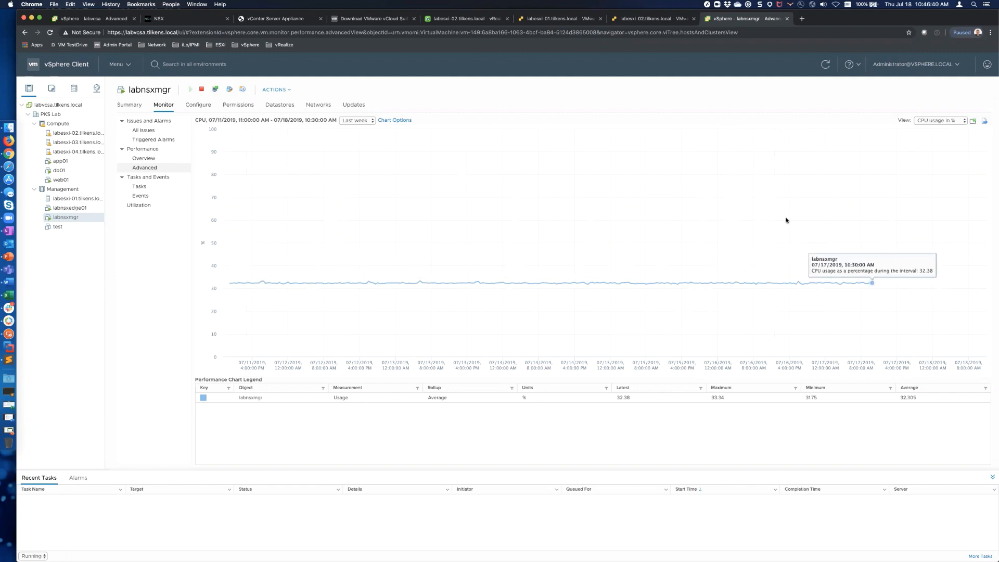
click(358, 120)
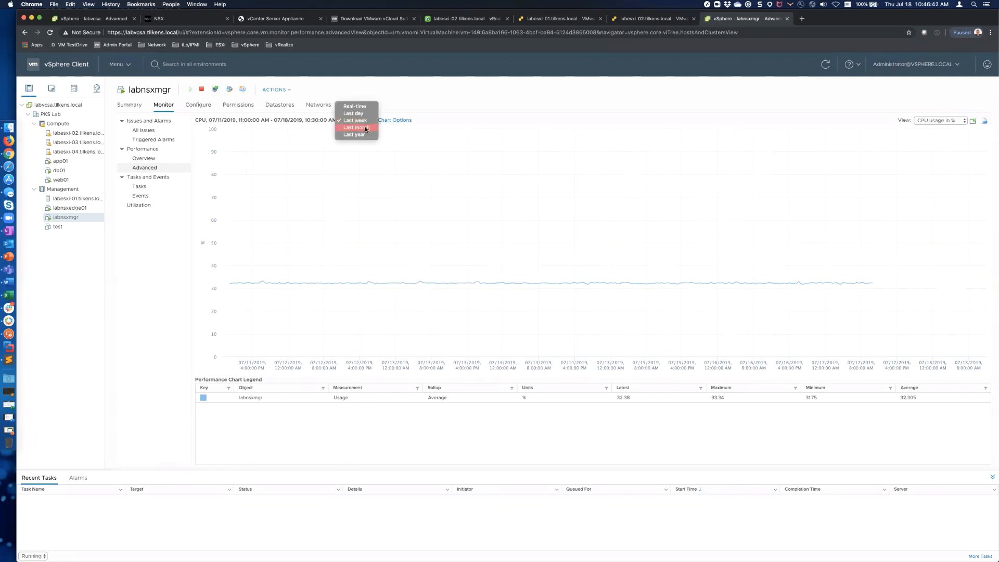
click(365, 128)
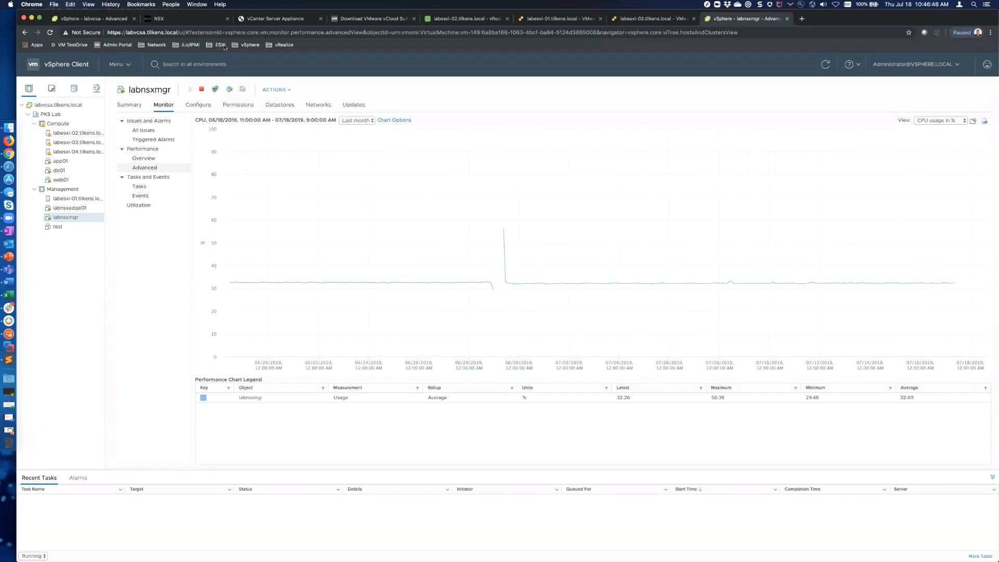
click(275, 19)
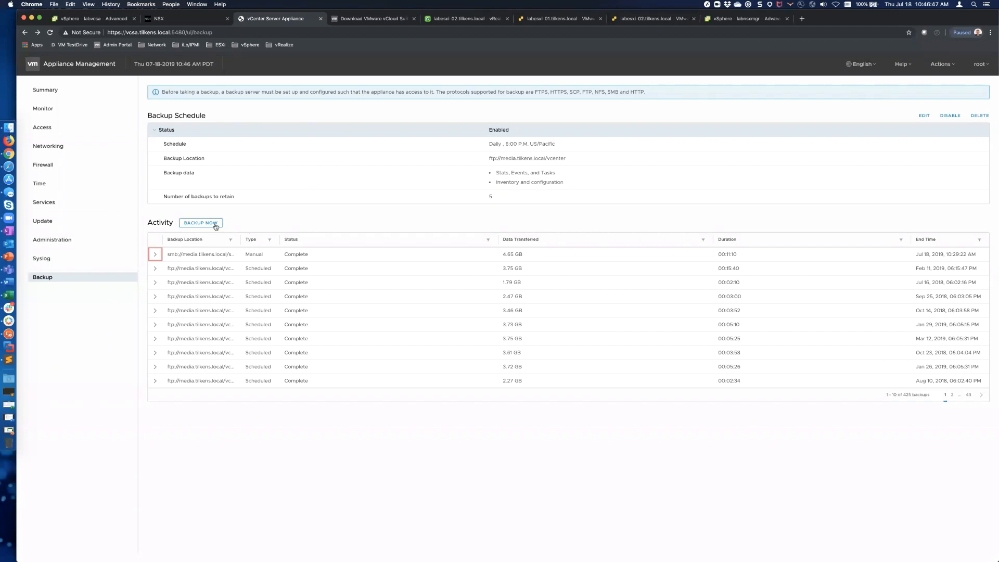
Step: Preview Backup Now, toggling Stats, Events, and Tasks, then cancel and expand the schedule Status
click(212, 223)
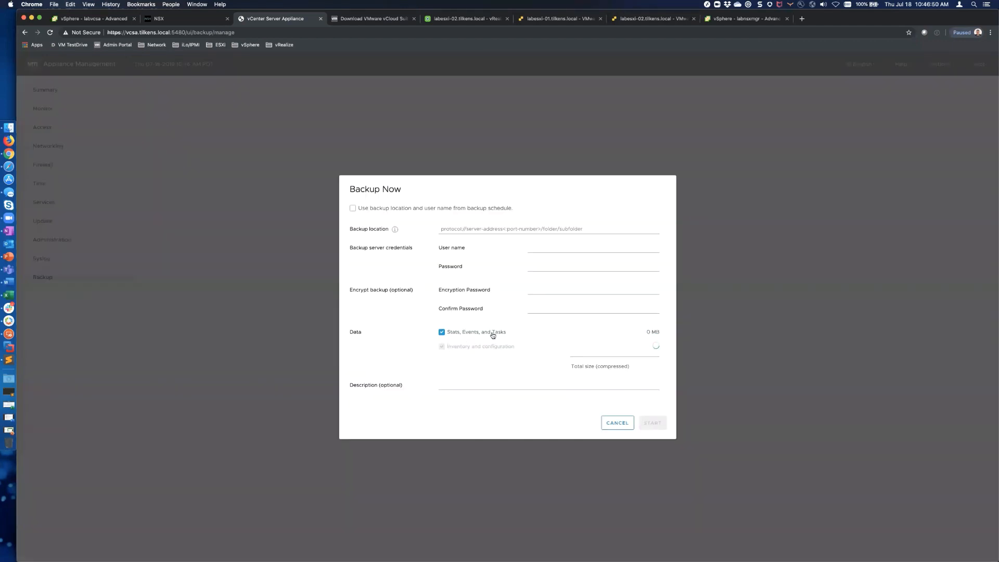
click(492, 334)
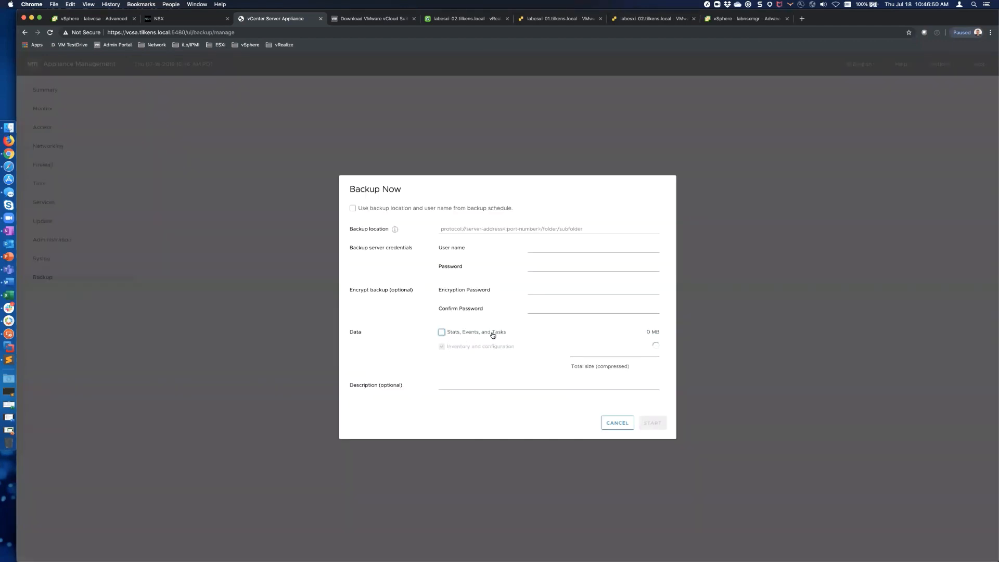
click(442, 332)
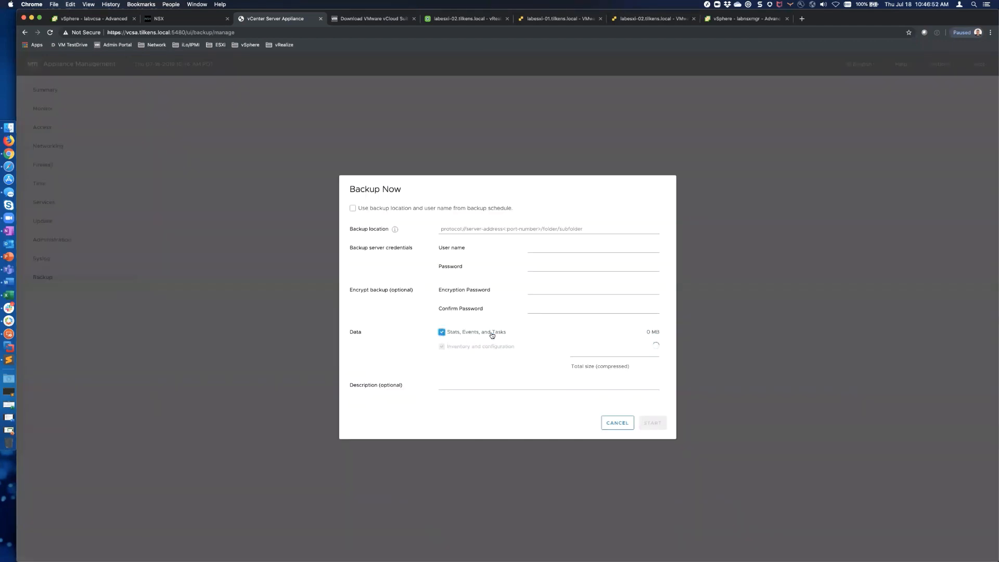
click(616, 428)
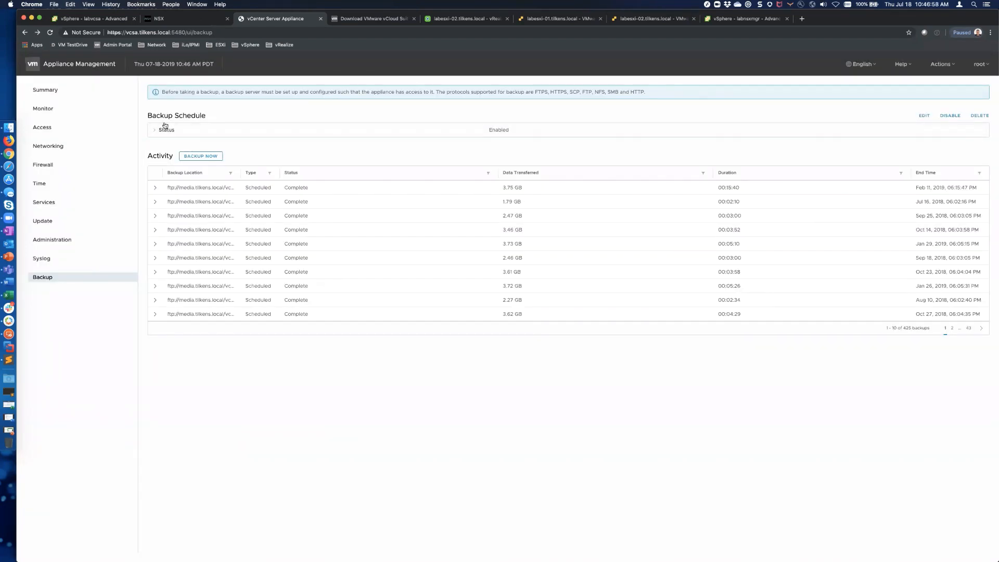
click(165, 129)
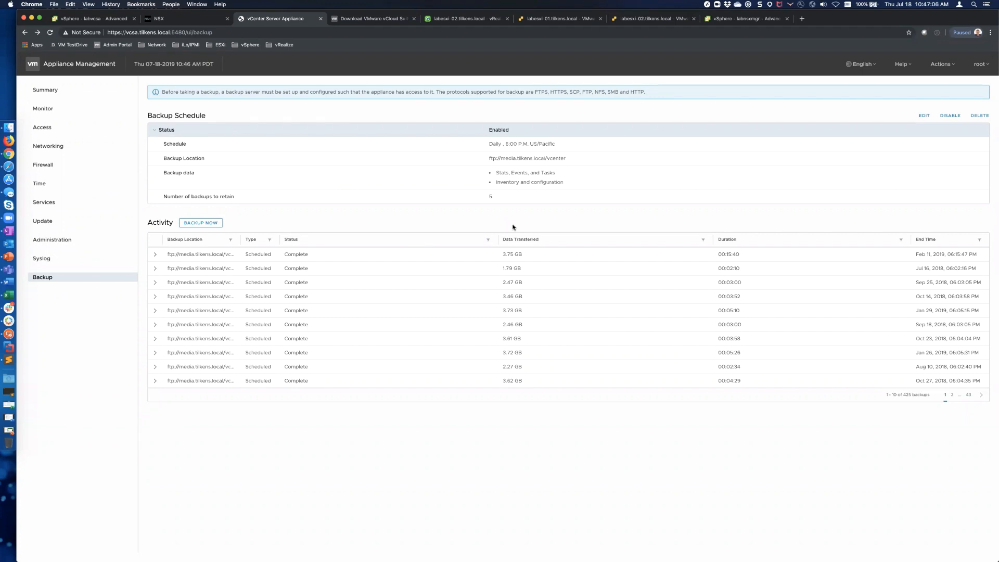
click(756, 18)
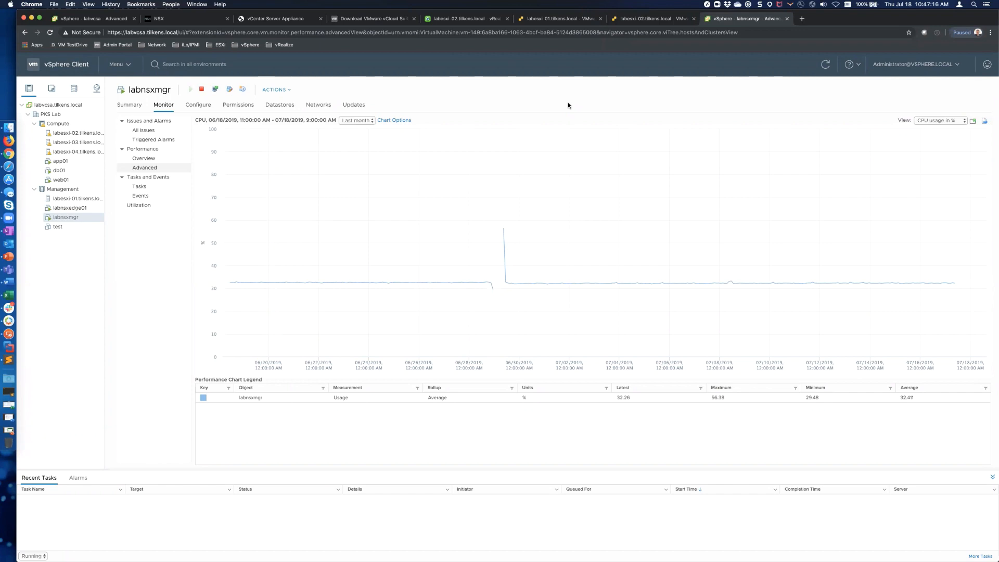
Step: Leave the chart period at Last month and switch to labvcsa's real-time memory chart
click(372, 120)
click(457, 89)
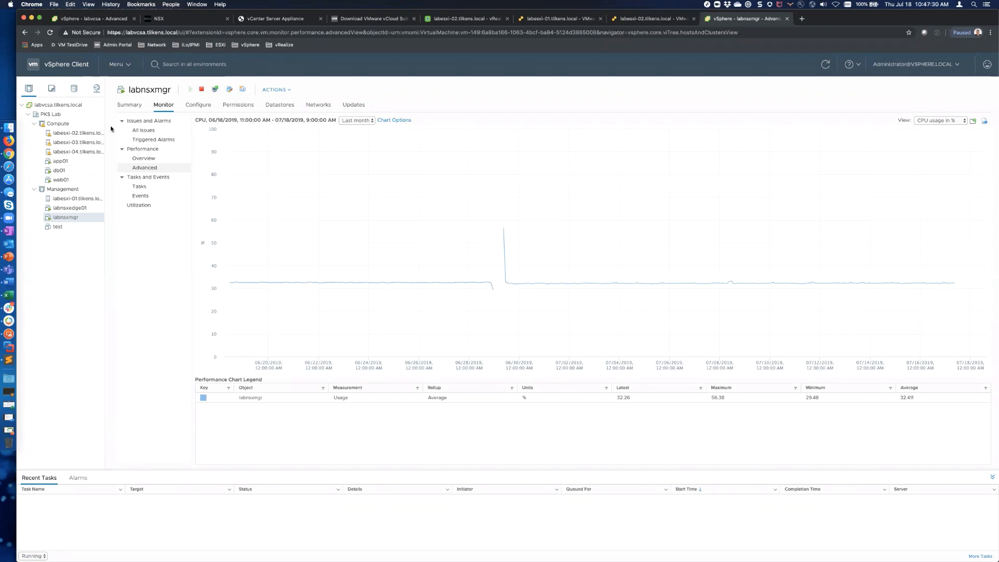
click(96, 20)
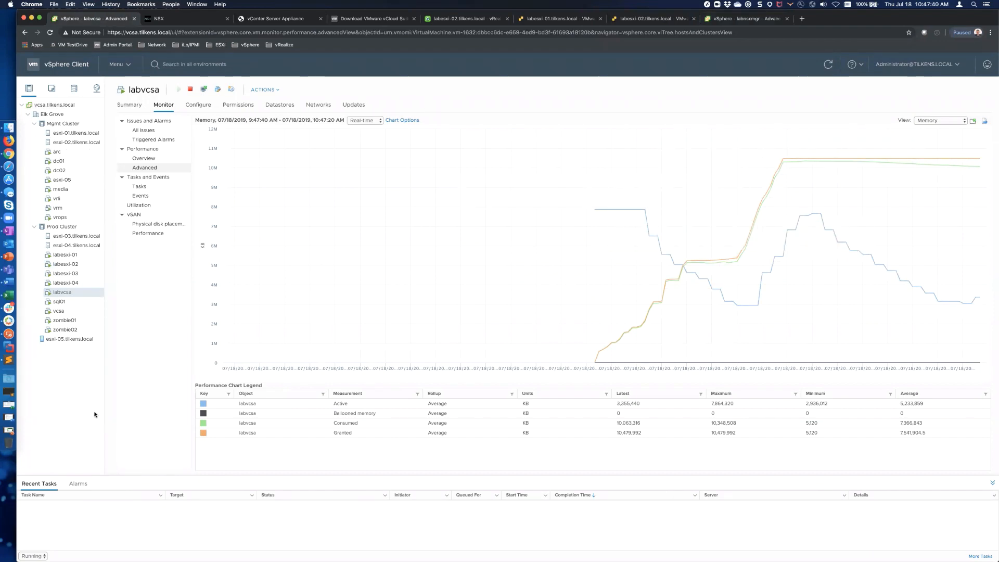
key(super+Tab)
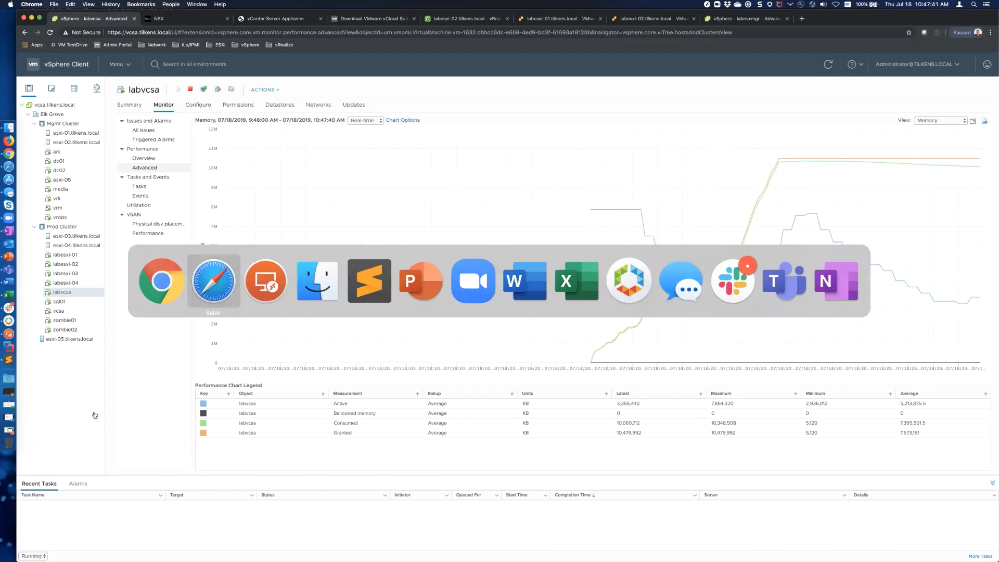
key(super+Tab)
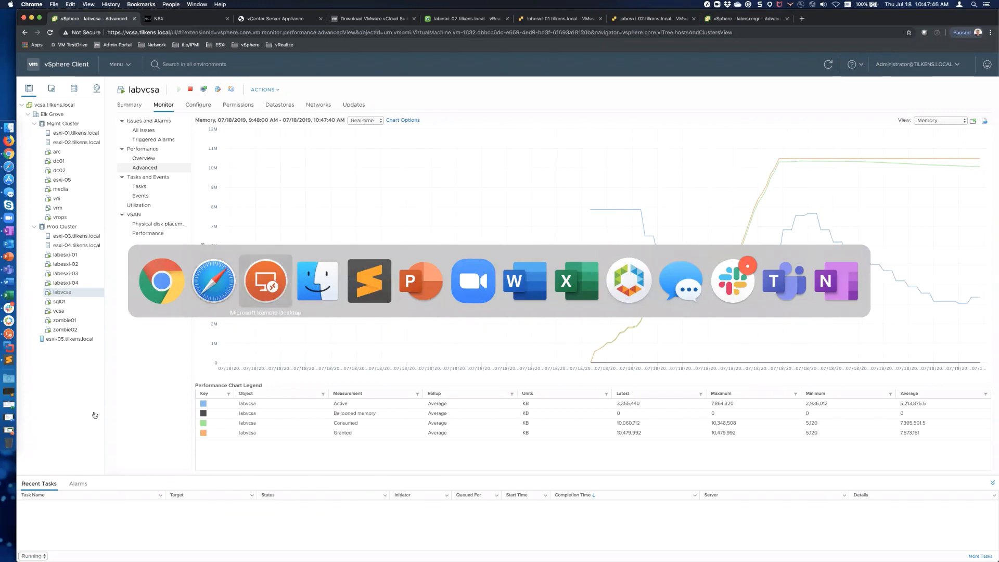
Step: Launch Installer.app from the installer's mac folder in Finder, allowing it past Gatekeeper
click(315, 284)
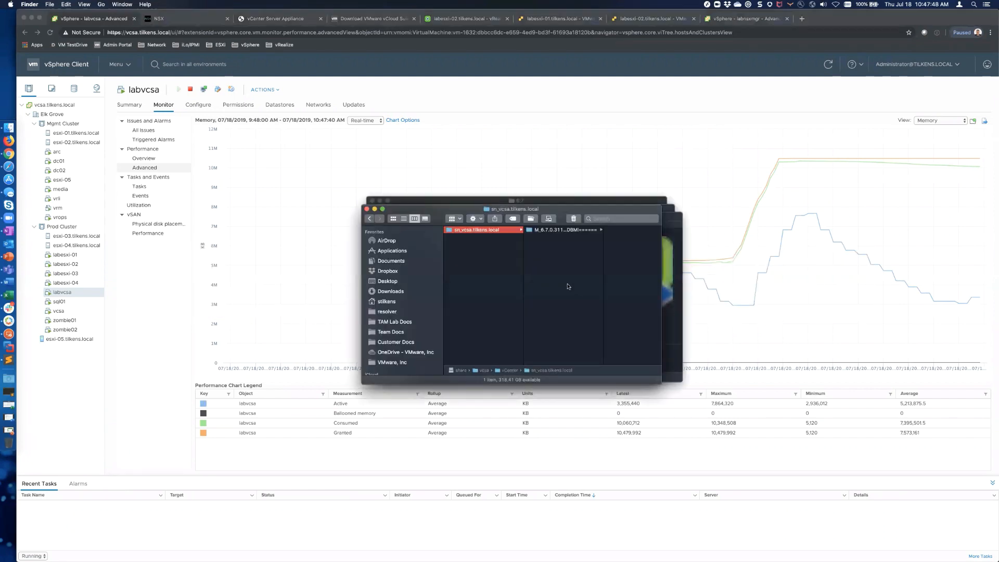
scroll(541, 267, left, 5)
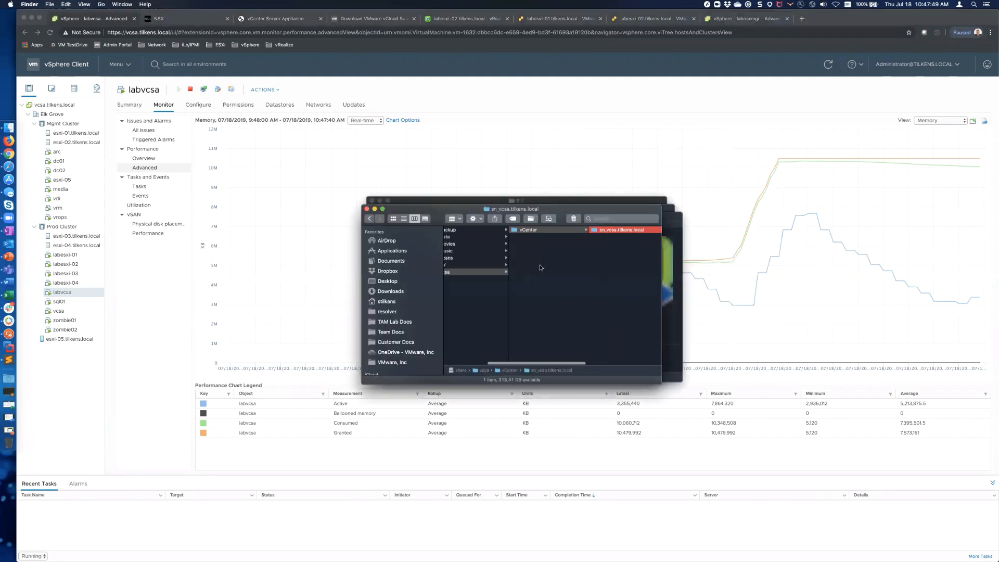
click(673, 215)
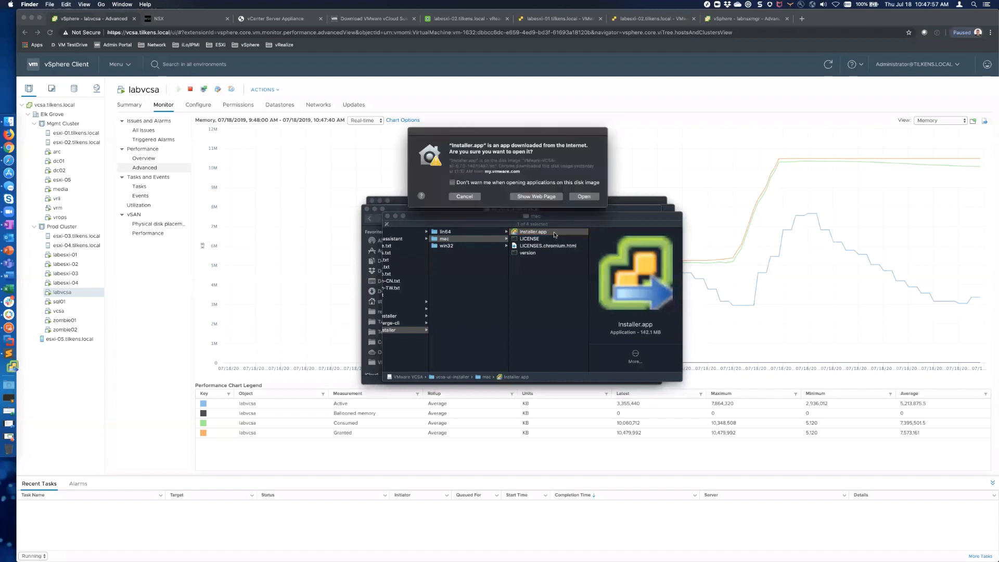
click(583, 196)
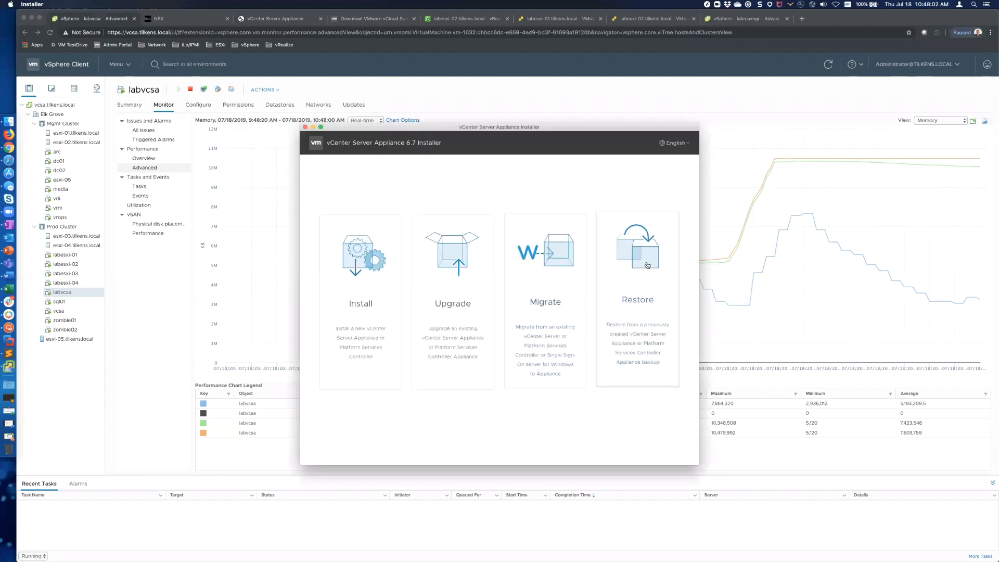
Step: Start a Restore, get past the introduction, and accept the license agreement
click(647, 264)
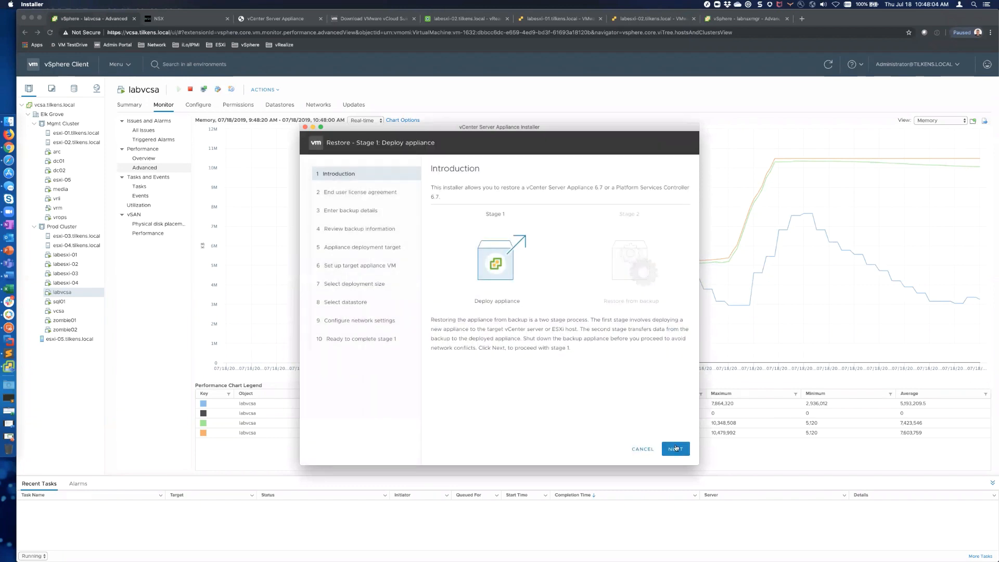
click(676, 449)
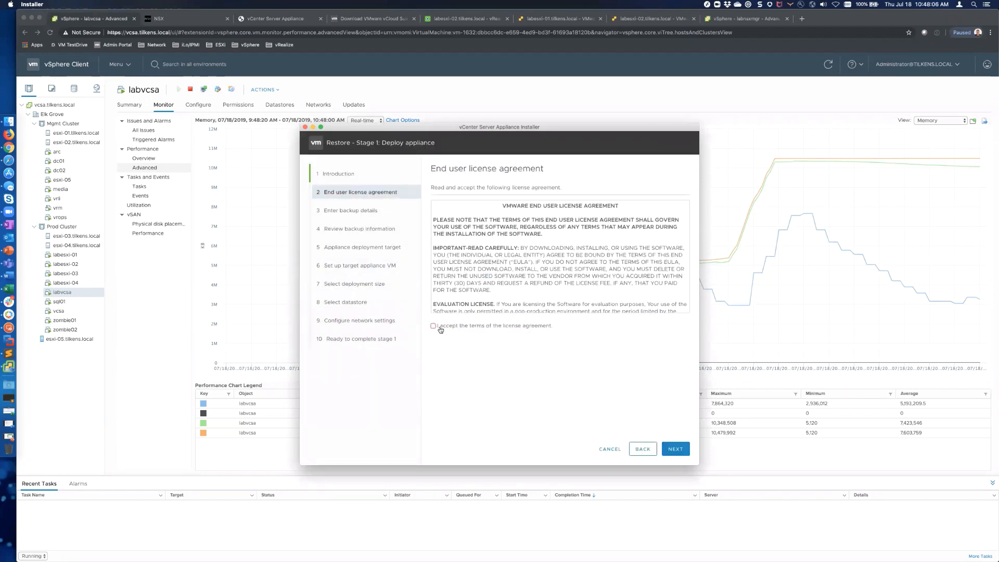
click(439, 327)
click(675, 449)
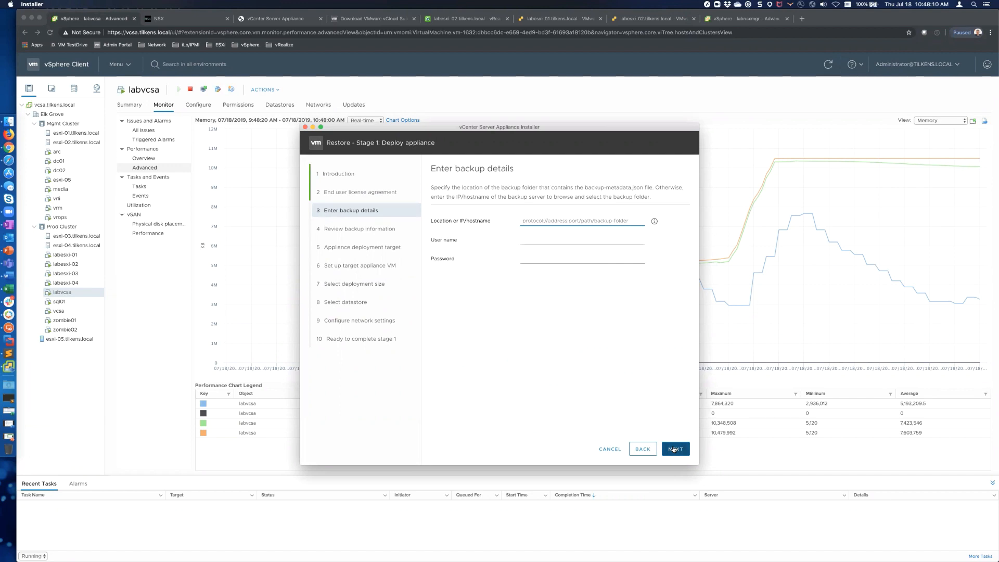
Step: Enter ftp://media.tilkens.local/ as the backup location, then switch back to Finder
text(h)
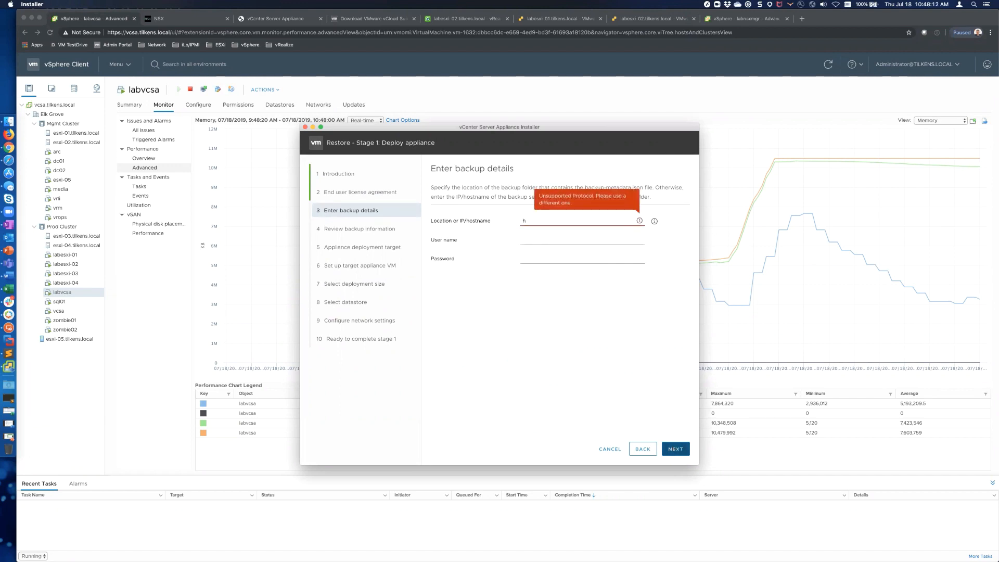
key(BackSpace)
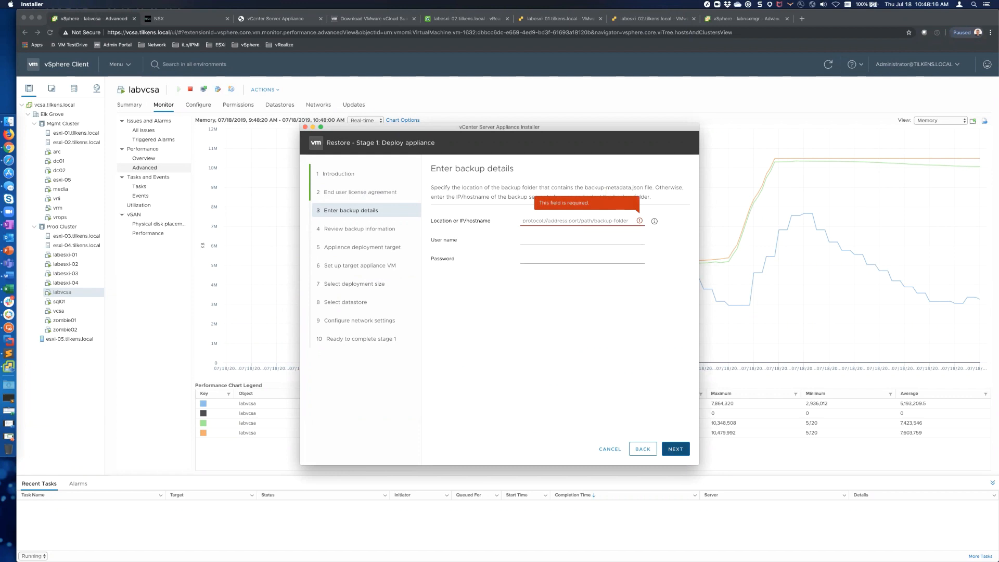
text(t)
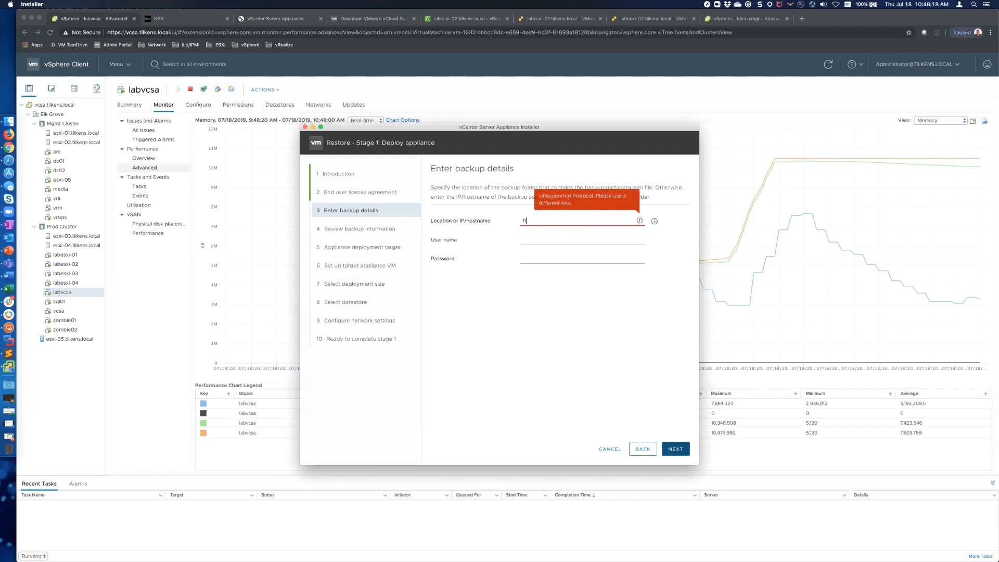
text(tp:)
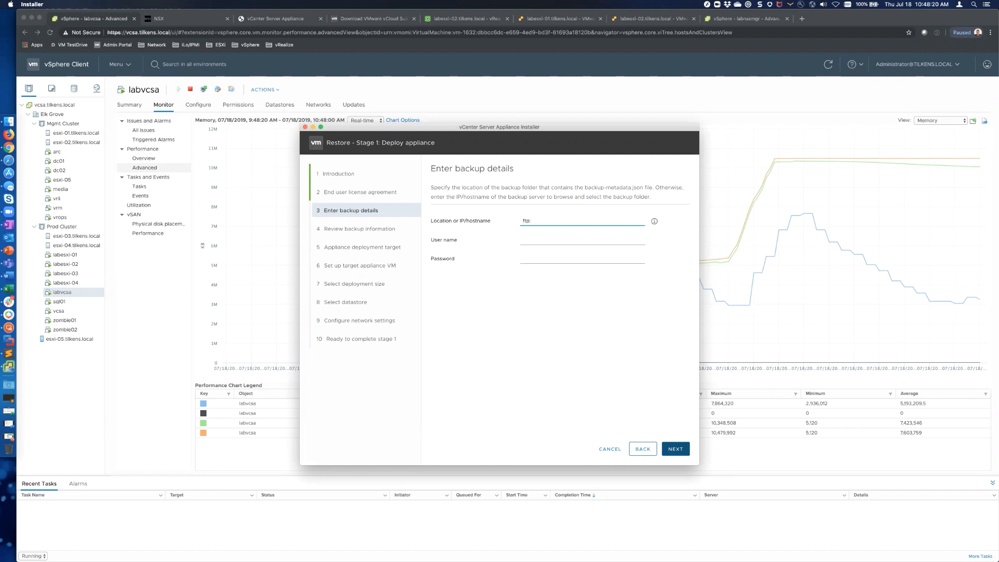
text(//m)
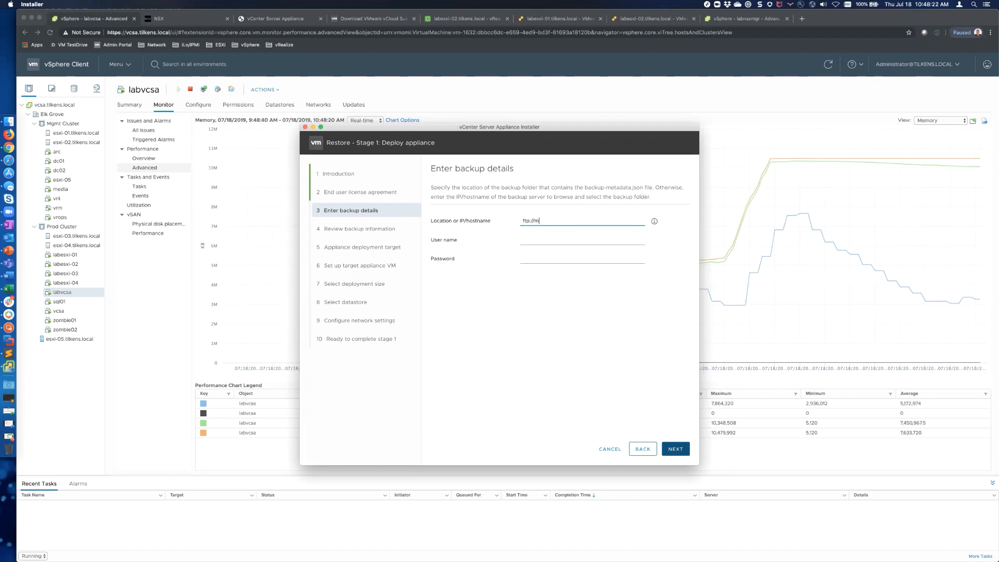
text(edia.tilkens.local/)
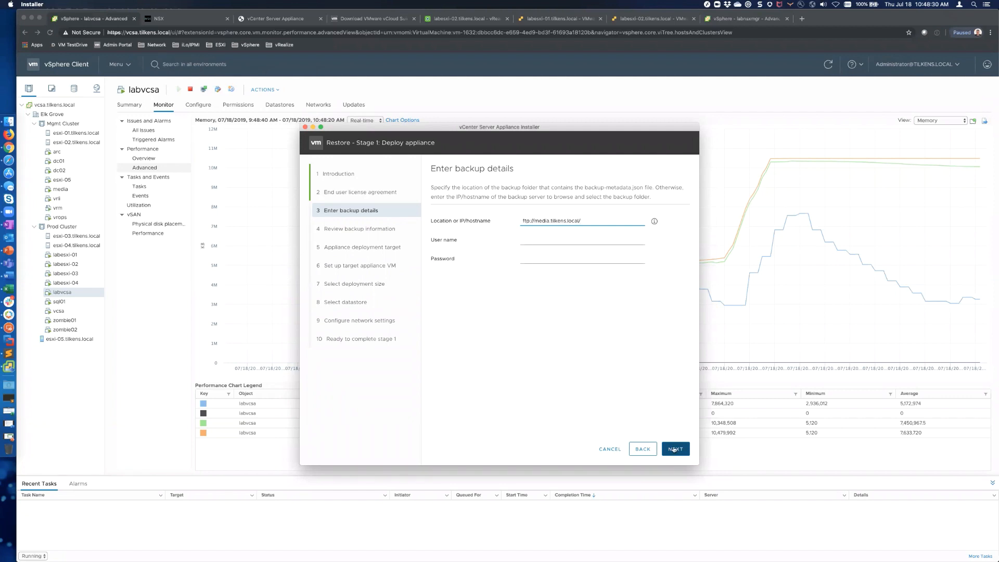
key(super+Tab)
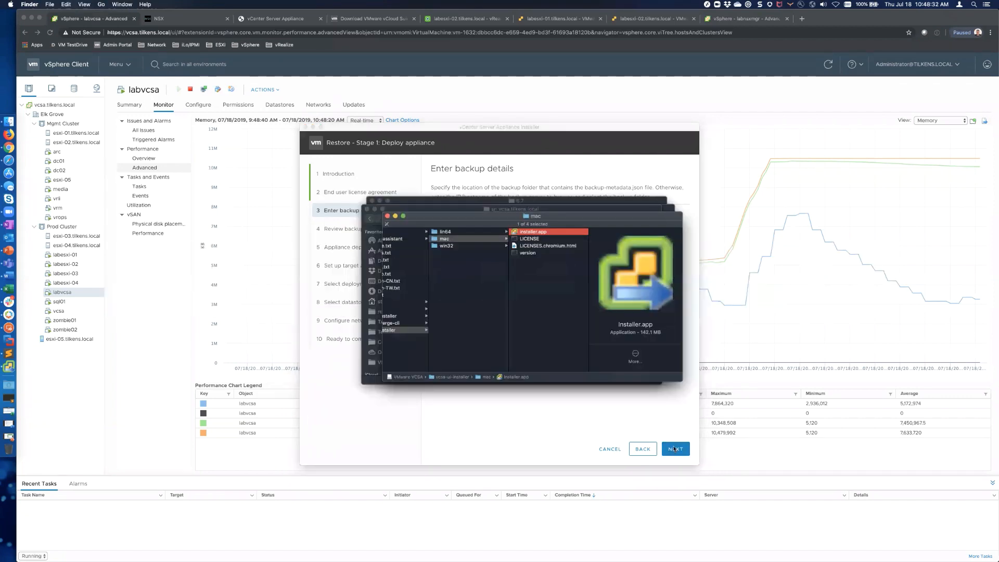
Step: In Finder, open the Backup folder and its FTP subfolder to check the backup files
click(489, 209)
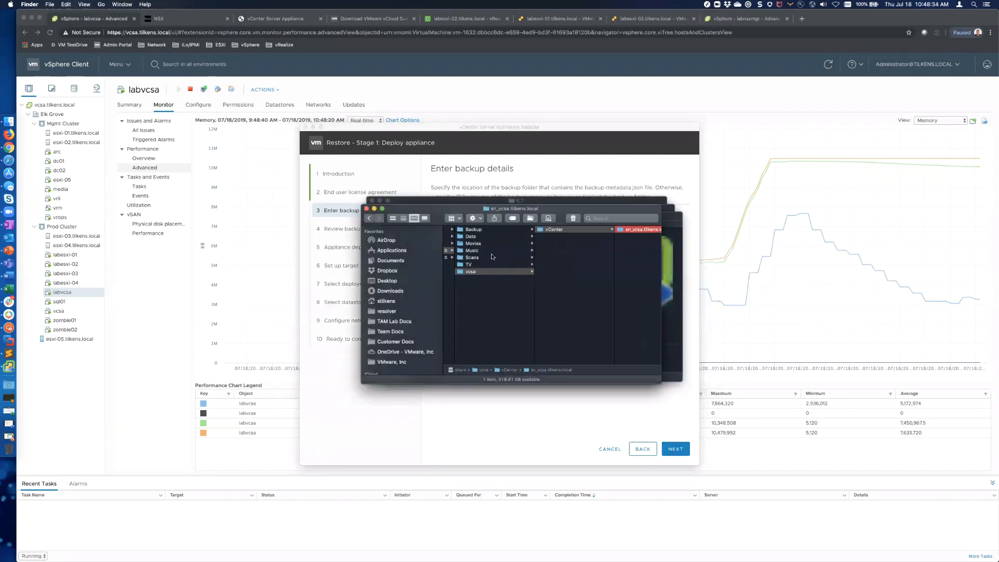
scroll(496, 286, left, 3)
scroll(496, 286, left, 2)
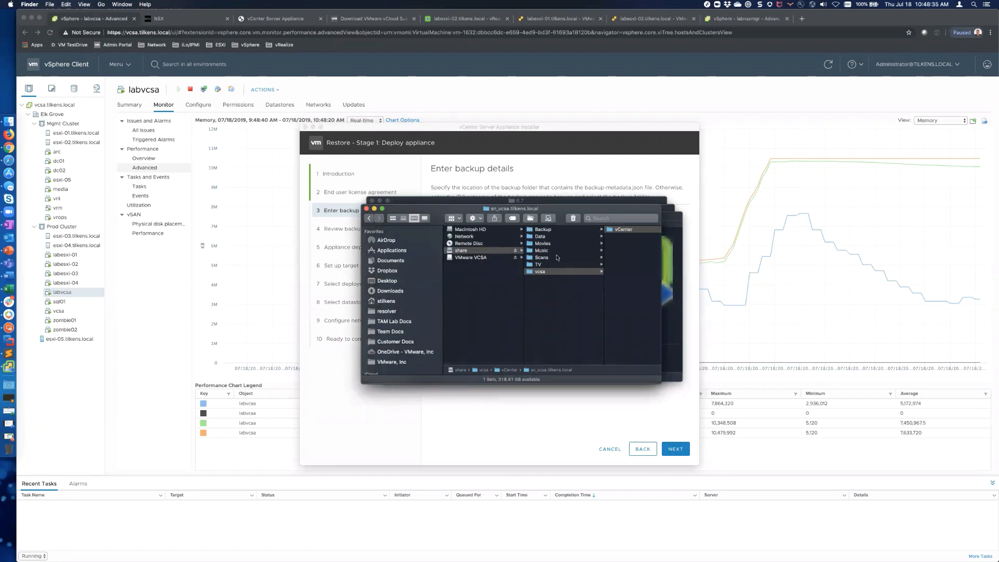
click(546, 230)
click(601, 229)
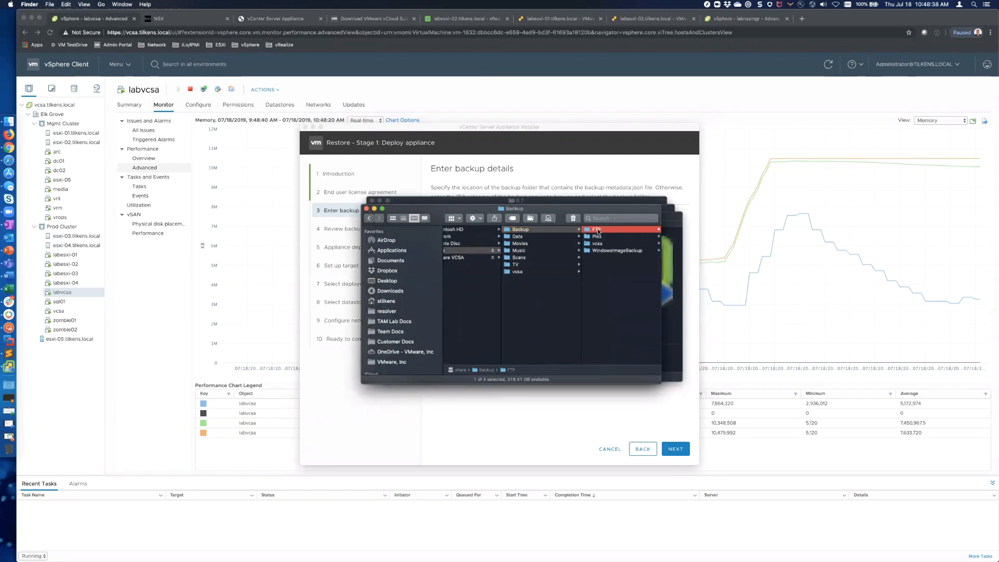
Step: Append vcenter to the backup location, enter the FTP user name and password, and continue
key(super+Tab)
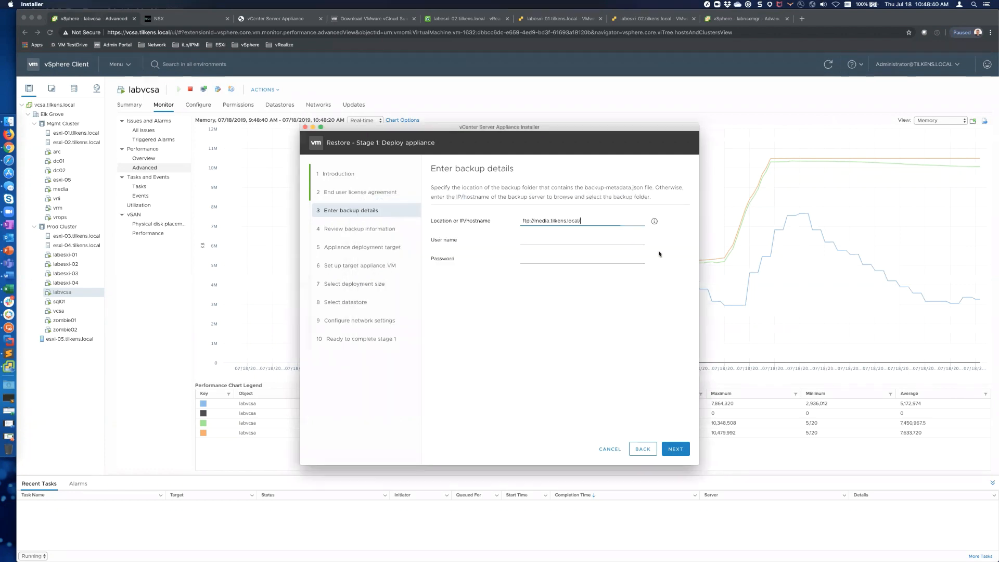
text(vcenter)
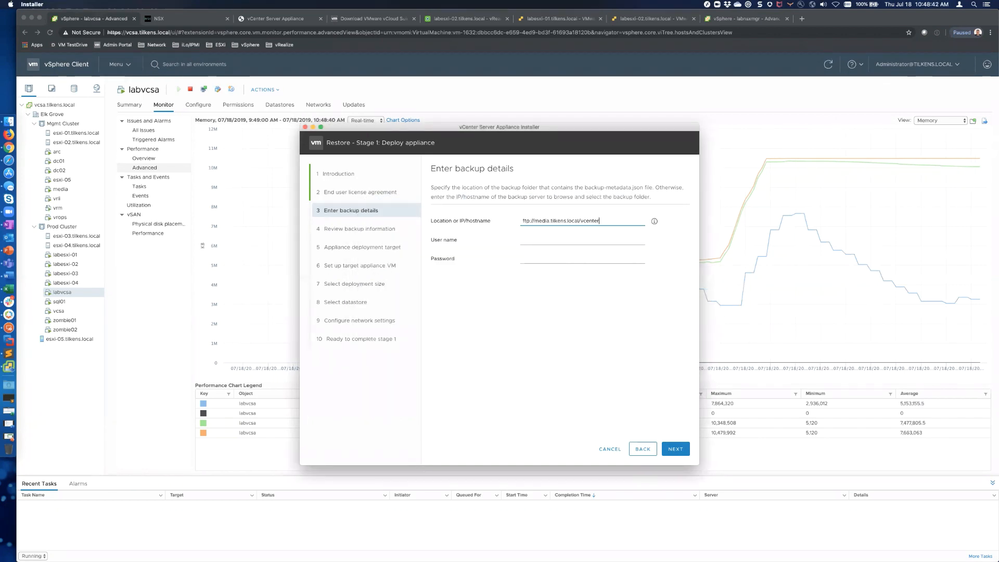
key(Tab)
text(backup)
key(Tab)
text(••••)
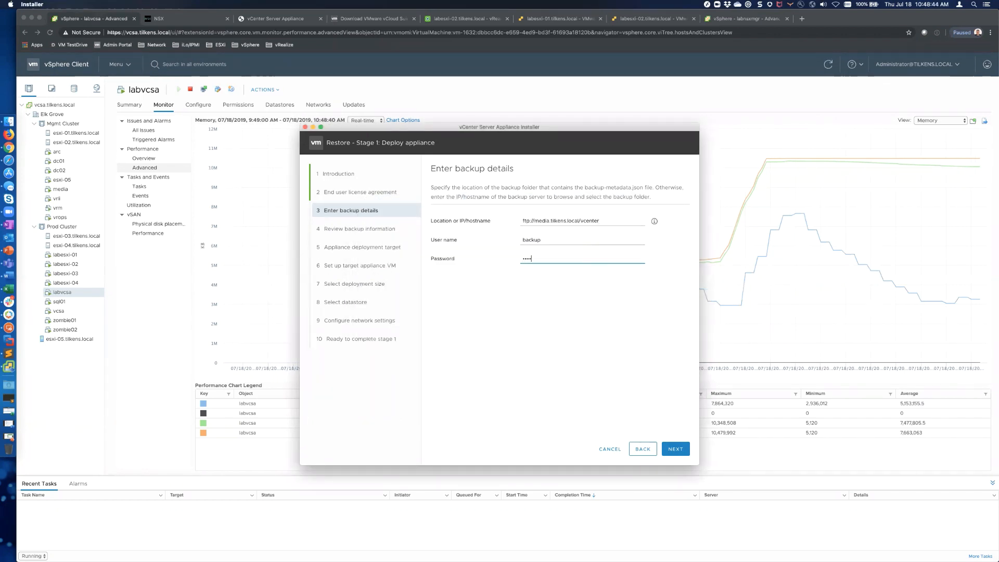
text(••••)
click(676, 448)
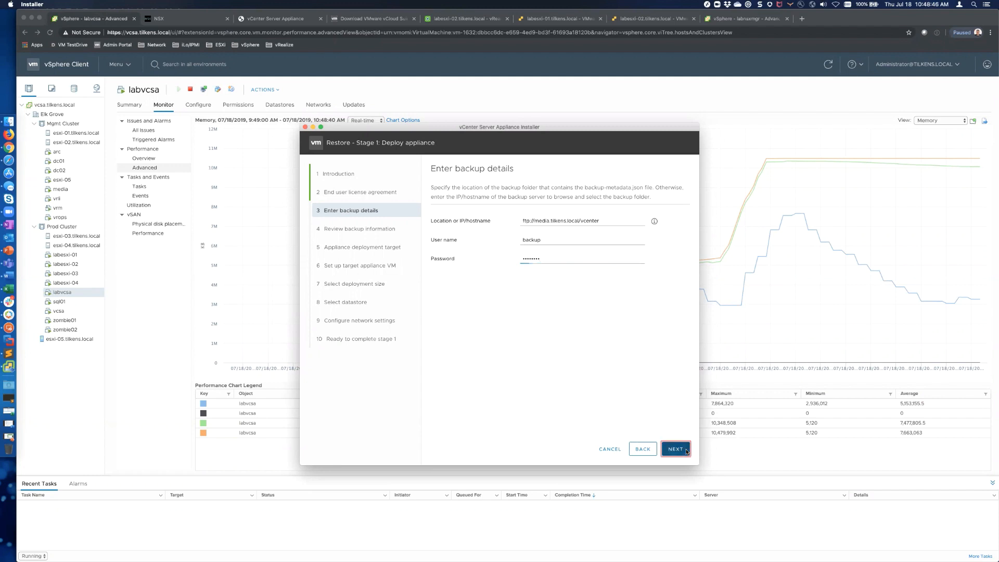
Step: Browse to vcenter > sn_vcsa.tilkens.local > 20190718 backup folder, select it, and continue
click(376, 246)
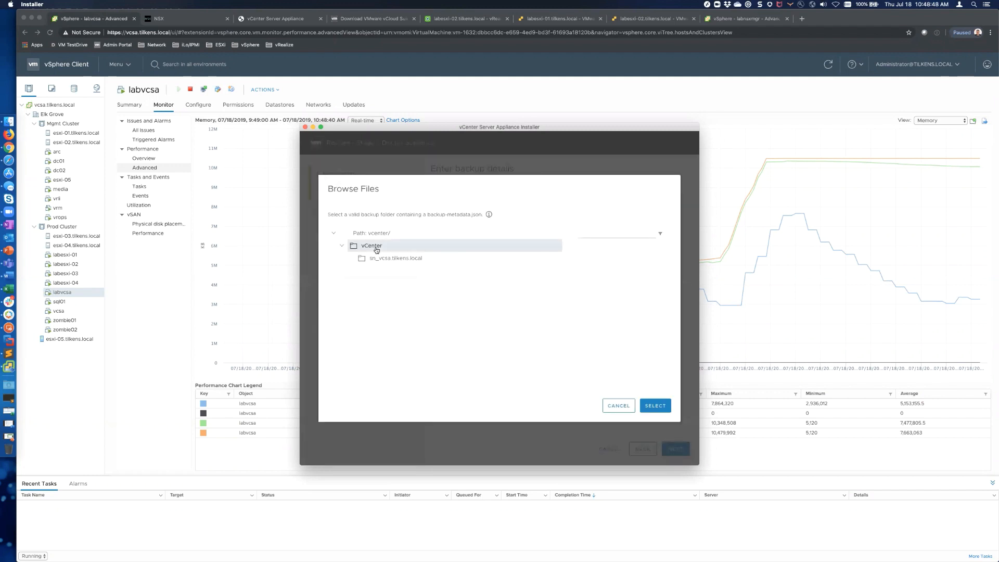
click(379, 259)
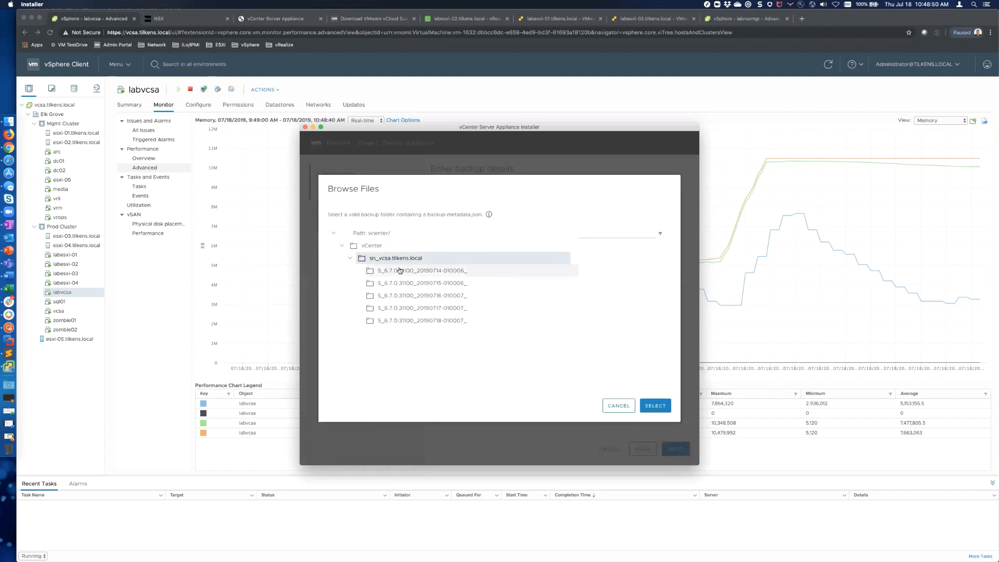
click(410, 321)
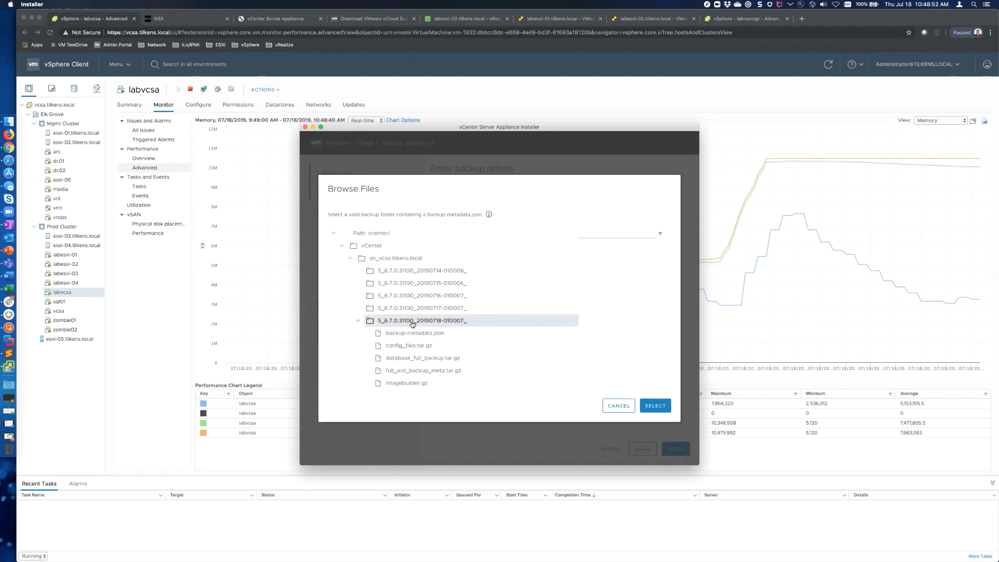
click(655, 406)
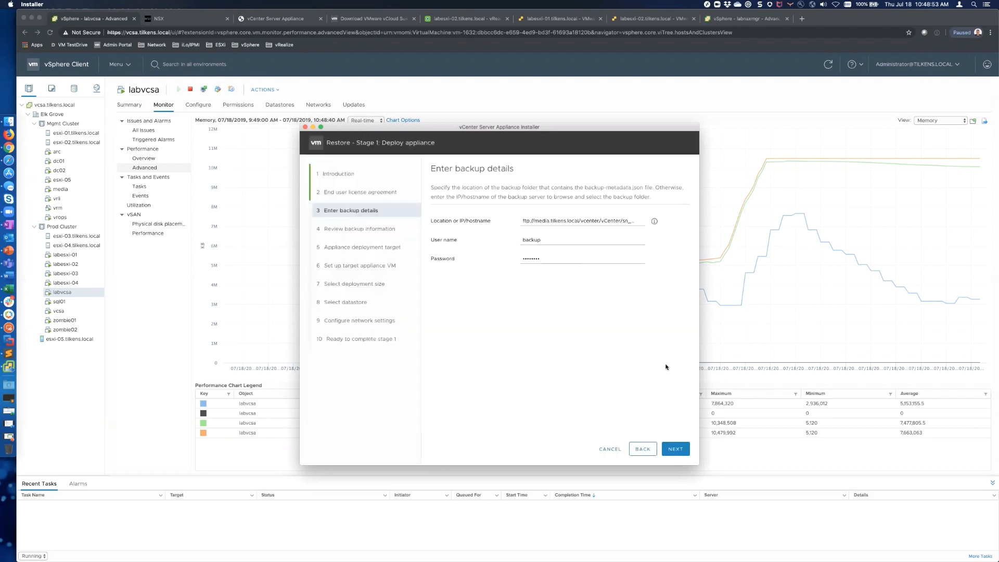
click(679, 452)
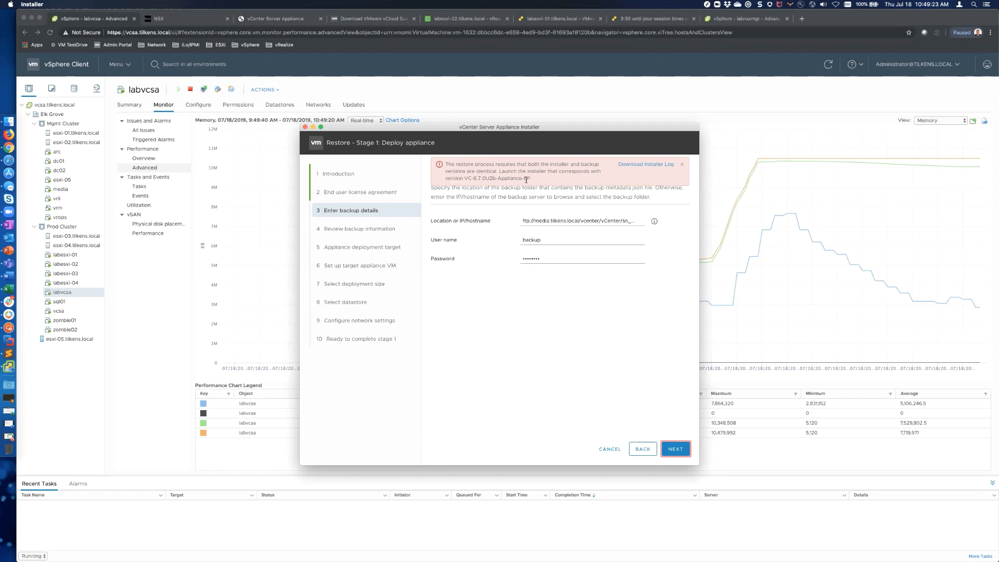
Step: Save installer-20190718-104800643.log into Downloads and open it from the Dock's Downloads stack
click(650, 166)
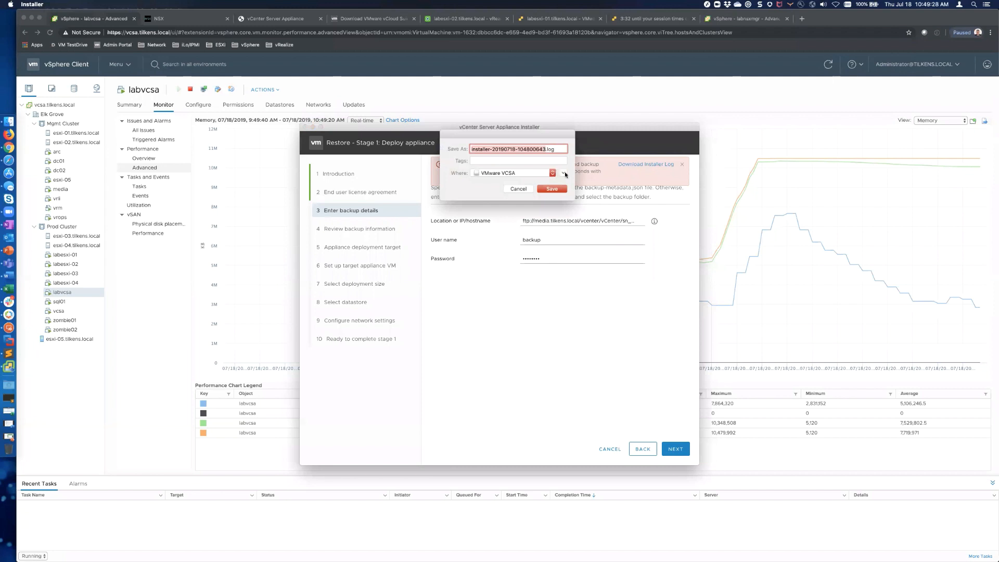
click(552, 173)
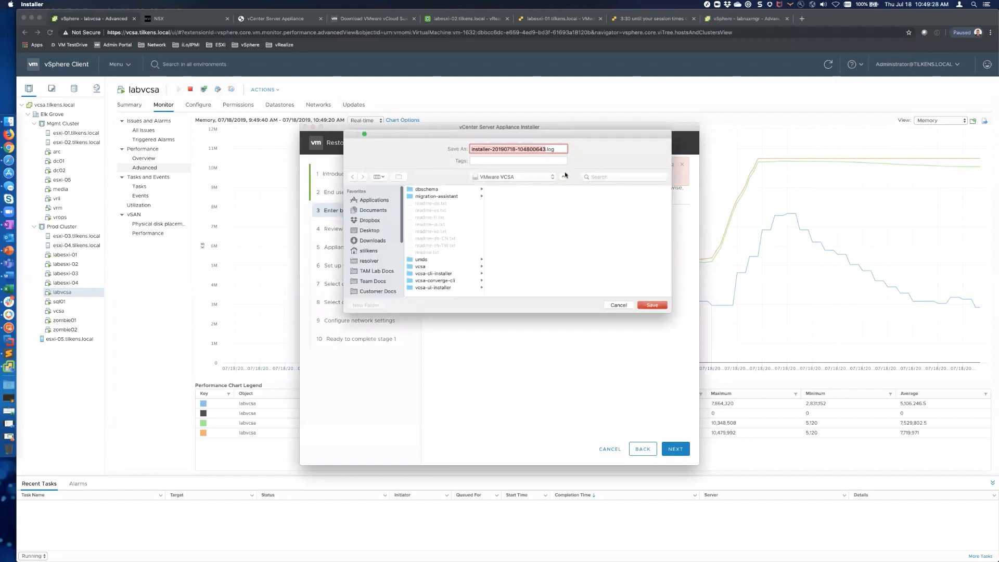
click(372, 242)
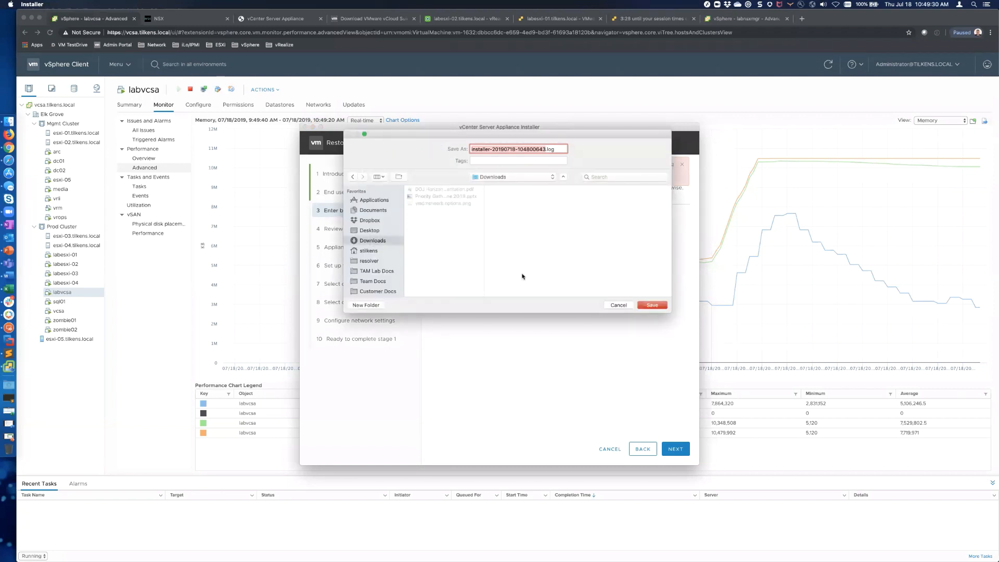
click(652, 304)
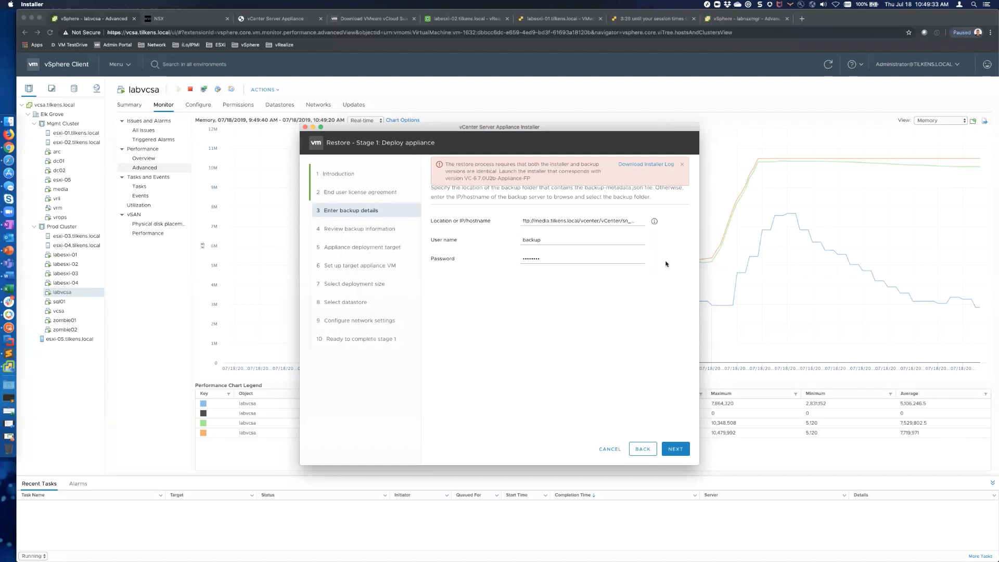
click(10, 385)
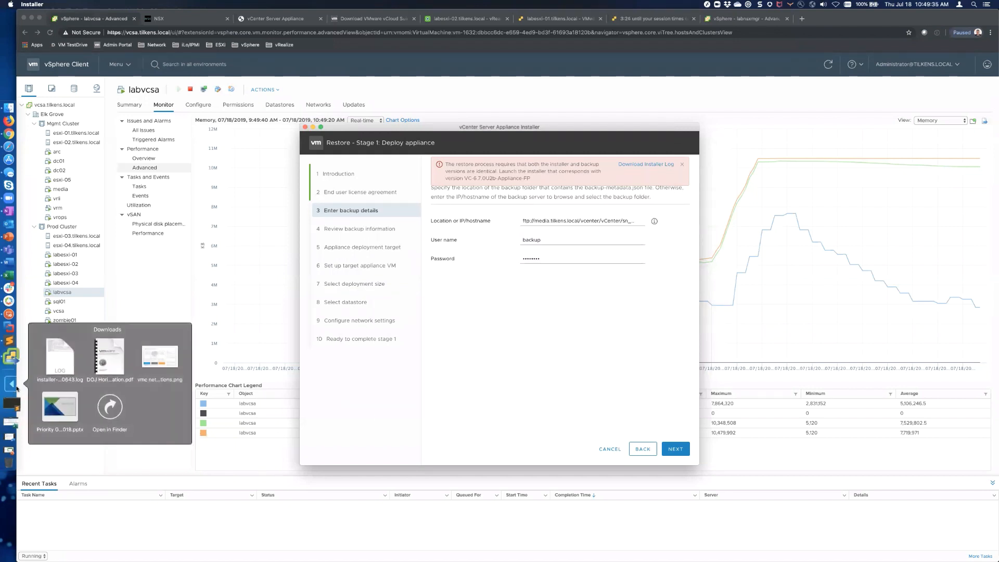
click(55, 361)
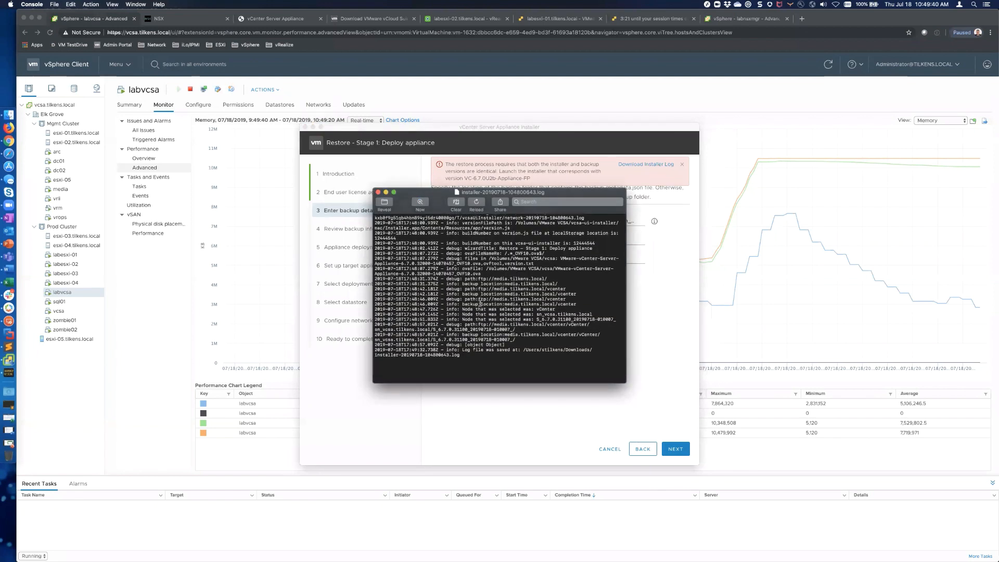
Step: Widen the Console window, highlight build number 12444644 in the log, then close the log
scroll(479, 302, up, 2)
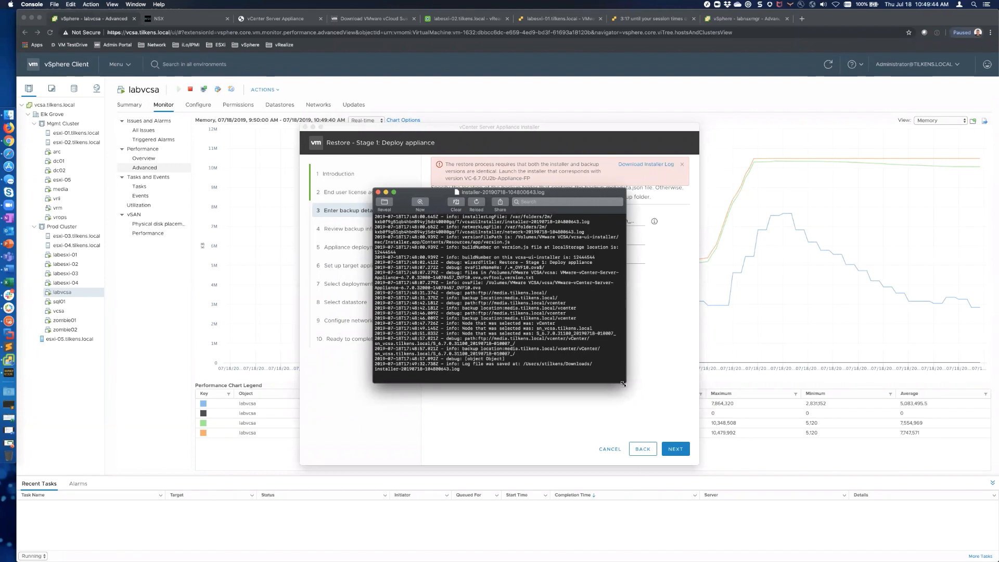
drag(626, 383, 840, 380)
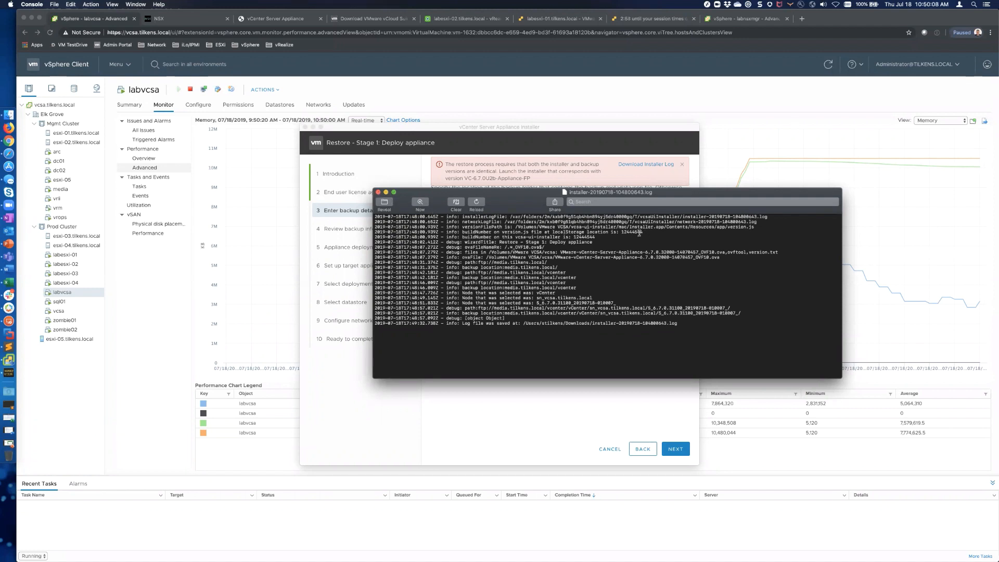
drag(644, 232, 619, 232)
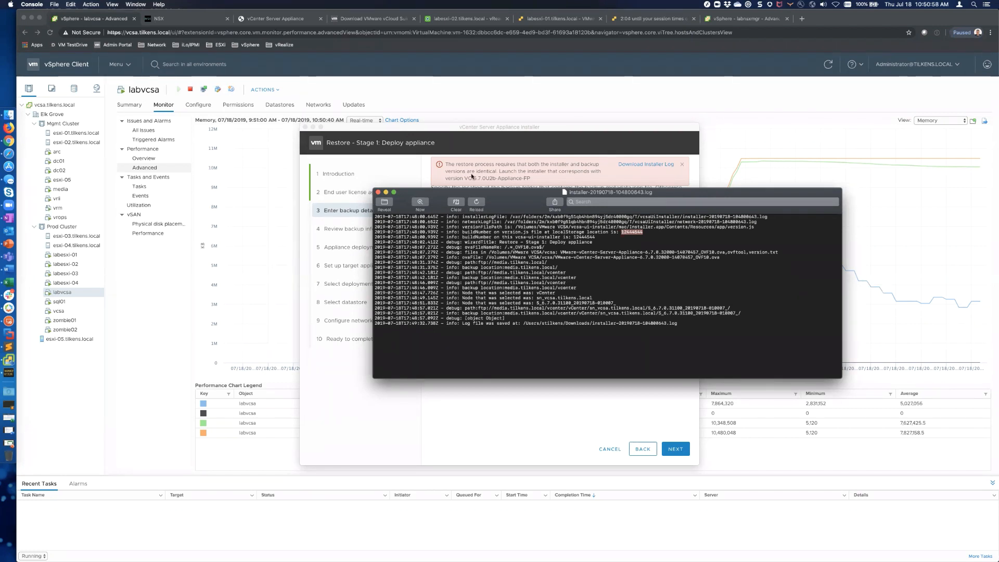
click(378, 192)
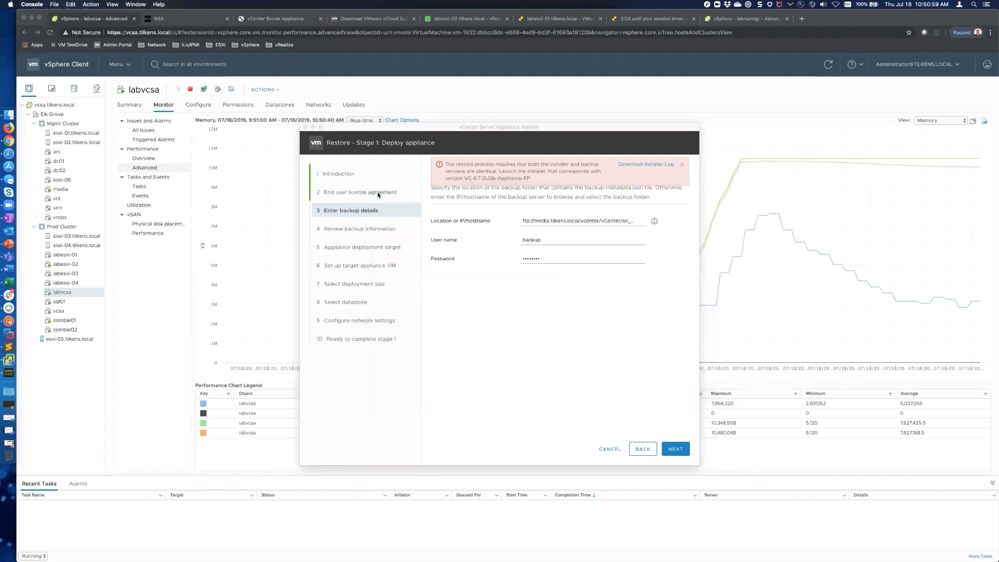
Step: Quit Console and open a Finder window showing the Backup/FTP folder
click(32, 4)
click(44, 64)
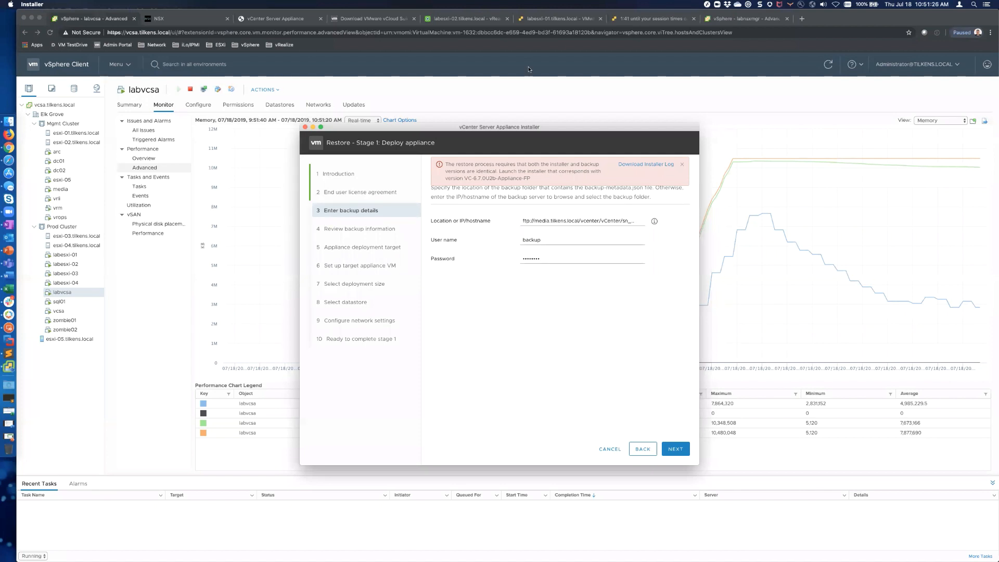
click(8, 121)
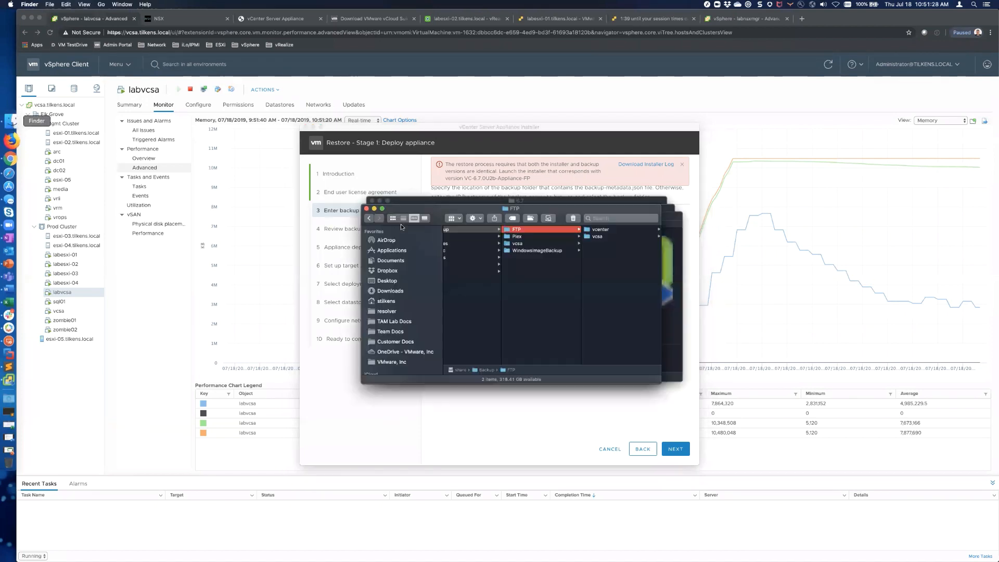
Step: Navigate to vcsa > vCenter > sn_labvcsa.tilkens.local > M_6.7.0.32000_20190717 backup folder
click(598, 237)
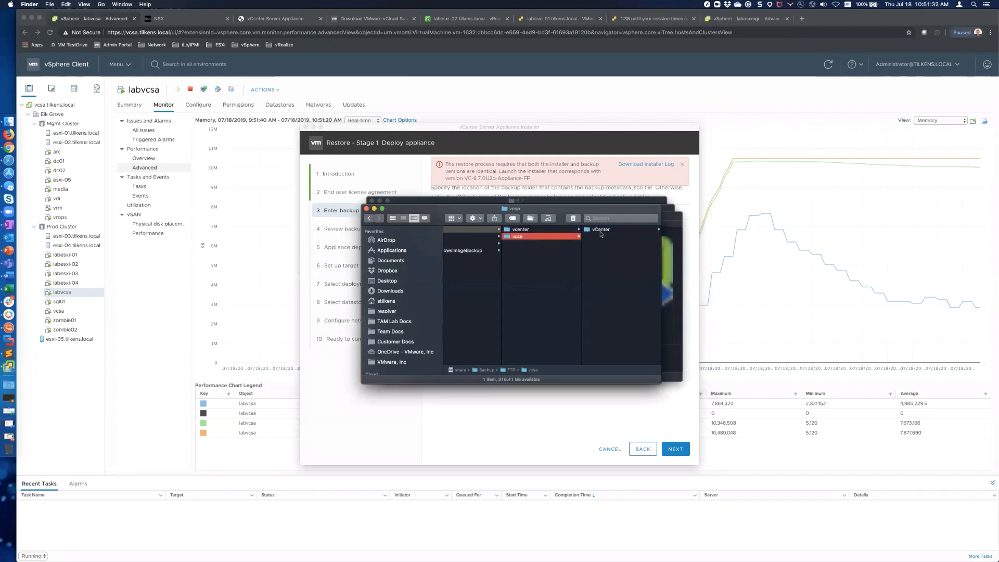
click(600, 230)
click(613, 230)
click(620, 237)
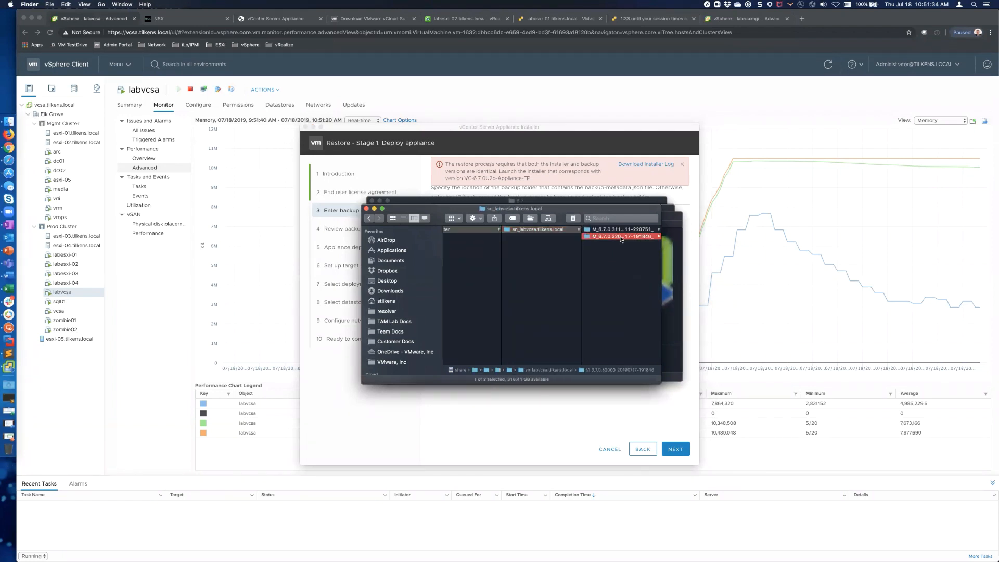
Step: Preview the backup files, including database_full_backup.tar.gz, vum.gz and config_files.tar.gz, then show all 11 items
click(606, 244)
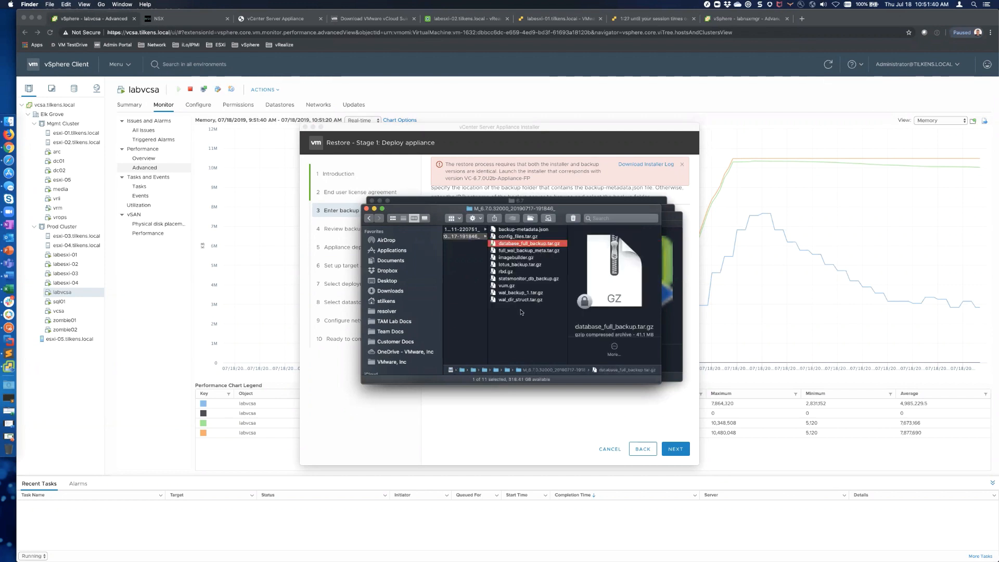
click(523, 280)
click(509, 286)
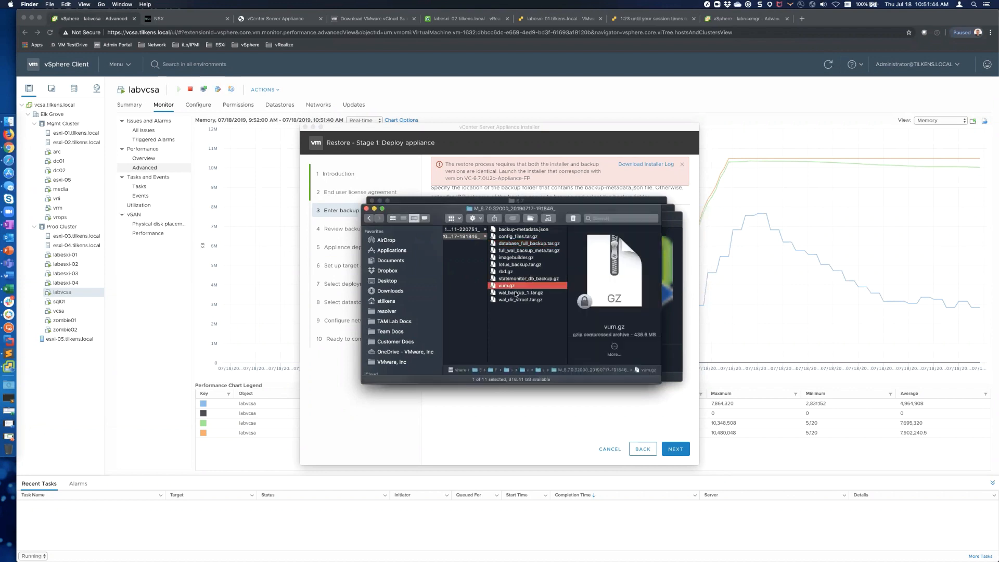
click(516, 293)
click(519, 300)
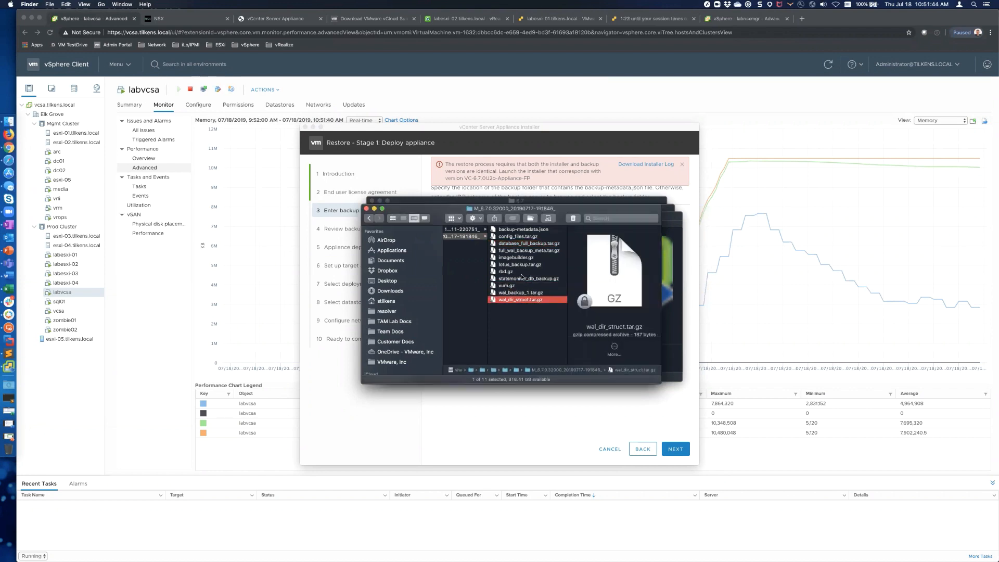
click(516, 237)
click(527, 244)
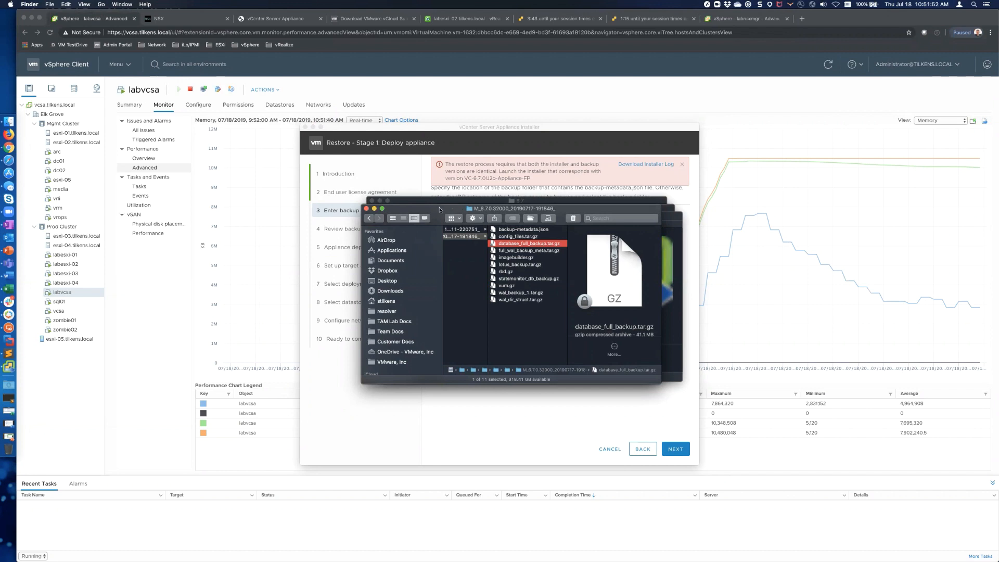
click(519, 341)
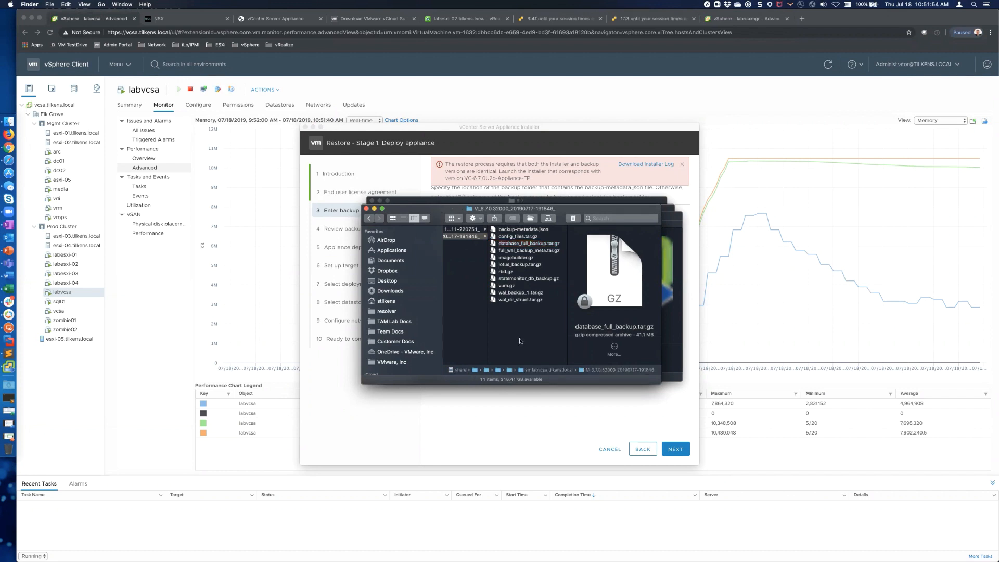